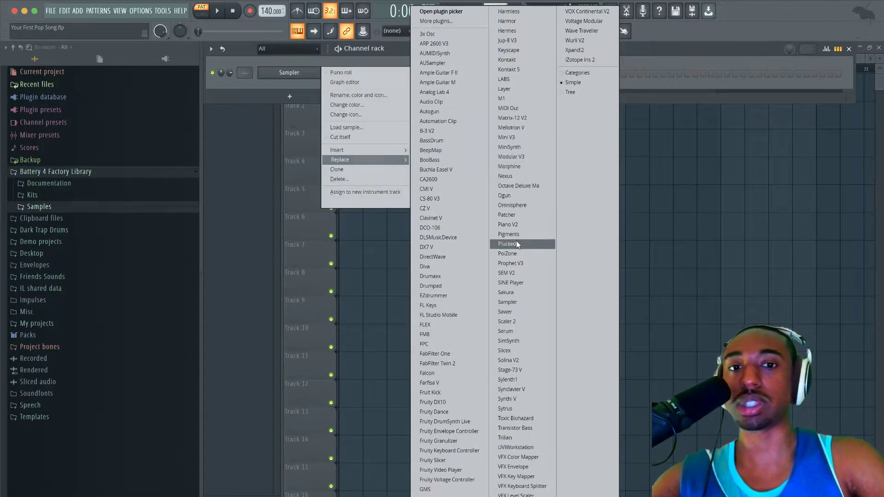
Replace the Sampler channel with Serum, close its plugin window, and route the channel to mixer track 1
left_click(522, 332)
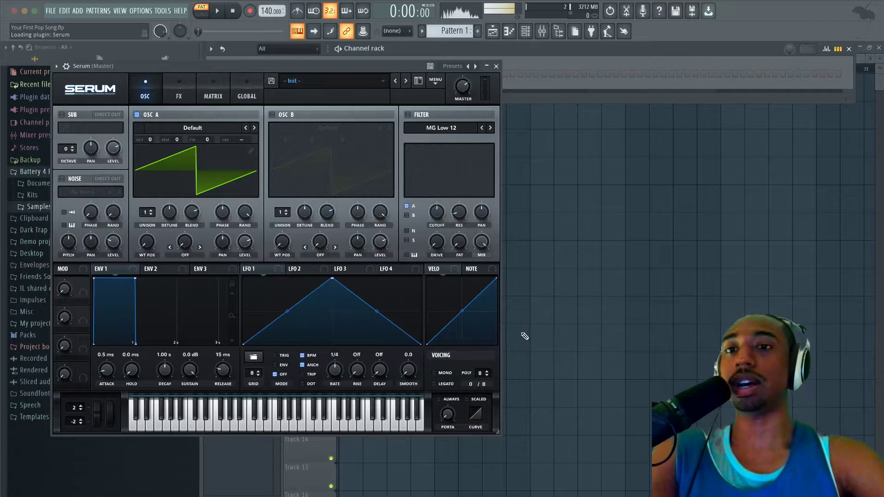
left_click_drag(351, 69, 505, 52)
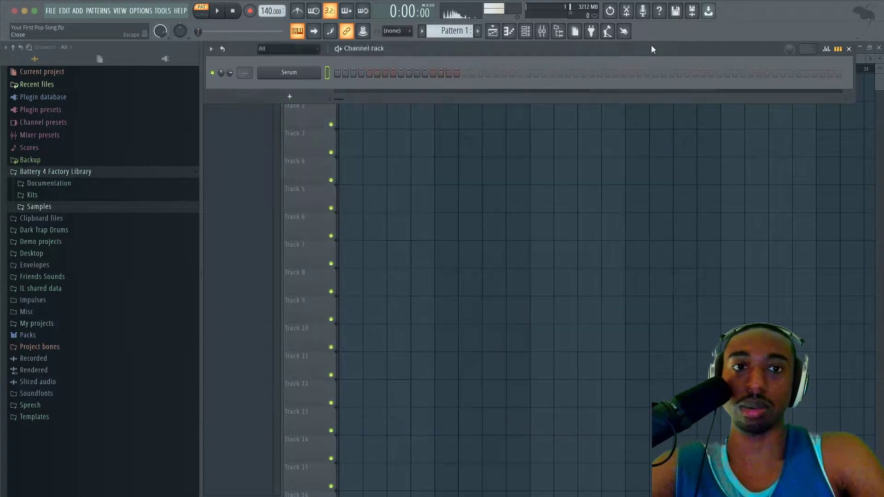
left_click(650, 47)
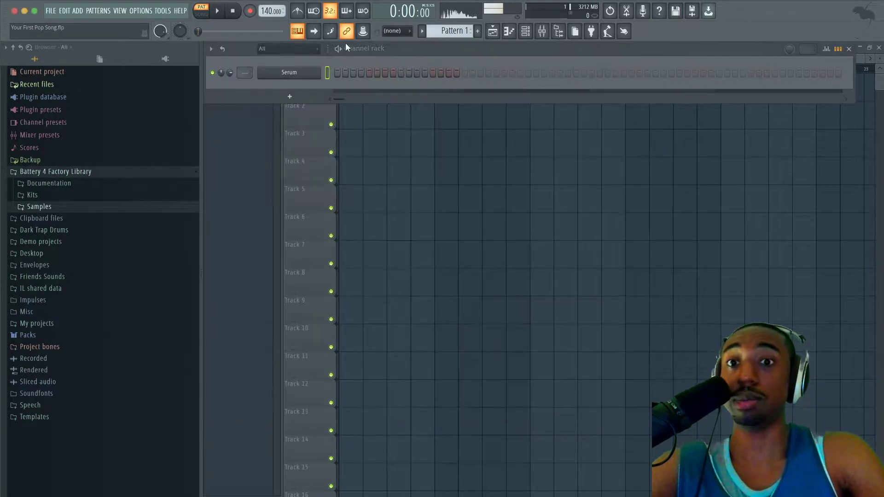
key("l")
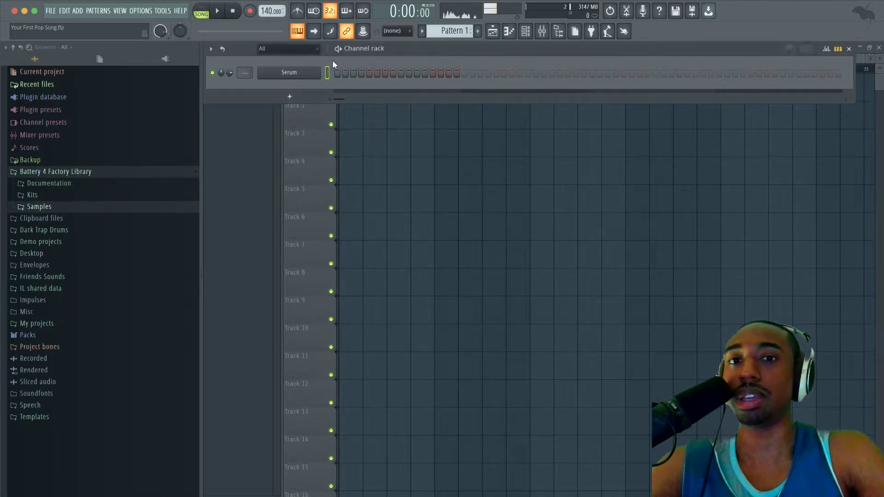
key("ctrl+l")
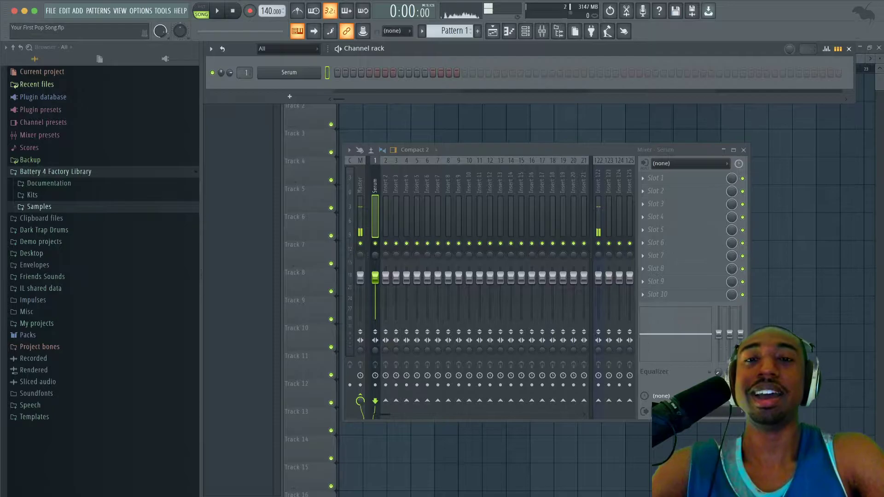
Turn on the metronome, set the project tempo to 128 BPM, and sound a test note on Serum
left_click(298, 11)
left_click_drag(268, 11, 268, 19)
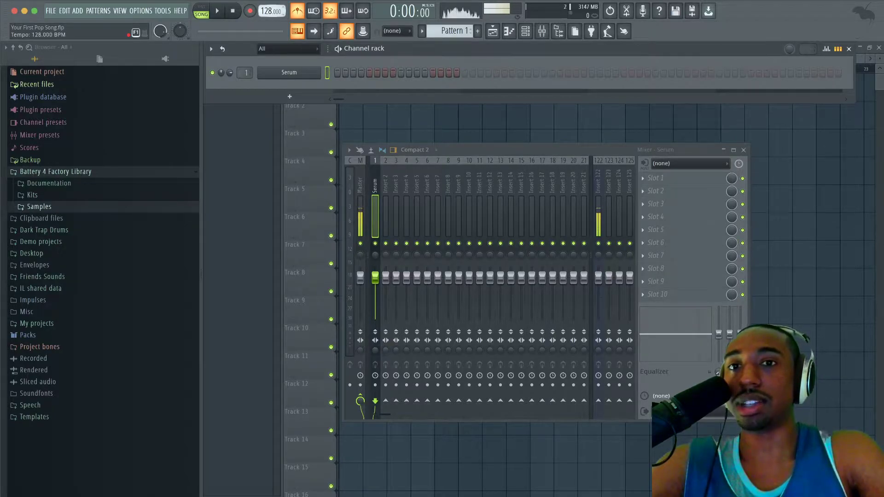
key("c")
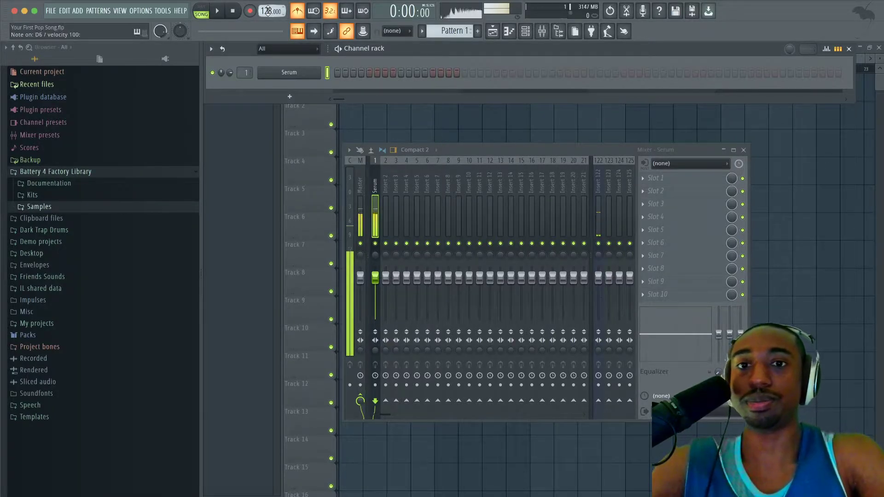
Lower the Serum channel's volume and open the channel in the piano roll
right_click(313, 68)
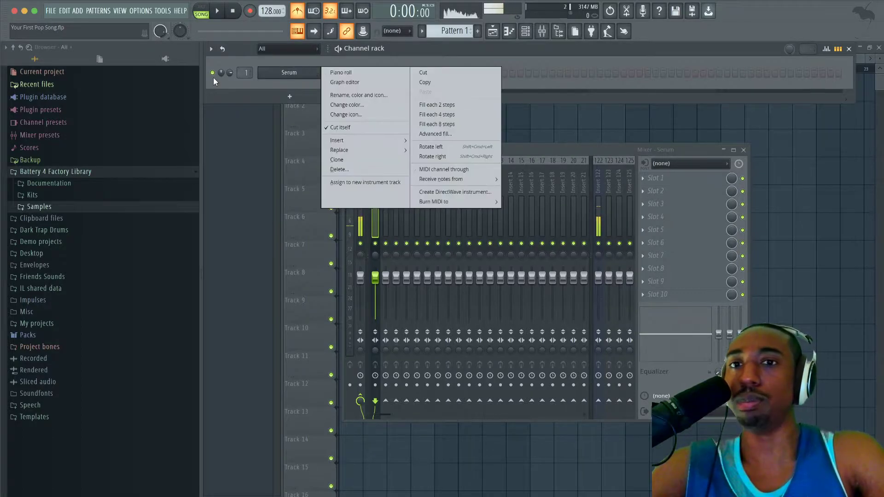
left_click(228, 70)
left_click_drag(229, 71, 229, 90)
right_click(316, 72)
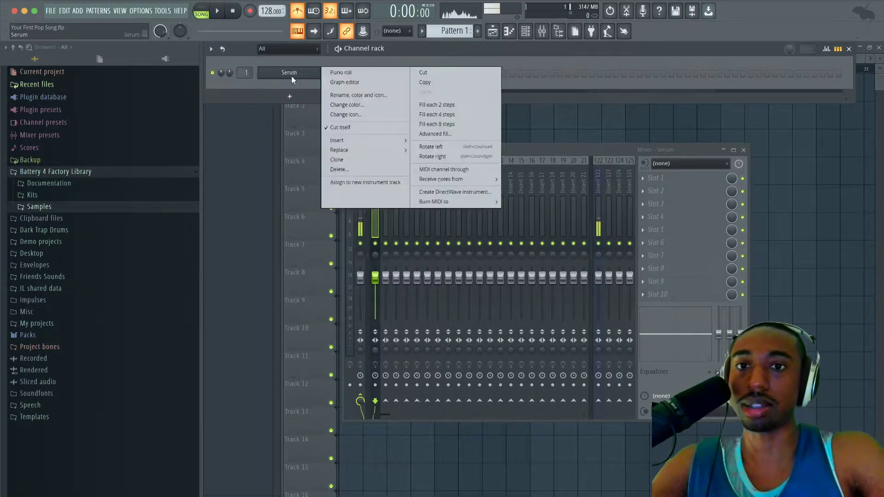
left_click(352, 73)
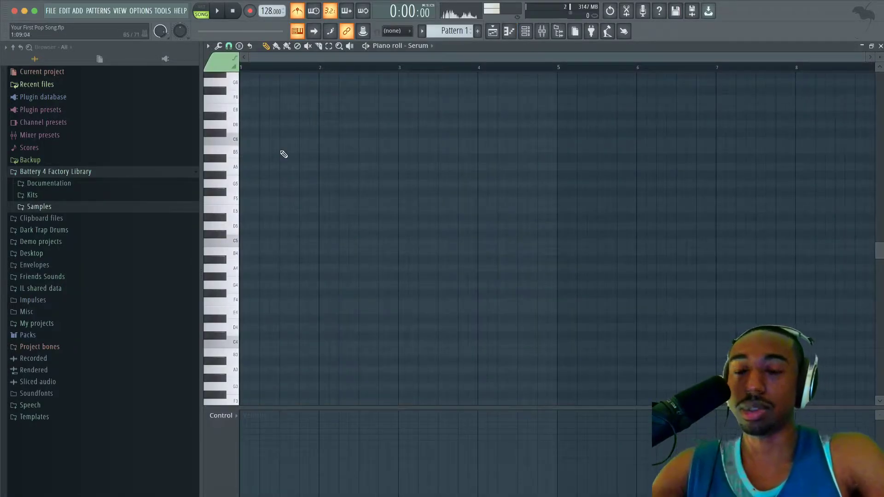
Place a two-step A5 note at the start of bar 1 and switch playback to pattern mode
left_click(243, 167)
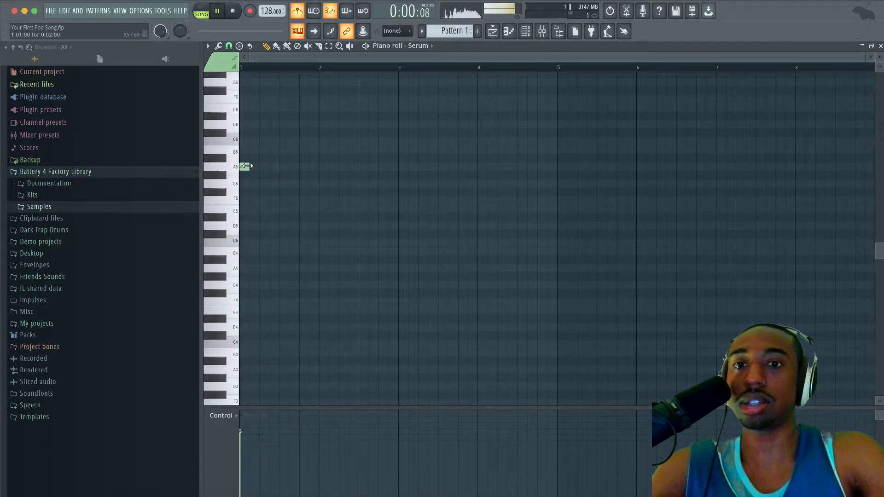
left_click(205, 12)
key("space")
key("space")
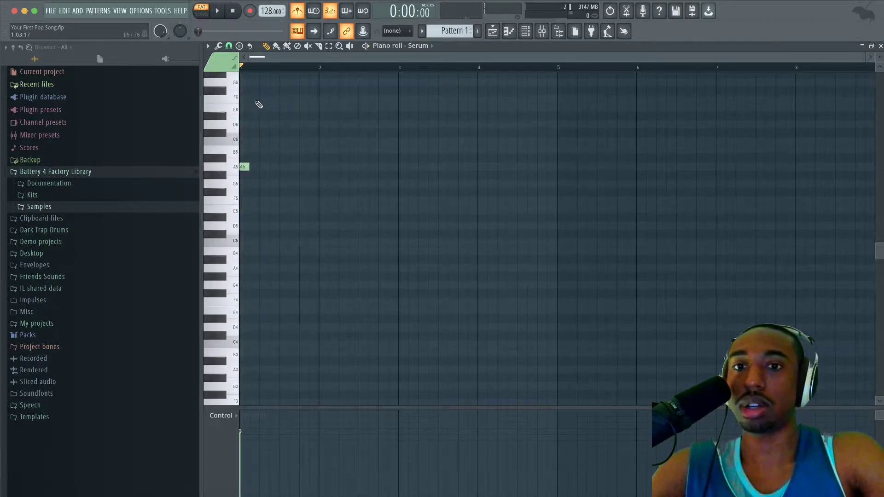
Set the piano roll snap to 1/3 beat and add a second A5 note at 1:04
scroll(259, 105, "up", 3)
left_click(229, 45)
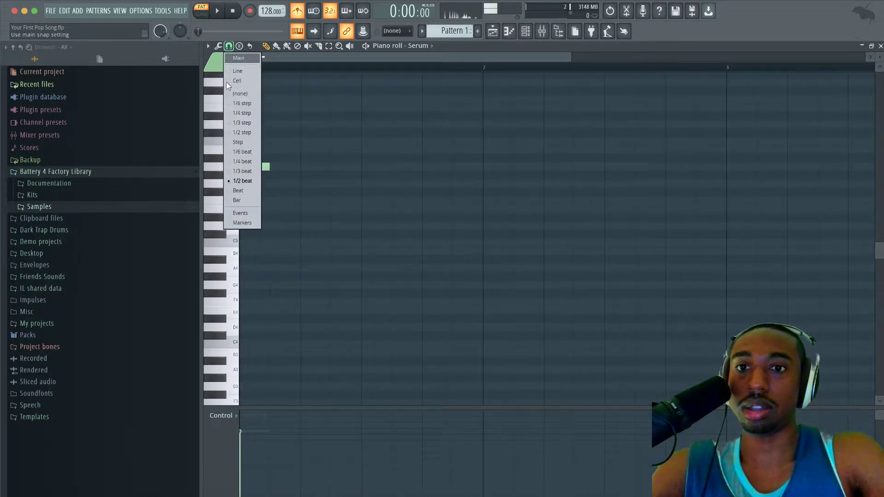
left_click(241, 171)
left_click(270, 151)
left_click_drag(269, 152, 294, 167)
scroll(278, 167, "down", 2)
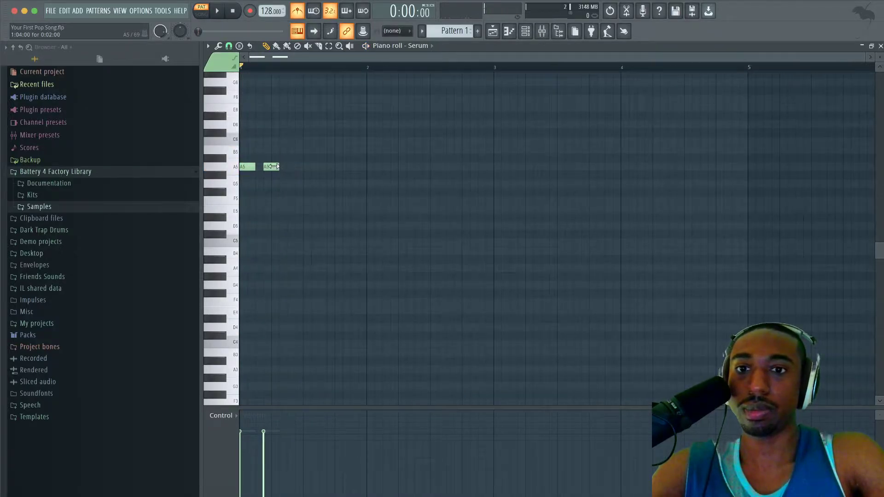
Raise the tempo to 140 BPM and play back the two A5 notes
left_click_drag(265, 14, 266, 10)
key("space")
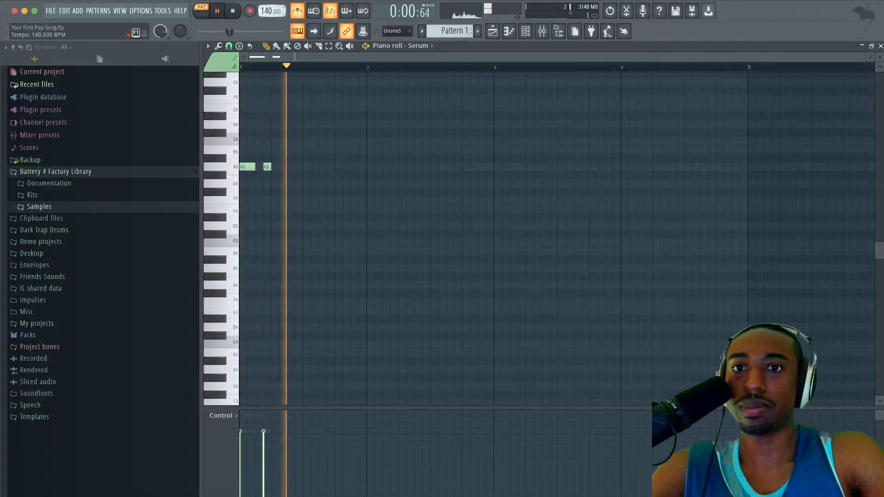
key("space")
left_click_drag(266, 14, 266, 12)
key("space")
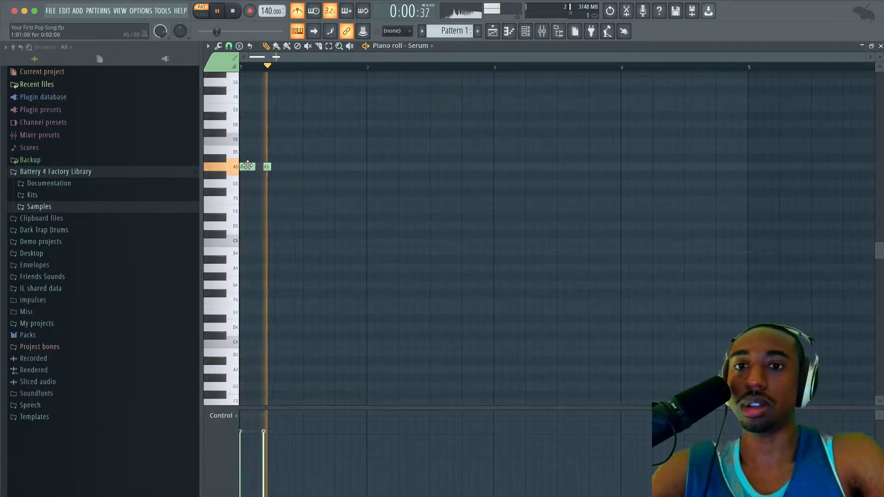
Add two B5 notes at 1:07 and 1:10, playing the pattern back between them
left_click(287, 151)
key("space")
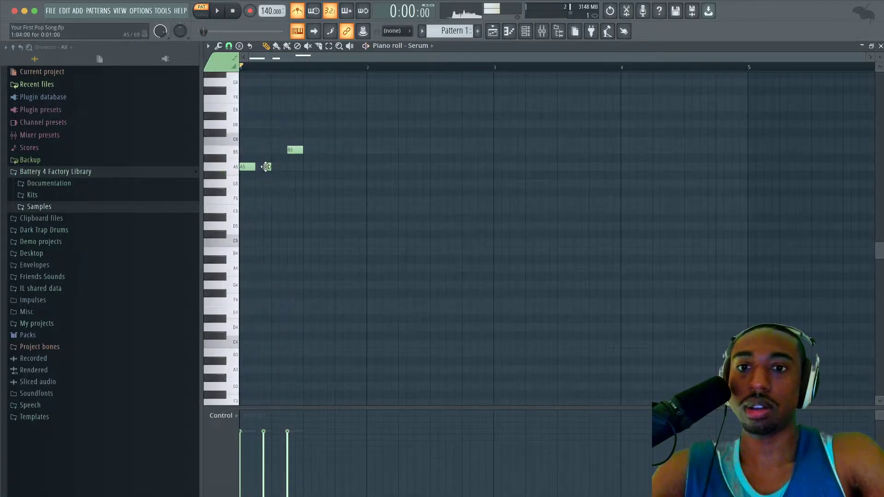
key("space")
left_click(314, 150)
key("space")
Add a C6 note at 1:13 and a shortened B5 note at 1:16 to complete the bar 1 melody
left_click(340, 141)
key("space")
left_click(364, 150)
left_click_drag(372, 150, 361, 150)
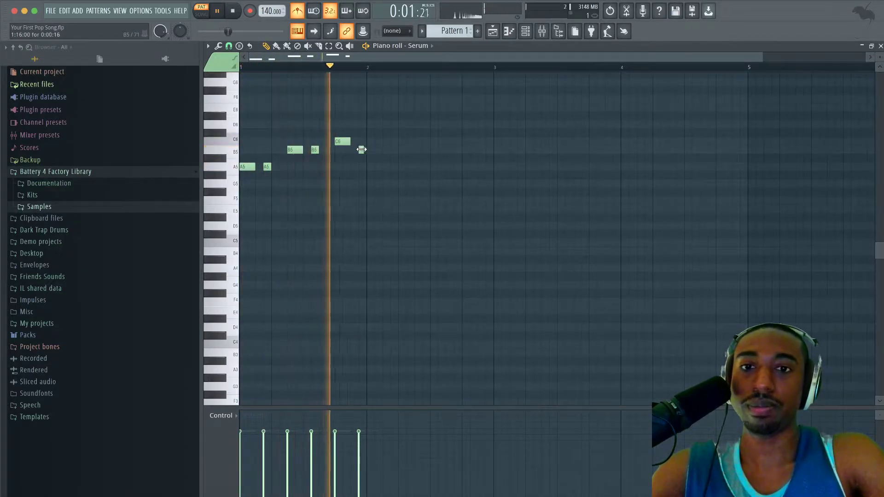
key("space")
Duplicate the whole bar 1 melody into bar 2 and play it back
left_click_drag(395, 215, 244, 126)
left_click_drag(247, 166, 493, 137)
key("space")
left_click(380, 191, "ctrl")
key("space")
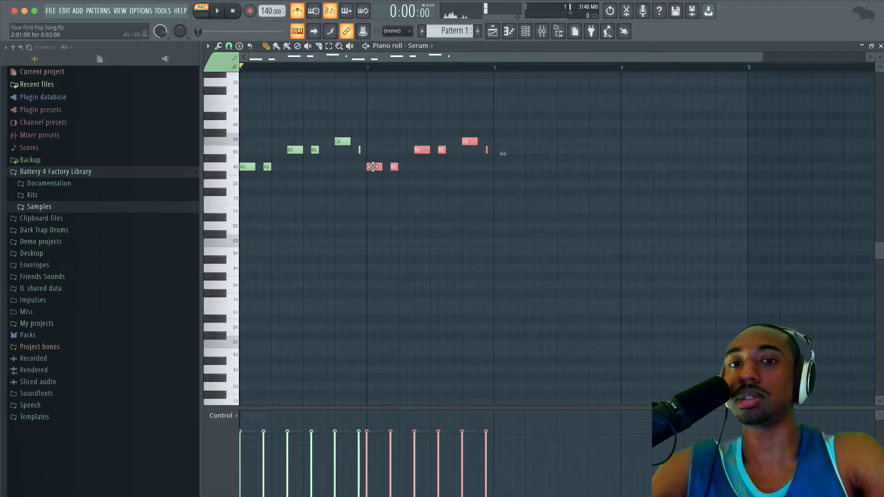
Delete the two copied A5 notes at the start of bar 2
key("space")
right_click(380, 166)
right_click(394, 167)
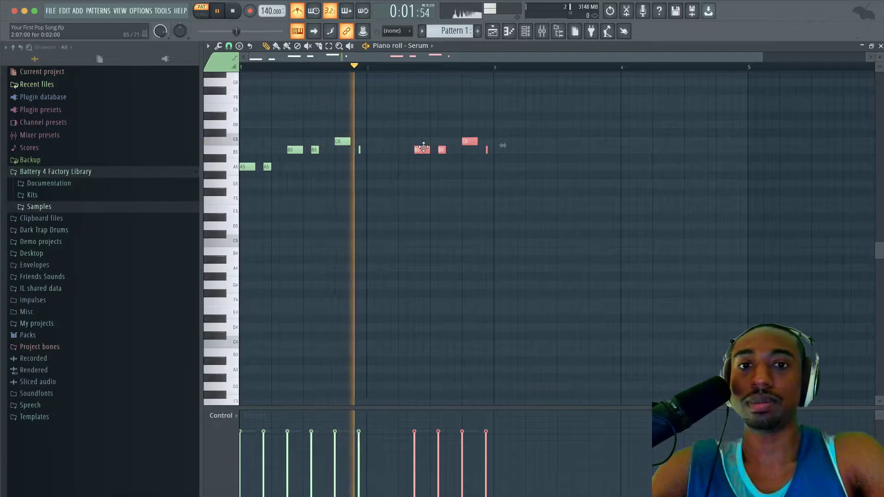
key("space")
Replace the B5 note at 2:07 with a two-step E6 note and audition the pattern
left_click(416, 117, "ctrl")
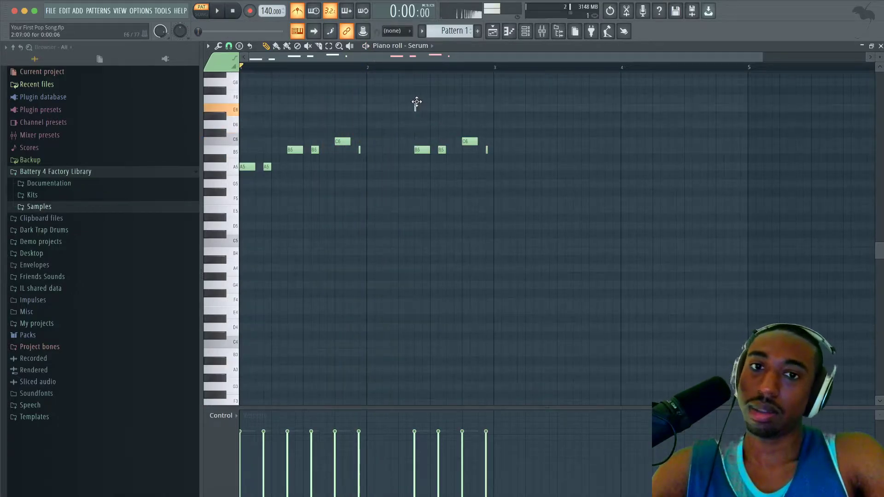
key("space")
key("space")
right_click(419, 148)
right_click(416, 109)
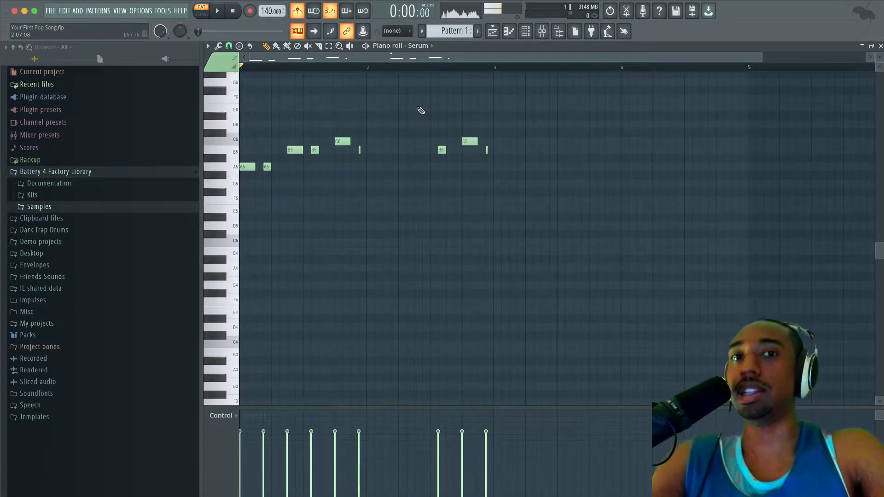
left_click(422, 108)
key("space")
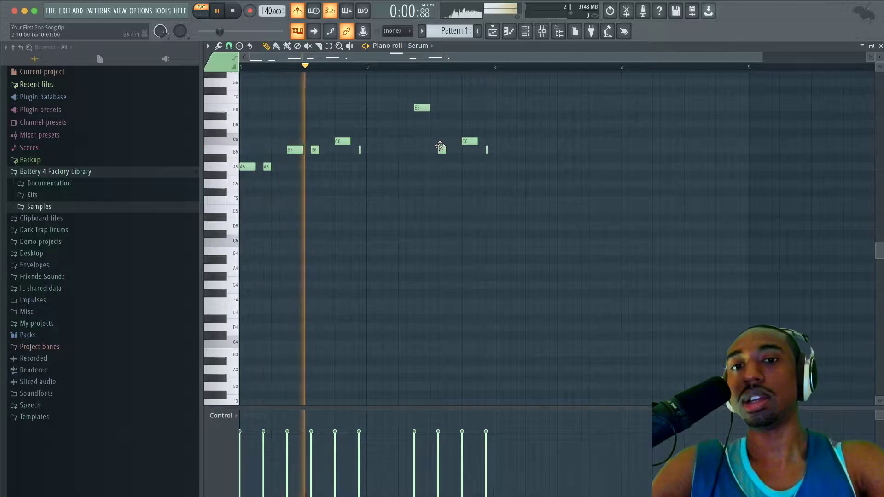
key("space")
Move the bar 2 E6 note to 2:09 and the following B5 note up to E6 at 2:12
left_click_drag(422, 108, 438, 108)
left_click_drag(443, 149, 459, 109)
left_click(430, 67)
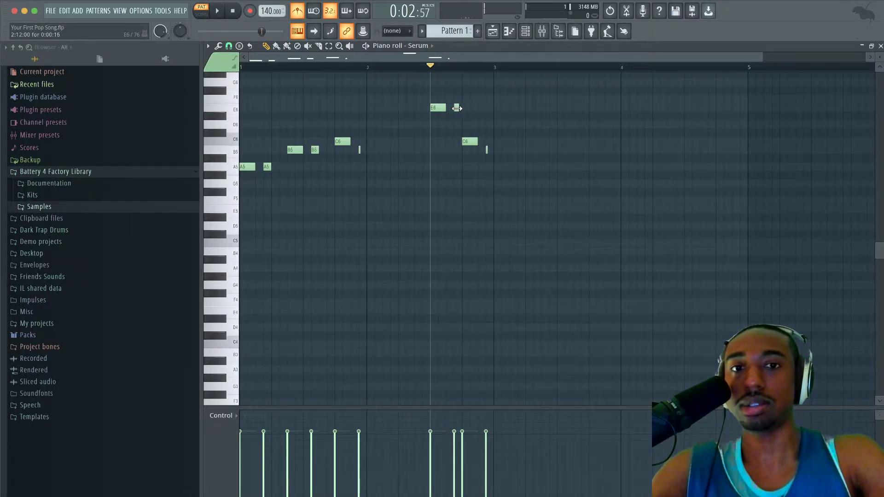
Raise bar 2's C6 note to E6 and its last short note to D6, and play the pattern back
left_click_drag(470, 141, 470, 108)
left_click_drag(491, 146, 486, 124)
key("space")
key("space")
key("space")
Add a short D6 note at 2:15 and delete the one at 2:16
left_click(479, 124)
key("space")
right_click(487, 126)
key("space")
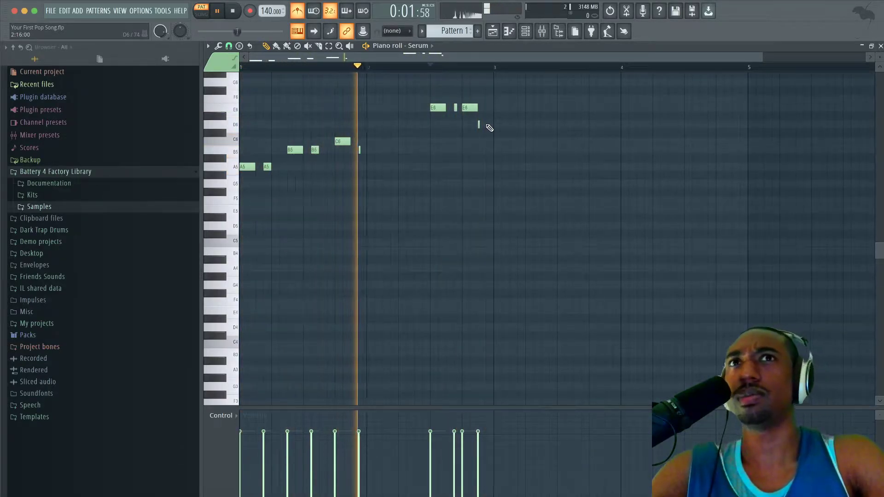
key("space")
Duplicate all the notes, lower the copy by two octaves so it starts on A3, and play both layers
left_click_drag(550, 196, 236, 86)
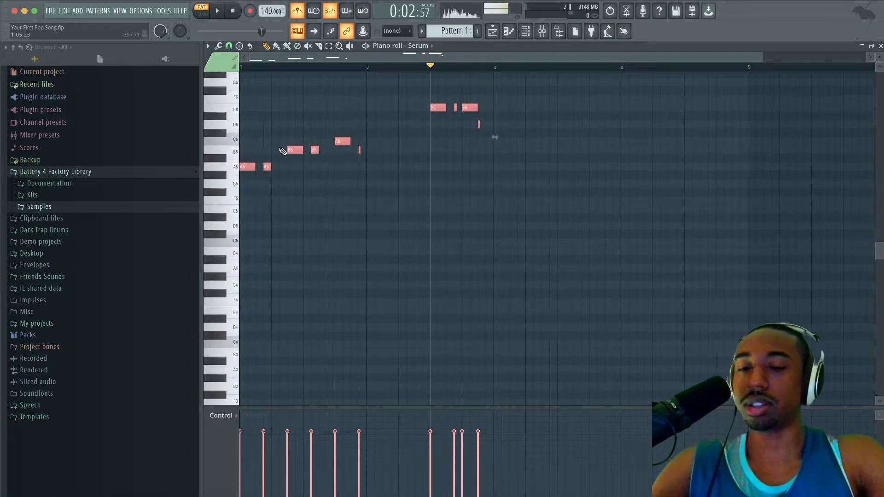
mouse_move(249, 166)
left_mouse_down()
mouse_move(272, 166)
mouse_move(242, 168)
left_mouse_up()
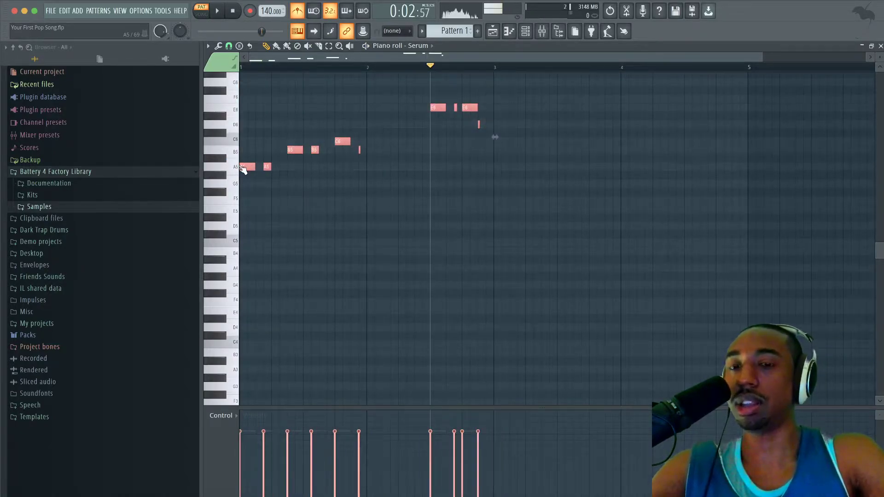
key("ctrl+Down")
key("space")
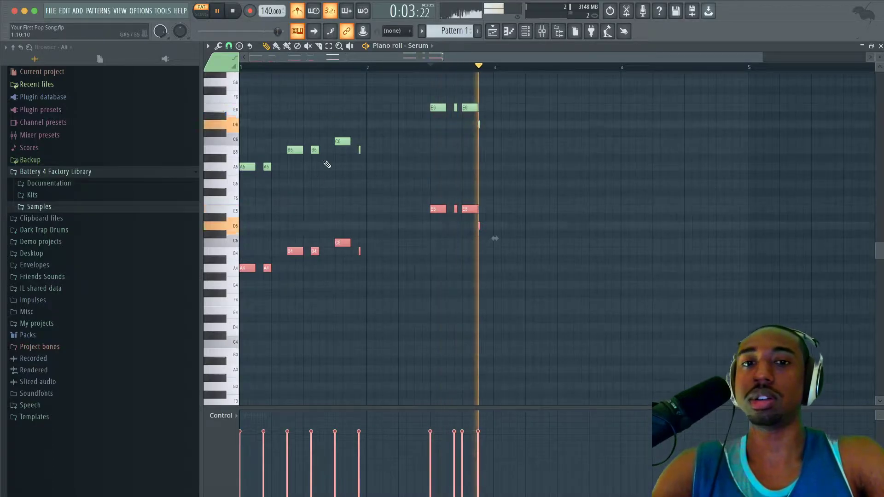
key("ctrl+Down")
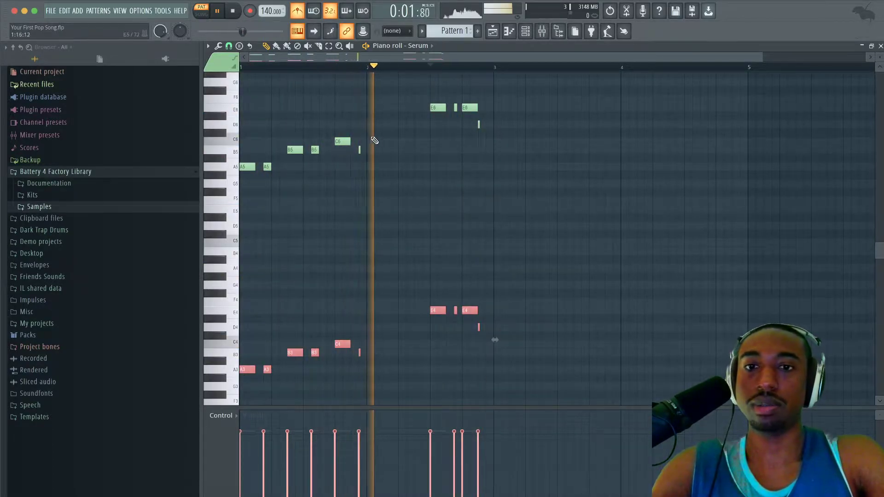
key("space")
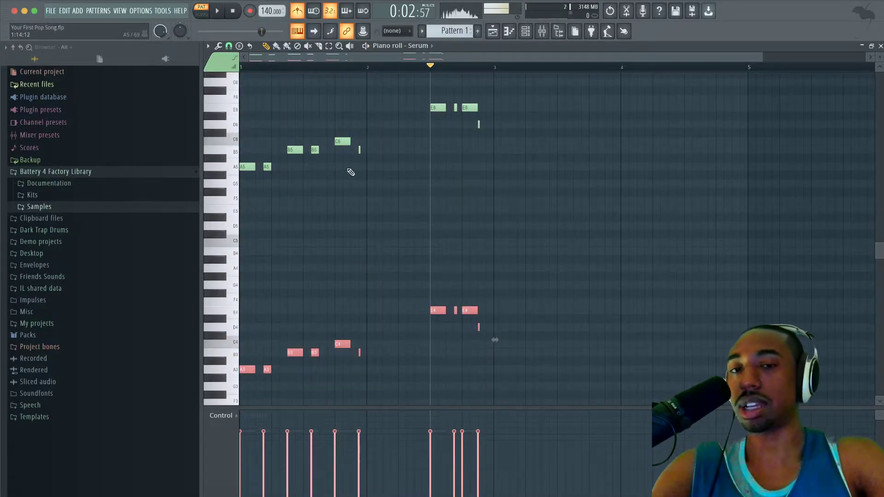
key("space")
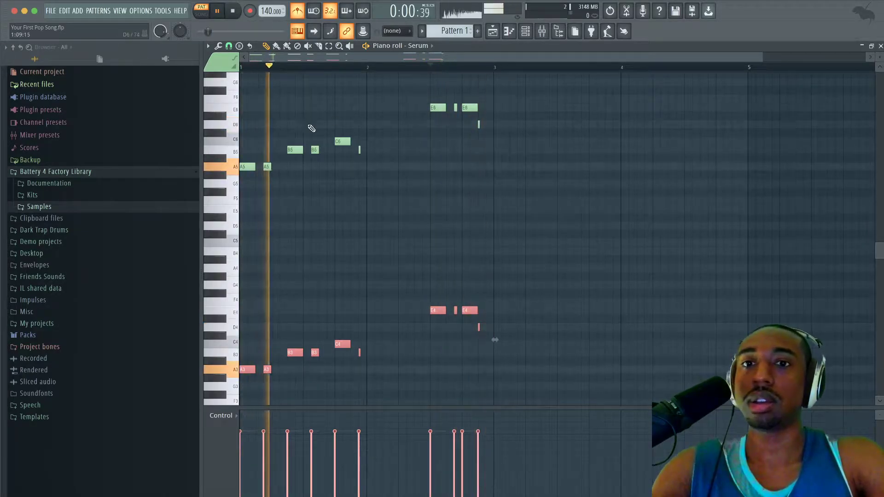
key("space")
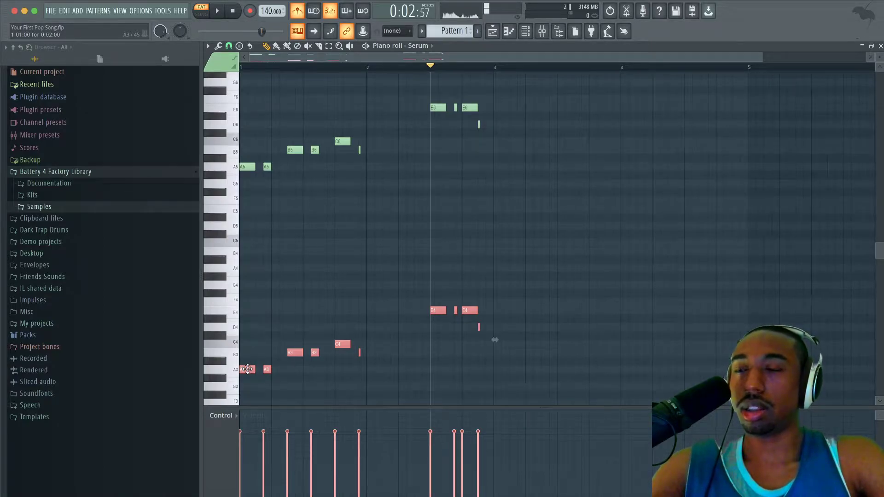
Duplicate the low layer, raise the copy so it starts on E4, and play back the harmony
left_click_drag(244, 369, 238, 315)
key("space")
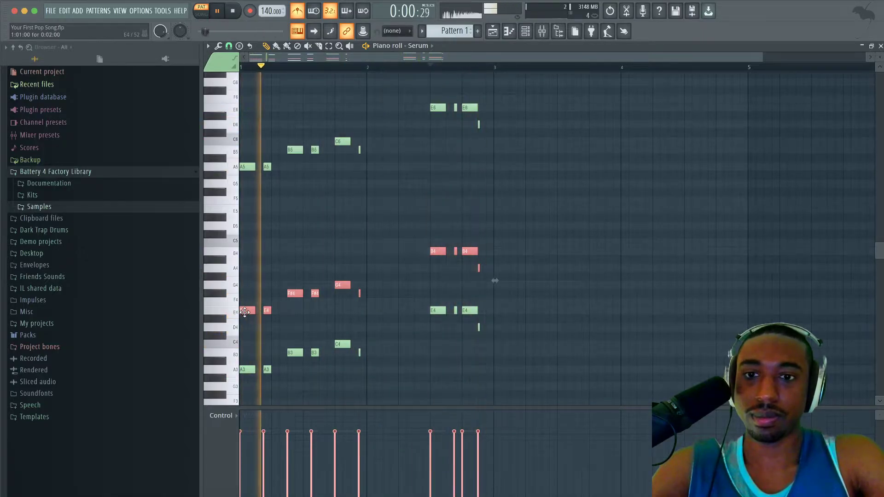
key("space")
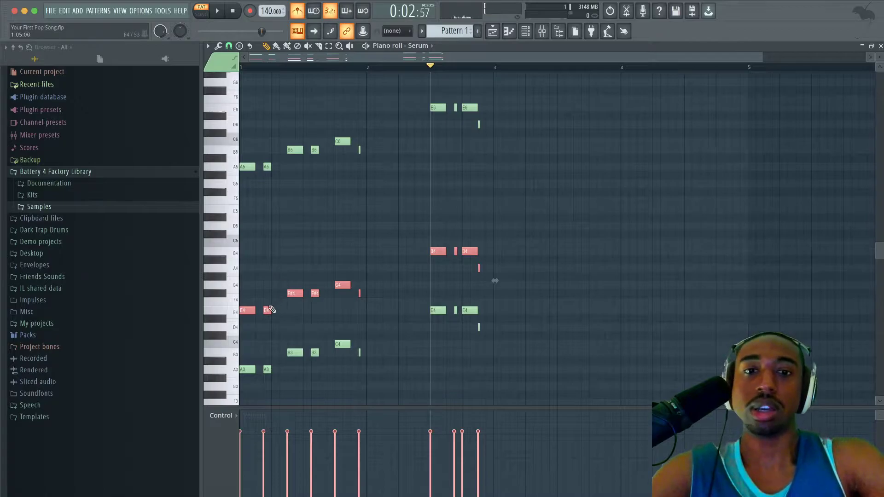
Duplicate the top melody layer and lower the copy so it starts on F5
left_click_drag(244, 256, 493, 371)
left_click_drag(482, 247, 424, 254)
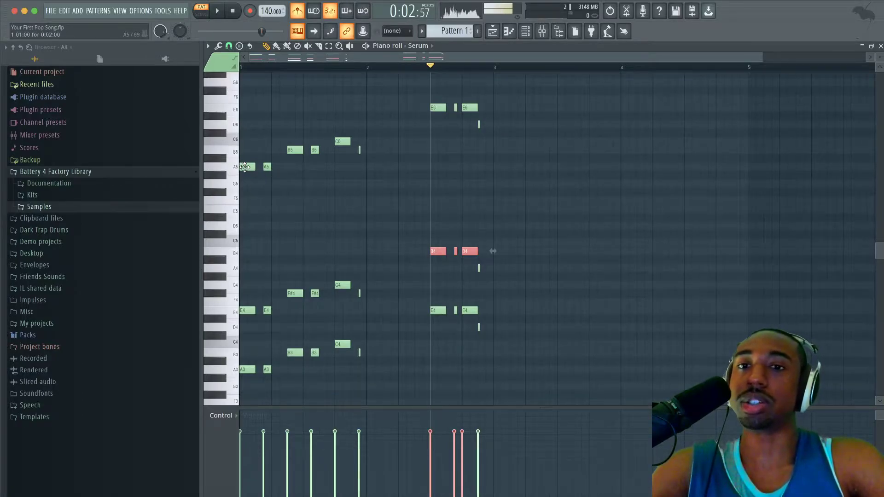
left_click_drag(241, 172, 560, 79)
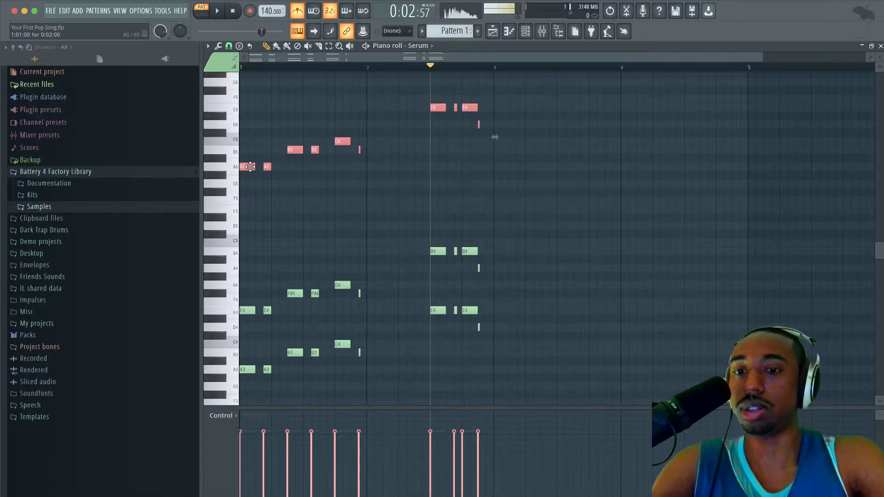
left_click_drag(246, 166, 247, 198)
Delete the two low layers starting on E4 and A3, and play back the remaining A5 and F5 layers
left_click_drag(244, 261, 594, 417)
left_click_drag(506, 150, 243, 315)
key("Delete")
scroll(244, 315, "up", 5)
left_click_drag(527, 314, 239, 163)
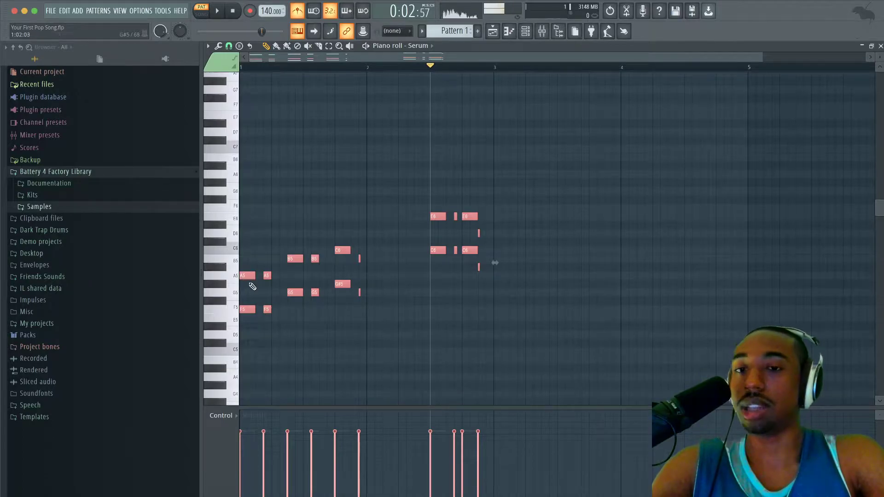
left_click(385, 355, "super")
key("space")
key("space")
left_click(234, 14)
key("space")
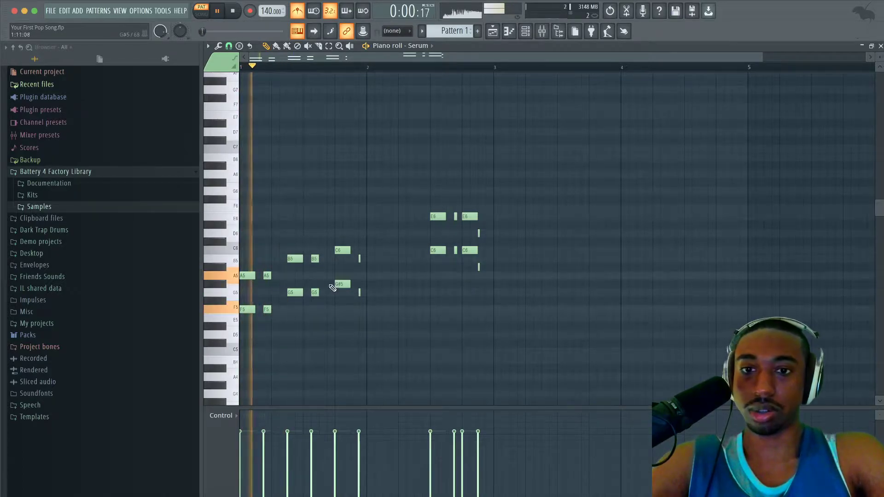
In the lower layer, raise bar 1's G#5 note to A5 and bar 2's last short note to B5 during playback
key("space")
left_click(348, 285, "super")
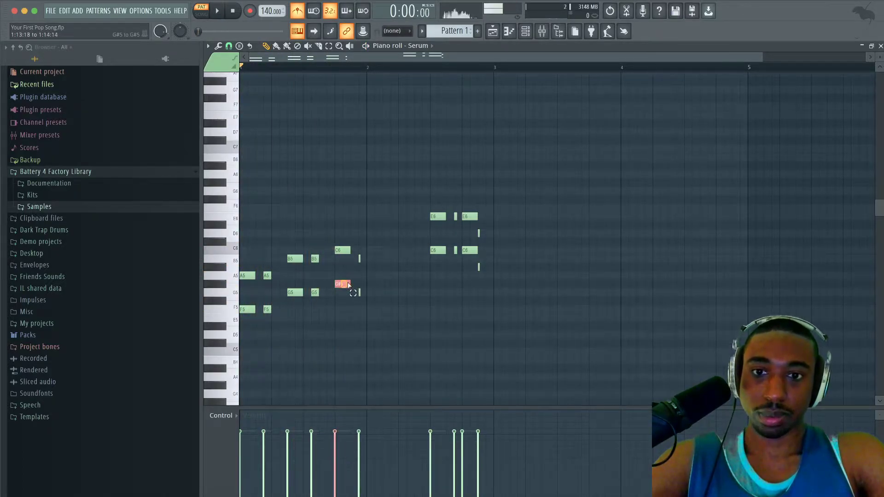
key("space")
key("shift+Up")
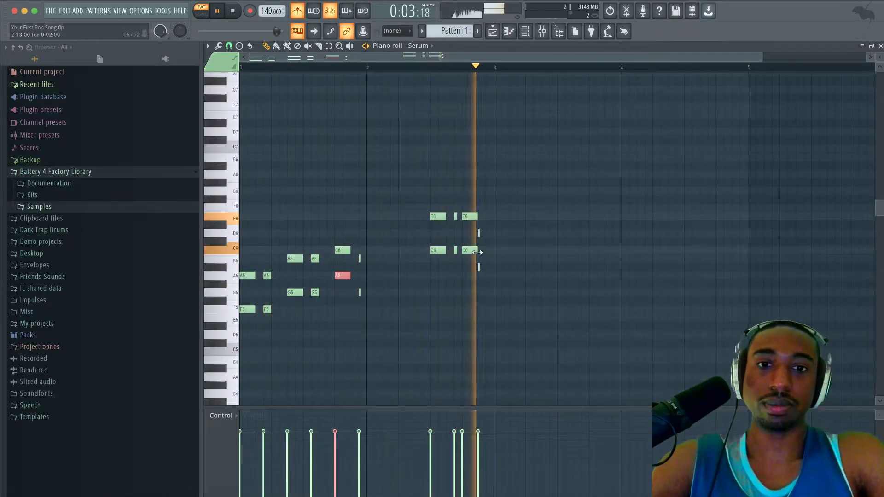
left_click(479, 267)
Duplicate the F5 layer, raise the copy so it starts on C6, and play all three layers
left_click_drag(489, 247, 237, 338)
key("space")
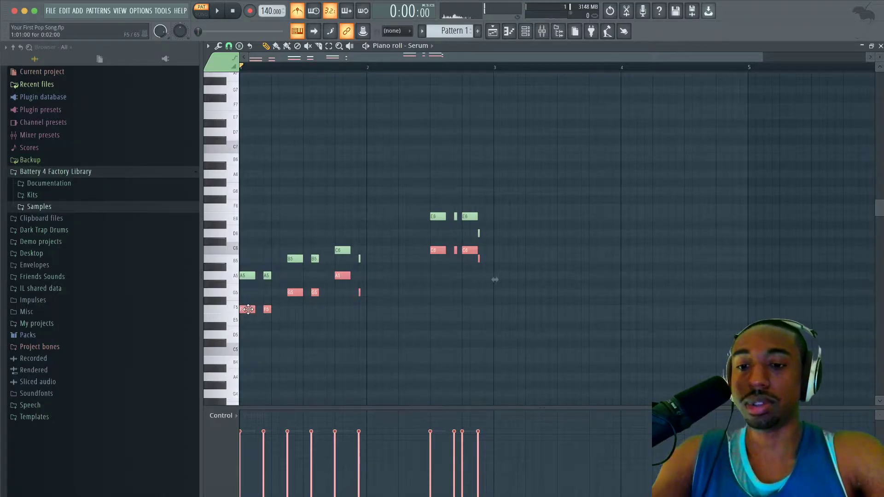
left_click_drag(248, 309, 248, 250)
key("space")
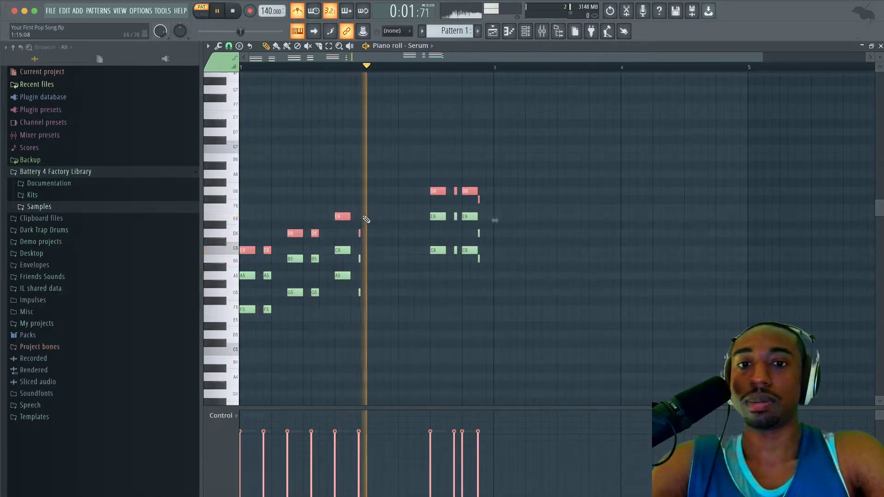
Lower the new layer's bar 2 notes to A5 and its last short note to G5
left_click_drag(439, 190, 477, 274)
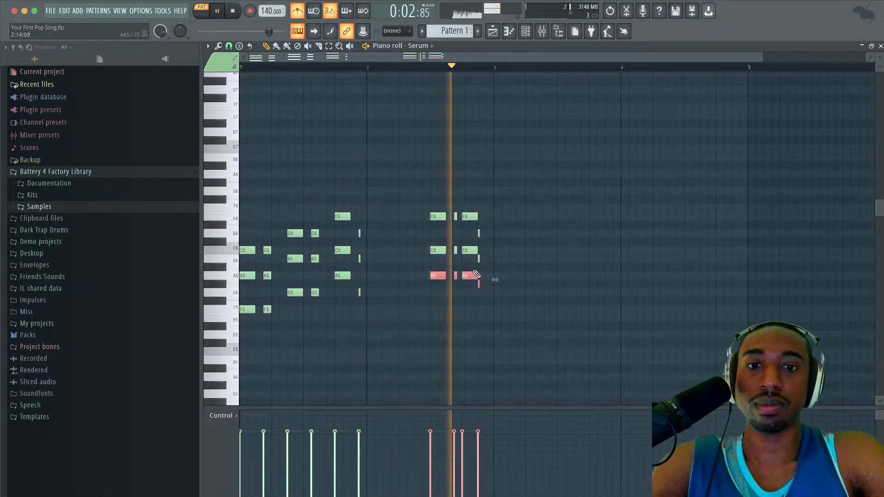
left_click(478, 284)
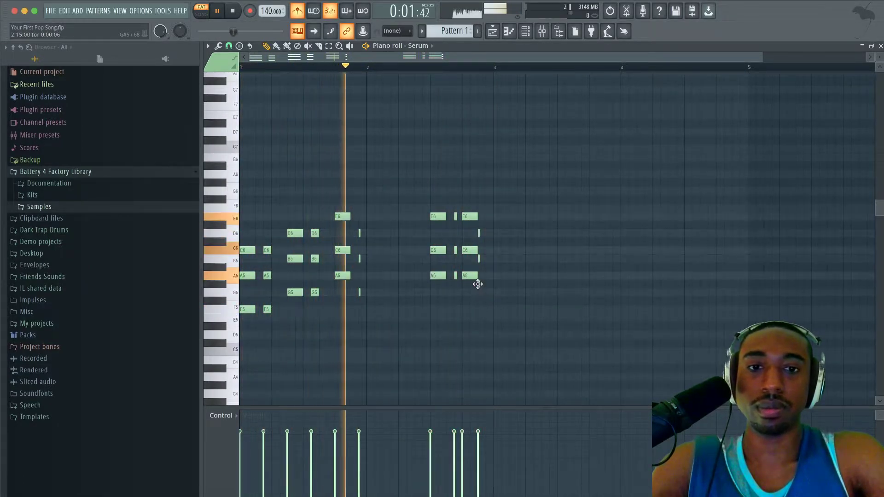
left_click_drag(489, 295, 431, 275)
key("space")
Raise the middle layer starting on A5 by one octave and play the pattern back
left_click(244, 276)
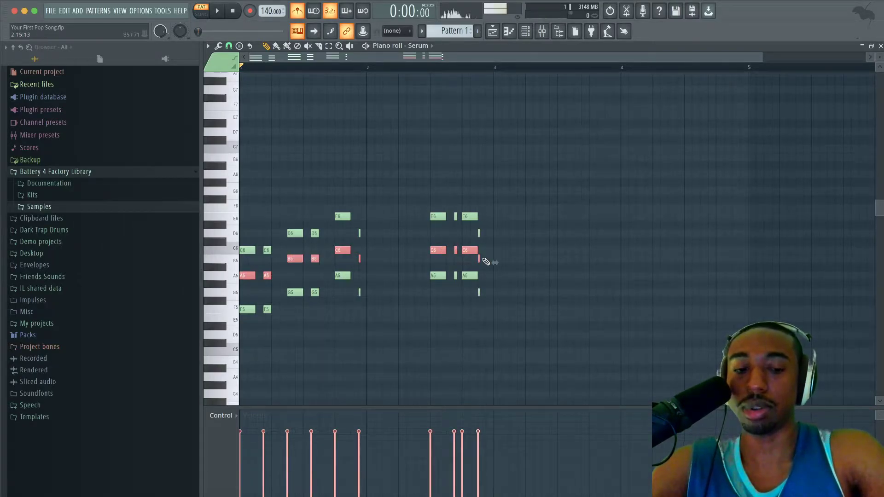
key("ctrl+Up")
key("space")
left_click(516, 256)
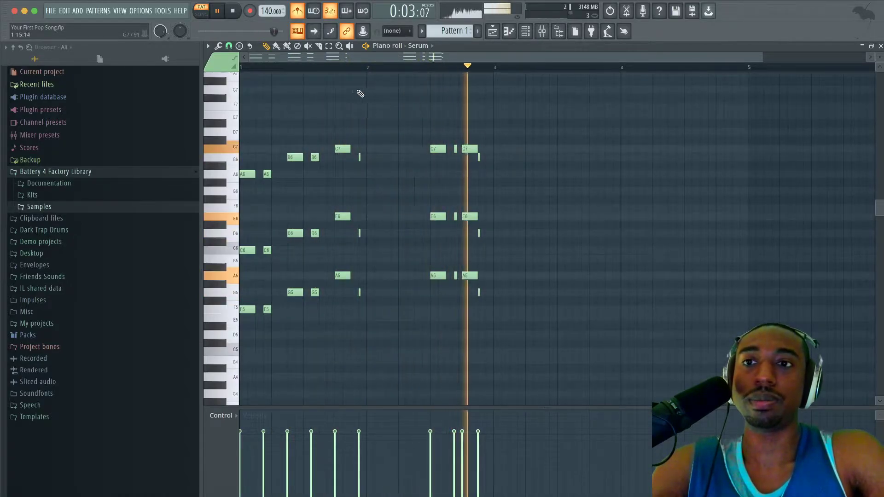
key("space")
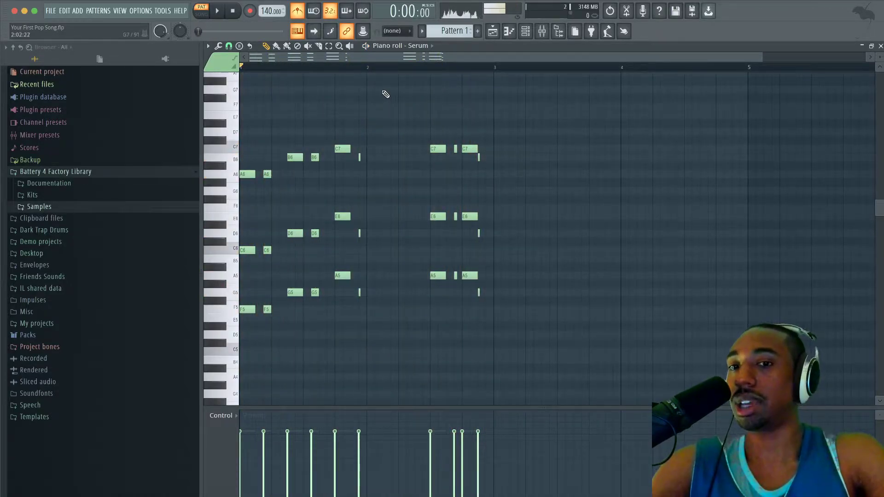
Transpose all the notes down one octave, play them, and remove the stray note at the start of bar 2
key("ctrl+Down")
key("super+space")
left_click(384, 82)
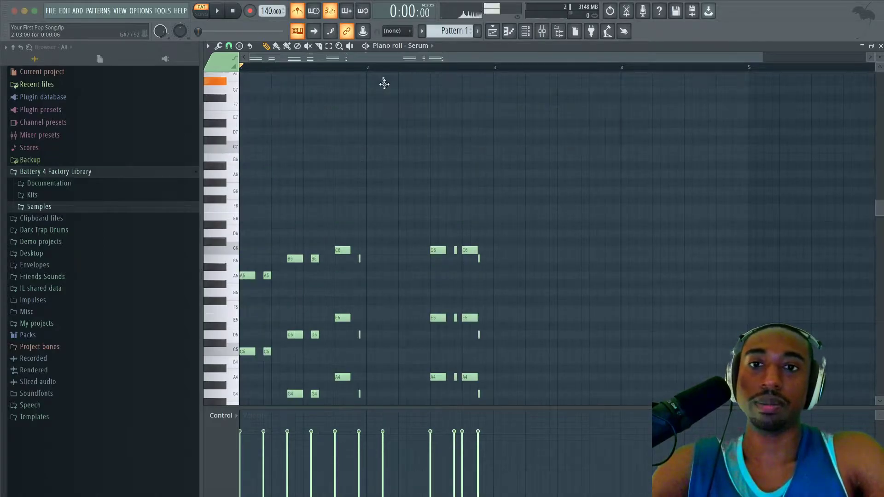
right_click(384, 83)
Duplicate the whole two-bar phrase so the copy starts at bar 3, and play it back
scroll(424, 190, "down", 1)
scroll(424, 179, "down", 2)
key("space")
left_click_drag(496, 163, 182, 396)
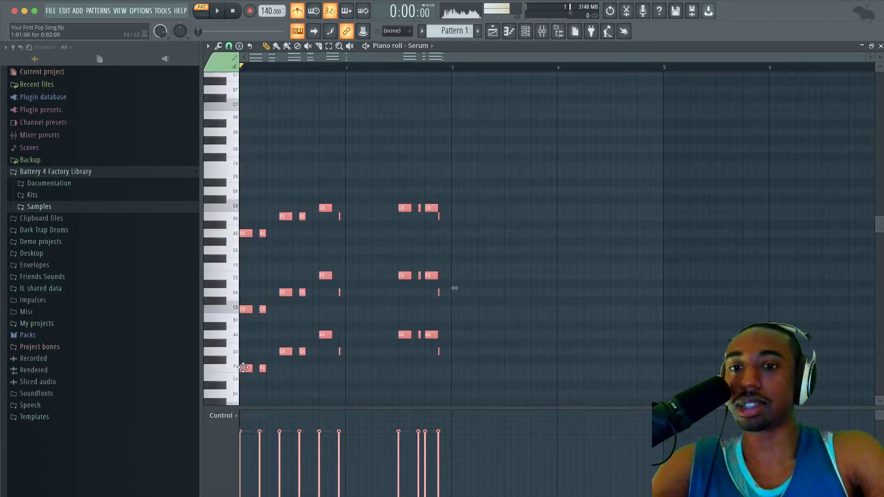
left_click_drag(243, 368, 458, 368, "shift")
key("space")
key("space")
Duplicate bar 4's E5 and D5 notes one octave higher, starting on E6, and close the piano roll
left_click(616, 177, "super")
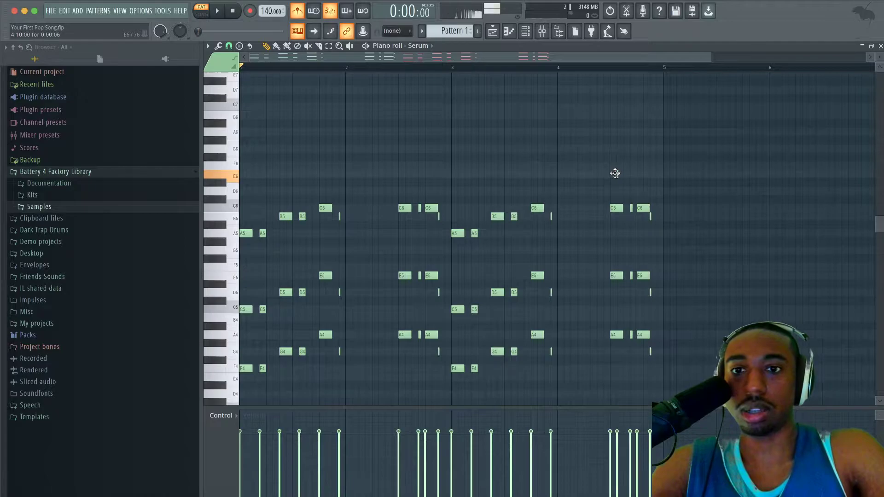
left_click_drag(611, 247, 647, 275)
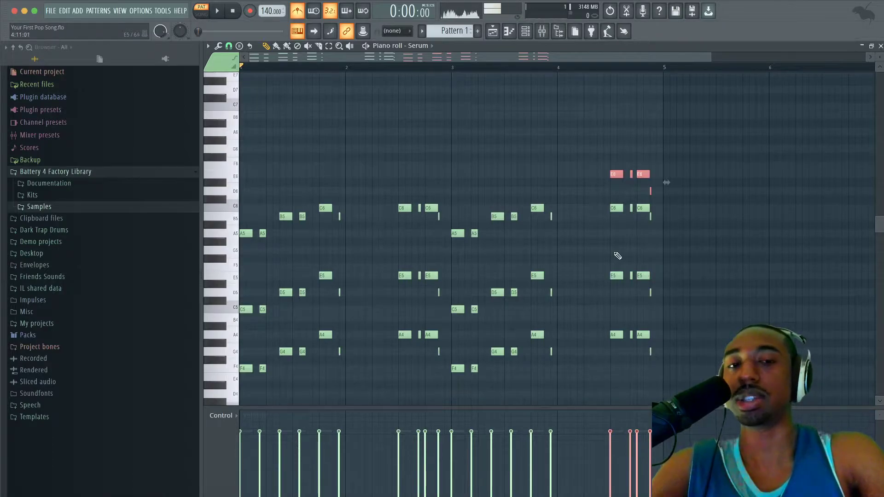
left_click(881, 46)
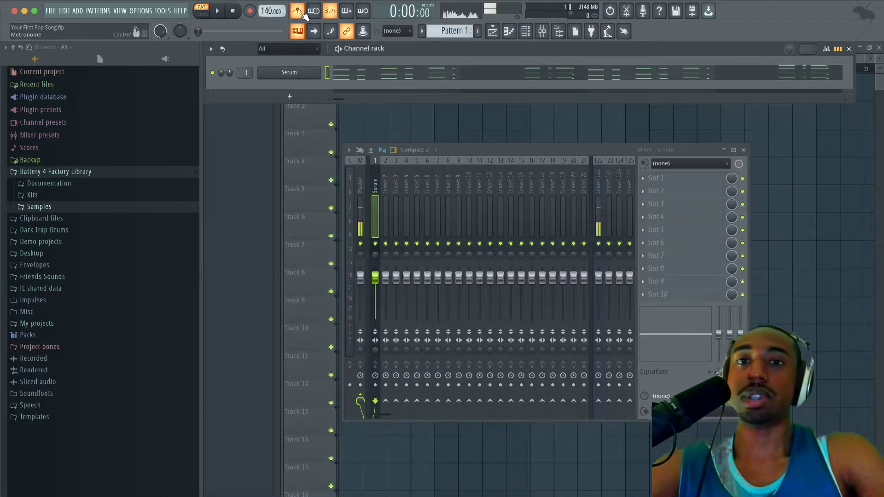
Turn off the metronome and play the four-bar pattern with Serum's piano roll open
key("space")
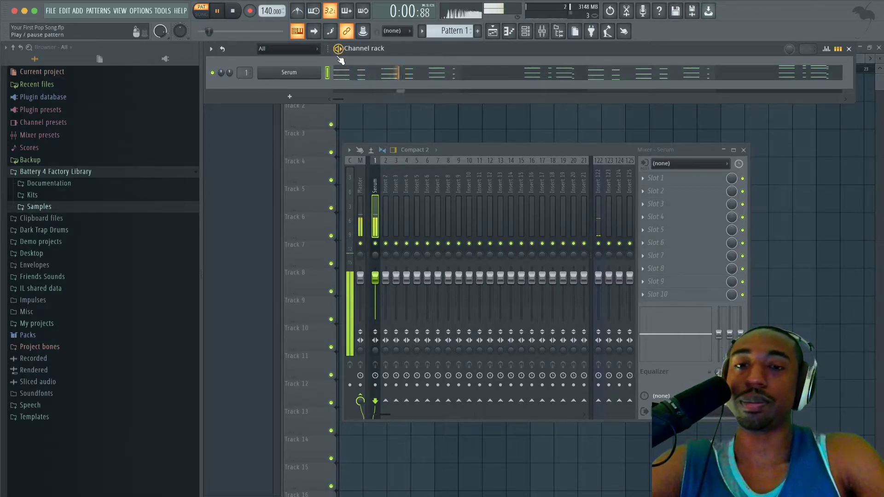
left_click(354, 77)
key("space")
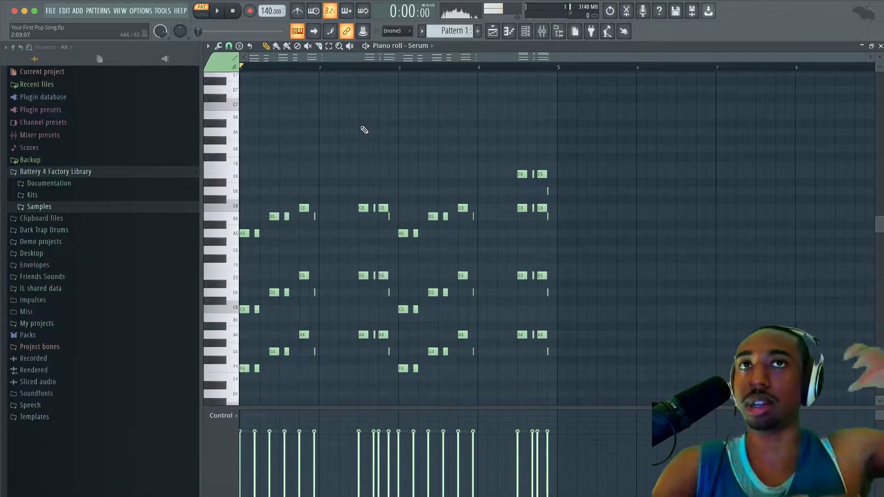
key("space")
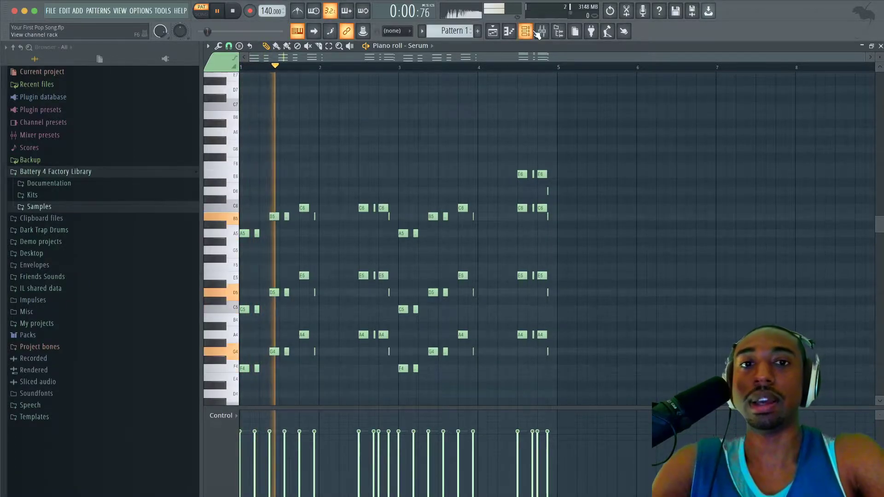
Open the Serum synth from the channel rack and set oscillator A's unison to 16 voices
key("F6")
left_click(278, 78)
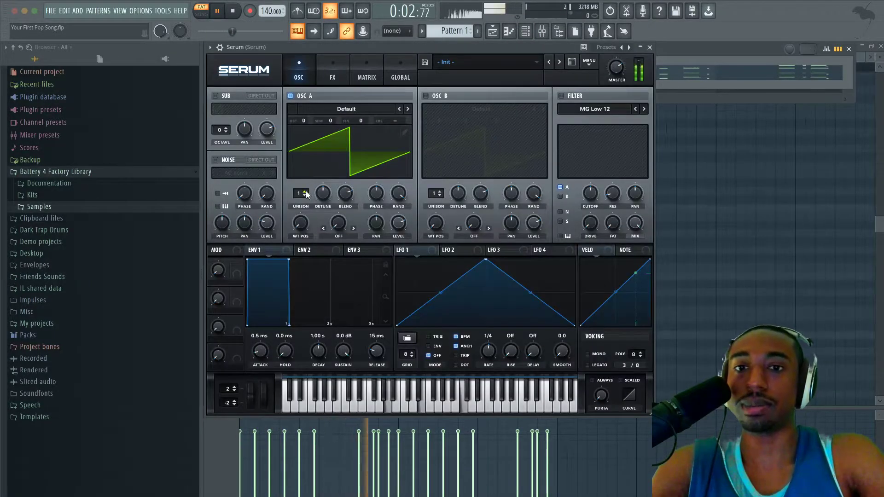
left_click(304, 191)
left_click(306, 191)
left_click(306, 191)
left_click(305, 191)
scroll(305, 194, "up", 9)
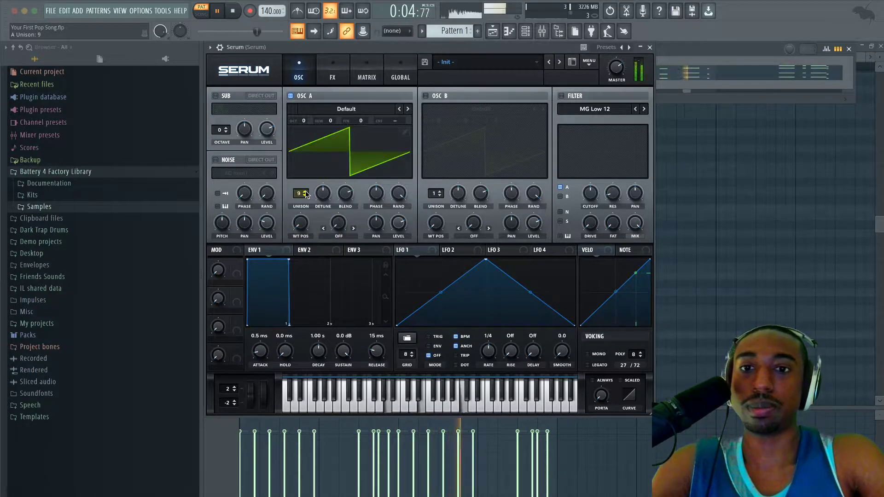
scroll(305, 194, "up", 1)
scroll(305, 193, "up", 1)
Increase oscillator A's unison detune by ear while the pattern plays, and close the Serum window
left_click_drag(325, 195, 327, 160)
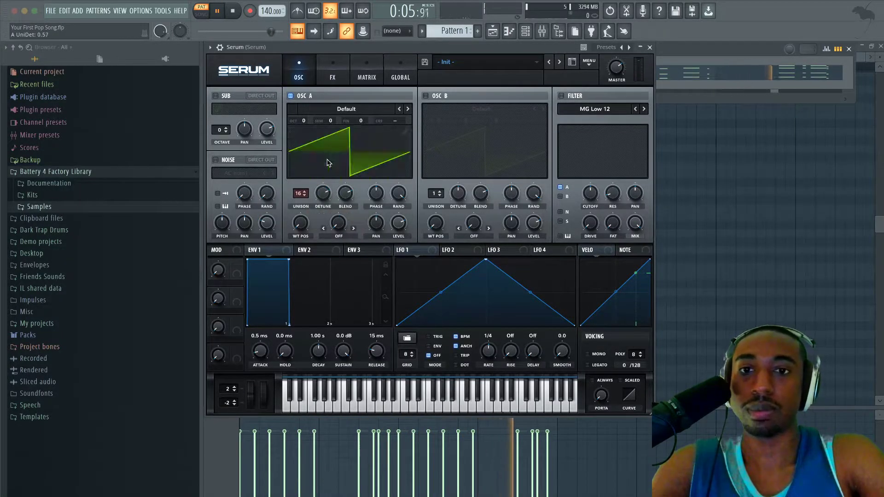
left_click_drag(324, 194, 323, 211)
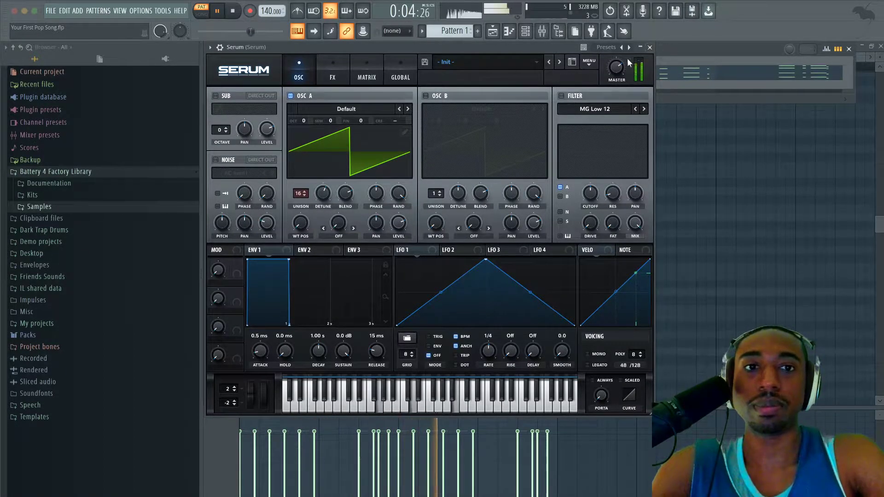
left_click(650, 47)
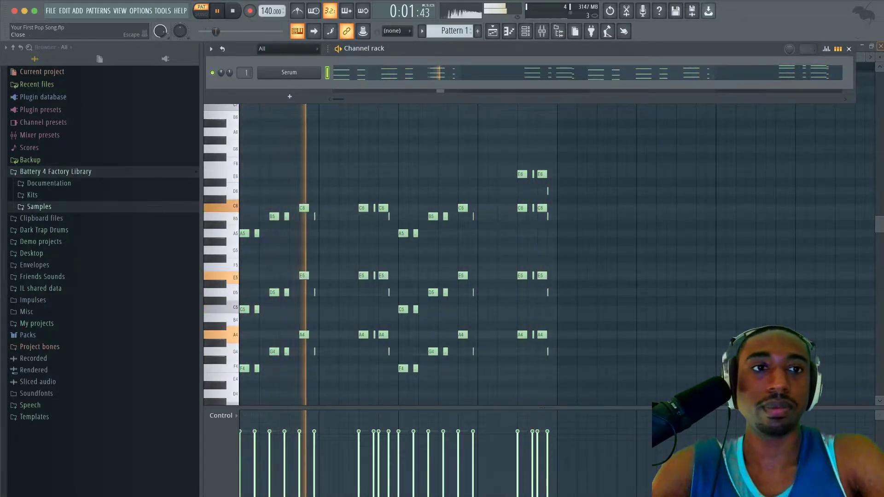
Place Pattern 1 twice on playlist Track 1, at bars 1 and 5, and switch playback to song mode
left_click(881, 47)
left_click(776, 144)
left_click_drag(243, 87, 364, 92)
left_click(480, 91)
left_click(202, 13)
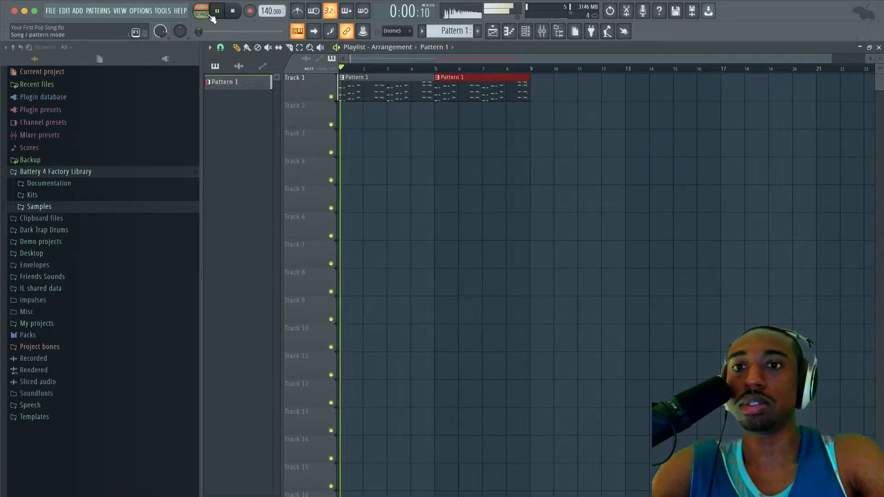
Audition clap samples in the Battery 4 library's Drums folder and add Clap 808 2 as a new channel
left_click(525, 31)
left_click(54, 207)
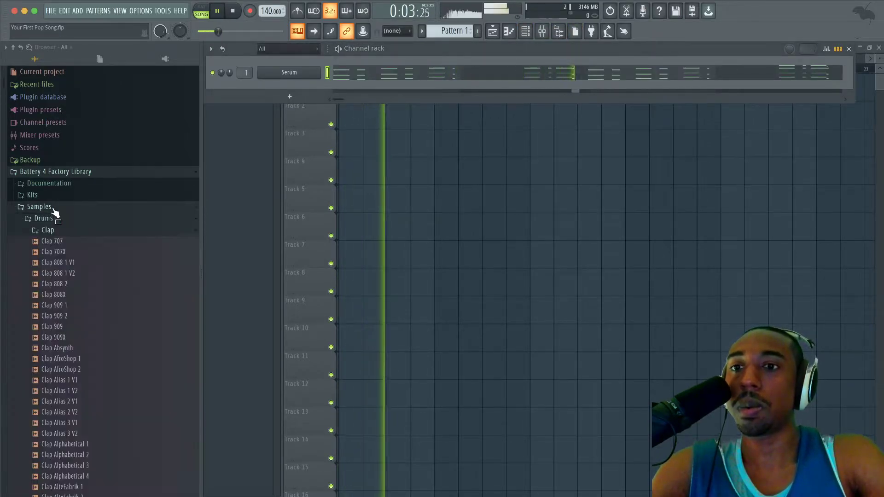
left_click(82, 255)
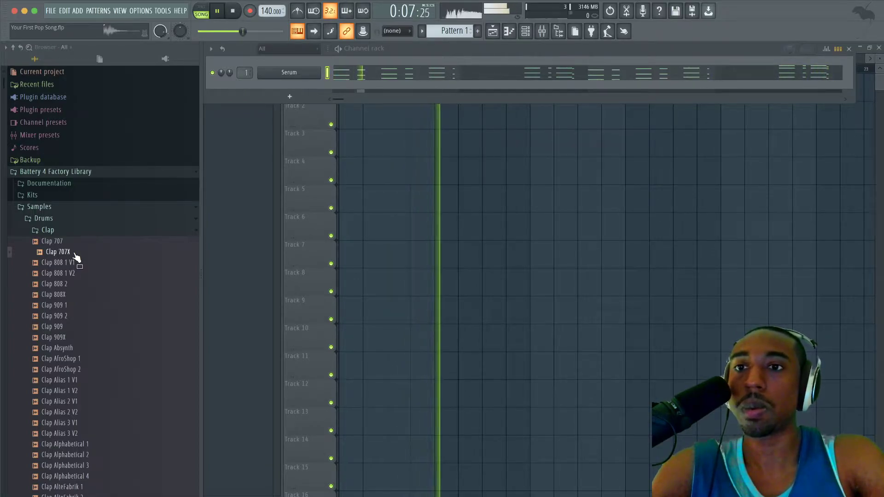
left_click(76, 263)
left_click(77, 274)
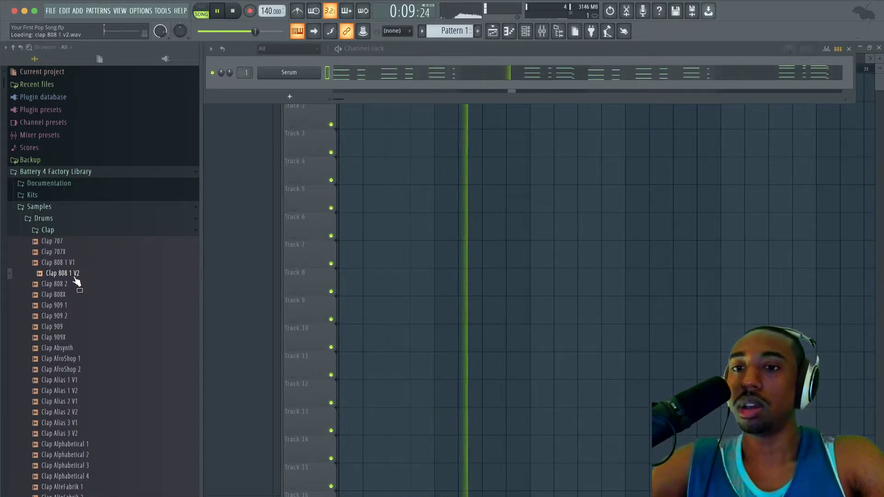
left_click(77, 285)
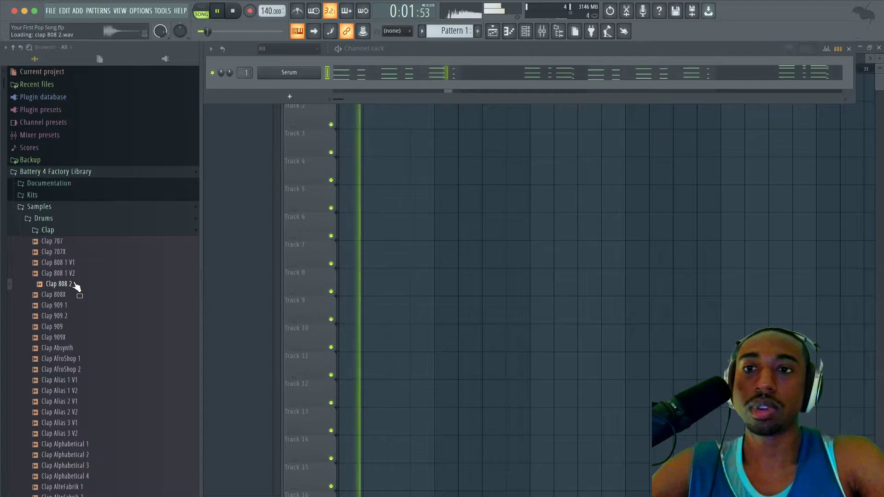
right_click(75, 283)
left_click(93, 293)
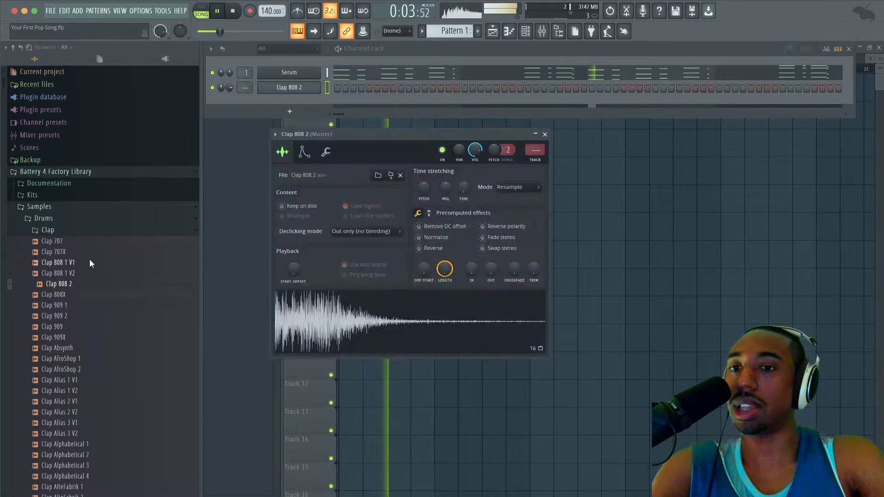
Audition kick samples in the Battery 4 library's Kick folder and add Kick 909 1 as a new channel
scroll(90, 232, "down", 3)
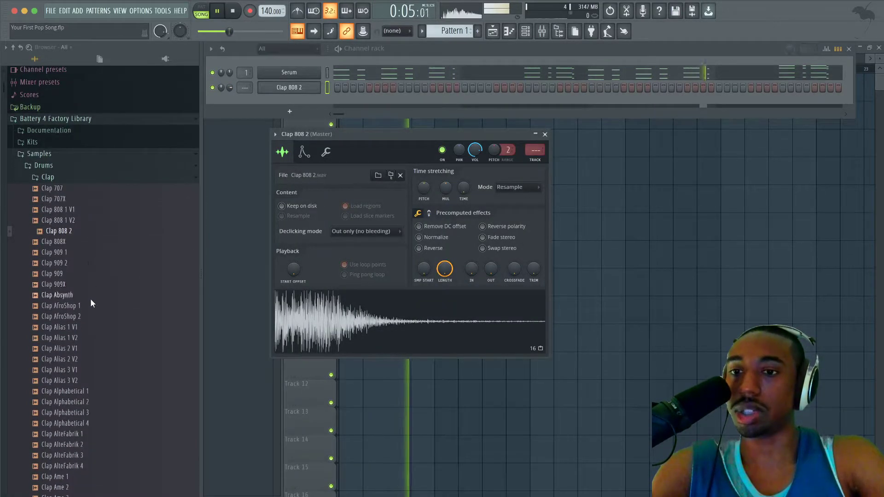
left_click(90, 176)
left_click(83, 235)
left_click(87, 272)
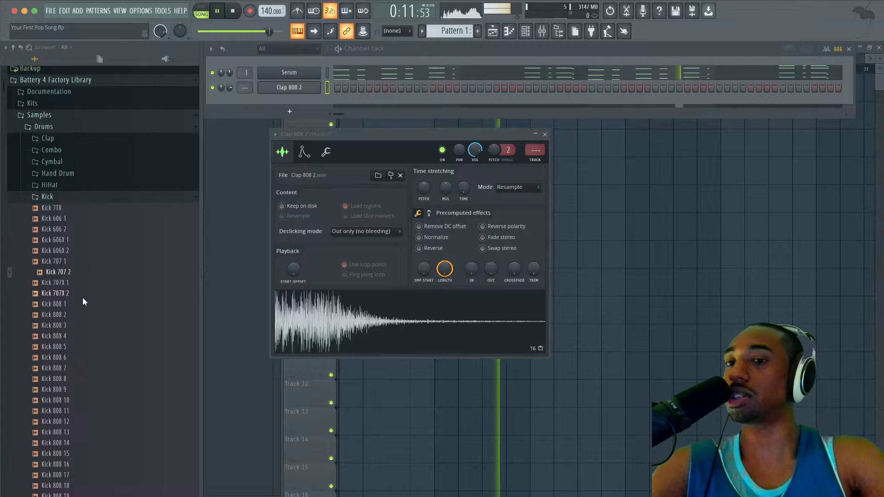
scroll(76, 375, "down", 3)
scroll(76, 375, "down", 7)
left_click(77, 374)
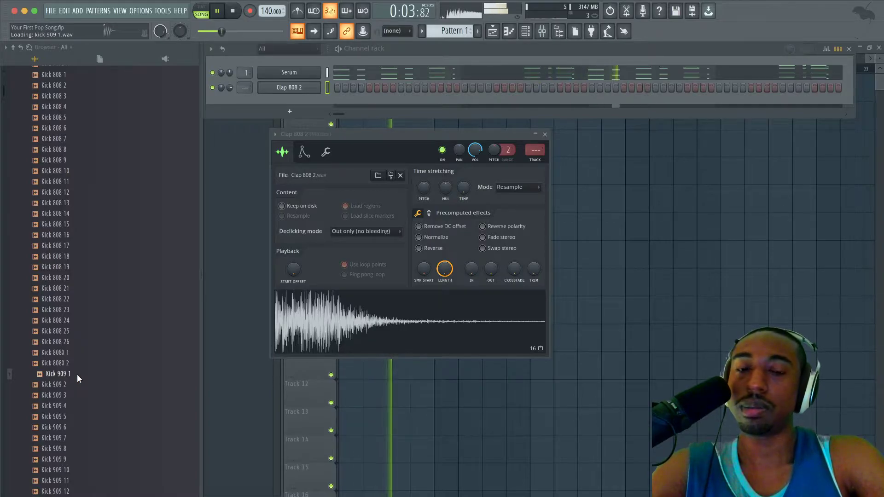
right_click(76, 375)
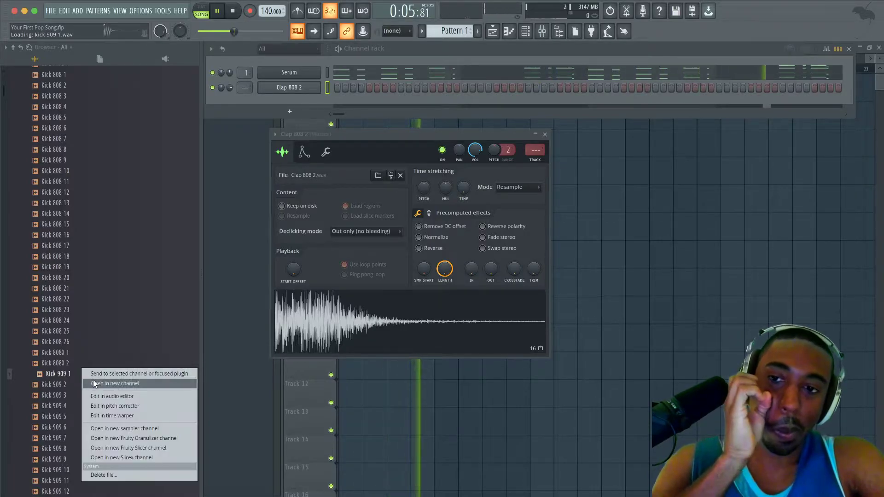
left_click(92, 379)
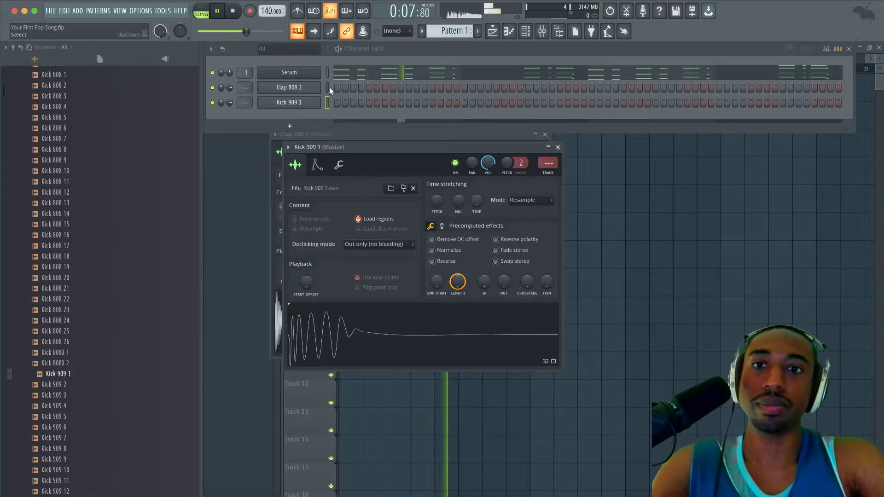
Route the Clap 808 2 and Kick 909 1 channels to free mixer tracks and stop playback
left_click_drag(328, 88, 328, 102)
key("ctrl+l")
key("space")
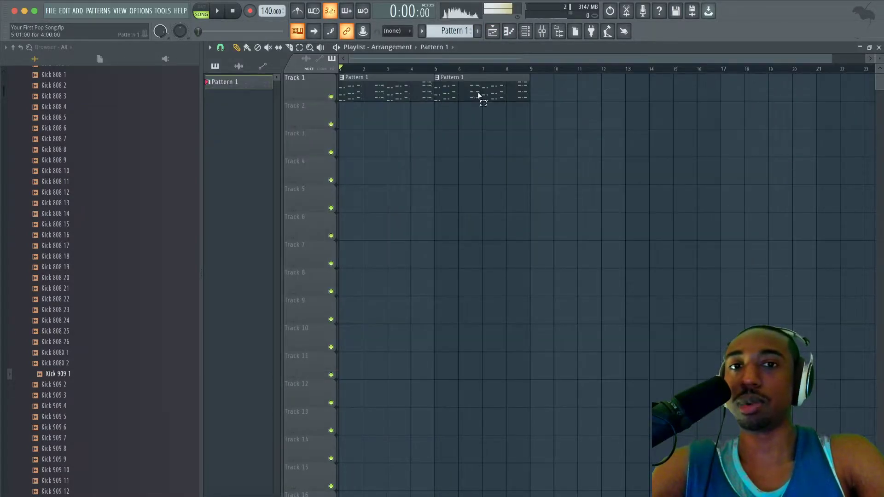
Move both Pattern 1 clips to start at bar 9 on Track 1, and place a new four-bar Pattern 2 clip at bar 1
key("ctrl+a")
left_click_drag(394, 92, 598, 85)
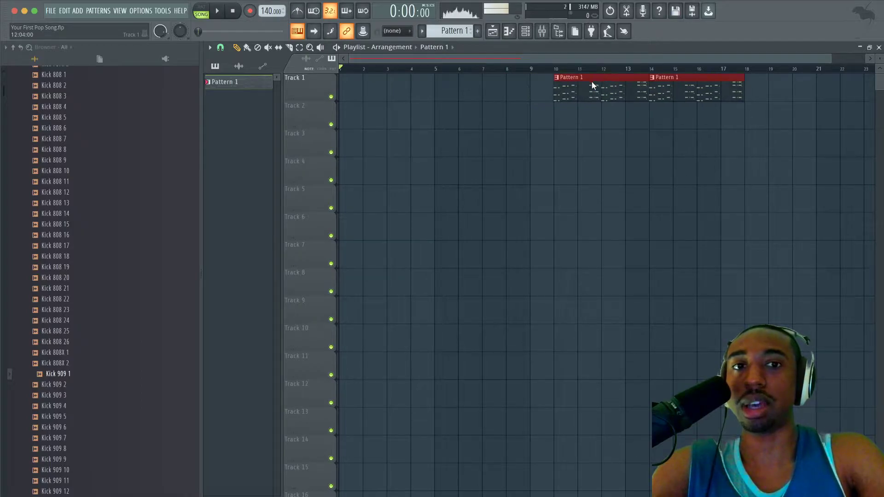
left_click(526, 31)
key("F4")
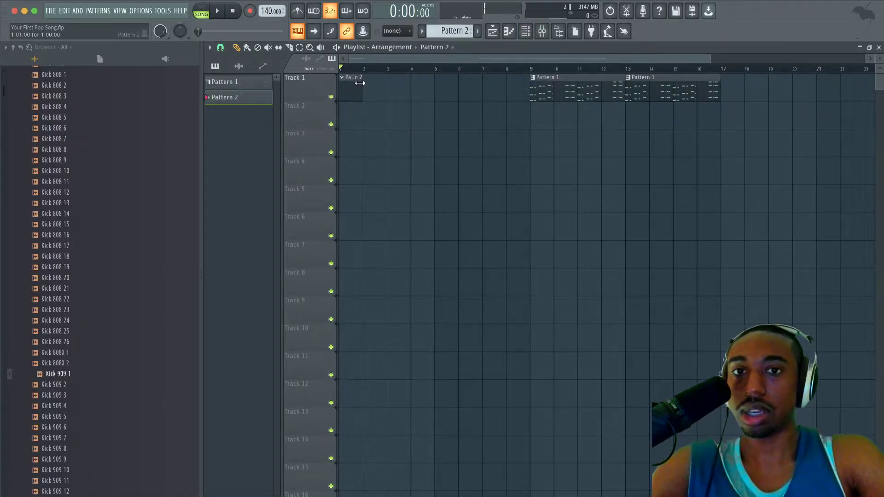
left_click_drag(359, 83, 433, 83)
Open Serum's piano roll for Pattern 2 and draw a one-beat A5 note at the start of bar 1
left_click(525, 31)
right_click(300, 72)
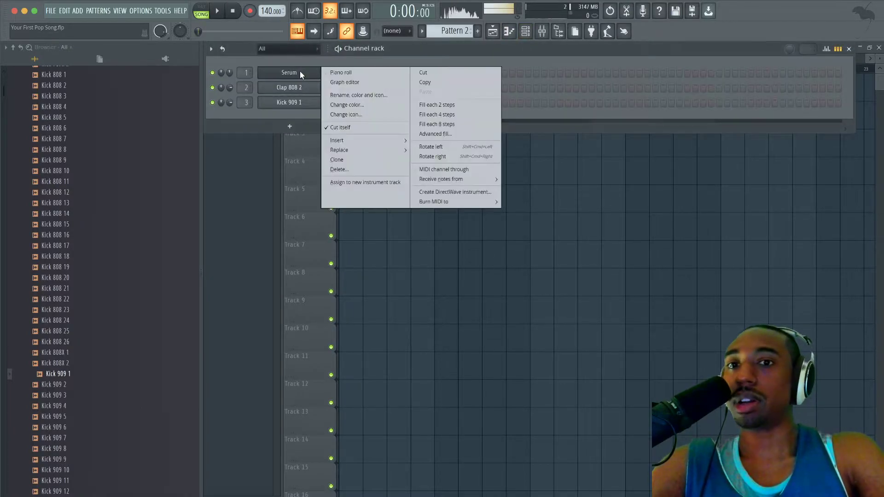
left_click(338, 72)
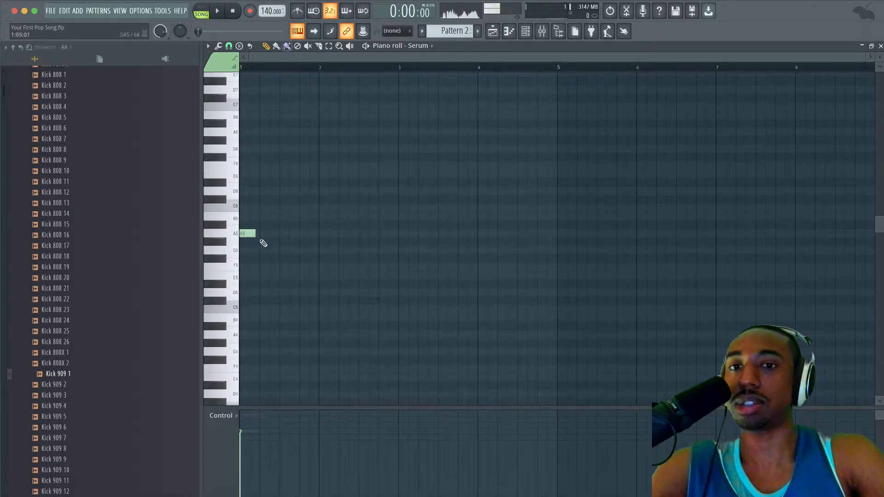
left_click_drag(256, 235, 259, 233)
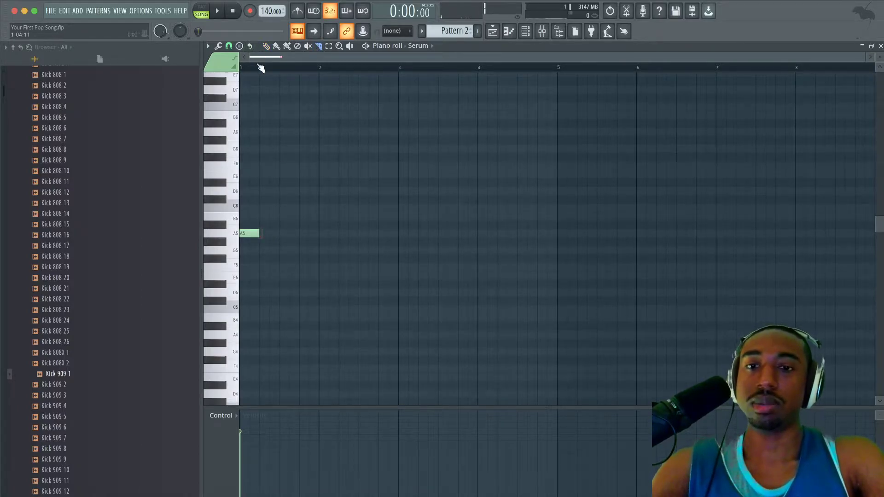
Turn on the metronome and add one-beat B5 and C6 notes at steps 7 and 13 of bar 1, checking the rhythm in playback
key("space")
key("space")
key("space")
key("space")
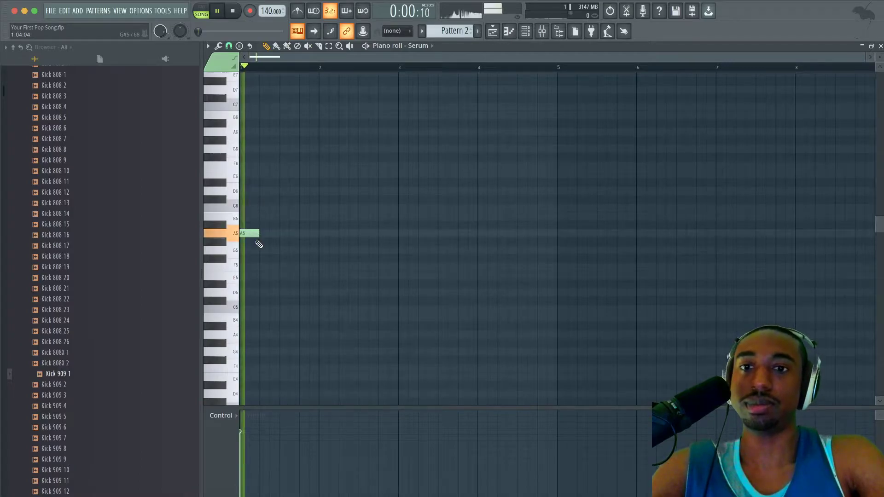
key("space")
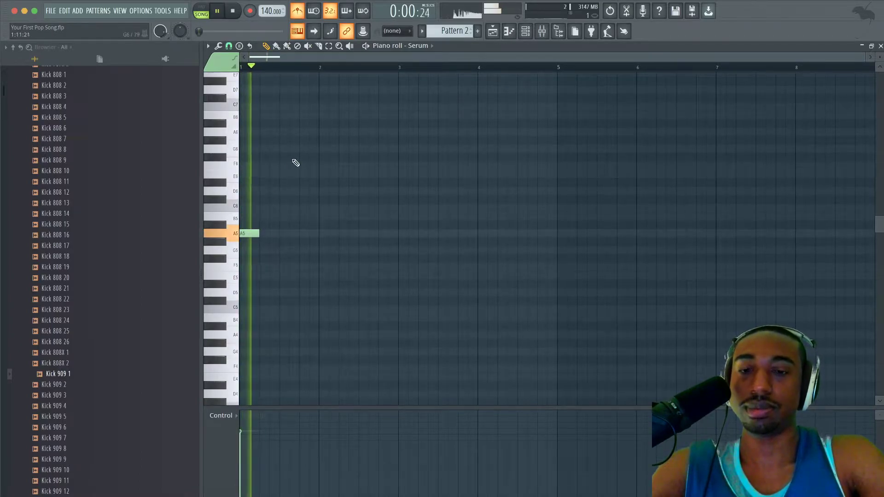
left_click(271, 217)
left_click(303, 208)
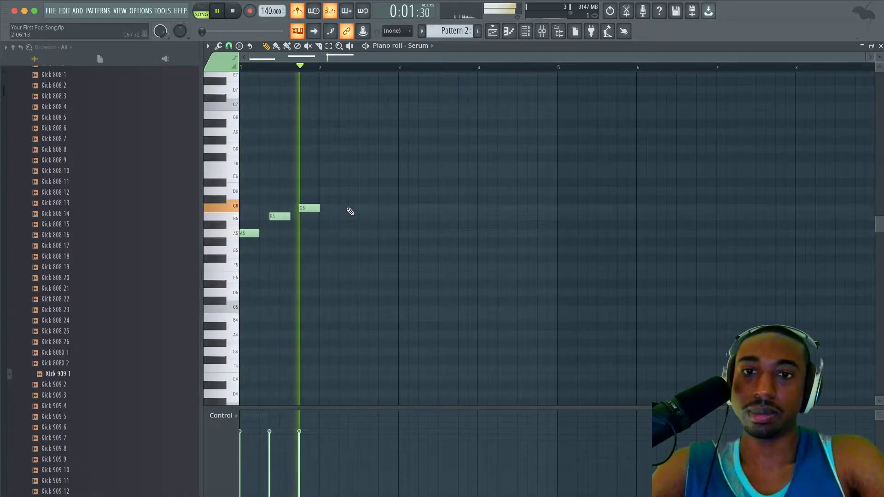
key("space")
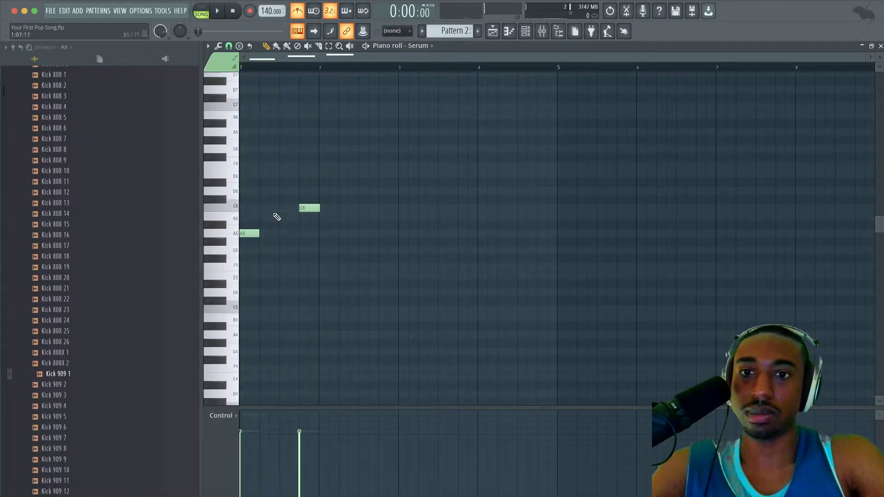
key("space")
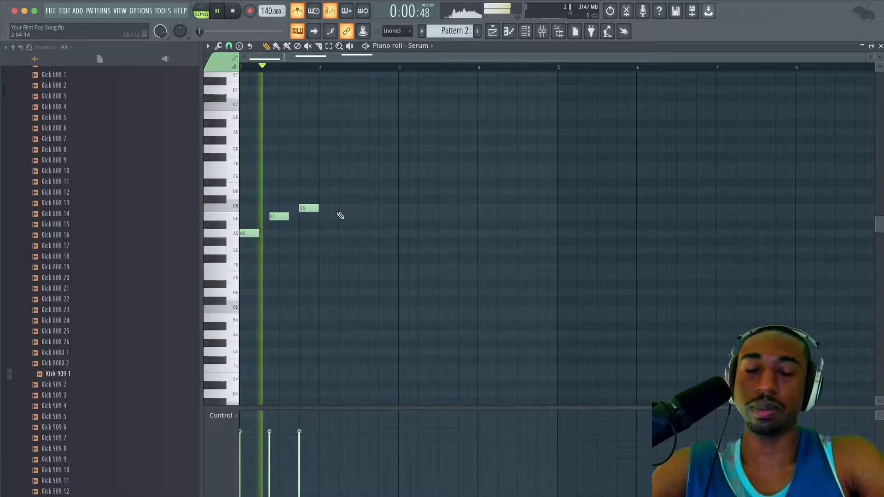
key("space")
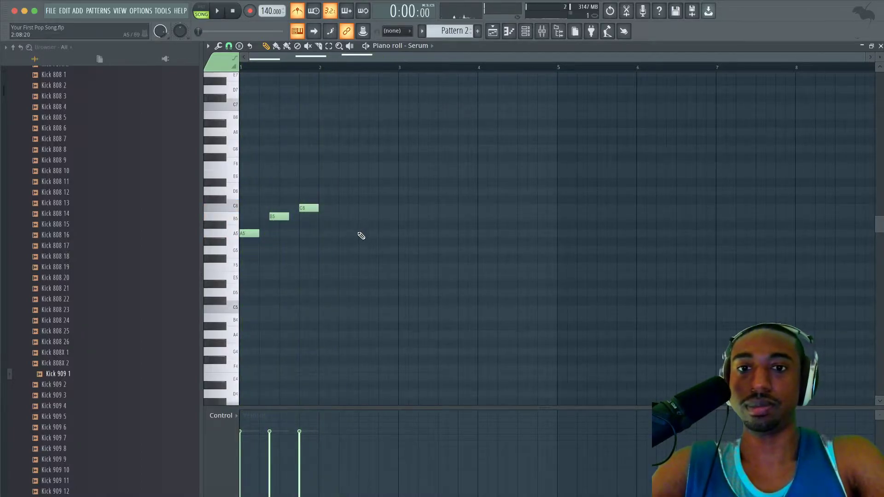
Add a one-beat G5 note halfway through bar 2, and stack F5 and C6 around the opening A5 note
key("space")
scroll(359, 240, "down", 2)
key("space")
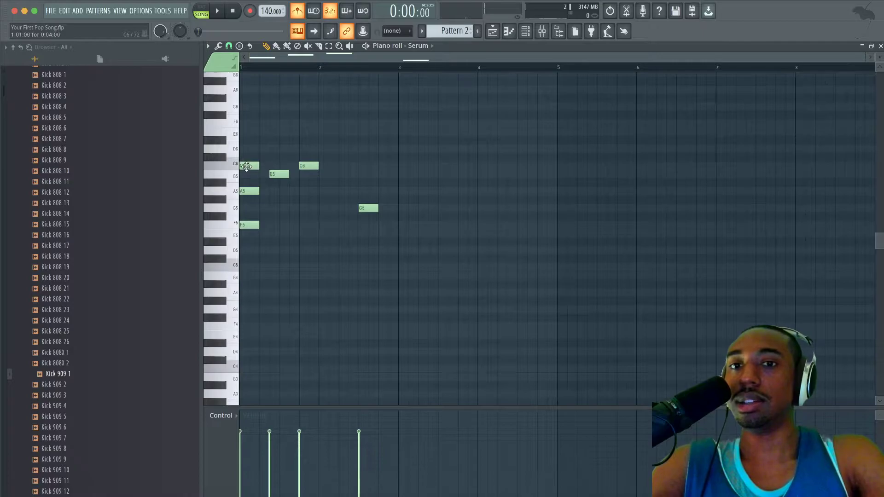
Build the second and third notes of bar 1 into the chords G5-B5-D6 and A5-C6-E6
key("space")
key("space")
scroll(271, 208, "up", 1)
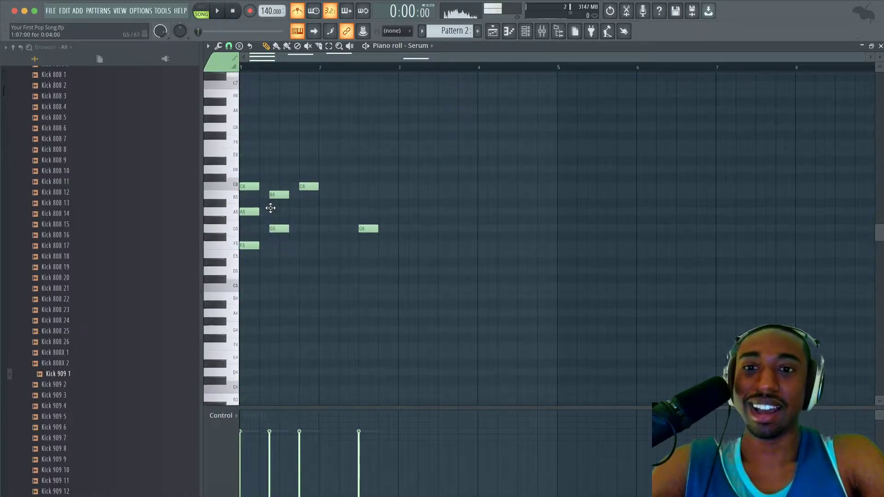
key("space")
left_click(302, 213)
key("space")
left_click(300, 153)
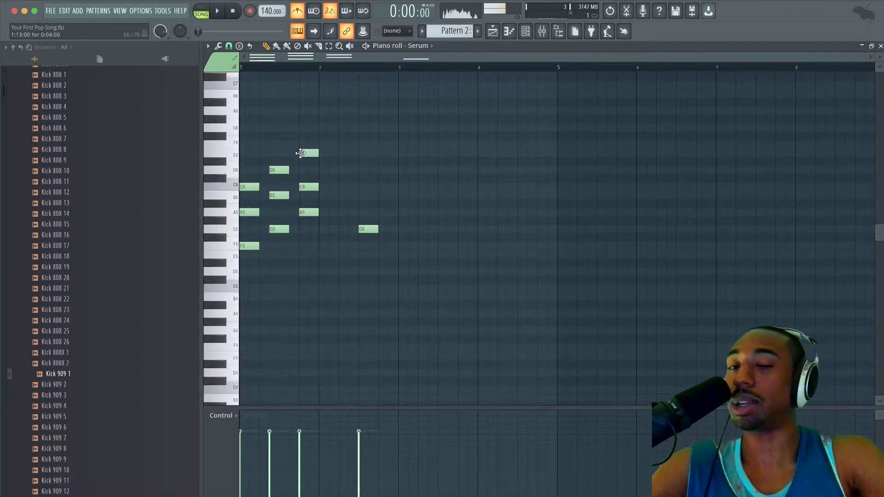
key("space")
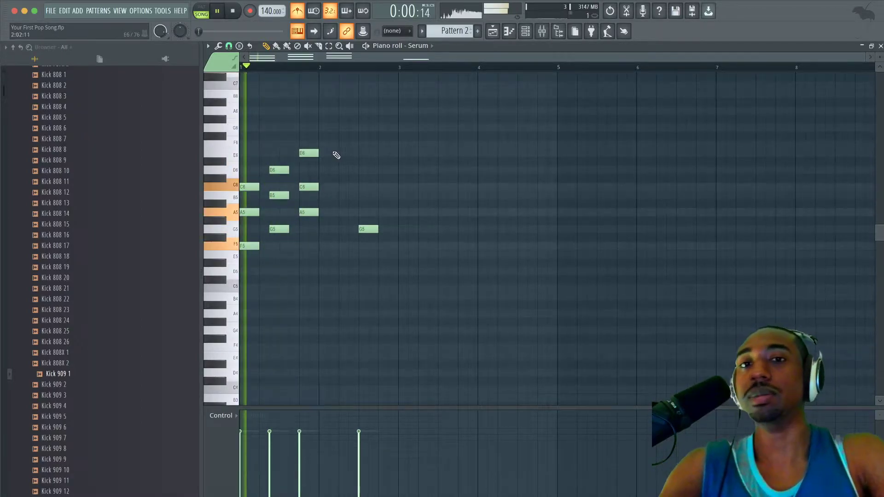
Complete the bar 2 chord as G5-C6-E6, removing the stray A5 note, and play the progression with the metronome off
left_click(361, 213)
left_click(360, 186)
left_click(363, 153)
right_click(373, 213)
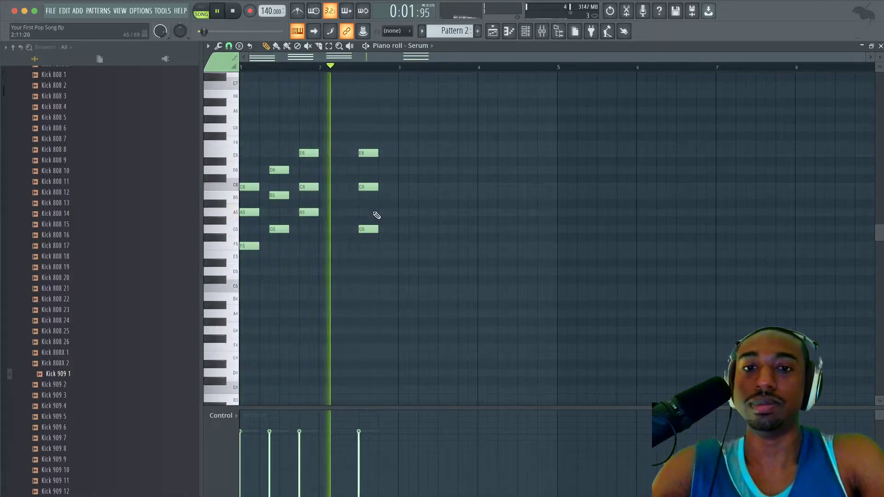
key("space")
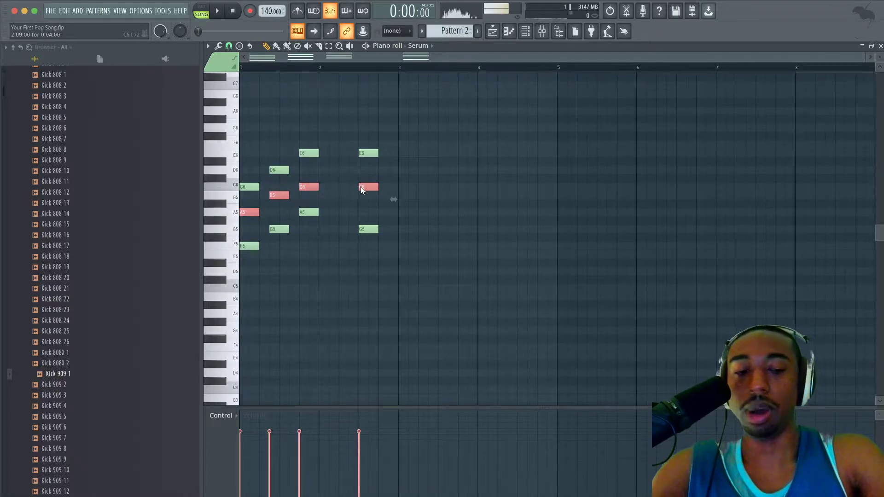
Open up the chord voicings by raising each chord's middle note one octave, and lower all the chords one octave
key("ctrl+Up")
key("space")
left_click_drag(321, 193, 240, 249)
left_click(303, 286, "ctrl")
key("space")
key("ctrl+Down")
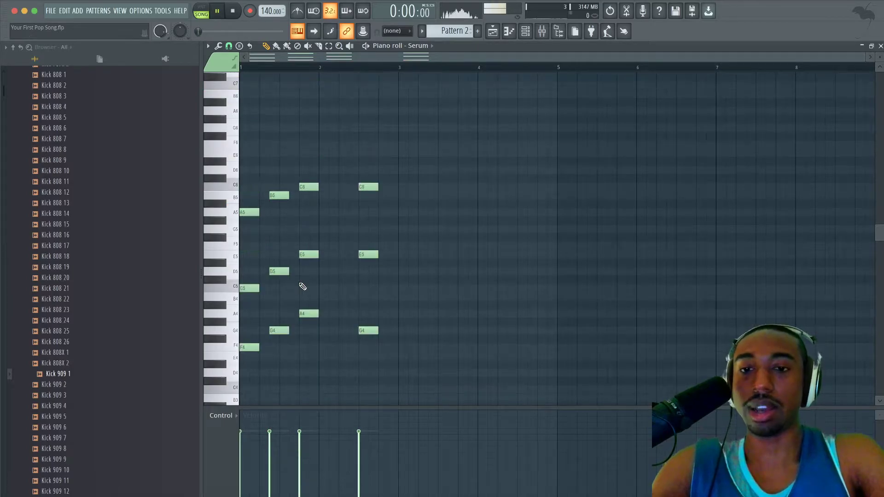
key("space")
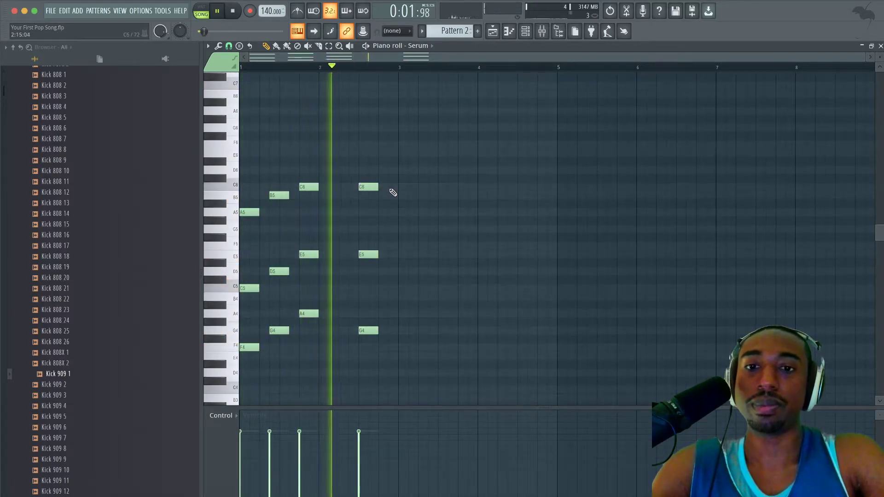
Duplicate the whole two-bar chord progression to start at bar 3, and close the piano roll
left_click_drag(376, 175, 377, 338)
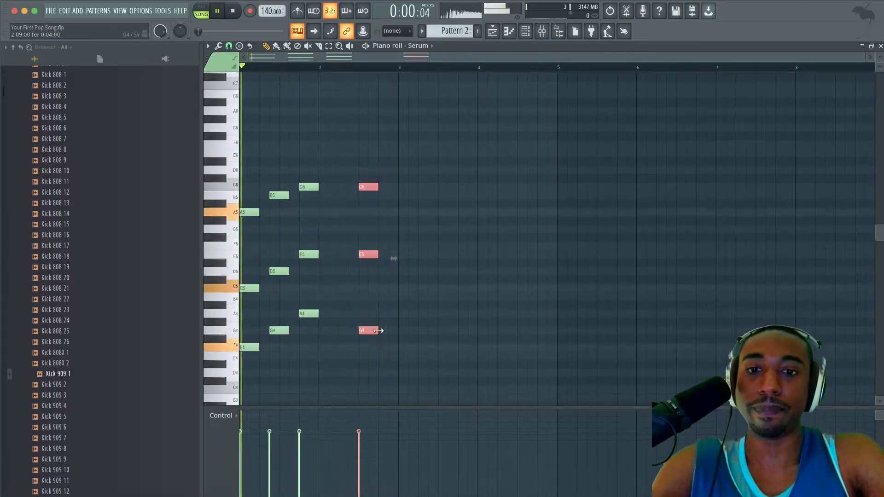
left_click_drag(437, 358, 233, 172)
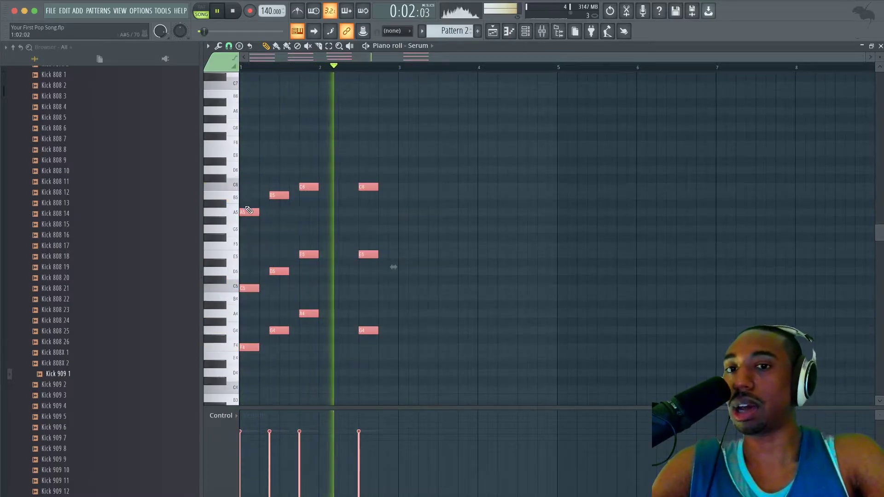
left_click_drag(249, 211, 403, 212)
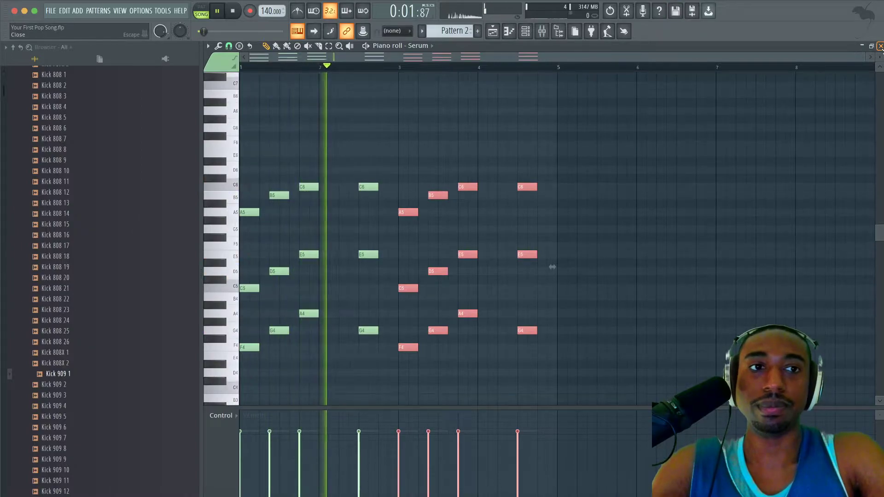
left_click(879, 46)
Load Fruity Reeverb 2 on mixer Insert 4, raise its wet level to maximum, and close the plugin
left_click(543, 32)
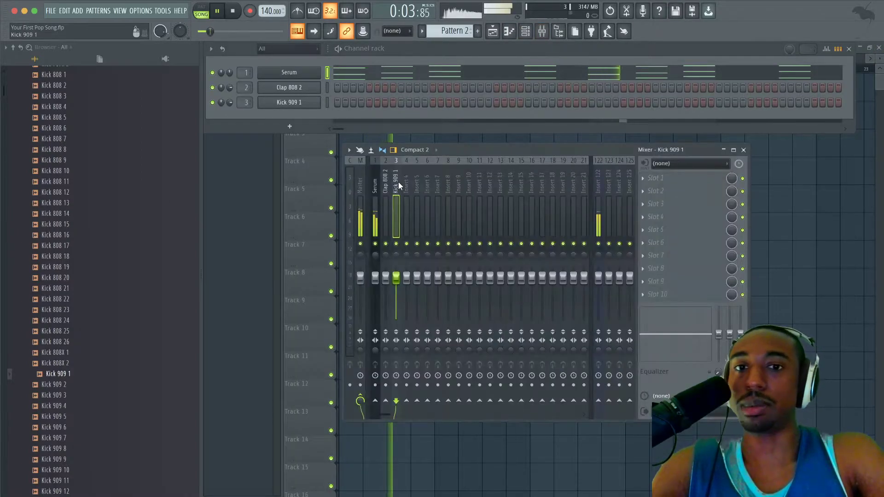
left_click(700, 188)
mouse_move(690, 190)
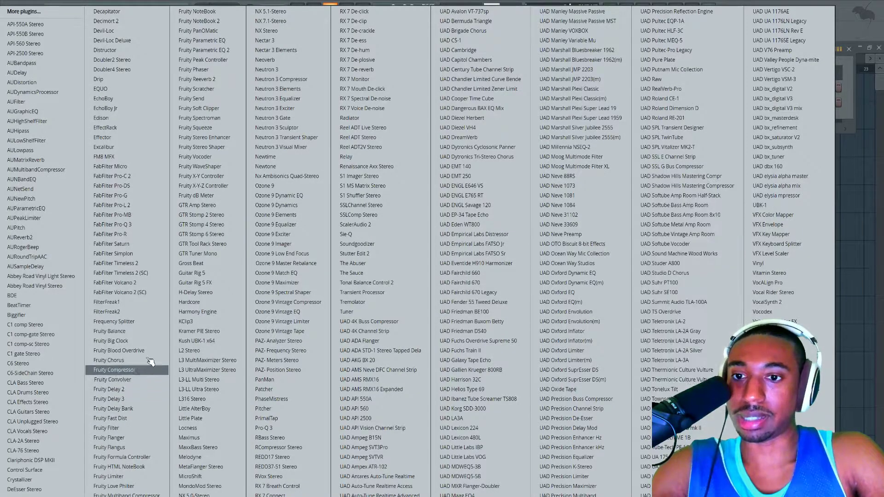
left_click(226, 79)
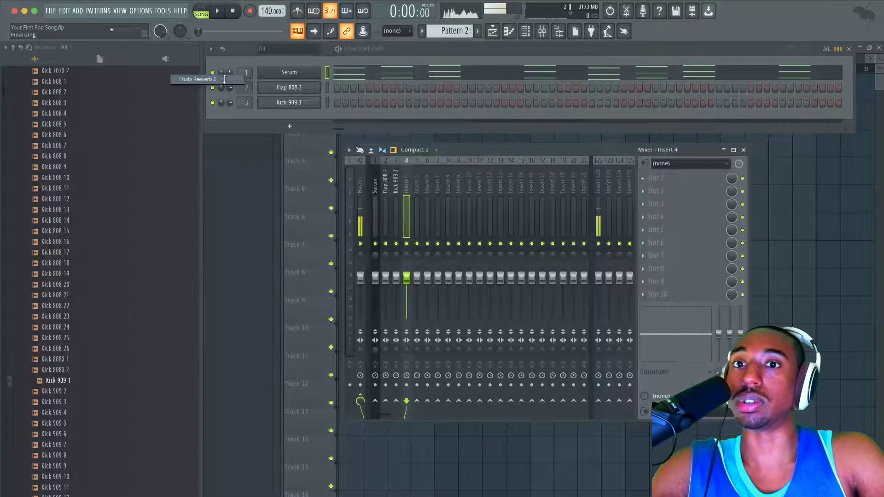
left_click_drag(485, 127, 485, 109)
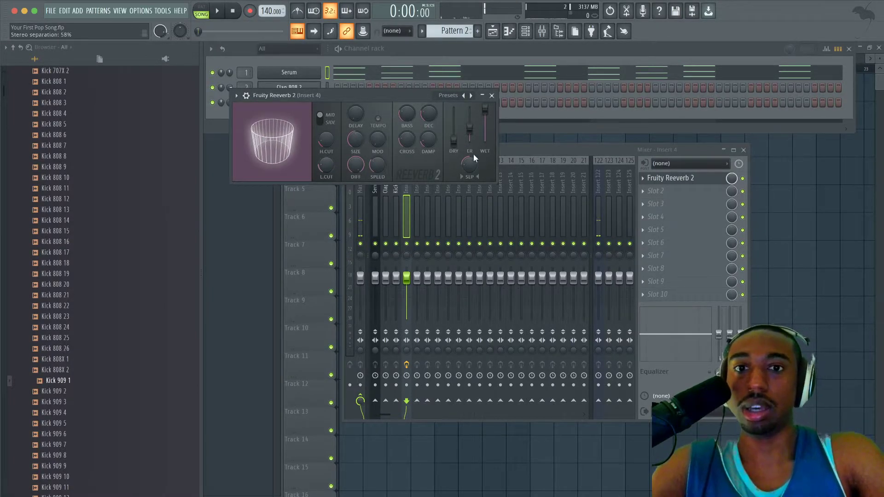
left_click(492, 96)
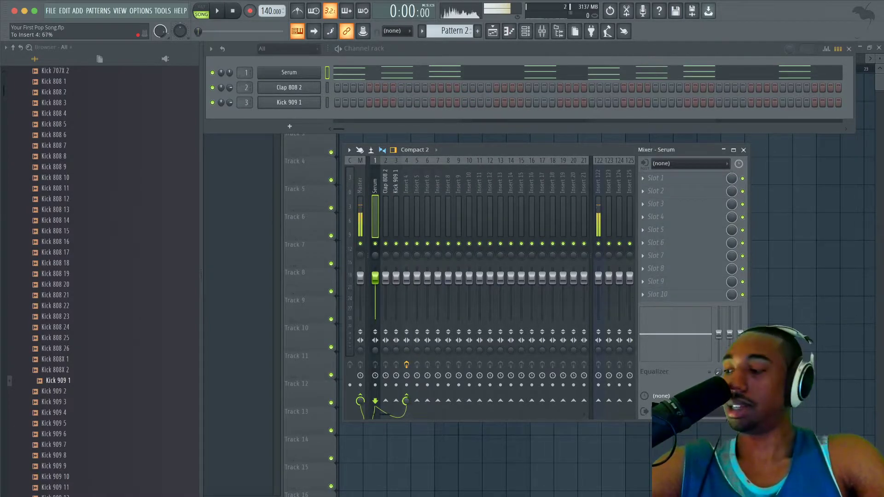
Play the song and move the Insert 4 reverb track along the mixer to position 12
key("space")
left_click(403, 191)
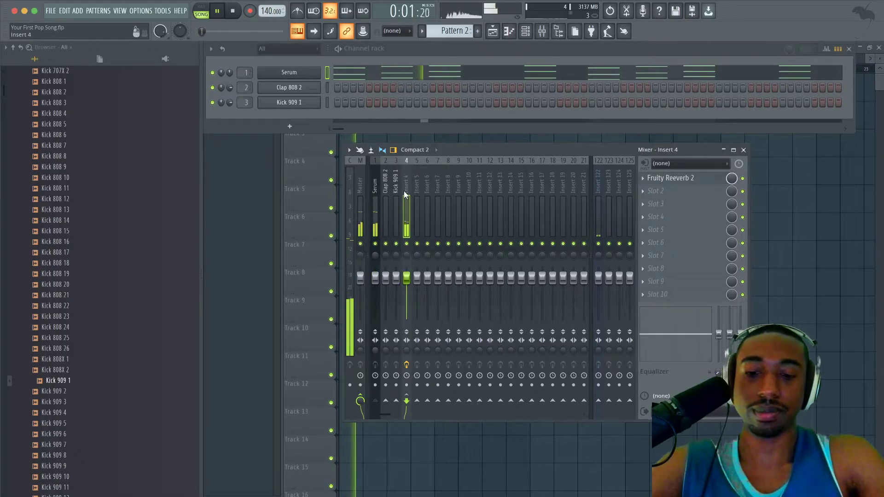
key("Right")
key("Right")
key("Right")
key("Right")
key("Right")
key("Right")
key("Right")
key("Right")
key("Right")
key("Right")
key("Right")
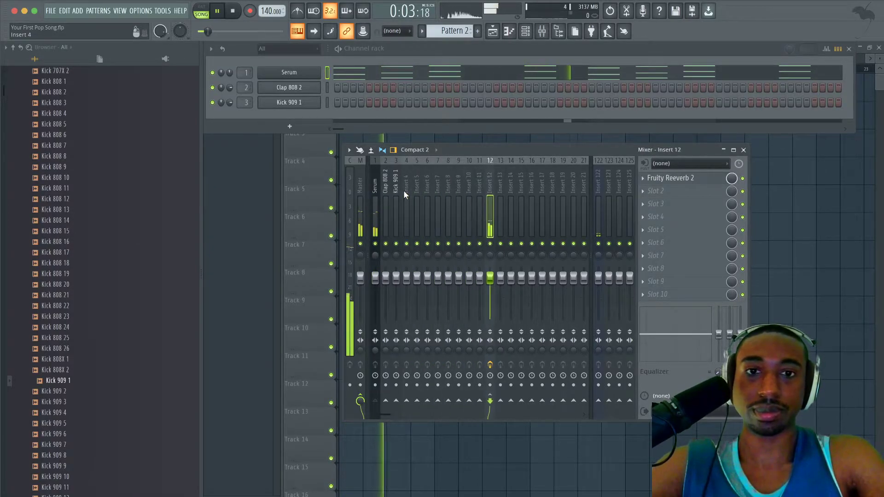
Move the reverb track along the mixer to position 16 and rename it REVERB
key("Right")
right_click(530, 179)
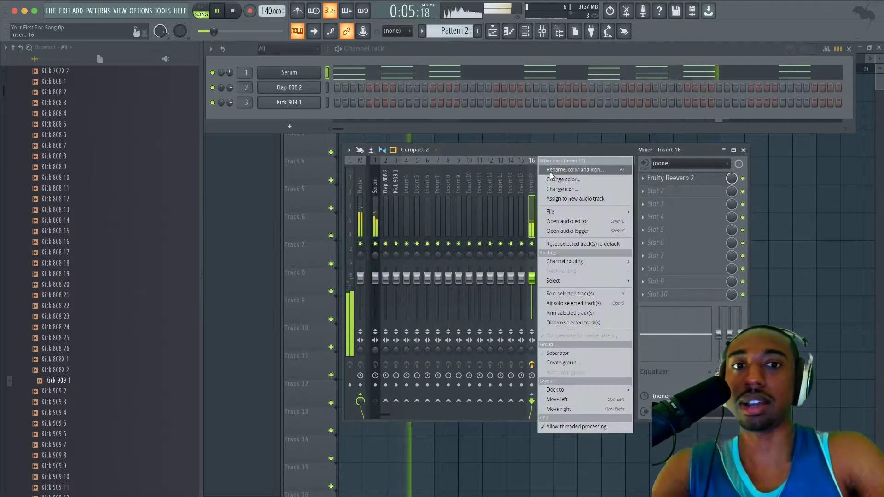
left_click(551, 172)
type("REVERB")
key("Return")
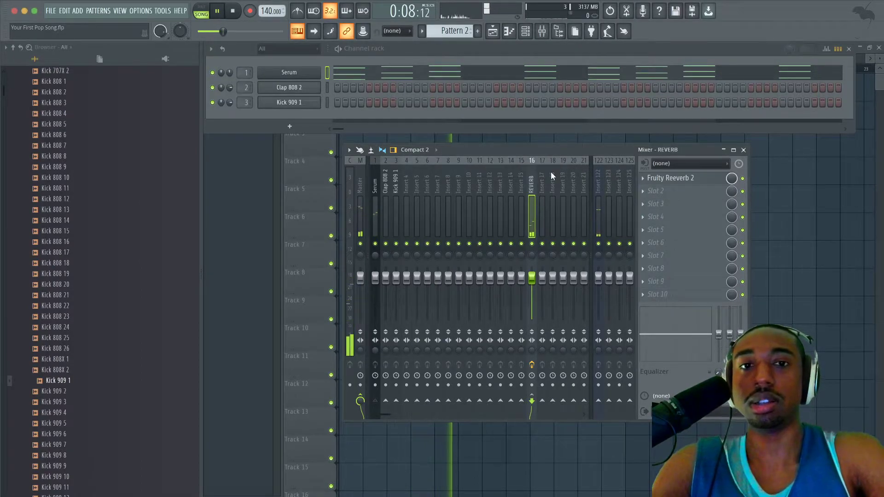
Route the Serum mixer track to REVERB, and enable the compressor in Serum's effects with its multiband mode on
left_click(376, 187)
left_click(307, 72)
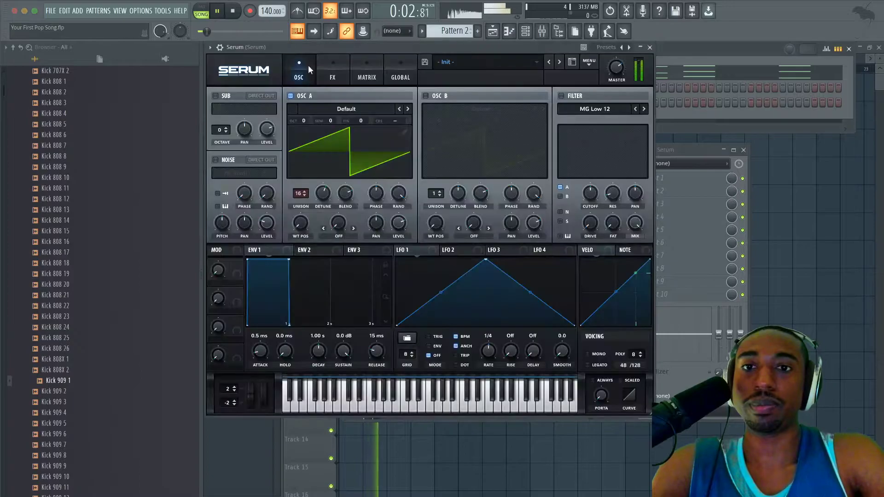
left_click(367, 75)
left_click(336, 69)
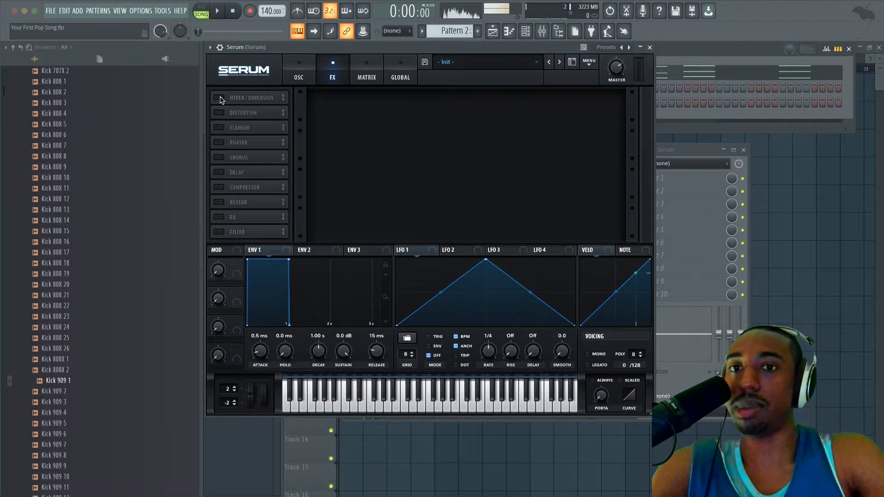
left_click(222, 114)
left_click(221, 114)
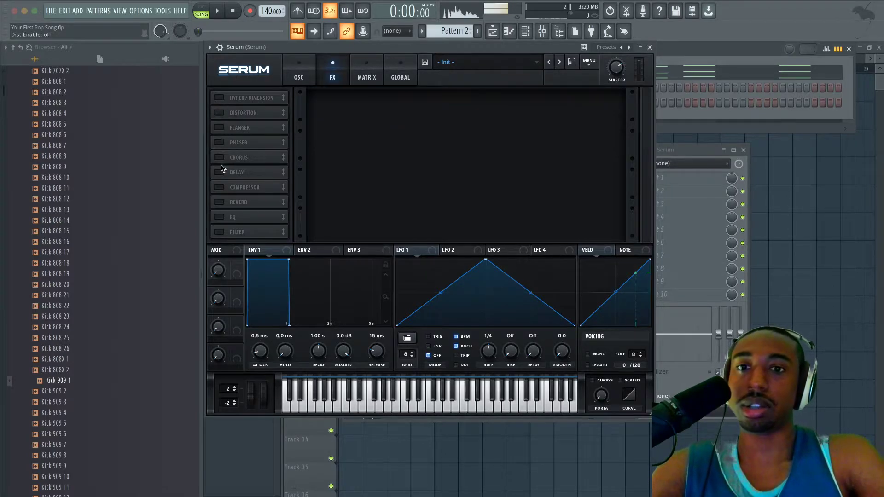
left_click(220, 187)
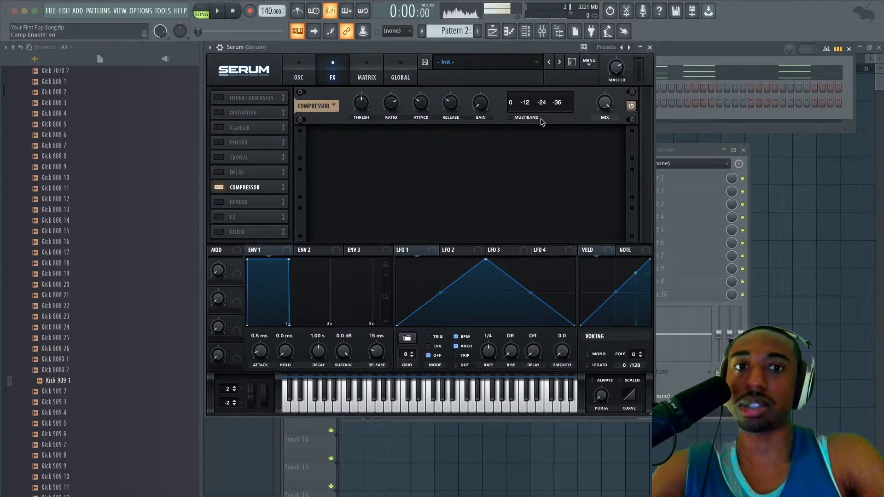
key("space")
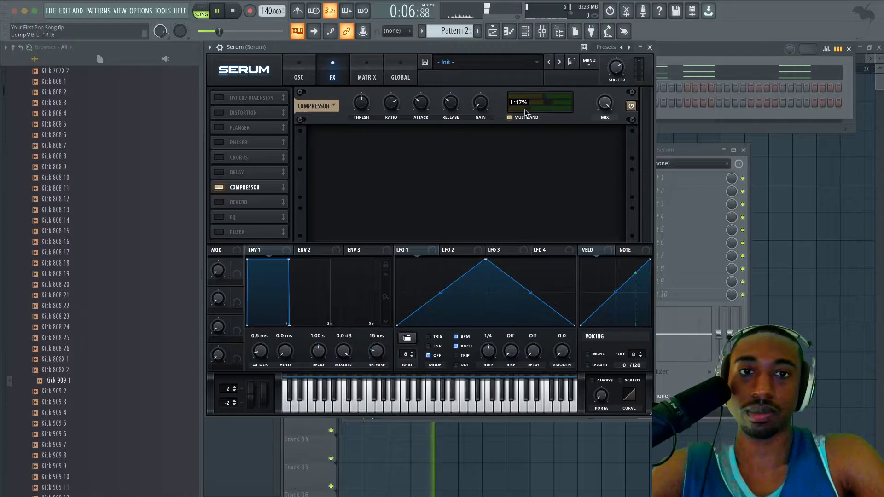
key("space")
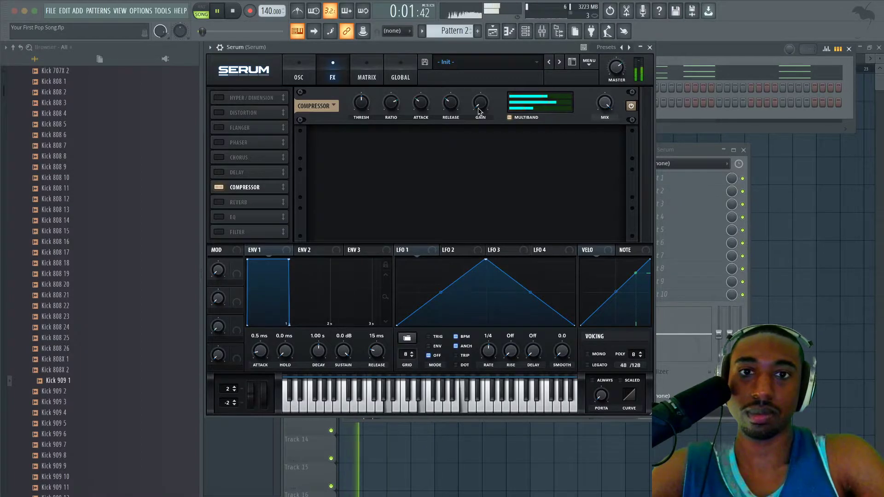
Set the compressor's gain to 5.5 dB, its middle band to 132% and its low band to 86%
mouse_move(472, 106)
left_click_drag(474, 89, 474, 84)
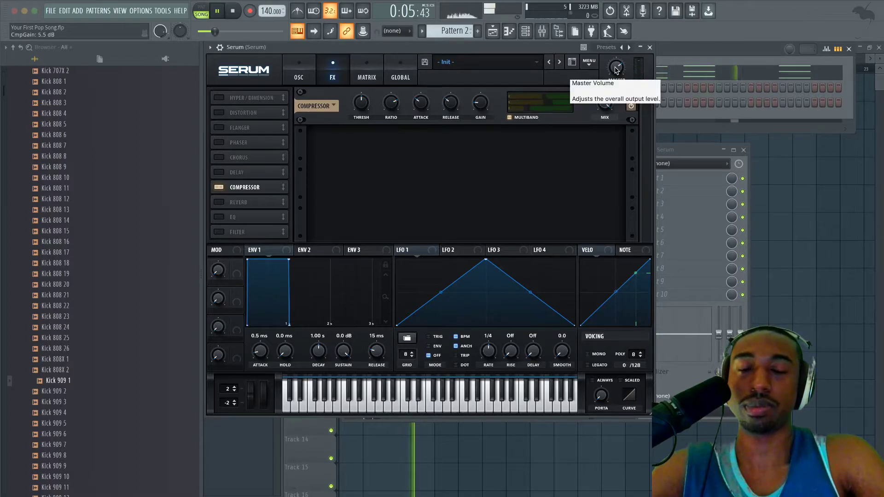
mouse_move(548, 105)
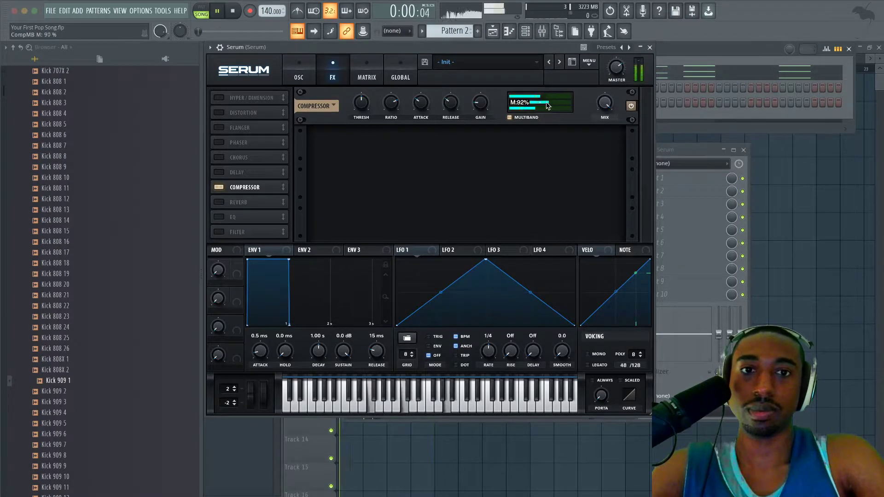
left_click_drag(560, 105, 562, 105)
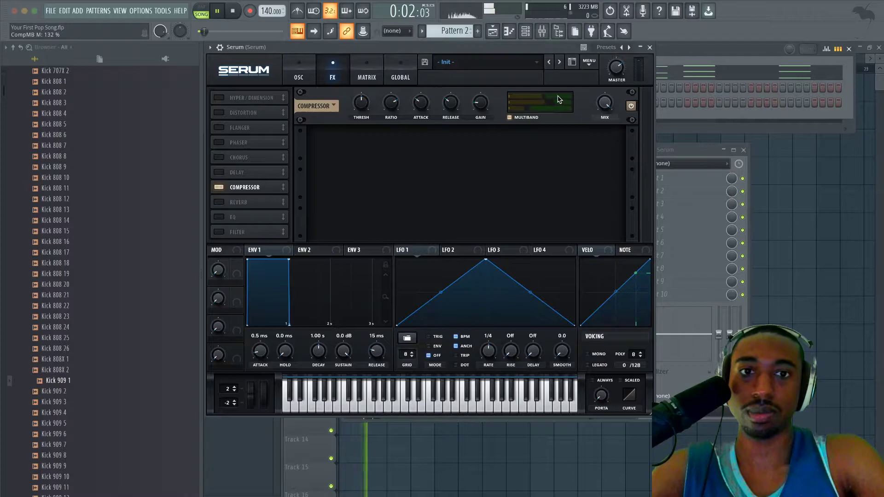
mouse_move(553, 100)
left_mouse_down()
mouse_move(550, 113)
mouse_move(559, 110)
left_mouse_up()
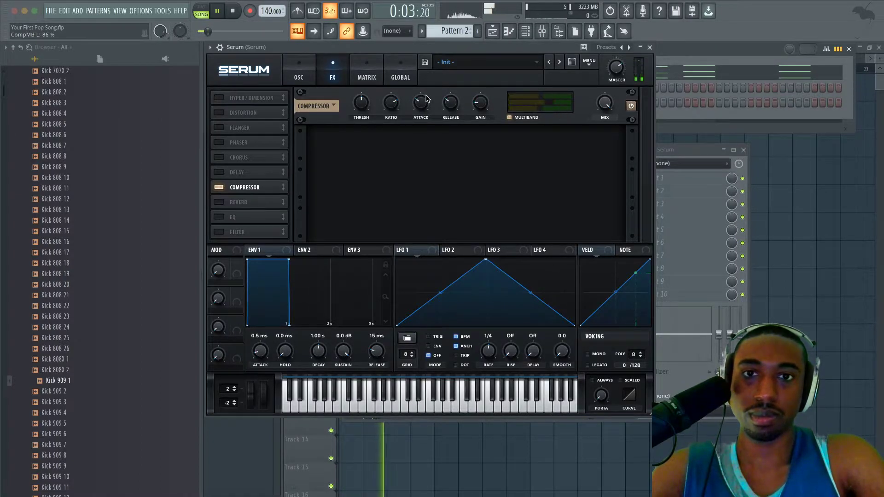
Set the Serum compressor's ratio to 7:1 and its attack to 16.2 ms while the song plays
mouse_move(479, 104)
mouse_move(392, 95)
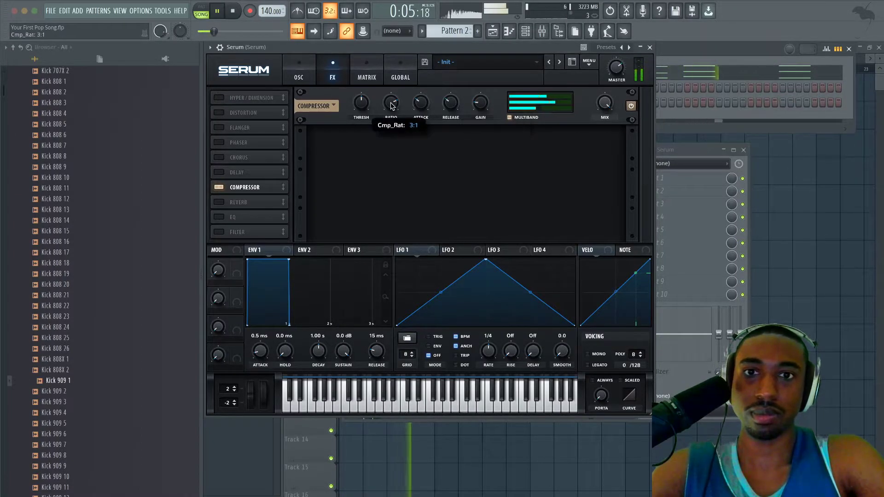
left_click_drag(393, 93, 395, 90)
key("space")
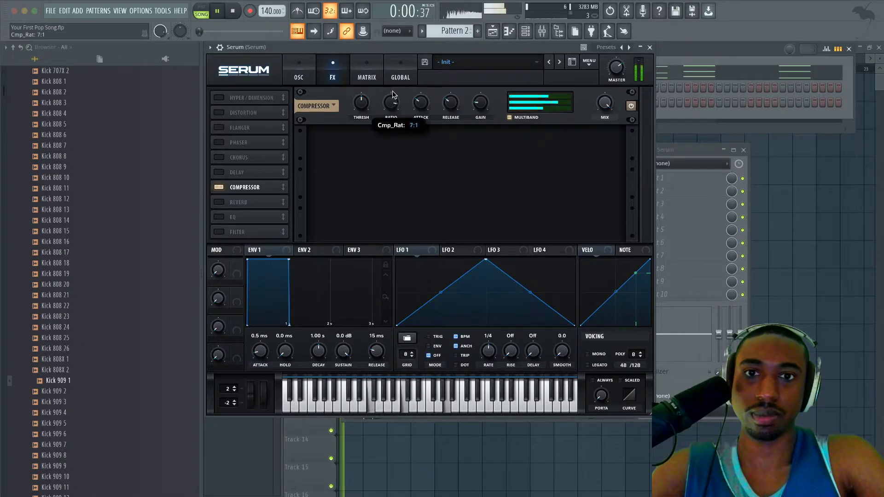
mouse_move(429, 109)
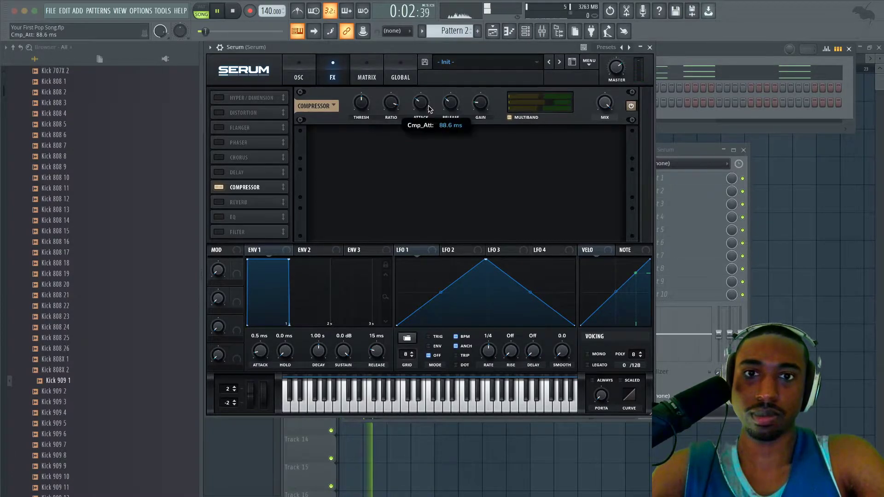
left_click_drag(423, 122, 417, 145)
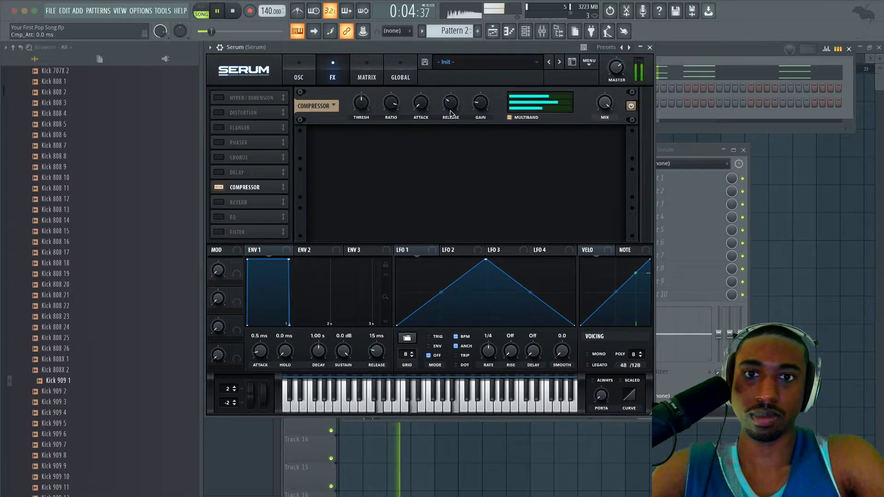
left_click_drag(430, 112, 427, 106)
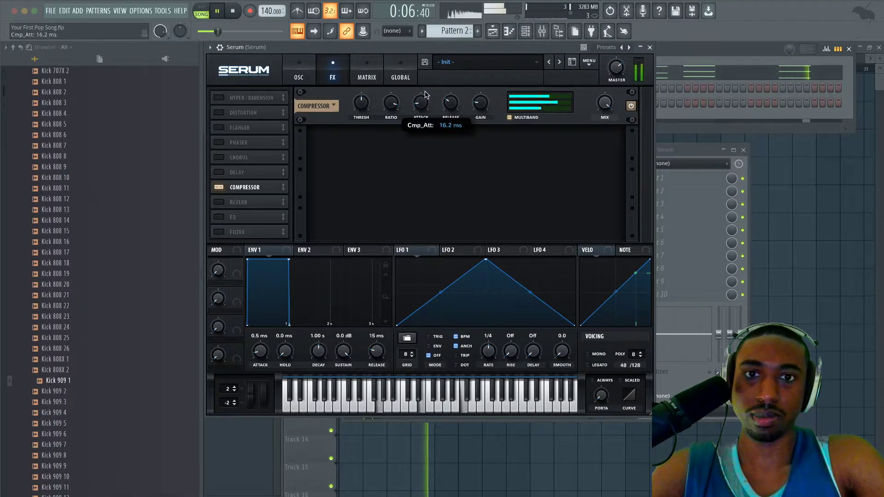
Set the compressor's threshold to -18.0 dB and its ratio to 4:1, and close Serum
mouse_move(363, 102)
mouse_move(363, 99)
left_mouse_down()
mouse_move(362, 91)
mouse_move(361, 101)
left_mouse_up()
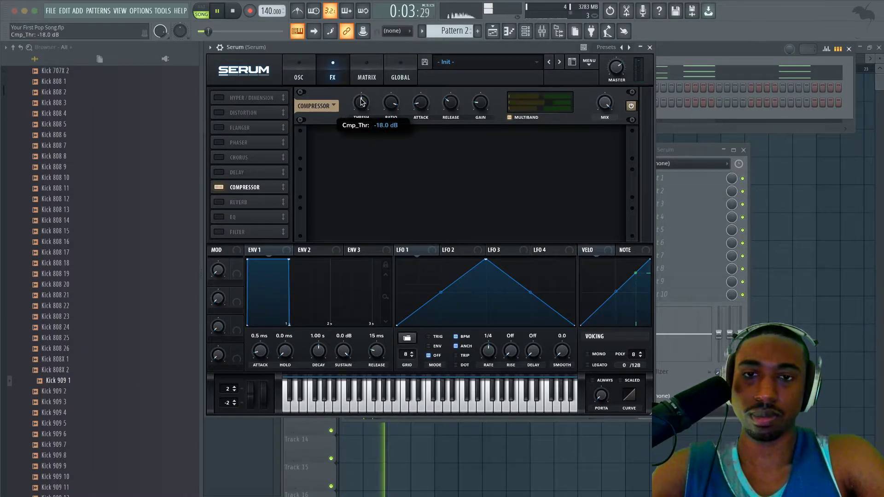
mouse_move(395, 112)
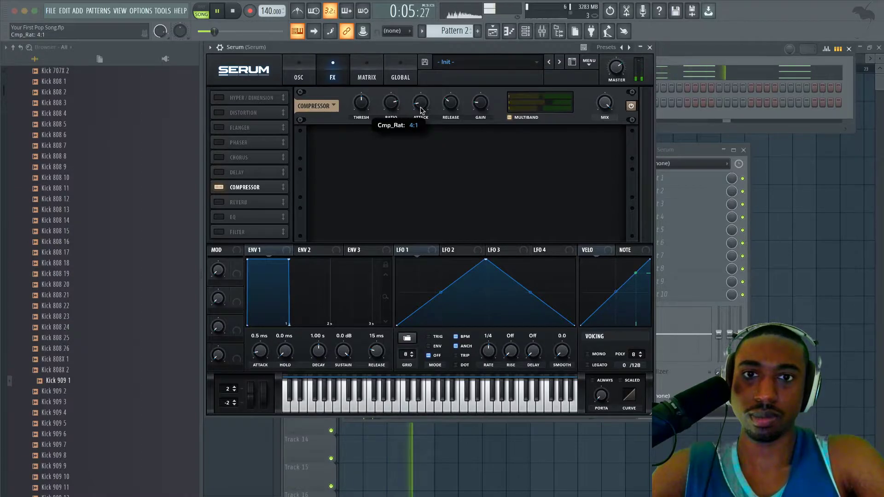
mouse_move(421, 103)
key("space")
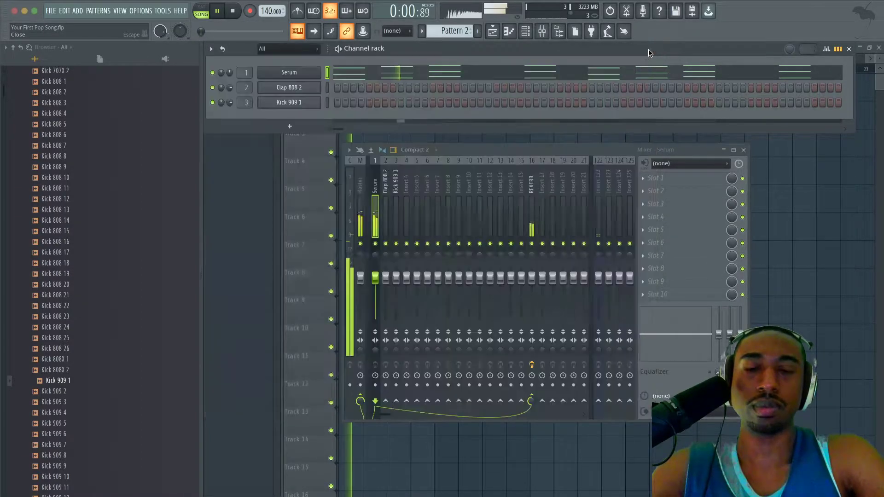
left_click(650, 47)
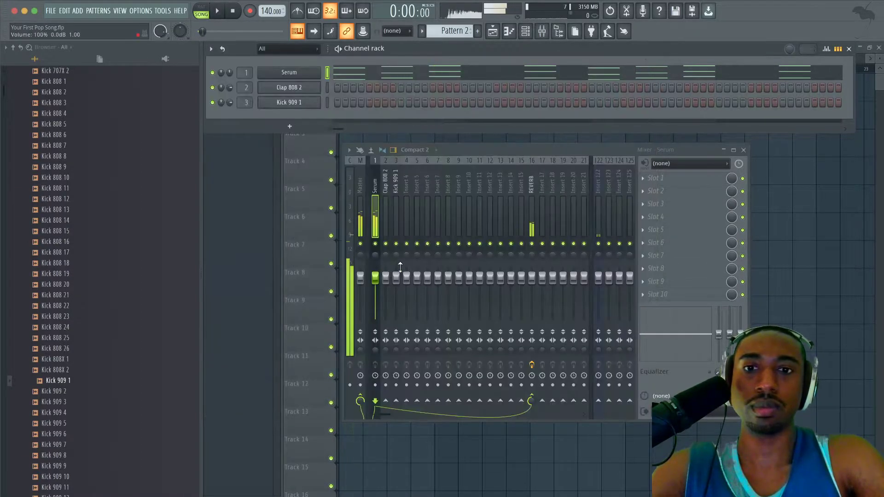
Lower the Serum mixer track's volume fader slightly and play the song to check the level
left_click_drag(375, 279, 376, 288)
key("space")
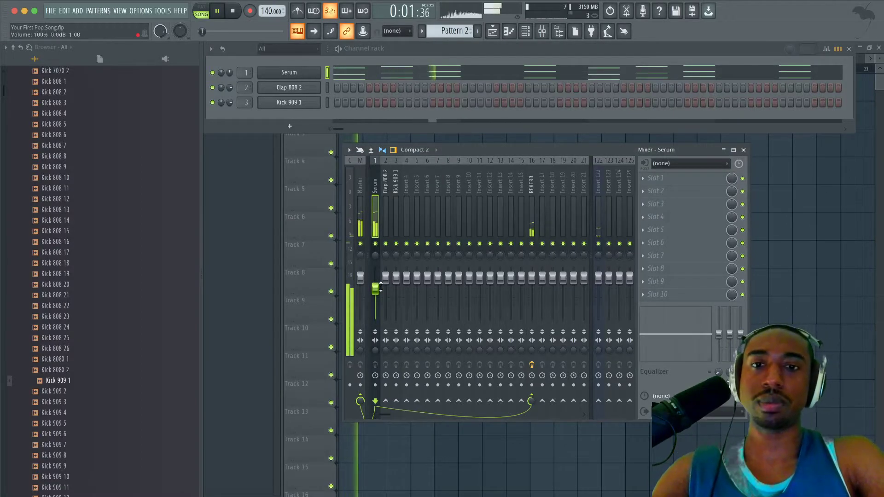
left_click(382, 277)
key("space")
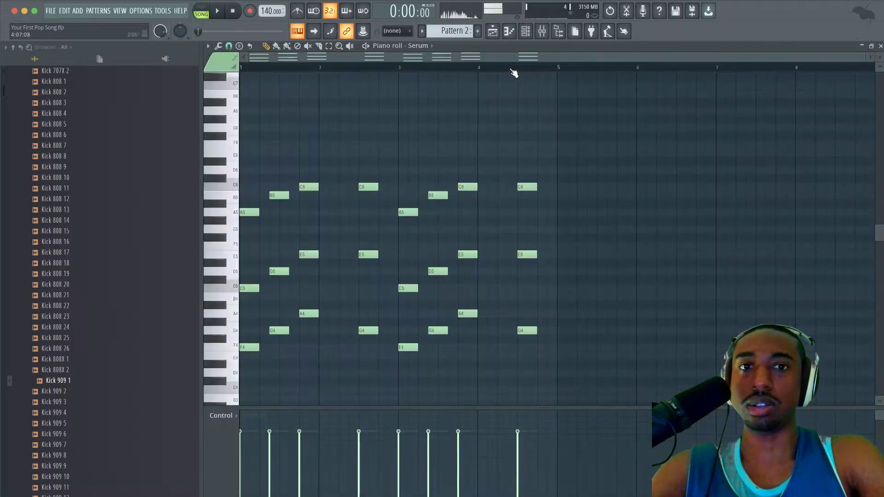
key("space")
scroll(389, 262, "down", 1)
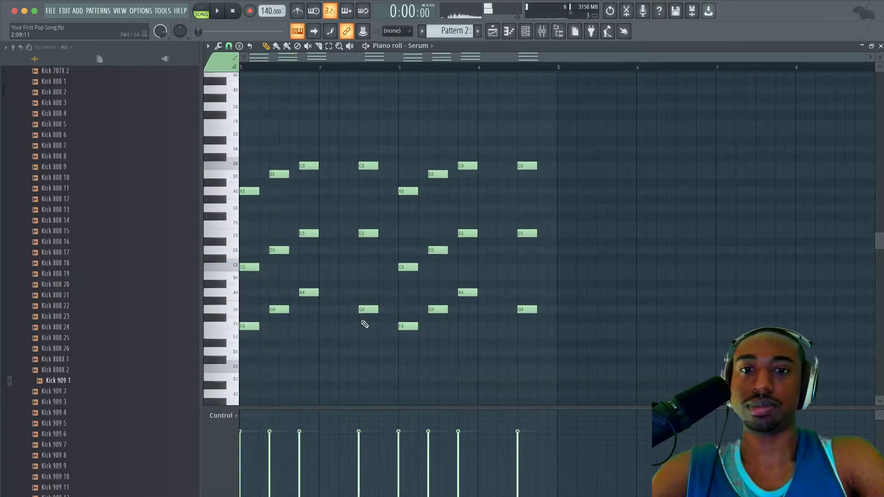
left_click_drag(360, 305, 363, 290)
key("space")
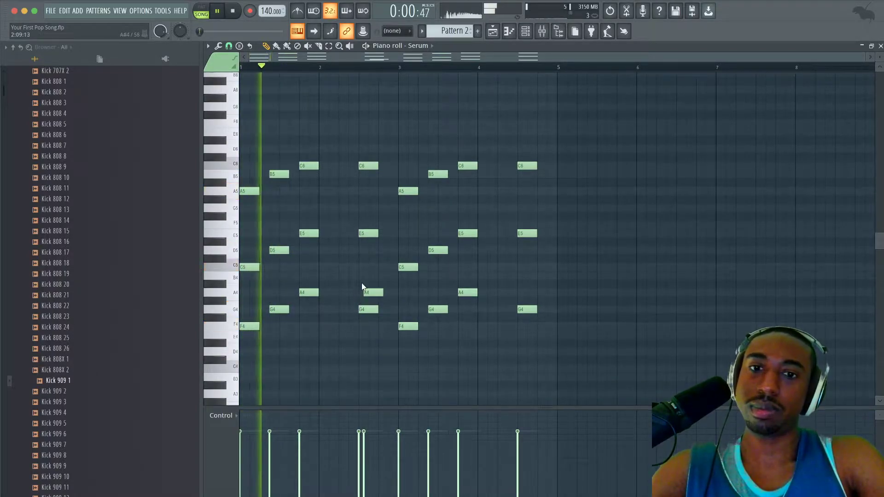
right_click(379, 293)
Add an E4 note beneath the chord in the second half of bar 2 and play the pattern
key("space")
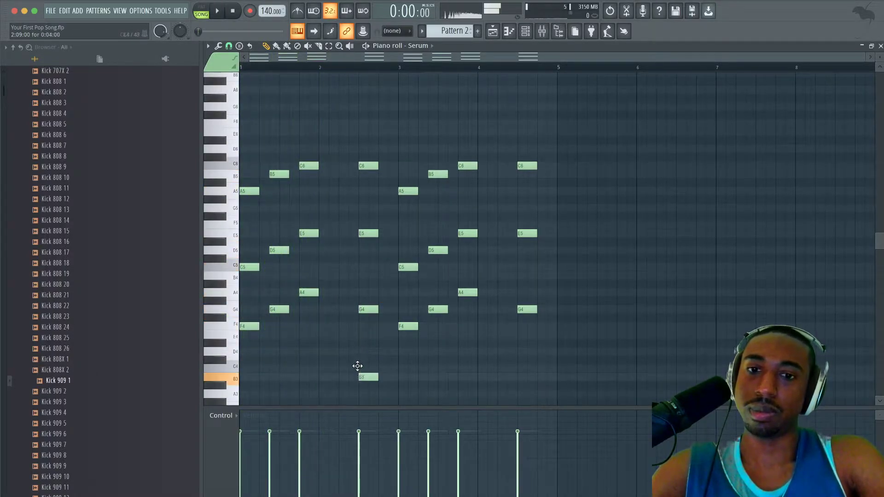
key("space")
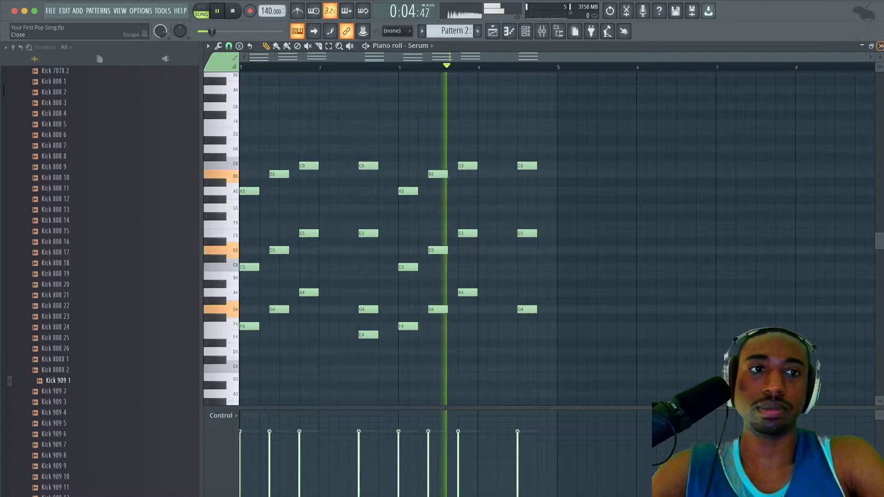
Place another Pattern 2 clip at bar 5 on Track 1 of the playlist
left_click(509, 31)
right_click(763, 162)
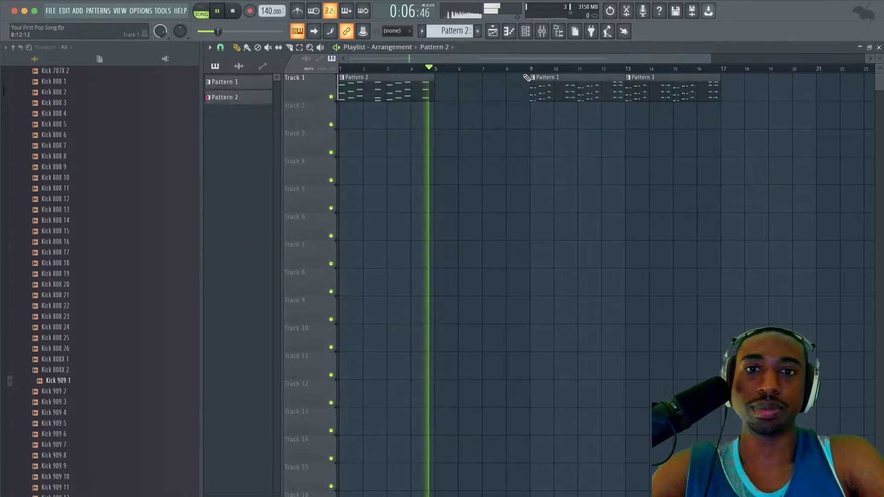
left_click(438, 86)
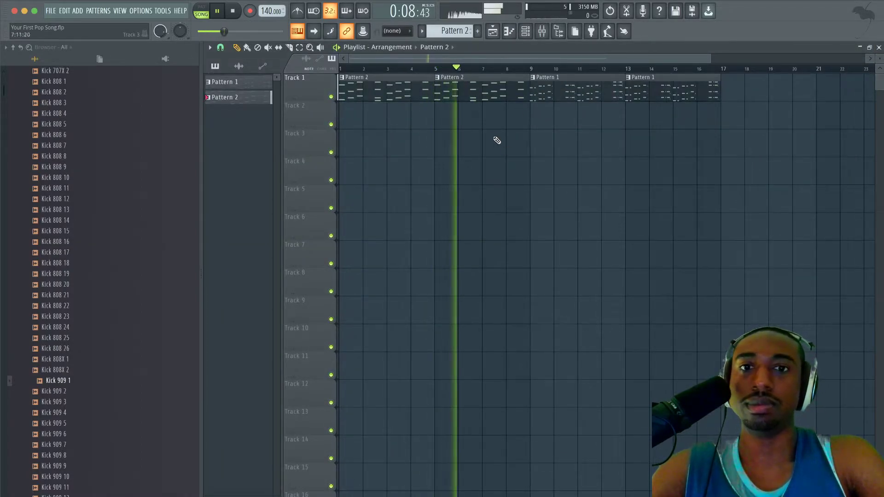
Raise the Serum mixer track's volume fader slightly while the arrangement plays
left_click(543, 30)
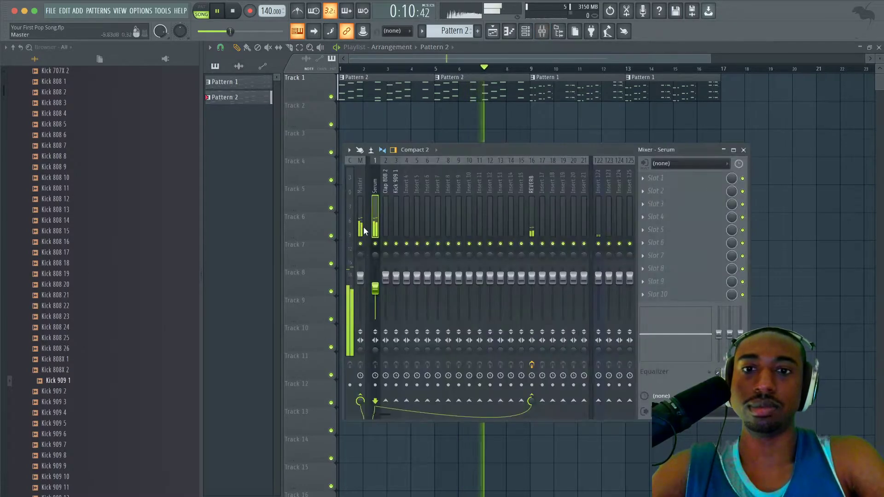
left_click_drag(375, 289, 375, 284)
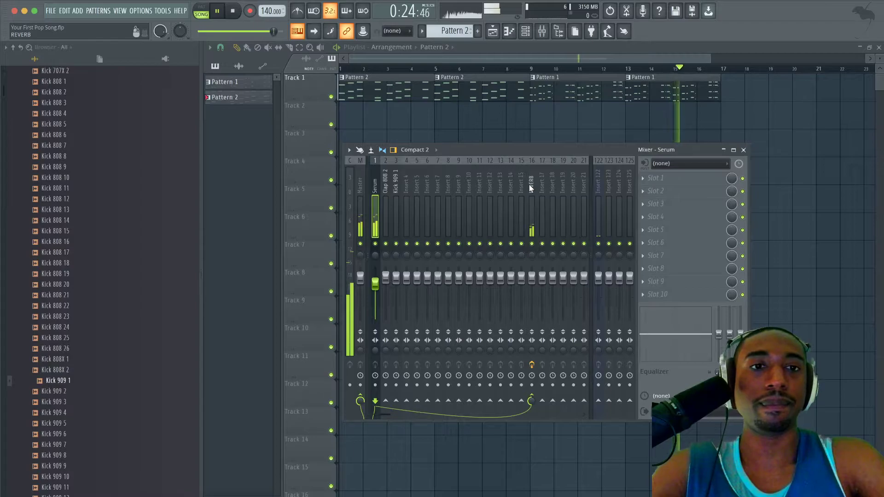
Assign Serum's envelope 2 to oscillator A's coarse pitch and set that envelope's attack to 35 ms
left_click(528, 33)
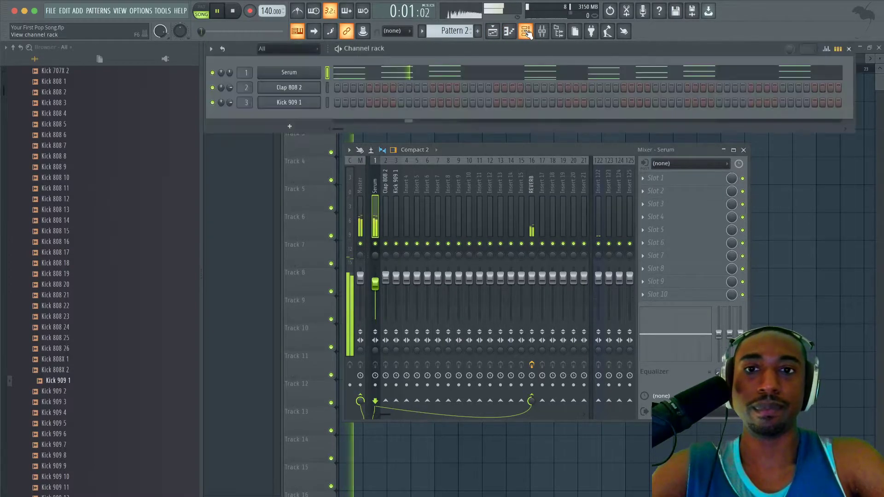
left_click(304, 73)
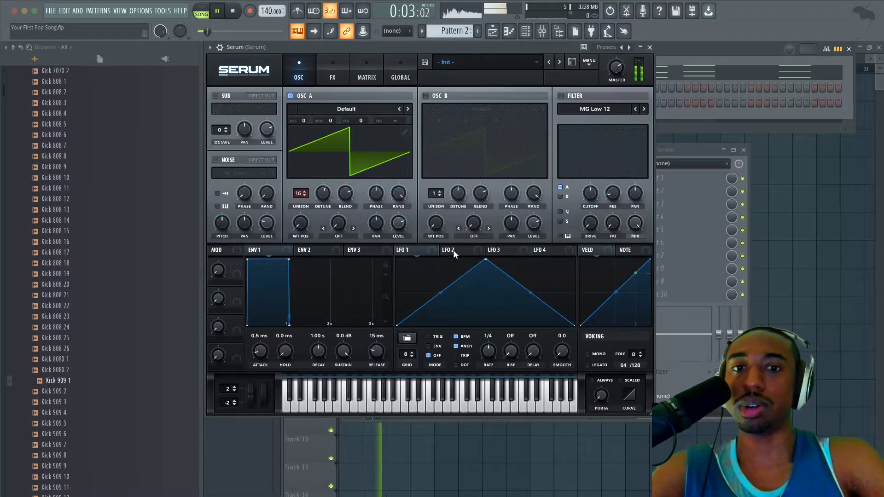
left_click(324, 249)
left_click_drag(325, 251, 387, 124)
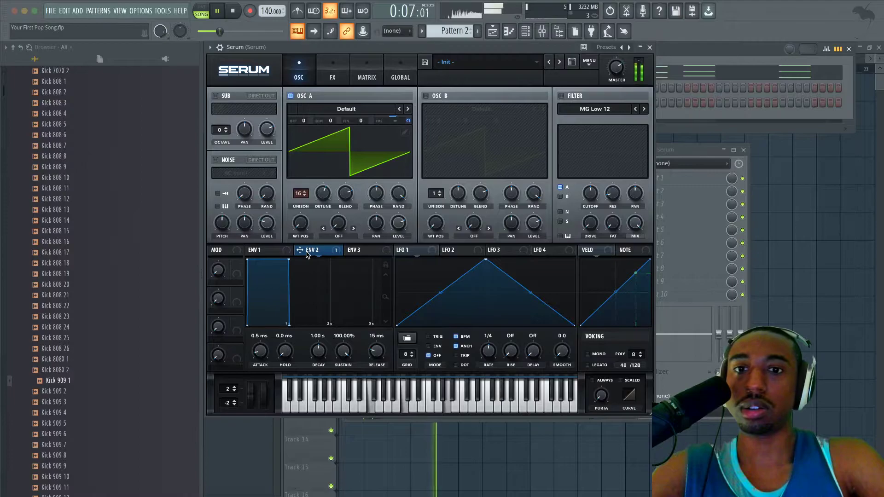
mouse_move(260, 346)
left_mouse_down()
mouse_move(262, 337)
mouse_move(262, 353)
left_mouse_up()
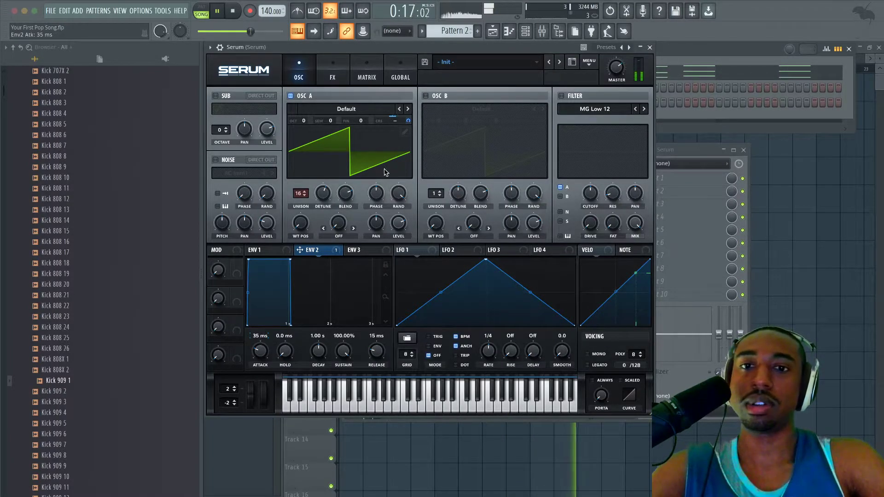
Lower Serum's oscillator A octave to -1, close the plugin window and stop playback
left_click_drag(308, 122, 308, 136)
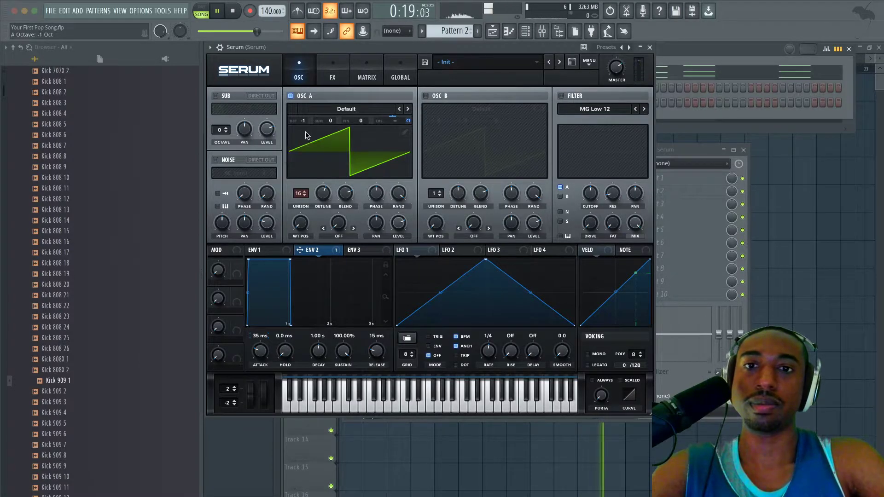
left_click(650, 48)
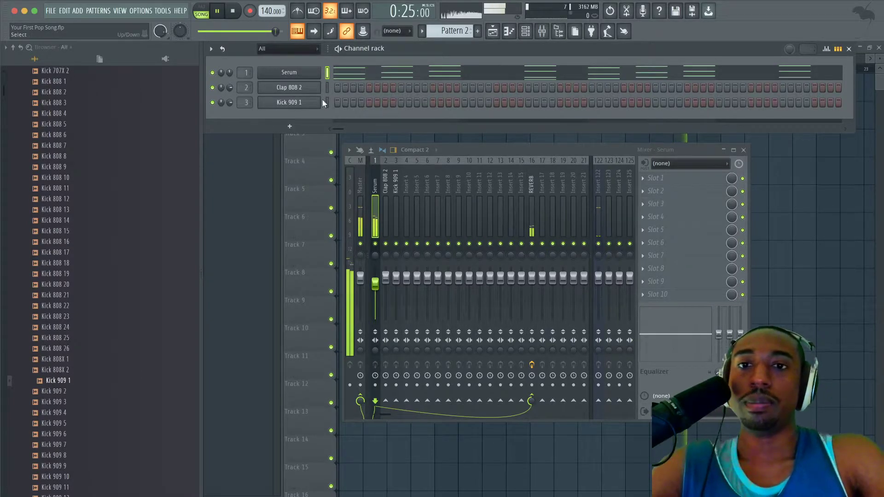
key("space")
Merge the four pattern clips on Track 1 of the playlist into one clip spanning bars 1 to 16
left_click(845, 224)
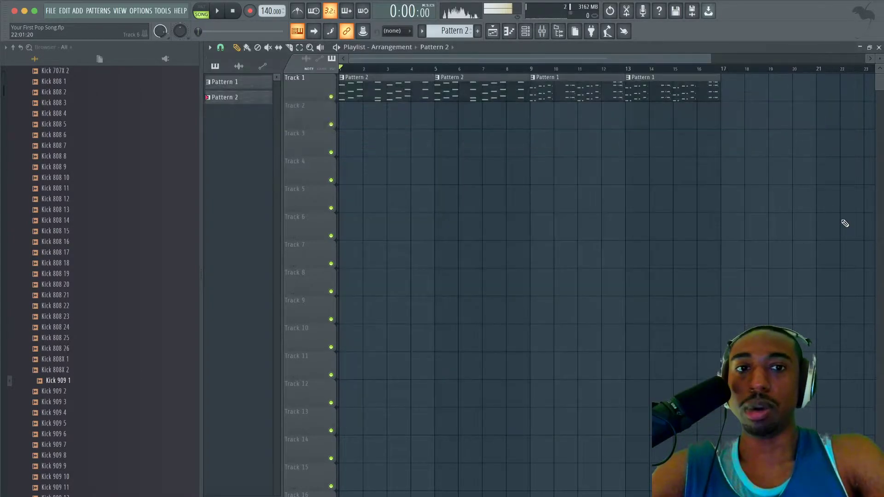
left_click_drag(700, 85, 405, 88, "super")
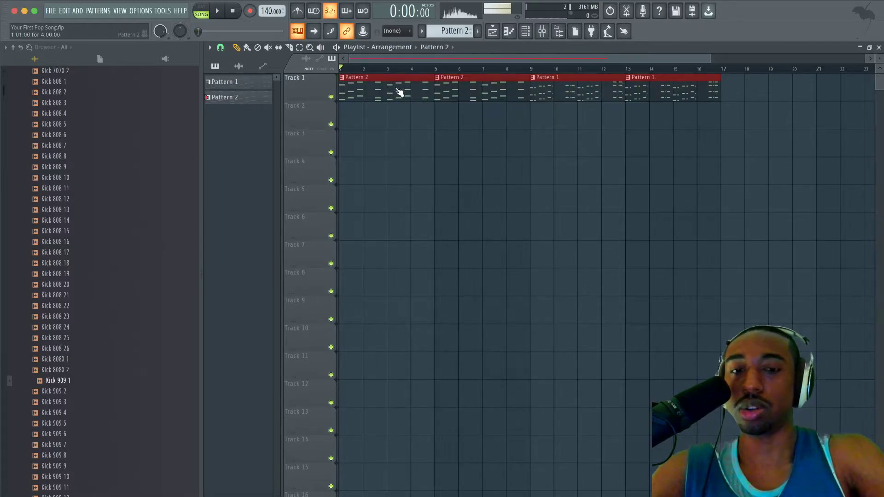
key("super+g")
Add a second Serum channel in Pattern 4 and paste the merged chord notes into it
key("F6")
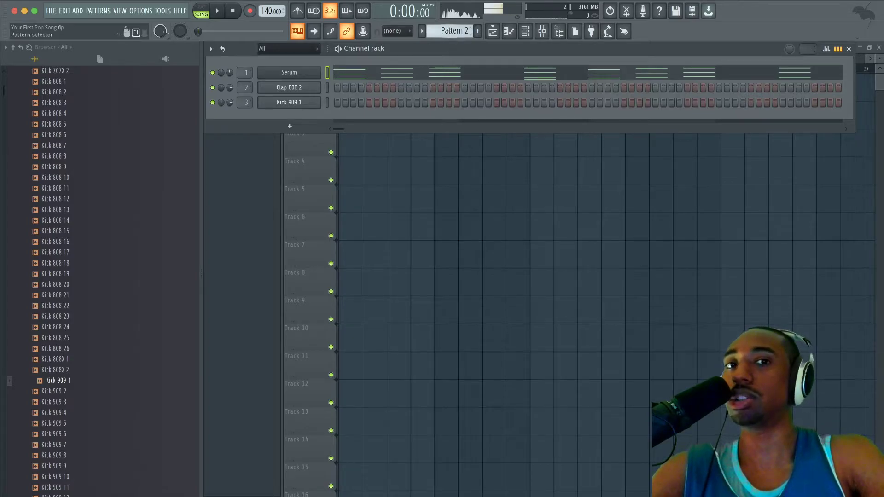
scroll(450, 35, "down", 1)
scroll(451, 35, "down", 1)
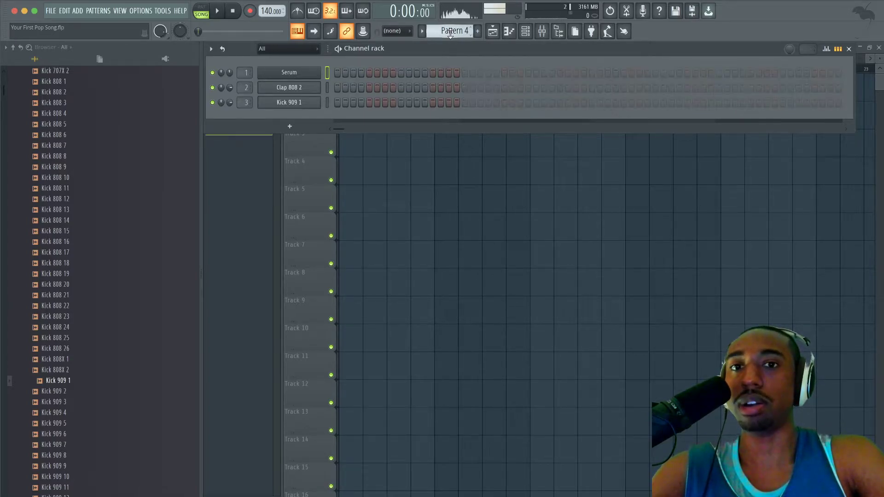
left_click(290, 126)
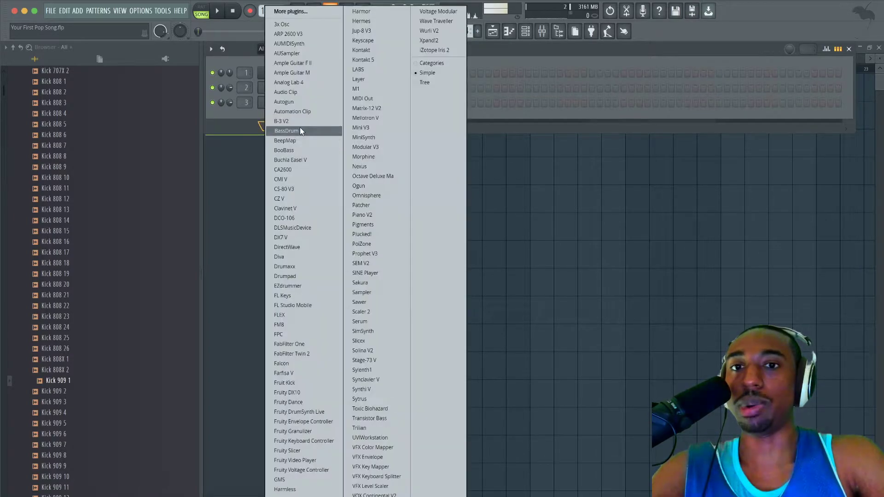
left_click(372, 321)
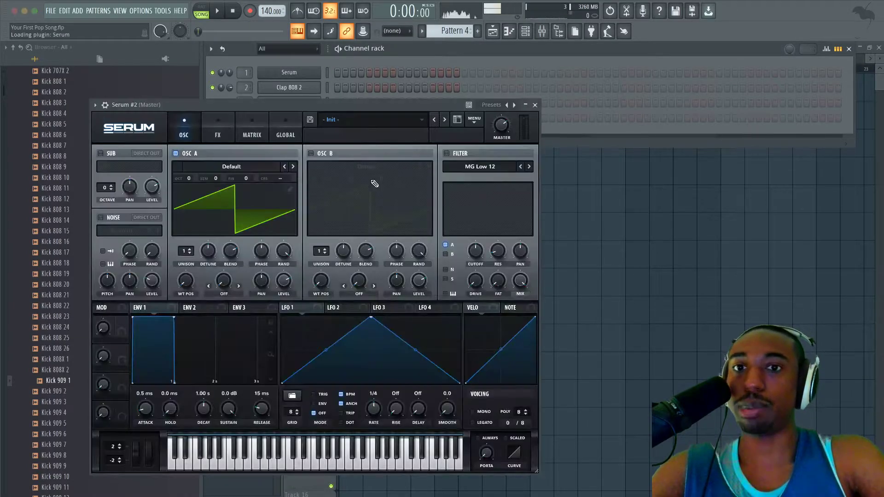
left_click(535, 105)
key("ctrl+v")
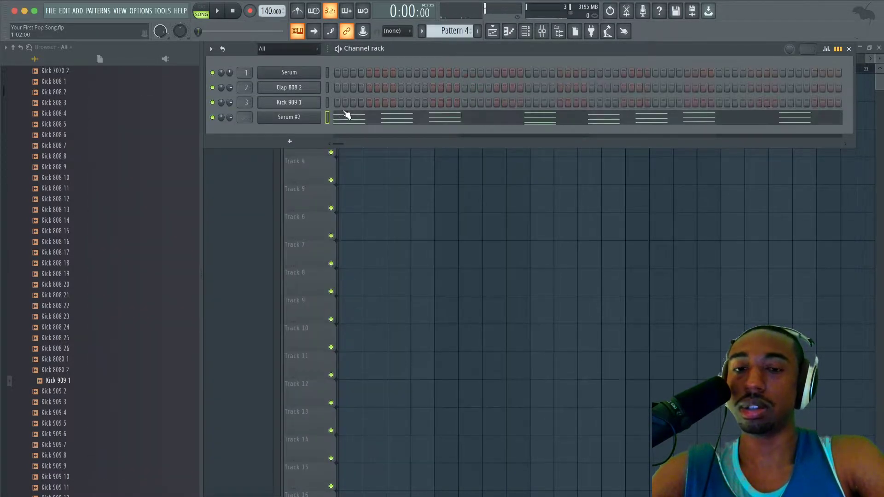
Apply legato to all of Serum #2's notes in the piano roll and glue the touching same-pitch notes together
left_click(362, 120)
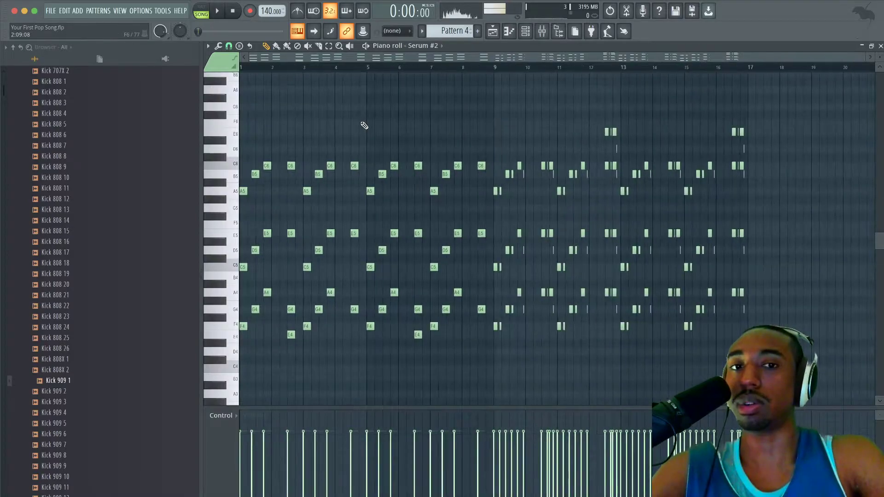
key("ctrl+a")
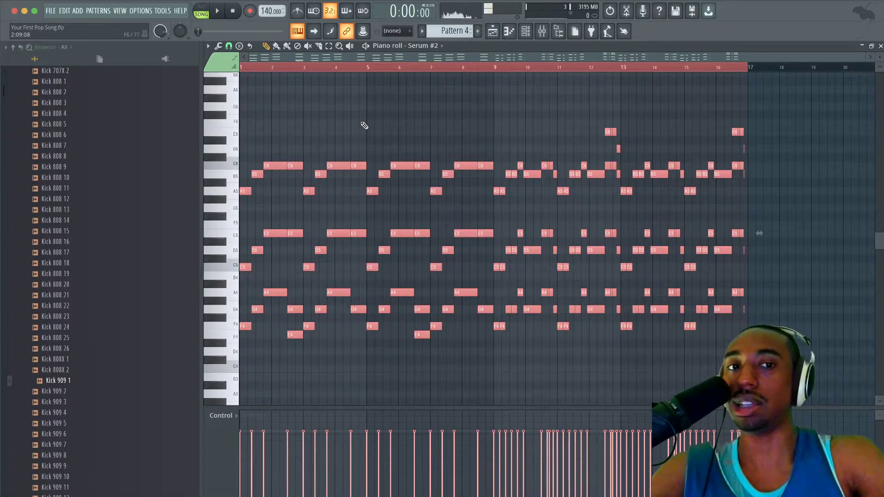
key("Return")
double_click(530, 45)
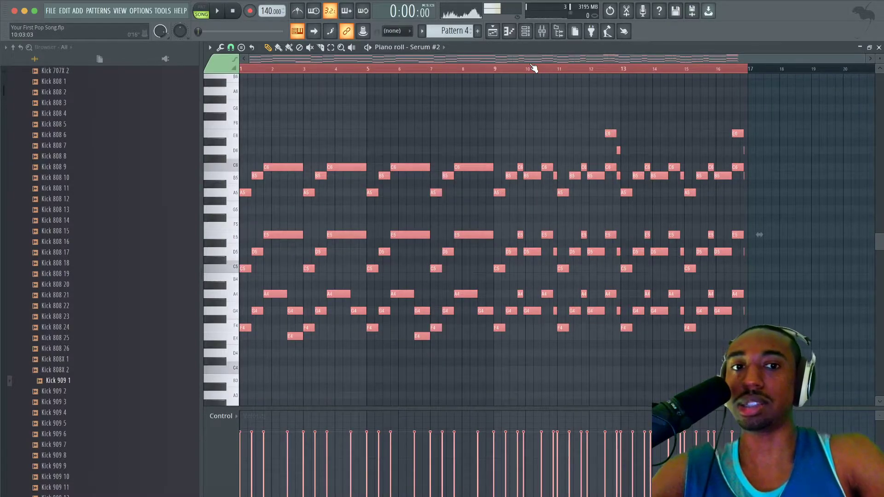
key("super+l")
key("super+z")
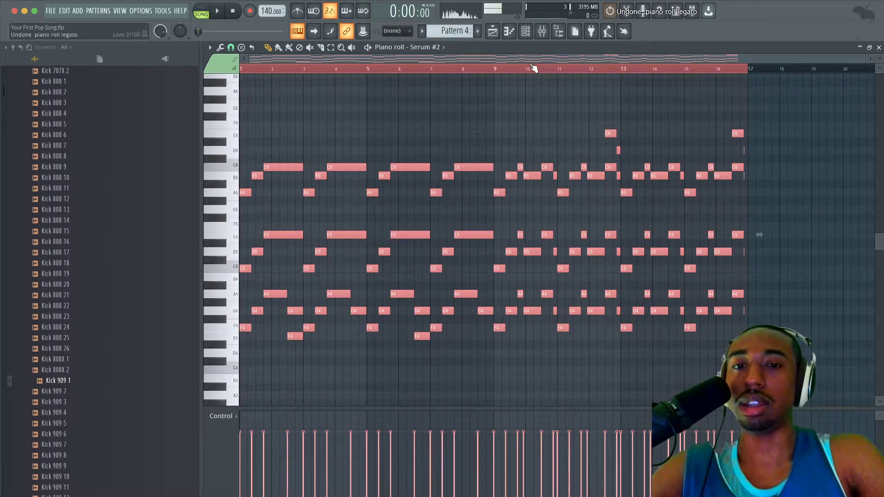
left_click(878, 48)
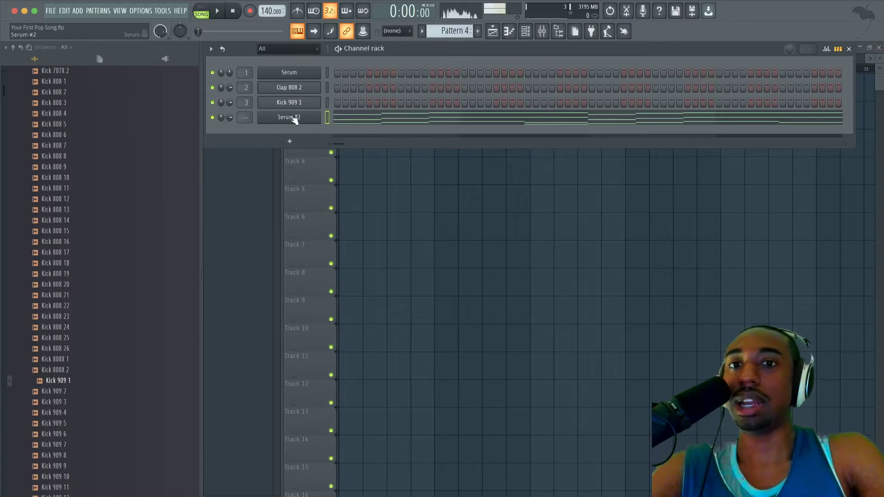
Route Serum #2 to mixer track 4 and turn on its upward arpeggiator with a range of 1
key("super+l")
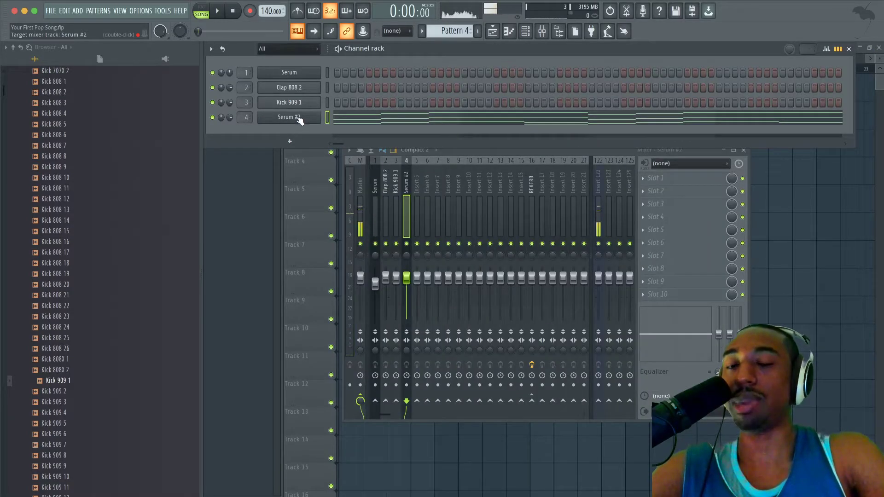
left_click(283, 118)
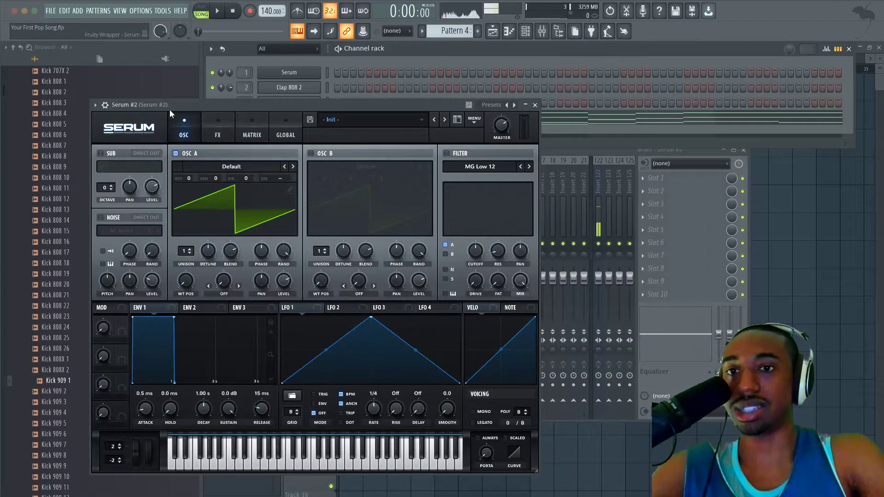
left_click(106, 105)
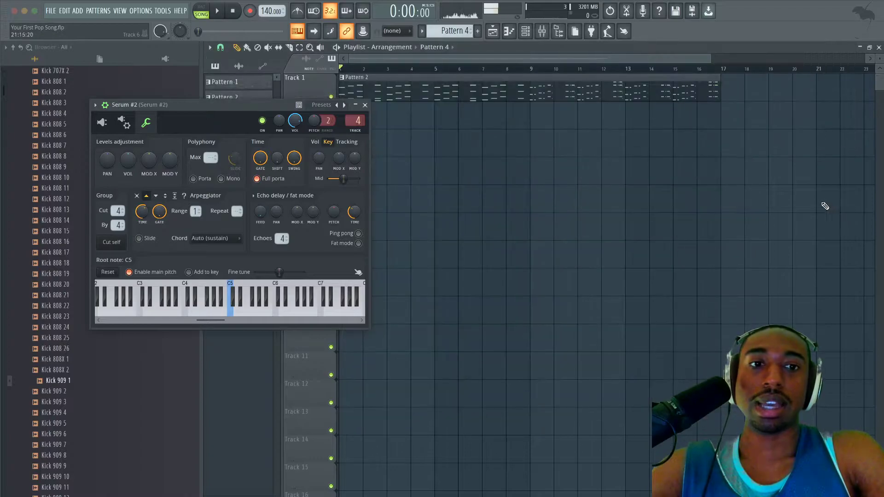
left_click(364, 105)
Place a Pattern 4 clip at bar 1 on Track 2 and audition it with Serum #2's oscillator controls open
left_click(341, 109)
key("space")
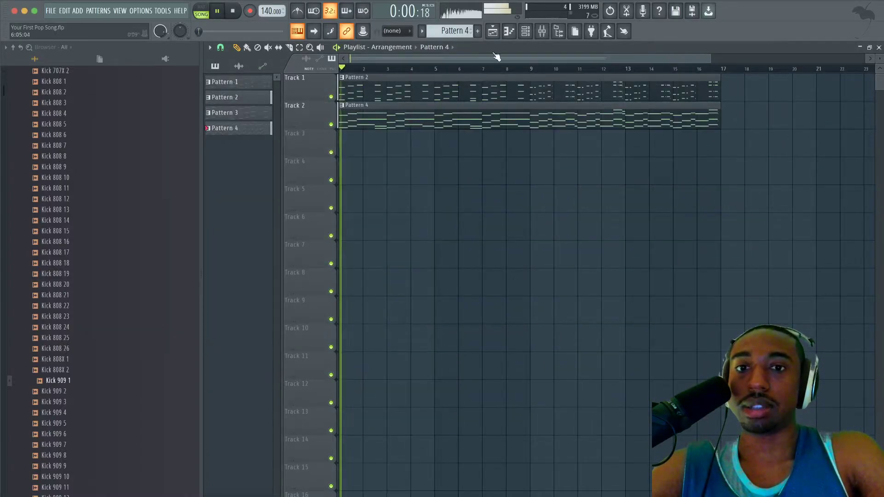
left_click(527, 36)
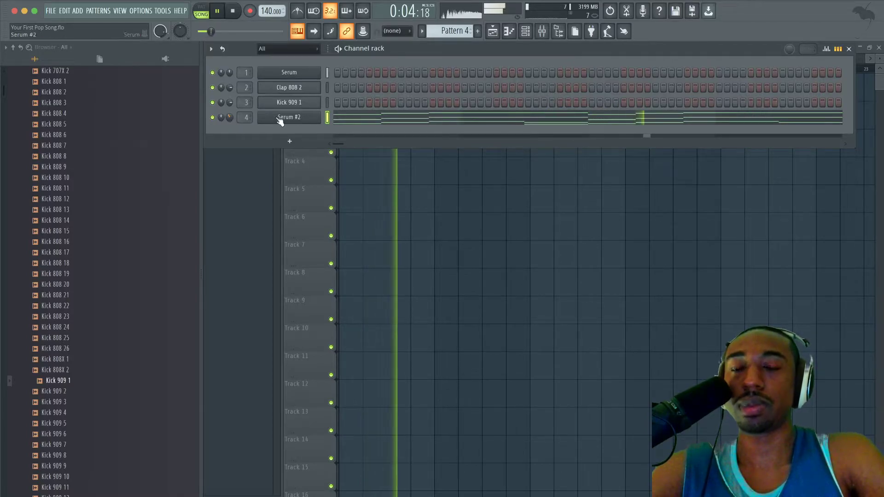
left_click(315, 120)
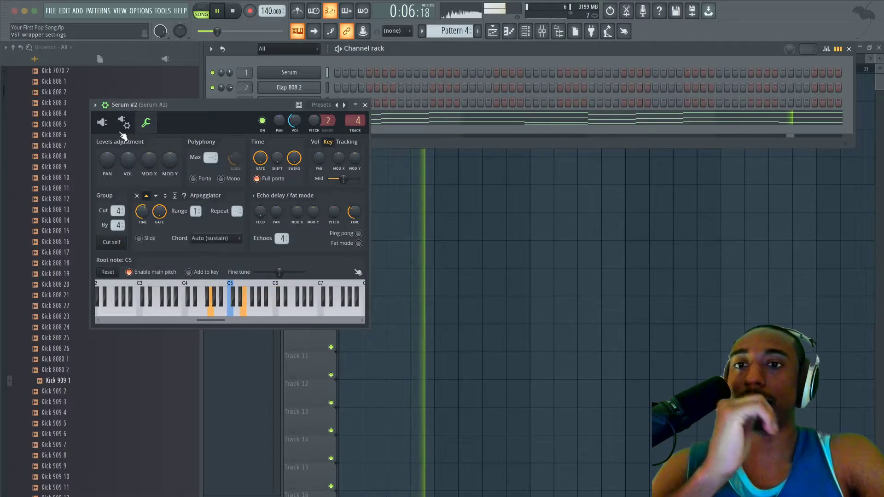
key("space")
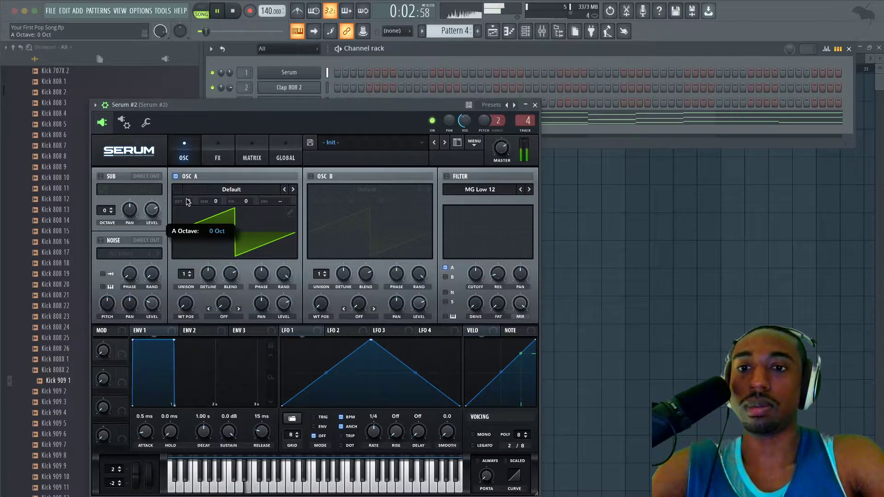
key("space")
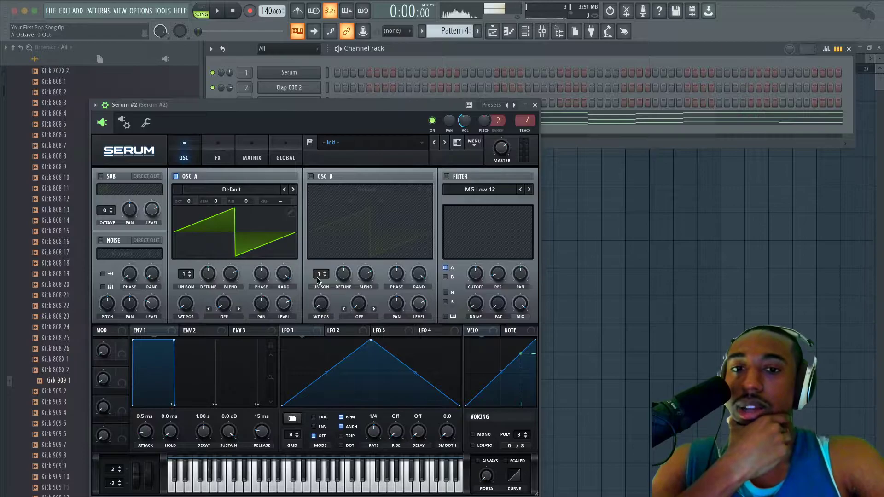
Try to reshape Serum #2's LFO 1 by hand from a triangle into a square-like curve
left_click_drag(371, 341, 280, 341)
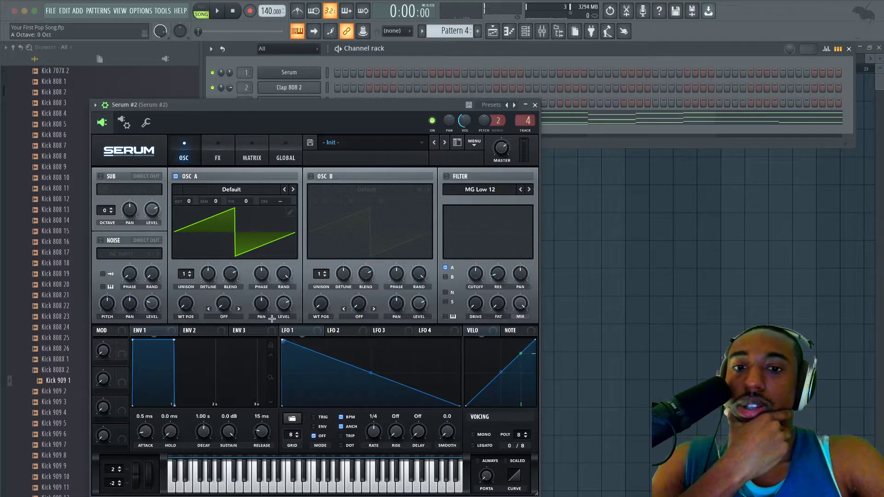
left_click_drag(368, 371, 372, 332)
double_click(372, 371)
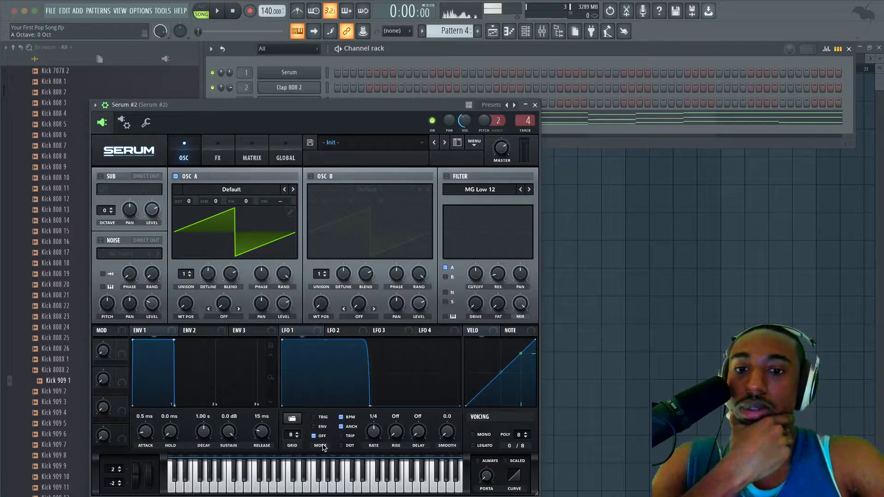
Load the basic square shape into Serum #2's LFO 1
left_click(297, 420)
mouse_move(343, 426)
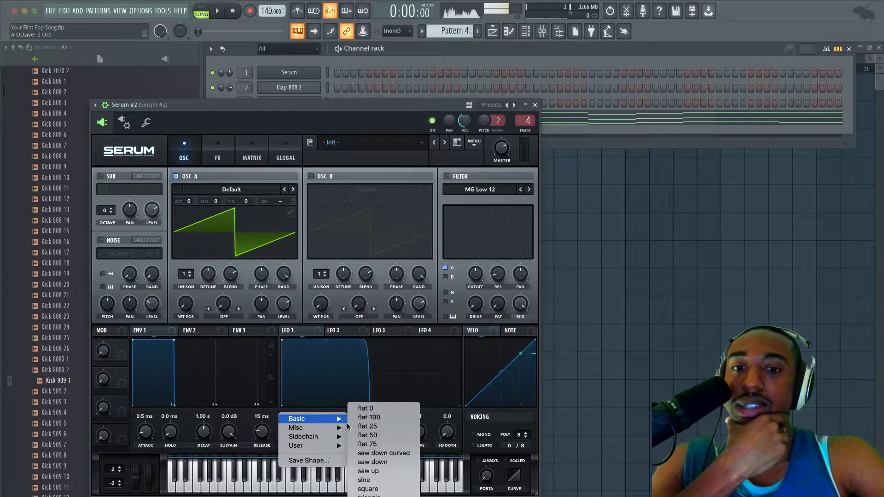
left_click(369, 489)
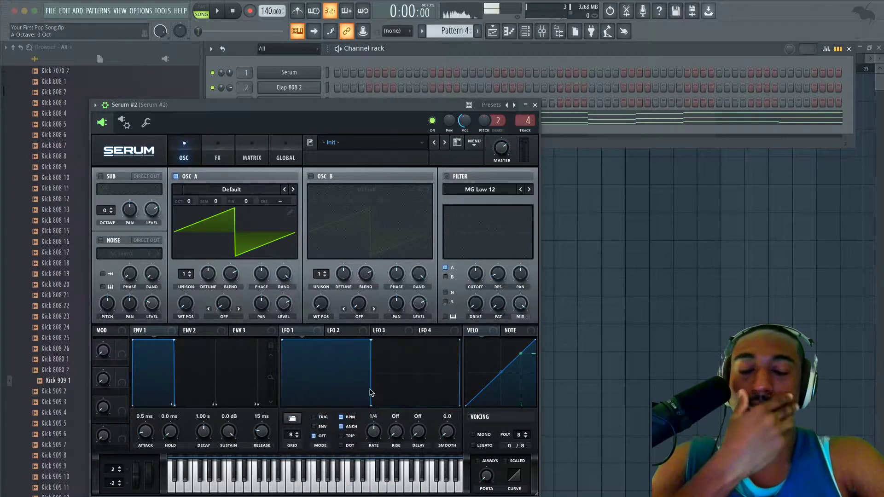
Create a modulation routing in Serum #2 from LFO 1 to oscillator A's coarse pitch
left_click(251, 139)
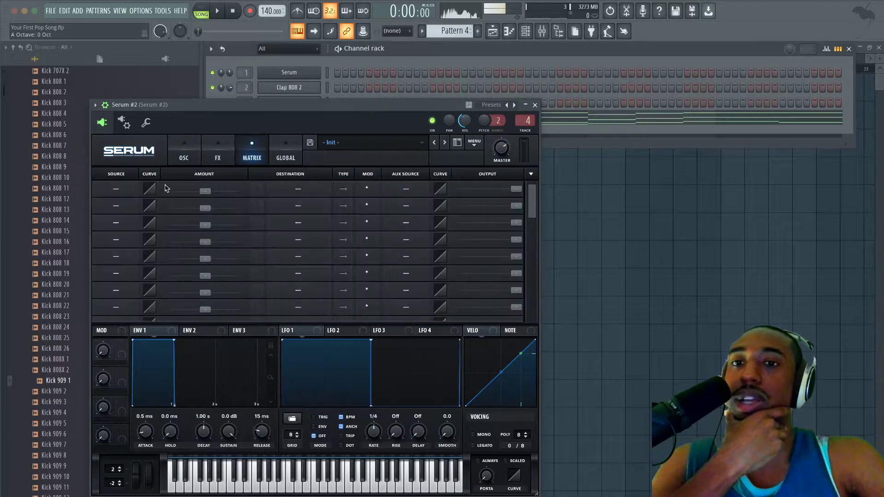
left_click(119, 189)
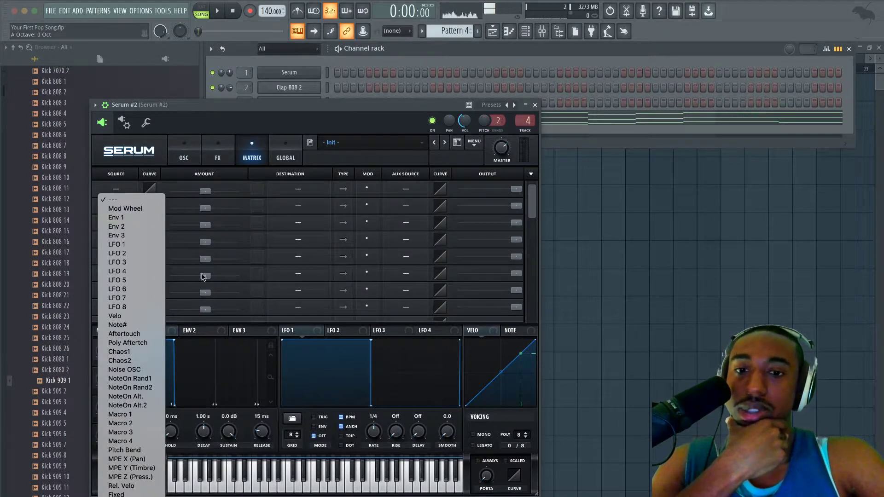
left_click(133, 245)
left_click(296, 196)
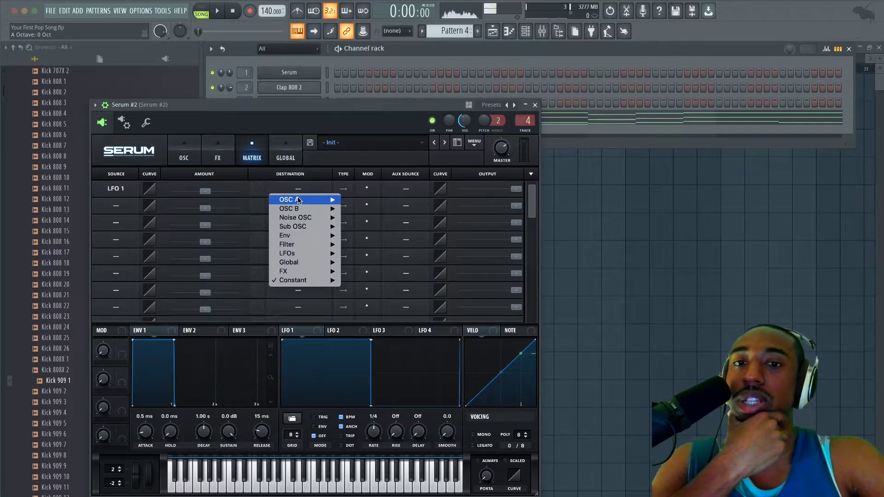
mouse_move(302, 202)
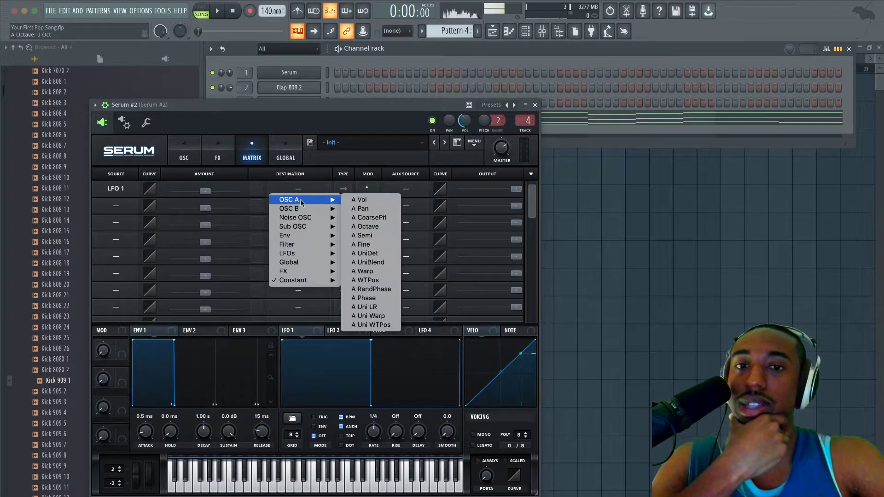
left_click(376, 219)
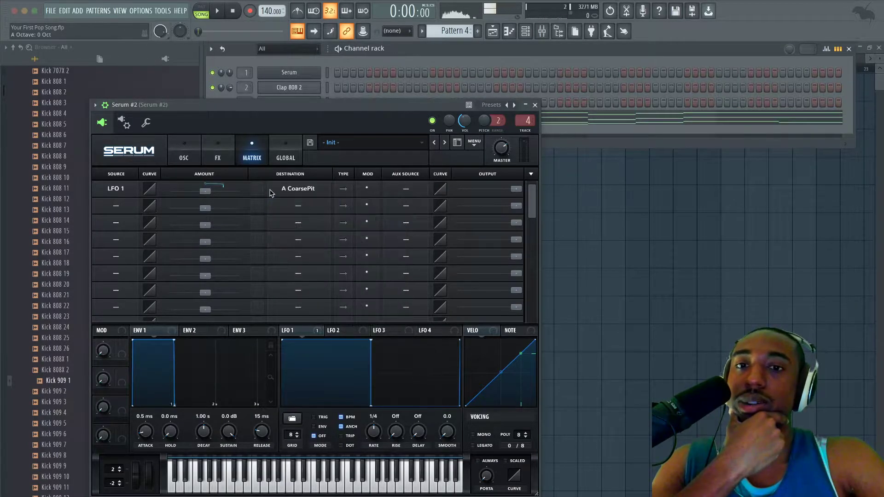
Set the LFO 1 to oscillator A coarse pitch modulation amount to -12 and play the arrangement
left_click_drag(205, 191, 205, 196)
key("space")
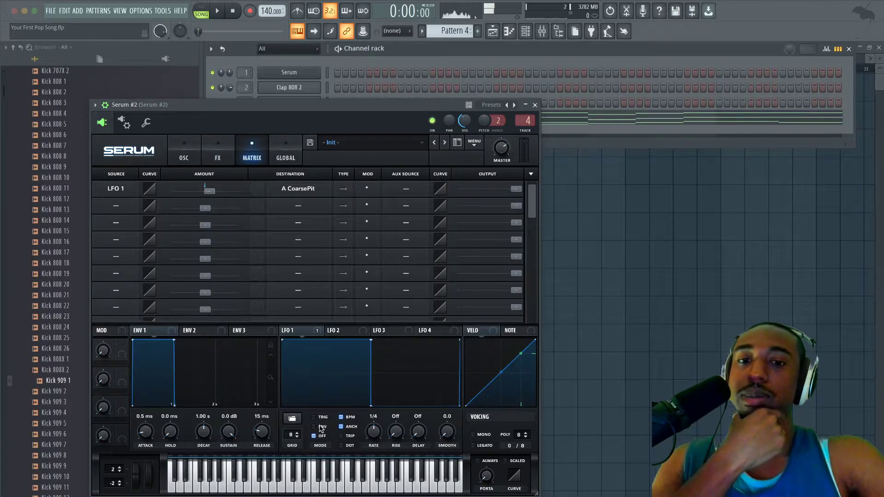
left_click(292, 419)
mouse_move(295, 418)
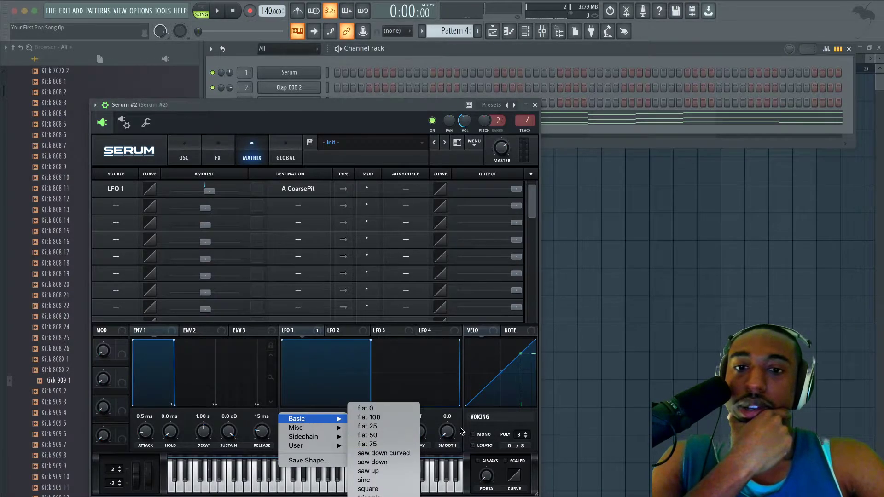
left_click(208, 191)
left_click_drag(208, 192, 208, 196)
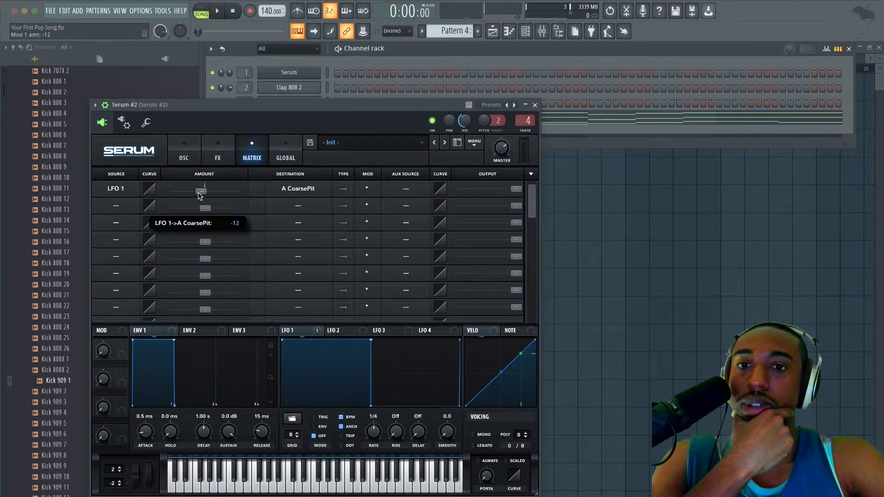
key("space")
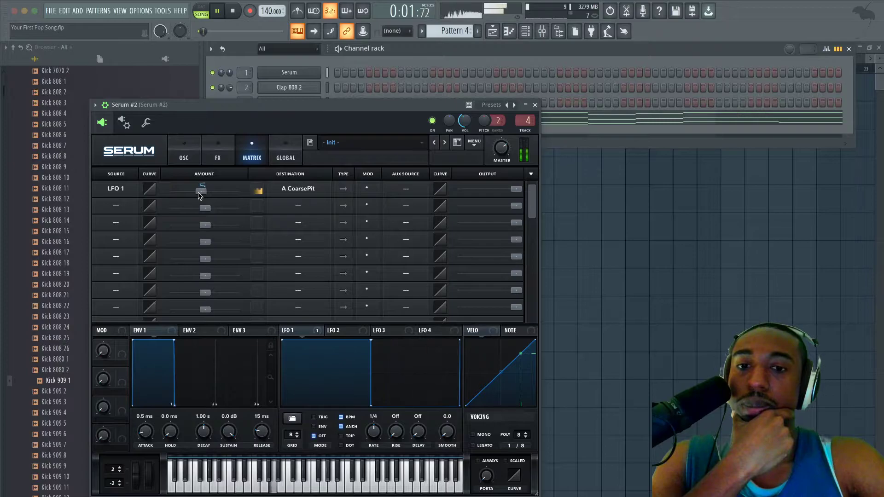
Try an LFO 1 to oscillator A coarse pitch modulation amount of about 22 in Serum #2 and play it
key("space")
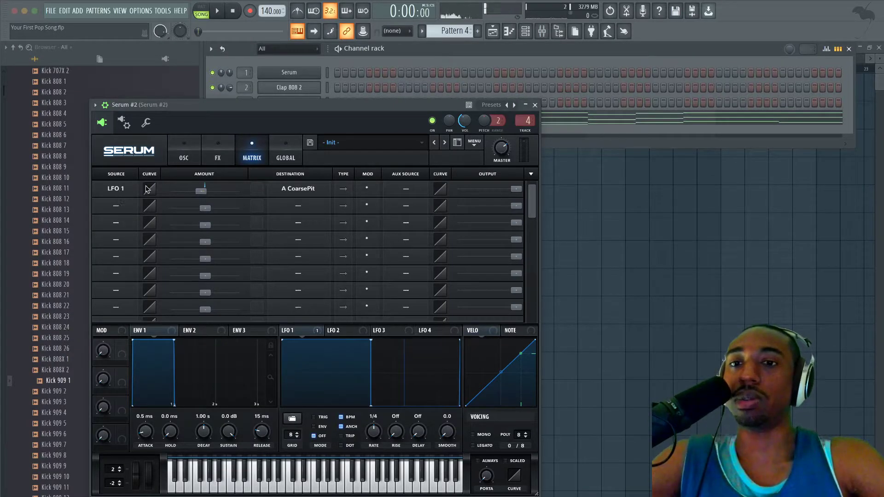
left_click_drag(201, 194, 218, 194)
key("space")
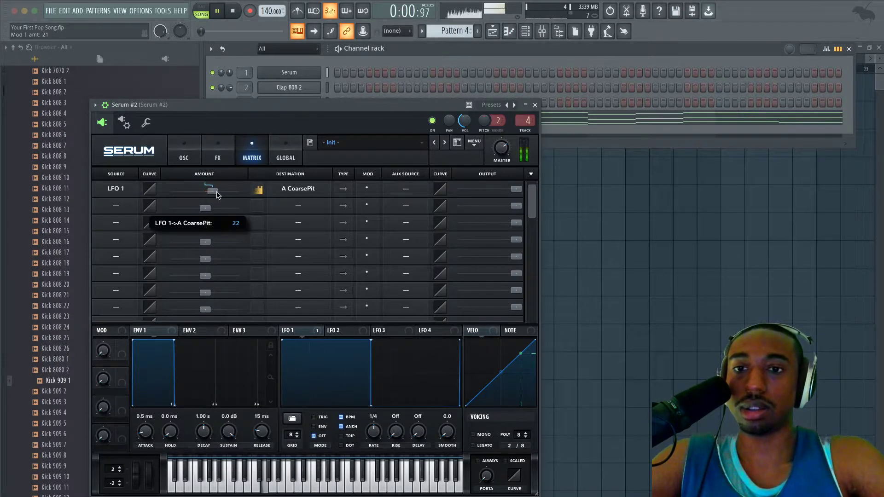
key("space")
Clear LFO 1 as the source of the coarse pitch routing, reset its amount to 0 and close Serum #2
left_click(115, 189)
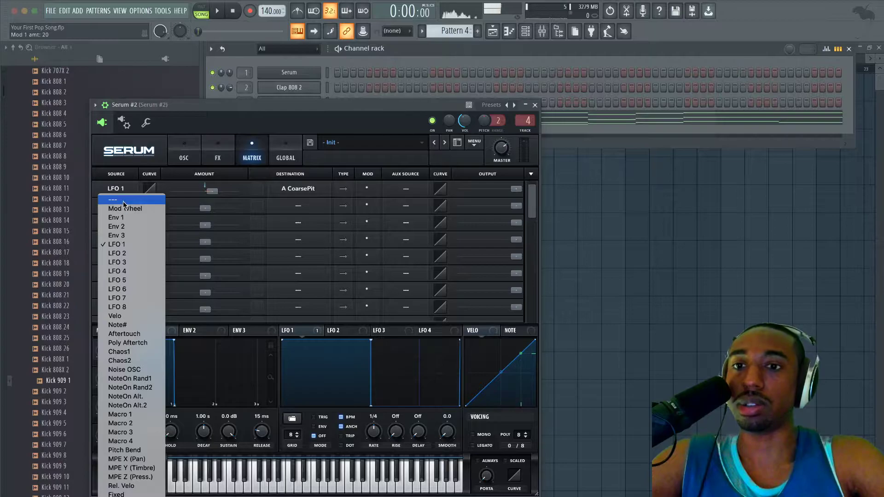
left_click(115, 203)
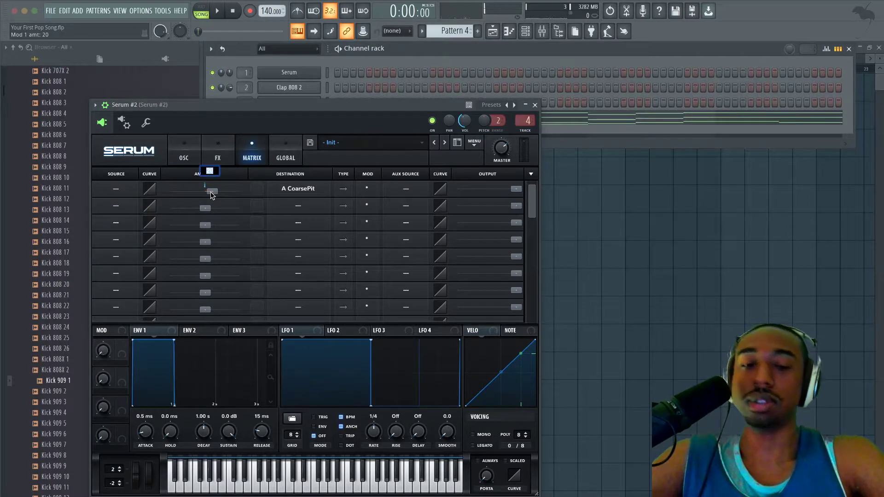
left_click(185, 155)
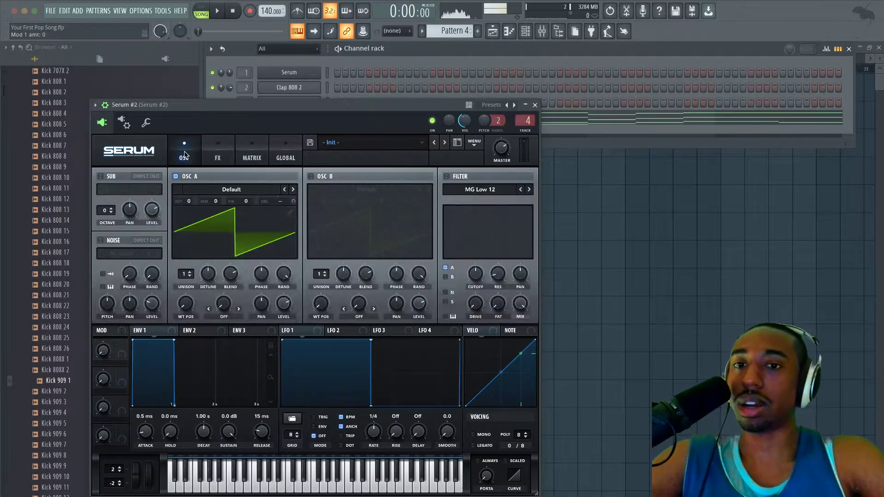
left_click(535, 105)
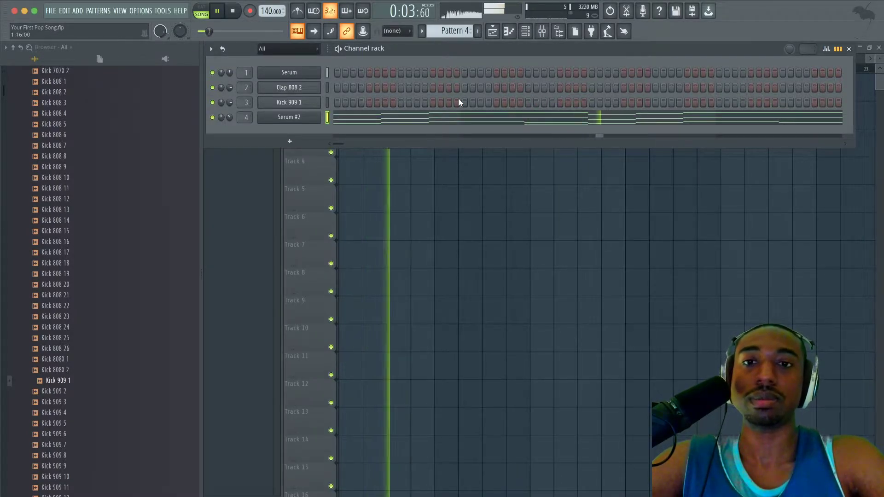
Raise the G4 notes at the ends of bars 4 and 8 of the Serum #2 pattern two octaves to G6
left_click(463, 118)
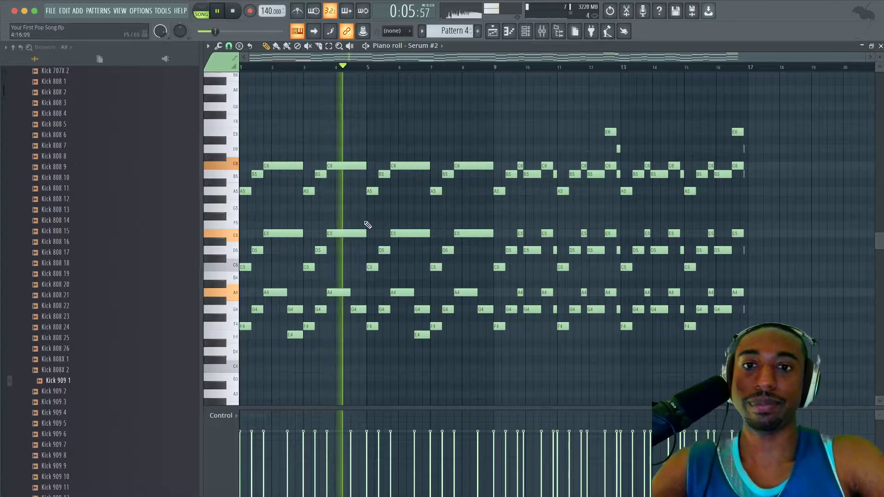
key("space")
left_click(358, 309)
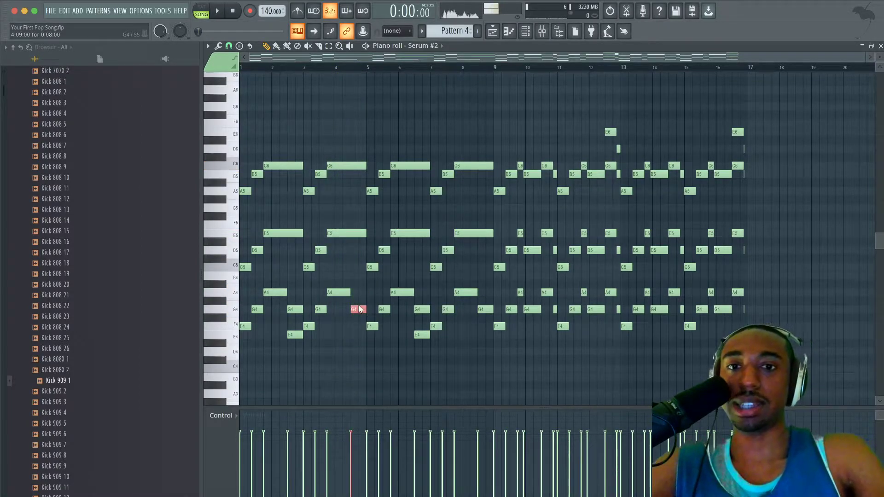
key("space")
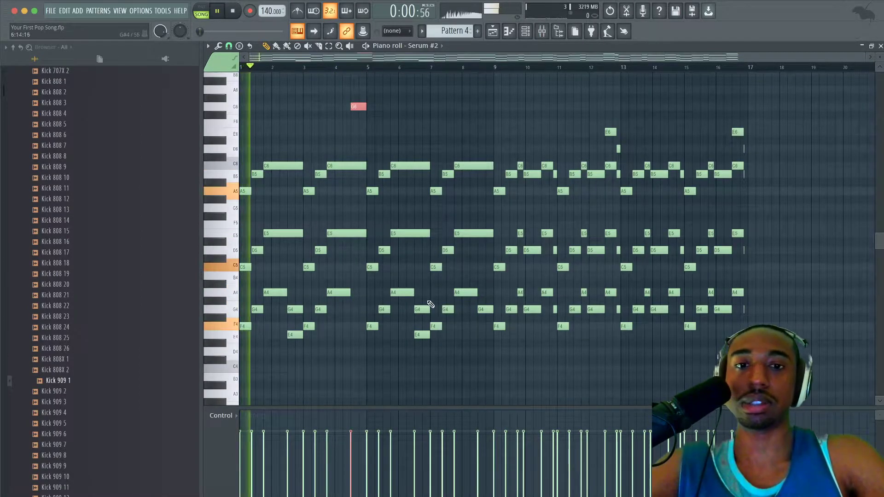
key("ctrl+Up")
key("ctrl+Up")
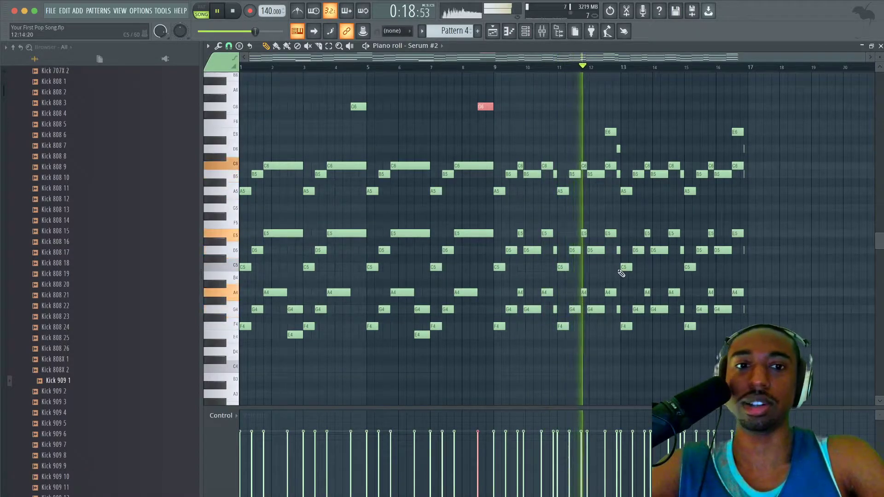
Transpose the A4, G4, E5 and D5 notes at the end of bar 12 up two octaves
left_click(611, 292)
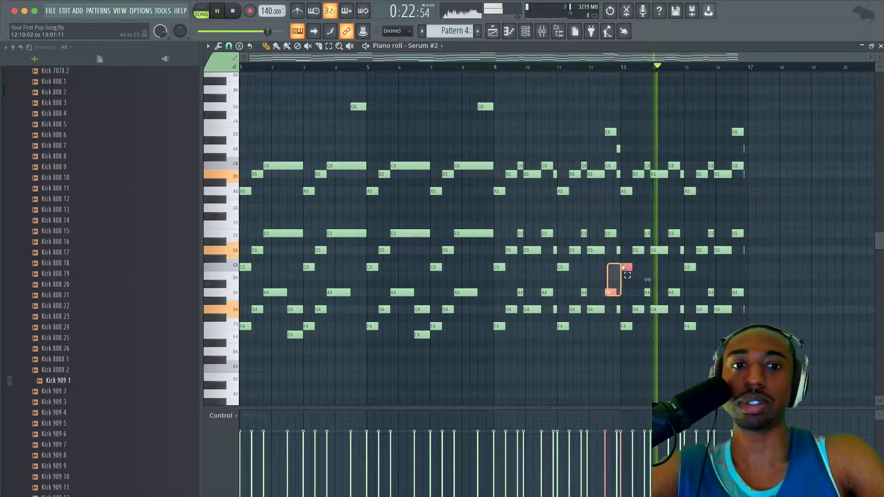
left_click_drag(619, 311, 615, 226)
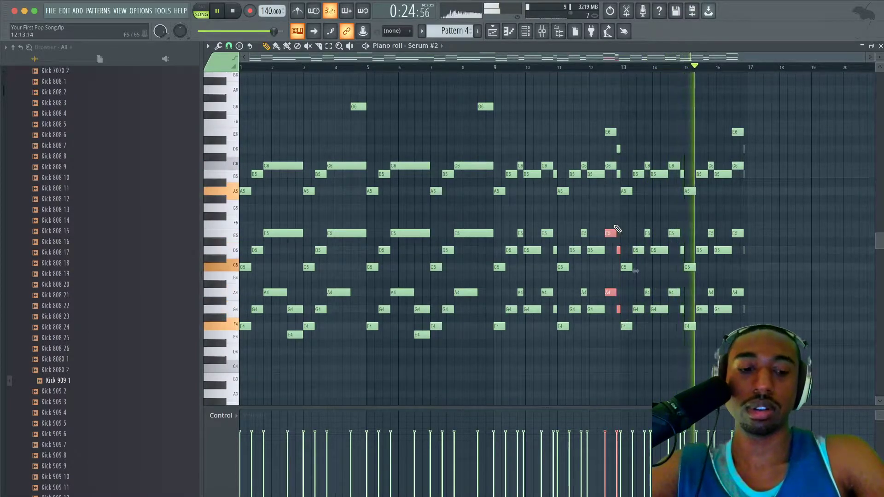
key("ctrl+Up")
key("ctrl+Up")
Transpose the last group of notes at the end of bar 16 up one octave and close the piano roll
scroll(631, 203, "up", 4)
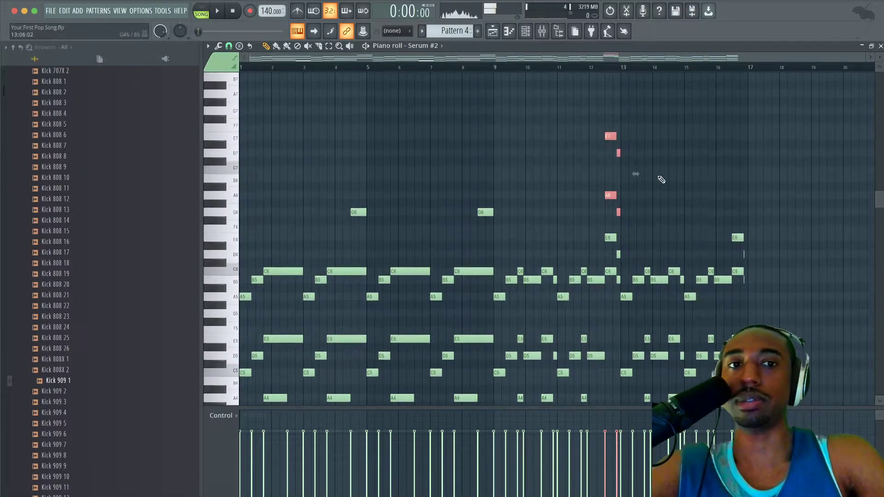
scroll(772, 197, "down", 1)
scroll(772, 198, "down", 2)
key("space")
left_click_drag(739, 167, 751, 281)
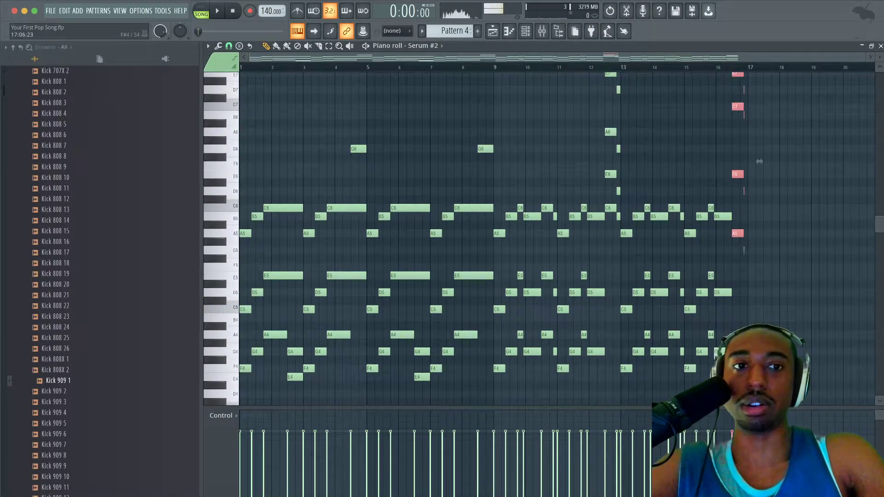
left_click(881, 47)
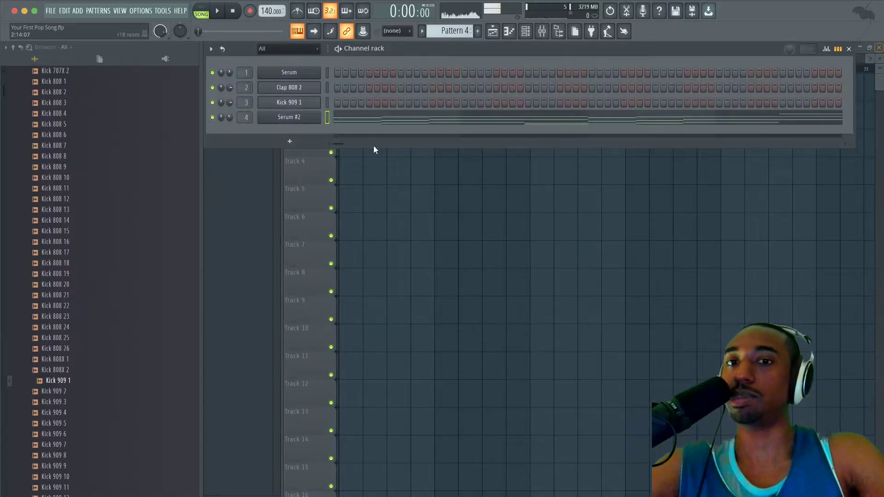
Set Serum #2's first modulation routing to use NoteOn Alt. as source and oscillator A's pan as destination
left_click(310, 119)
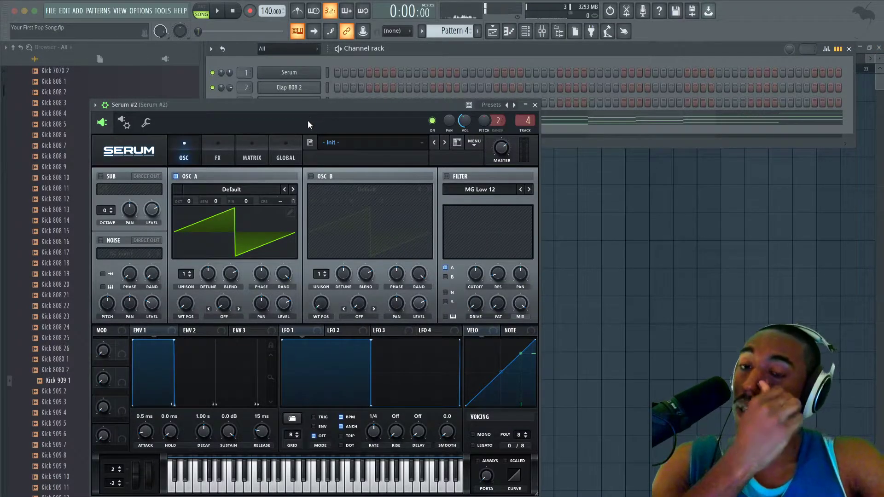
left_click(220, 159)
left_click(266, 147)
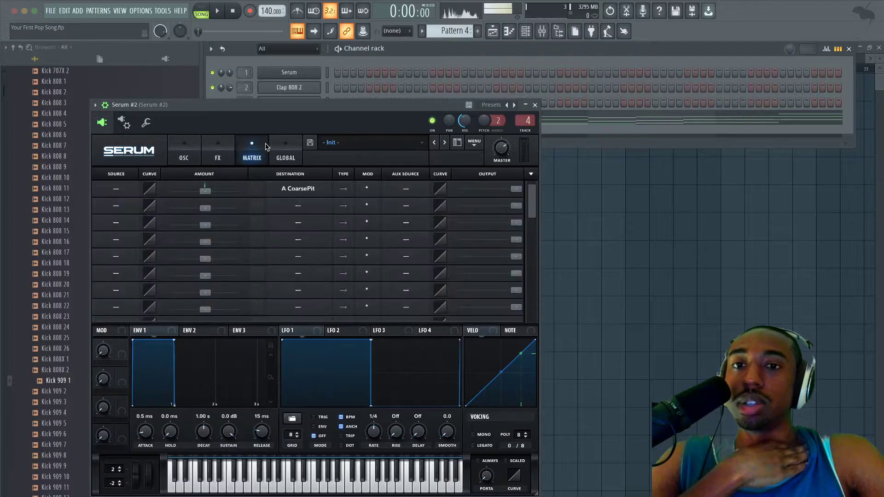
left_click(121, 185)
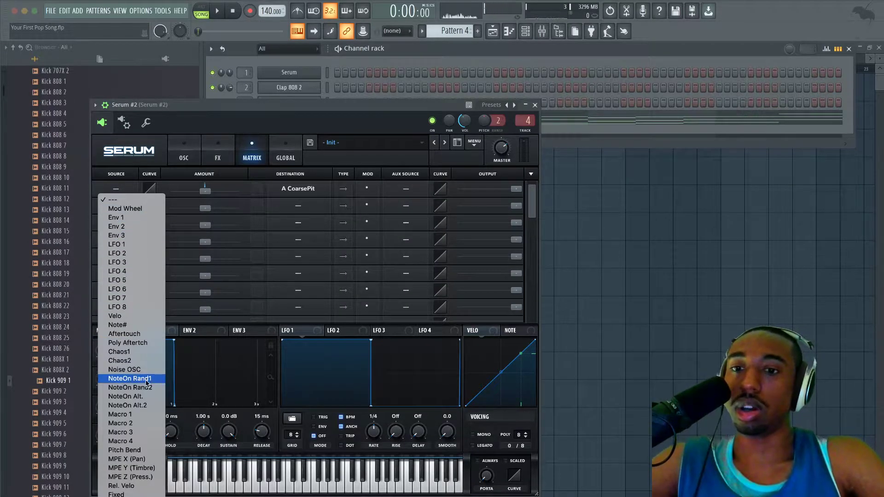
left_click(138, 396)
left_click(298, 188)
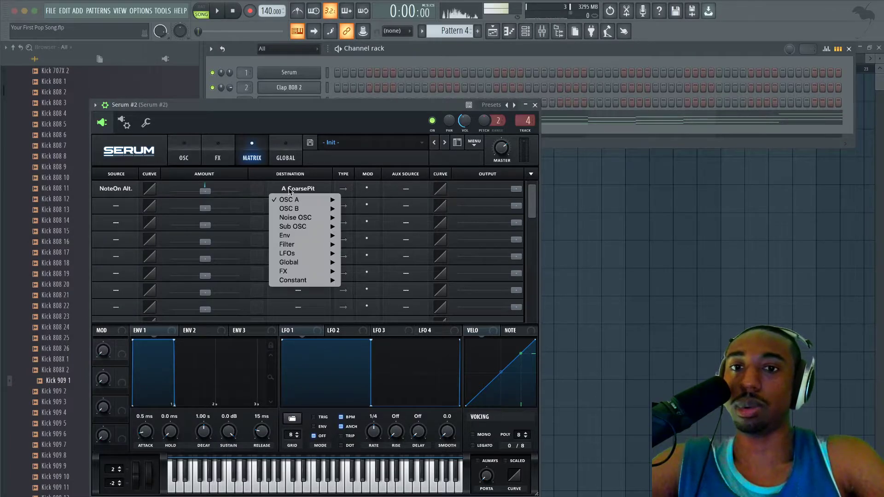
mouse_move(298, 200)
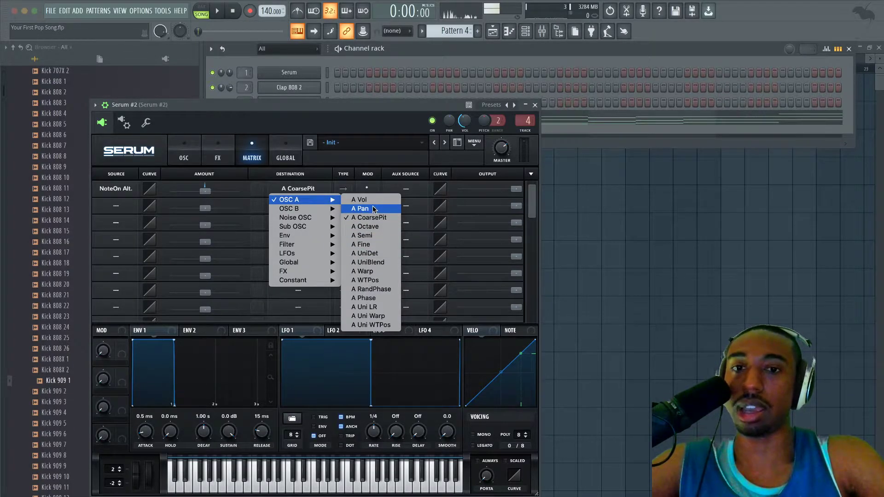
left_click(364, 208)
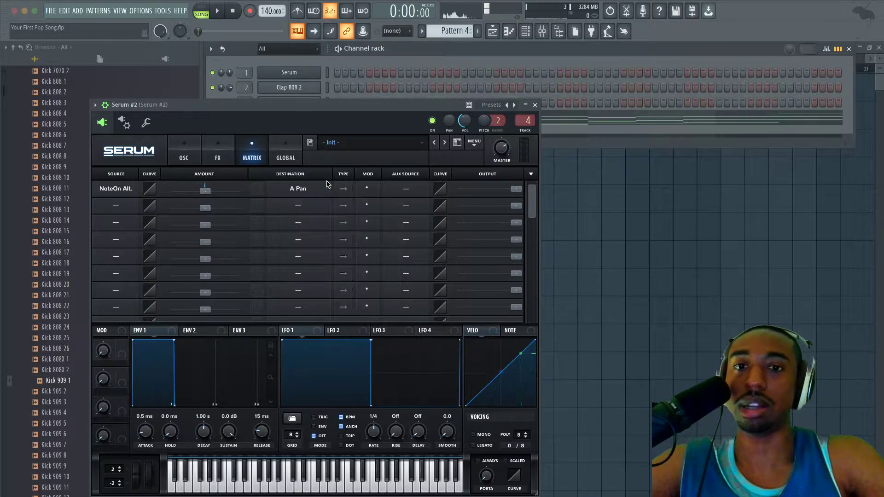
Set the NoteOn Alt. to A Pan modulation amount to 35 during playback and close Serum #2
left_click_drag(206, 198, 304, 196)
key("space")
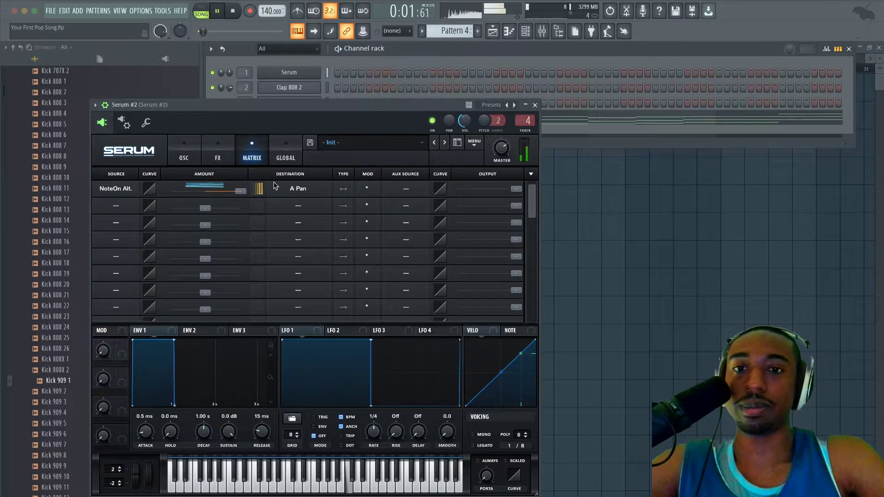
left_click_drag(240, 192, 205, 190)
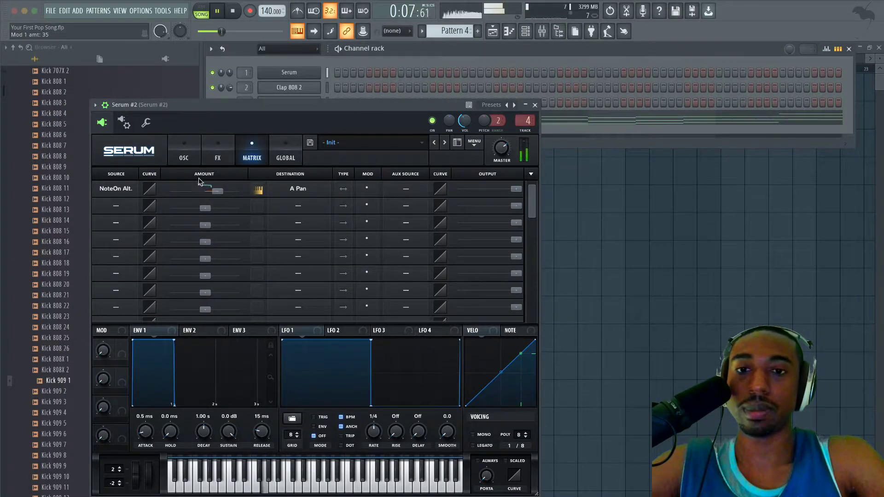
left_click(185, 156)
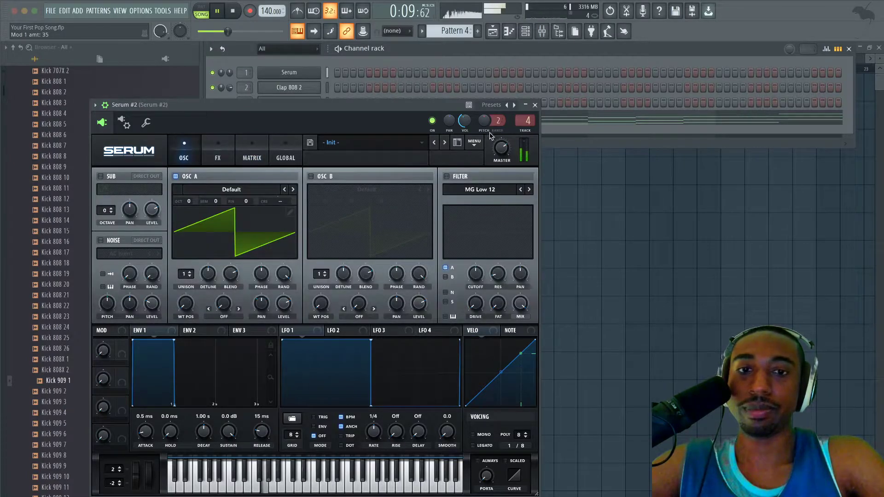
left_click(535, 106)
Send the Serum #2 mixer track to the REVERB track and save the project
left_click(542, 33)
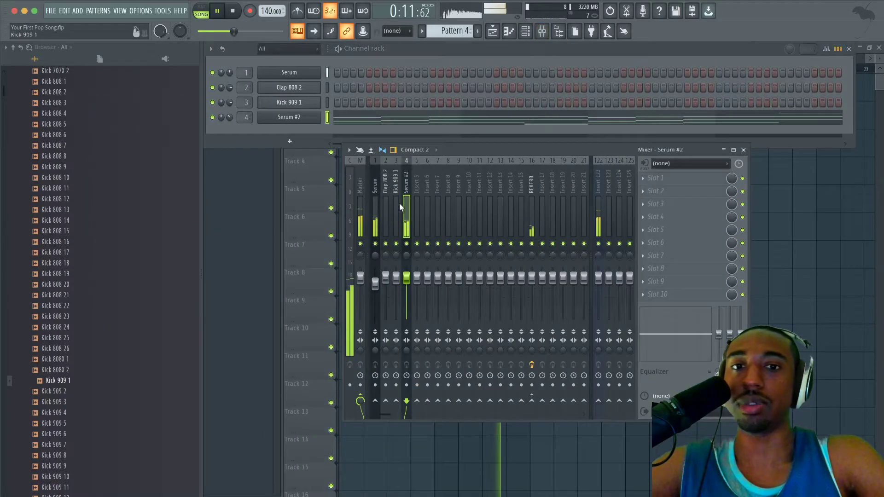
left_click(532, 401)
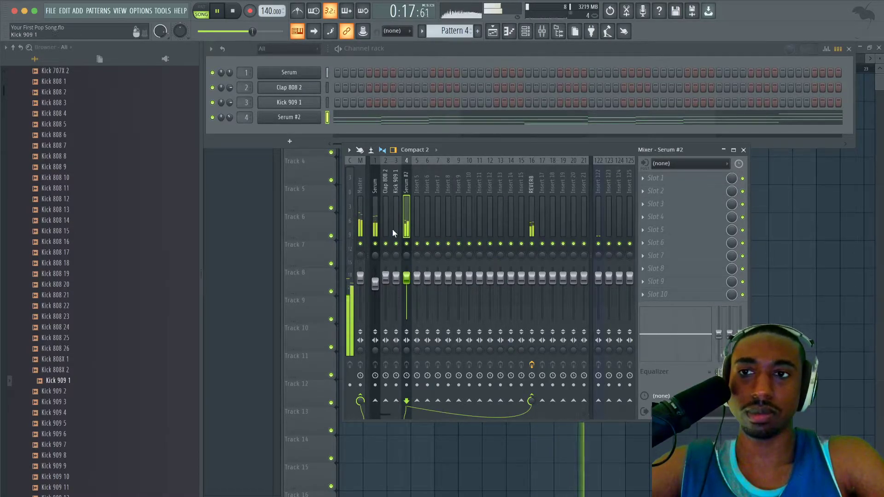
left_click(783, 262)
key("super+s")
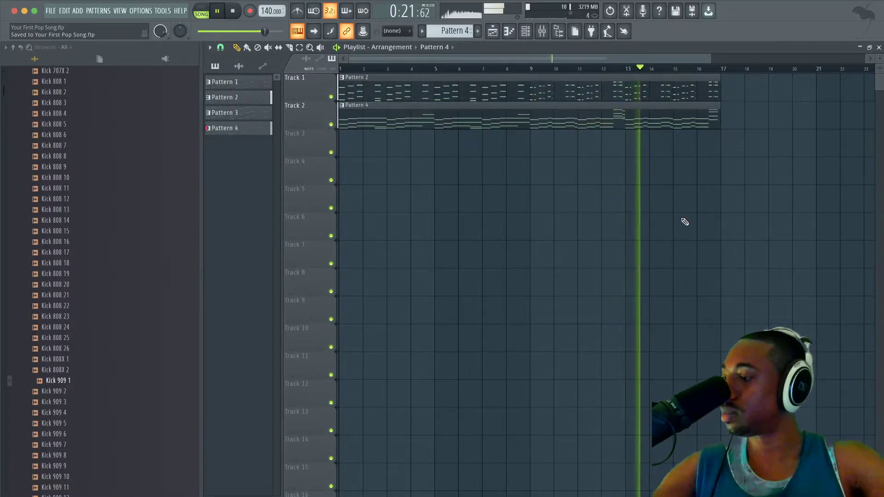
Set the Serum mixer track's volume to 92%
left_click(541, 31)
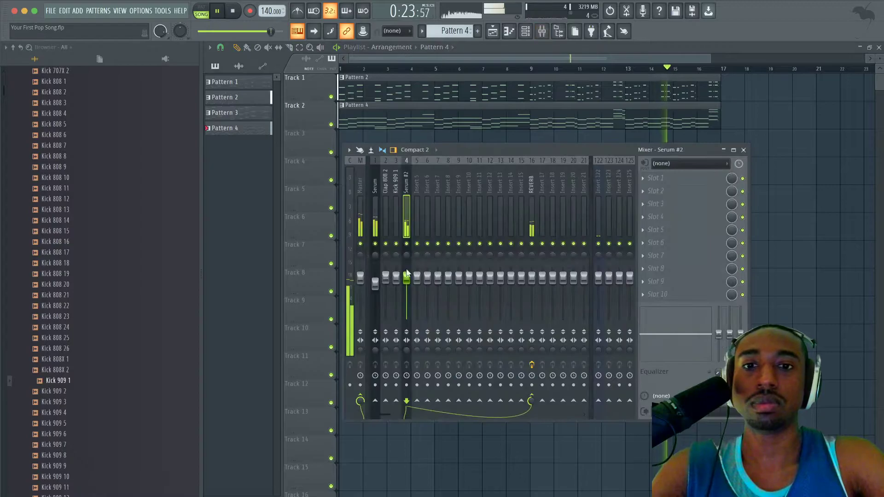
left_click_drag(375, 283, 375, 281)
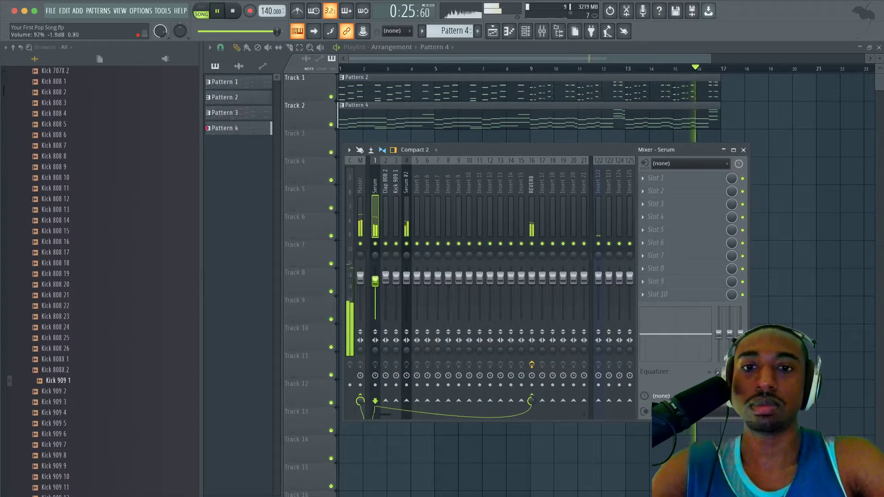
left_click(744, 150)
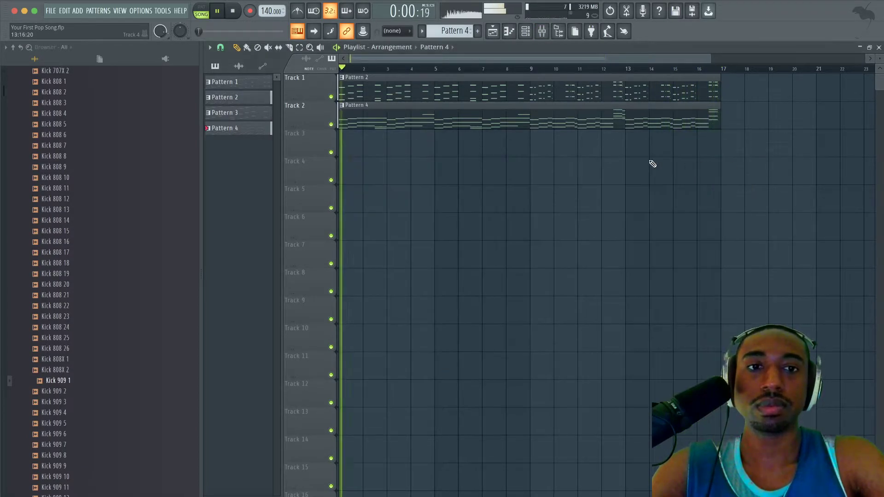
Lower the mixer volumes of Serum and Serum #2 together, bringing Serum to 80%
double_click(671, 120)
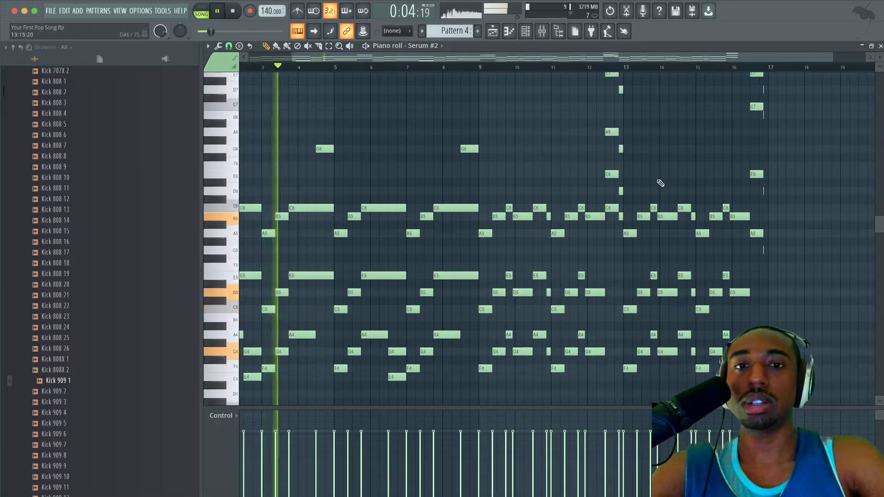
key("space")
left_click(548, 33)
key("space")
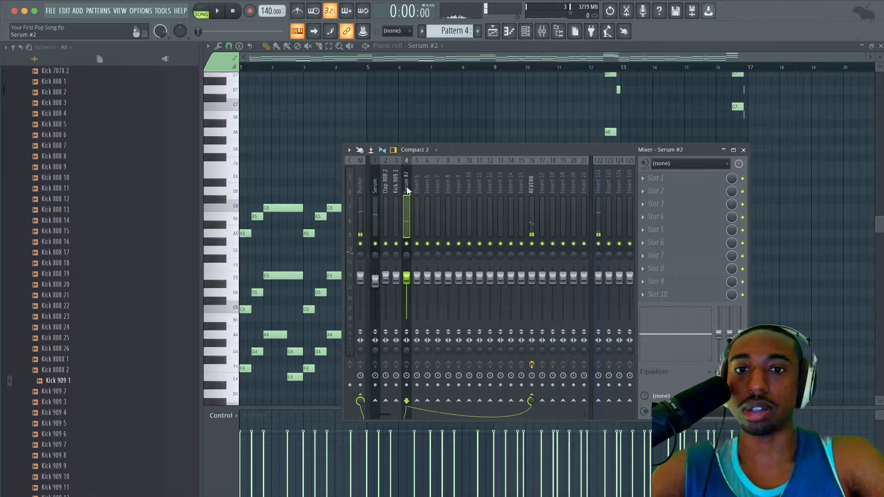
left_click(380, 258)
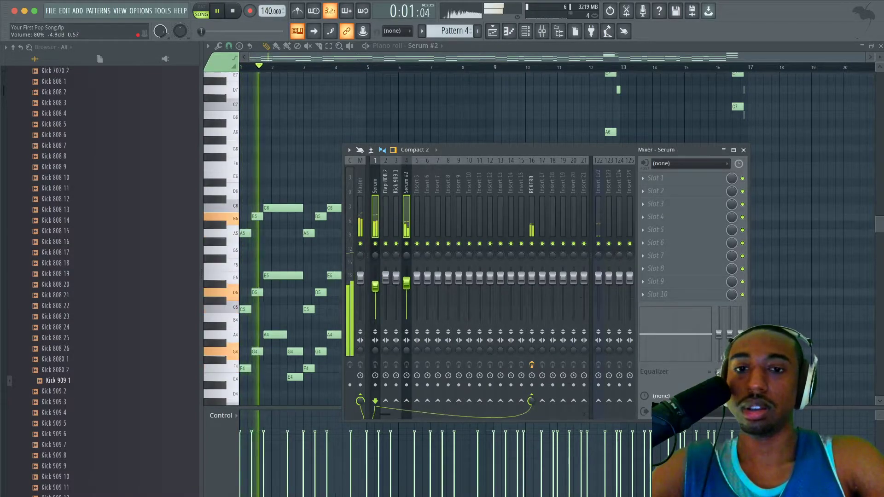
left_click(795, 191)
Extend the very short chord notes at the end of bar 16 to the bar 17 line in the Serum #2 pattern
left_click_drag(766, 305, 737, 75)
scroll(747, 94, "up", 4)
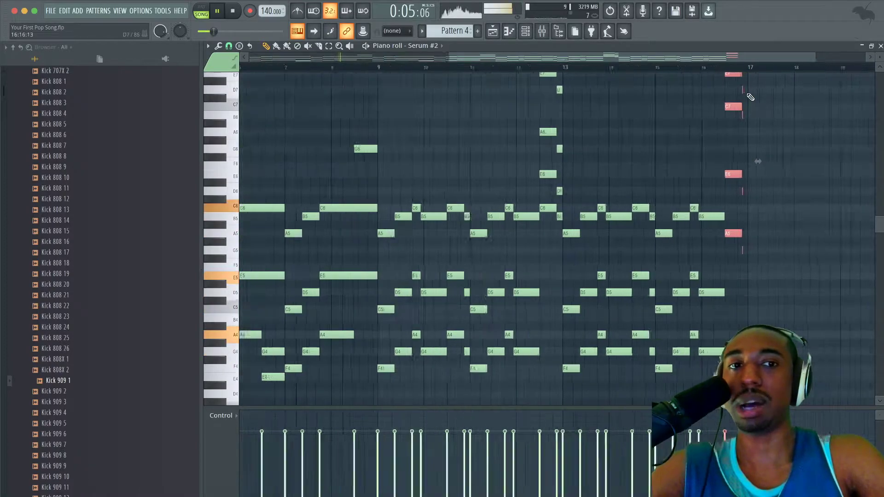
scroll(767, 205, "down", 3)
left_click_drag(765, 223, 740, 173)
scroll(741, 223, "right", 1)
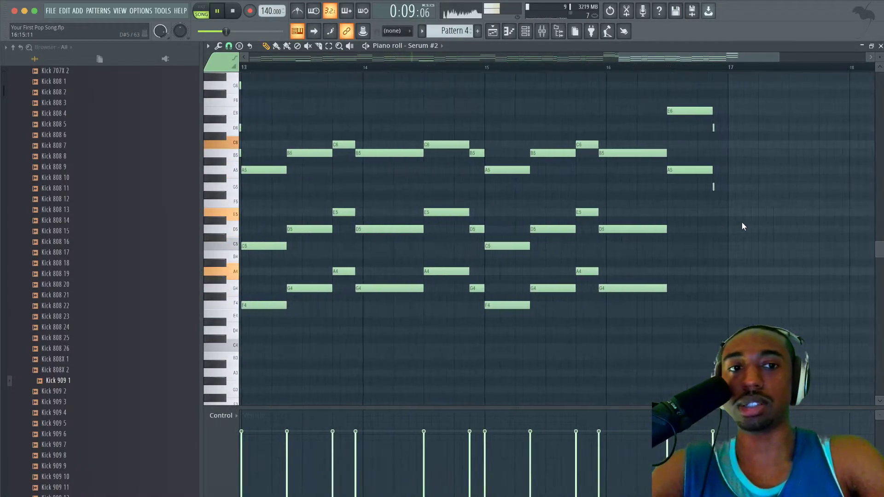
scroll(742, 223, "up", 5)
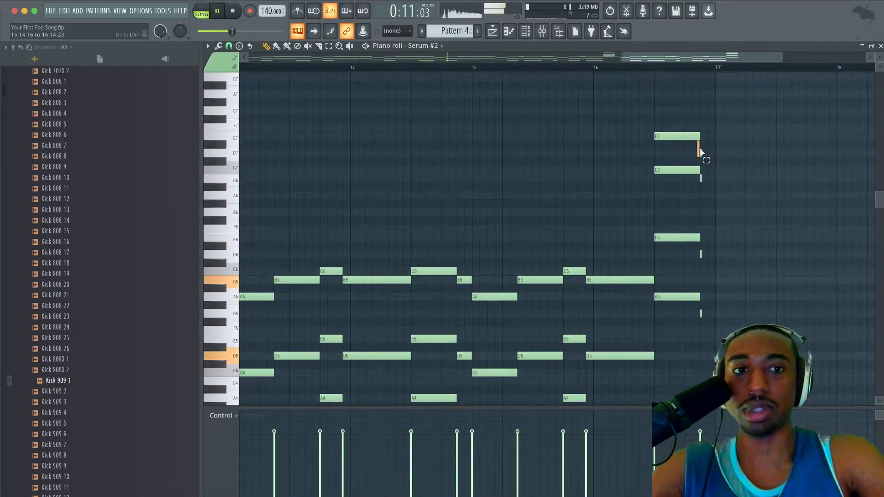
left_click_drag(710, 187, 698, 178)
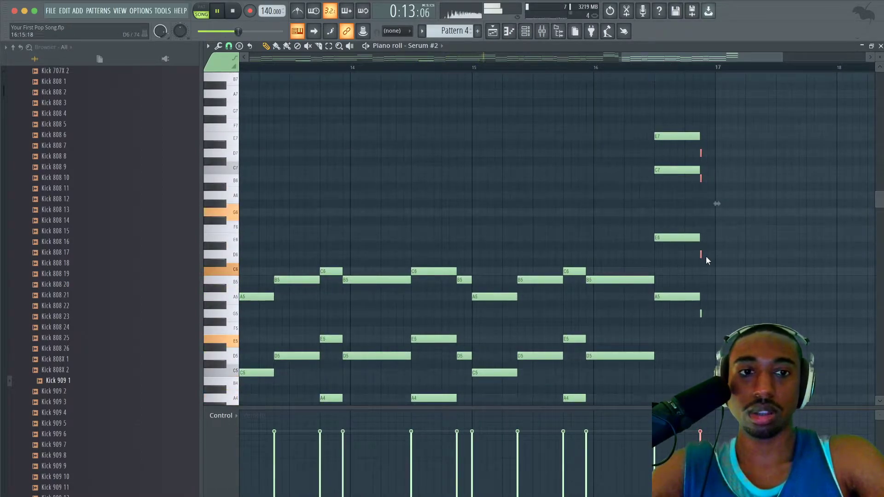
left_click_drag(700, 313, 715, 314)
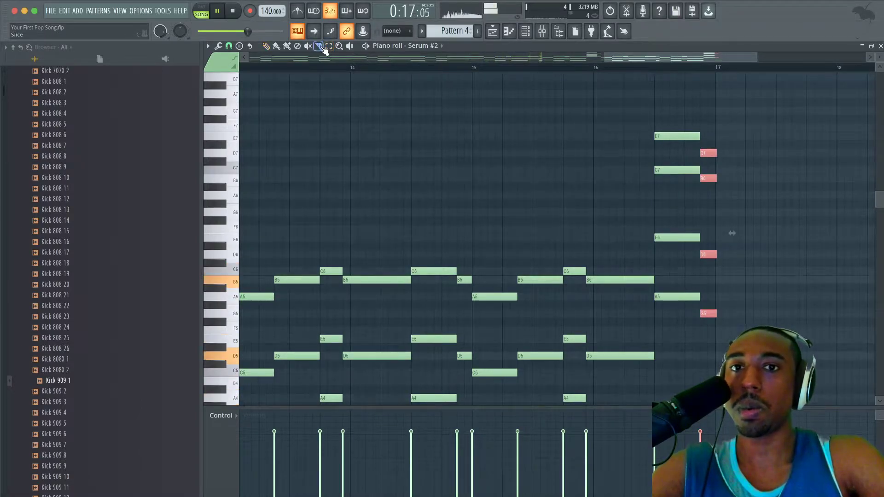
left_click(715, 321)
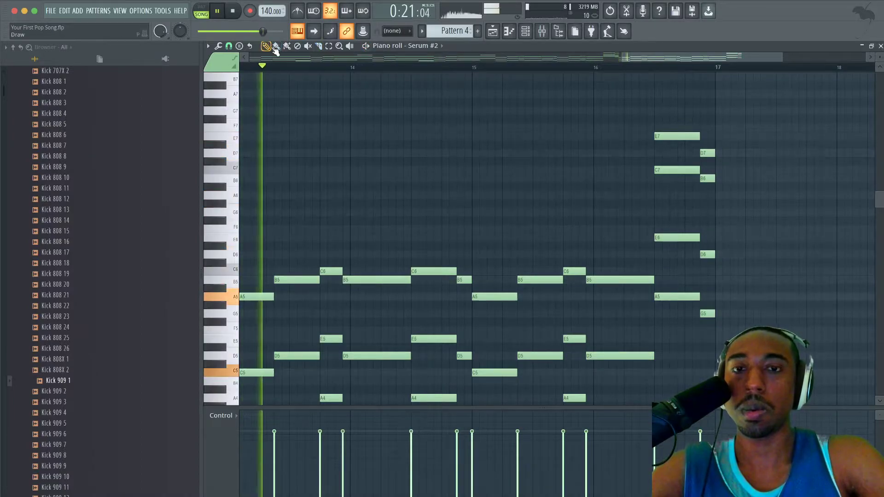
left_click(881, 46)
Enable the MG Low 12 filter in Serum #2 and set envelope 2 to about 700 ms decay and 0% sustain
left_click(307, 117)
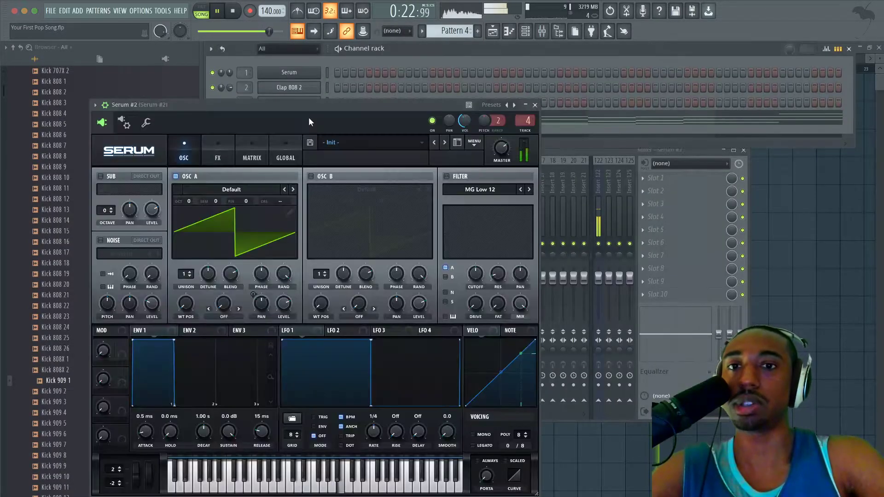
left_click(446, 177)
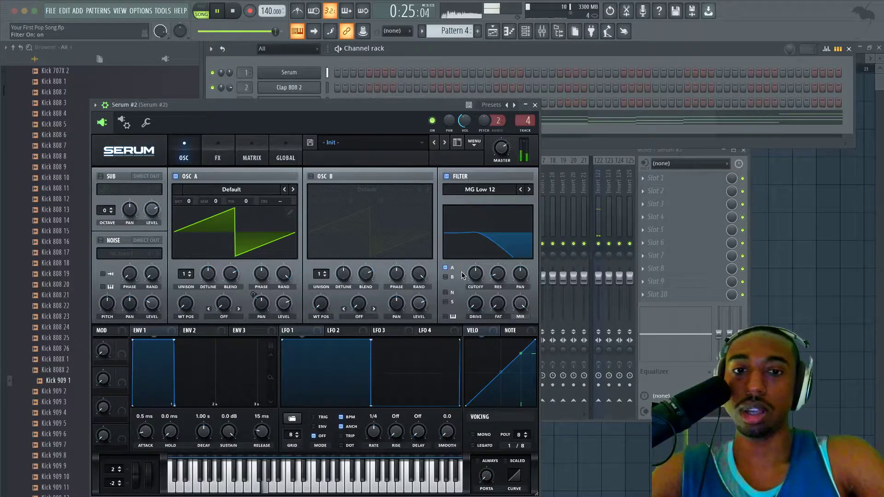
left_click(210, 330)
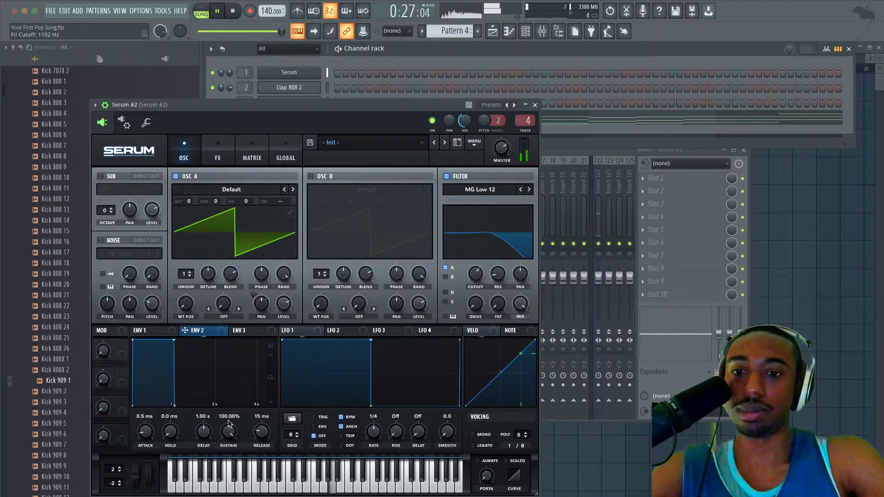
left_click_drag(207, 436, 208, 441)
left_click_drag(232, 433, 186, 492)
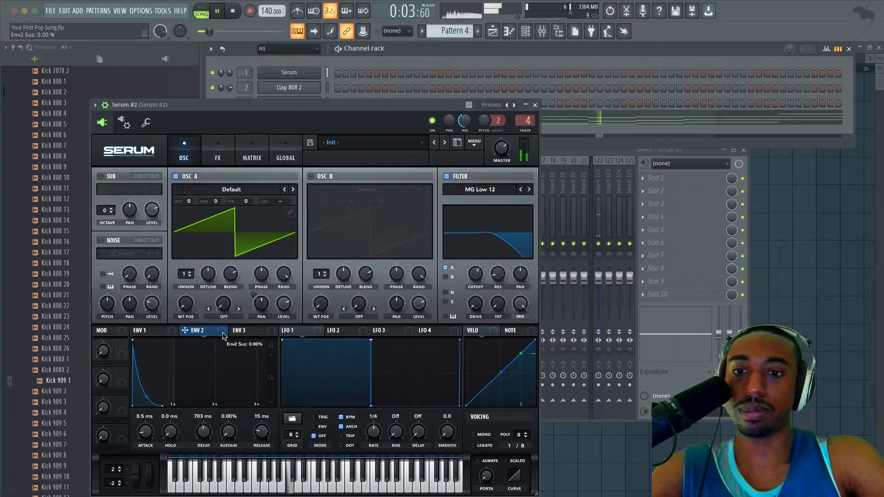
Modulate a lowered filter cutoff with envelope 2, and set the Serum #2 channel volume to 45%
left_click_drag(223, 336, 468, 241)
left_click_drag(472, 274, 468, 289)
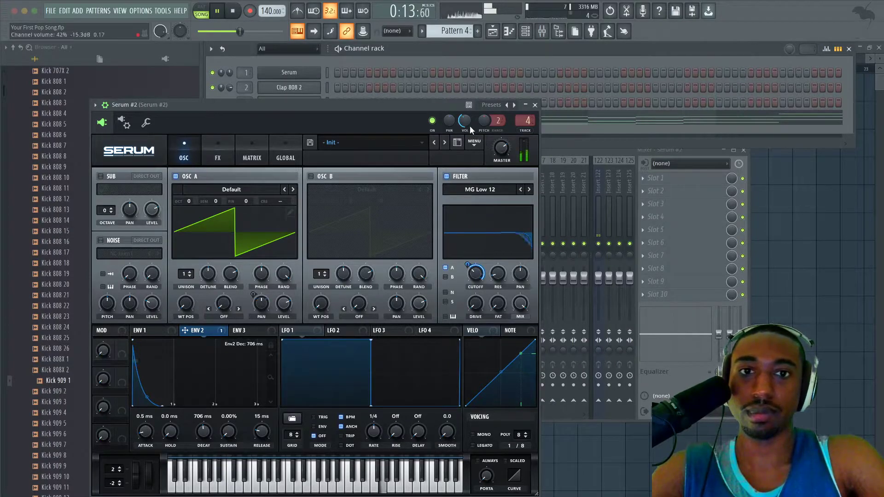
left_click_drag(468, 123, 467, 121)
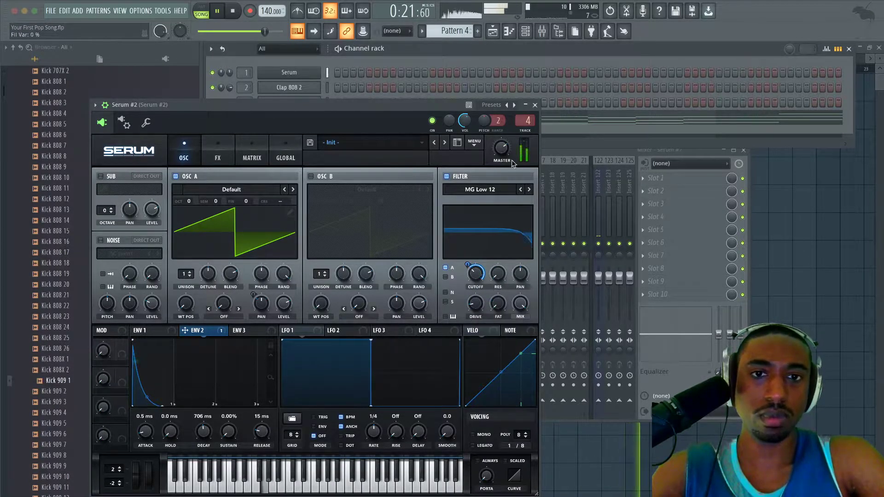
left_click(535, 105)
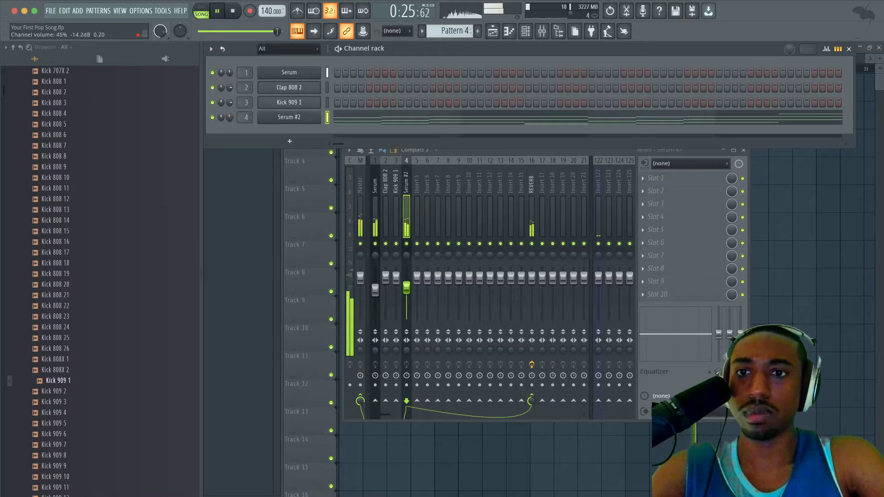
Load UAD Thermionic Culture Vulture in the first effect slot of the Master mixer track
key("F5")
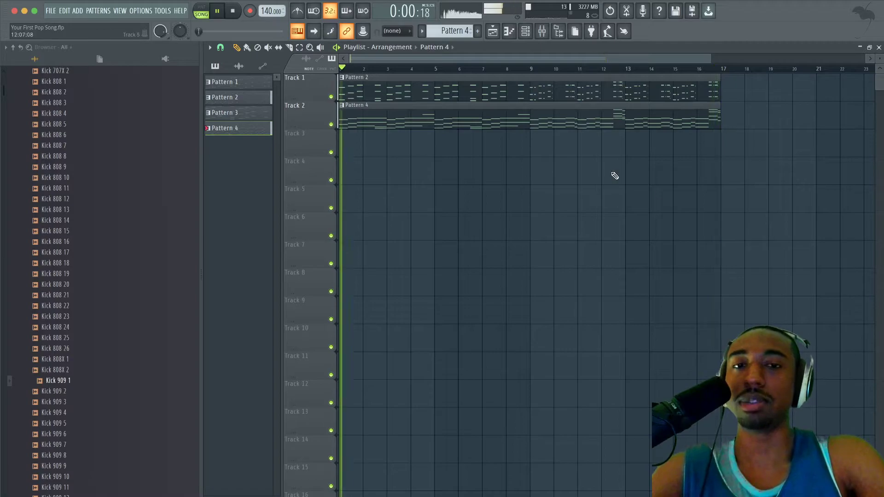
key("F9")
left_click(359, 190)
key("space")
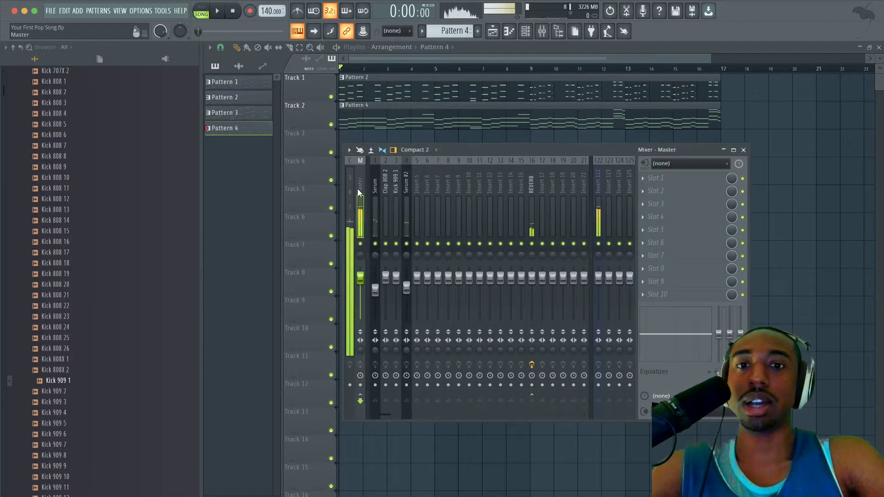
left_click(659, 179)
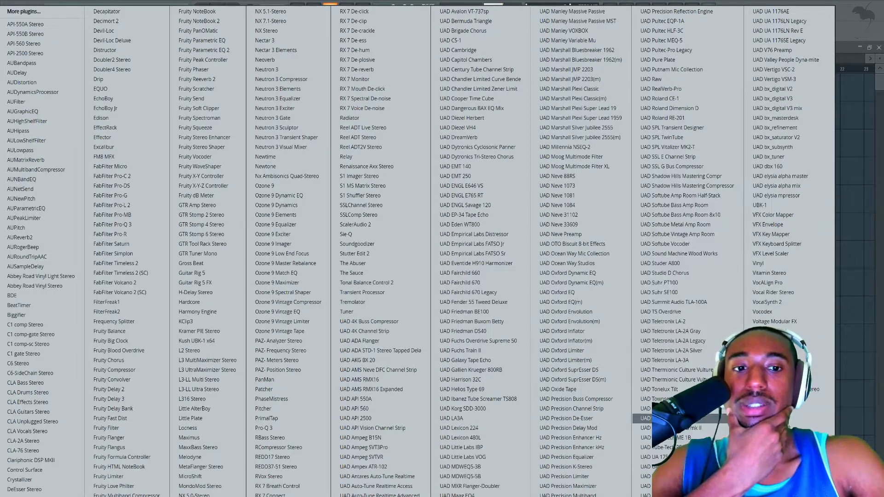
left_click(675, 370)
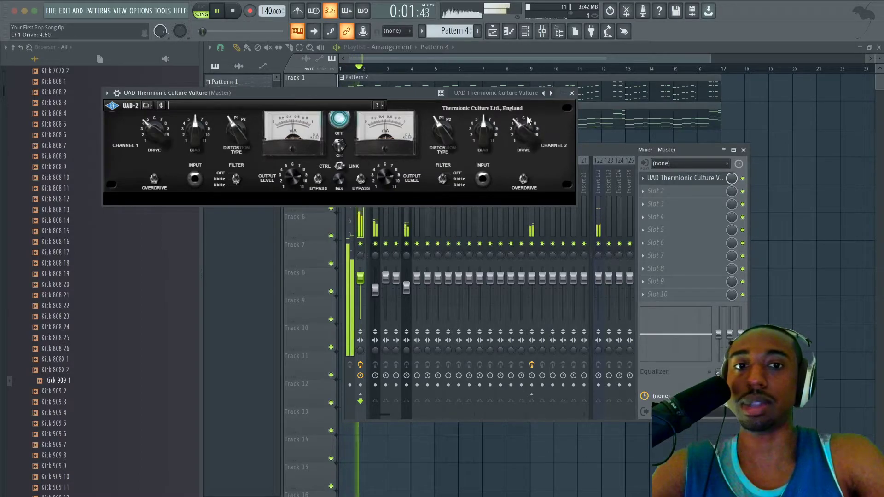
Lower the Culture Vulture's bias, set its drive to 5.45 during playback, and close the effect
left_click_drag(487, 131, 484, 154)
key("space")
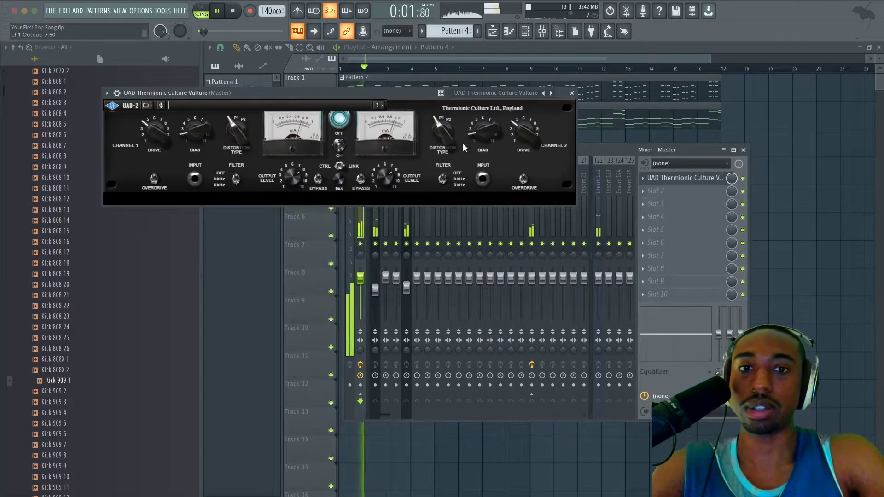
left_click_drag(523, 137, 524, 129)
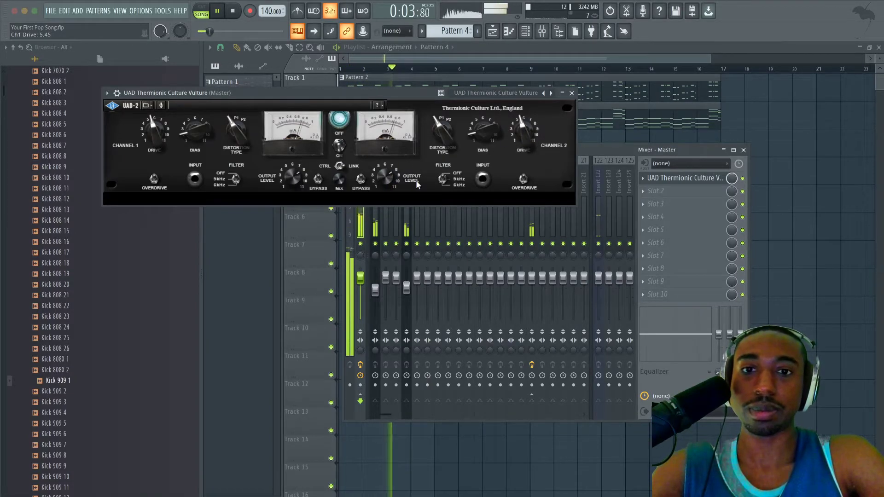
left_click(572, 92)
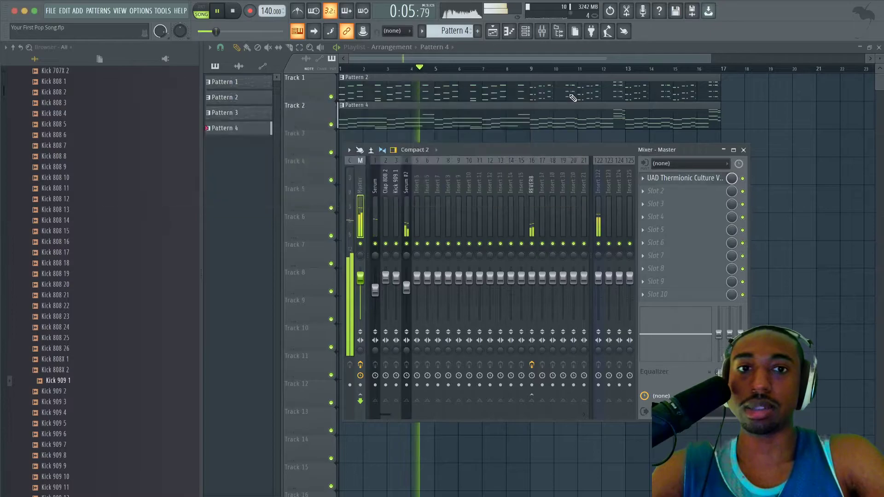
Switch to the empty Pattern 5, select the Kick 909 1 channel, and collapse the browser's sample folders
left_click(526, 32)
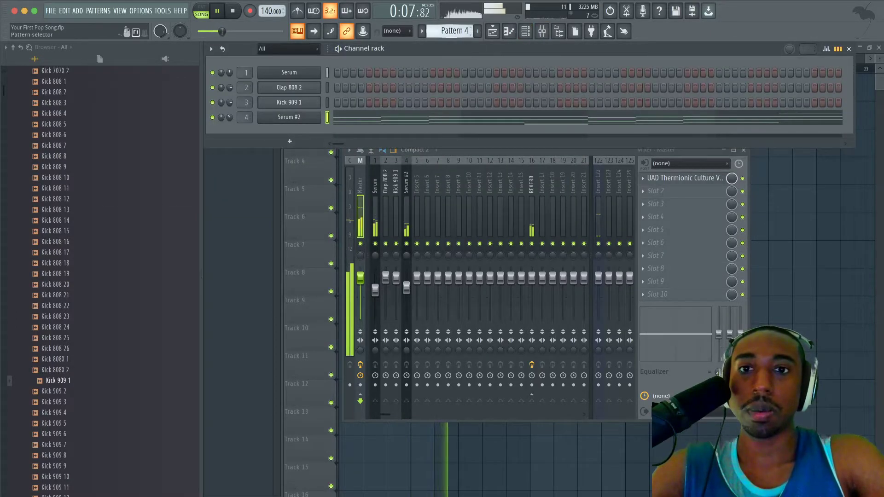
left_click_drag(454, 32, 454, 28)
left_click(329, 87)
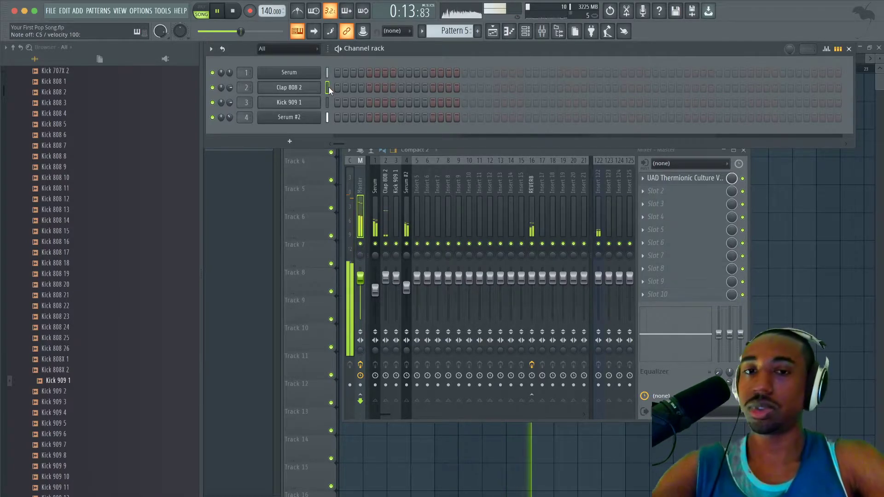
left_click(329, 104)
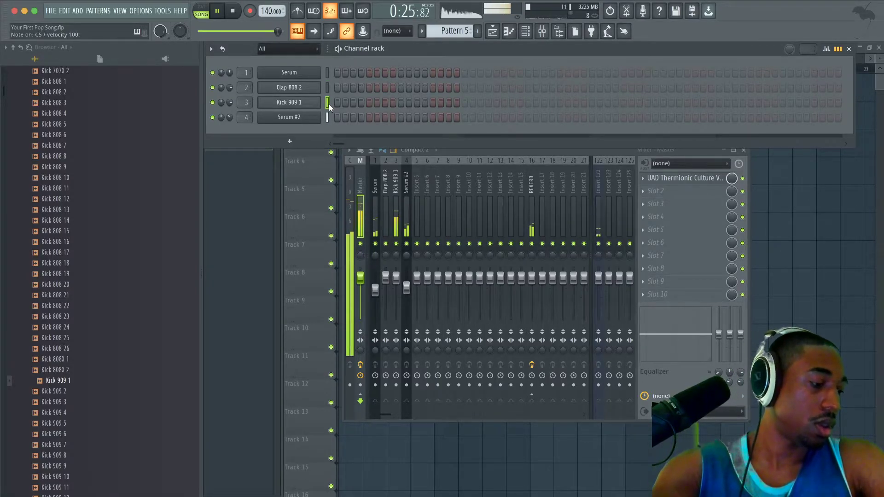
left_click(13, 48)
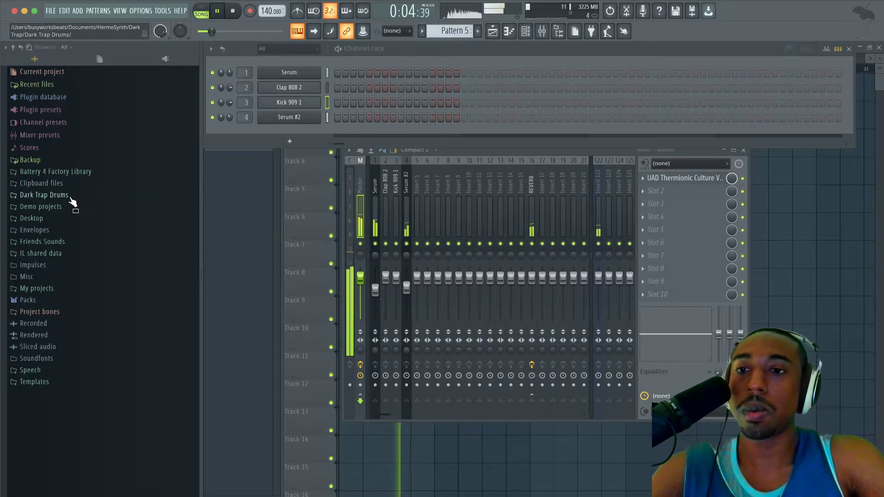
Stop playback and load Fruity Delay 3 in the first effect slot of the Serum #2 mixer track
left_click(410, 208)
key("space")
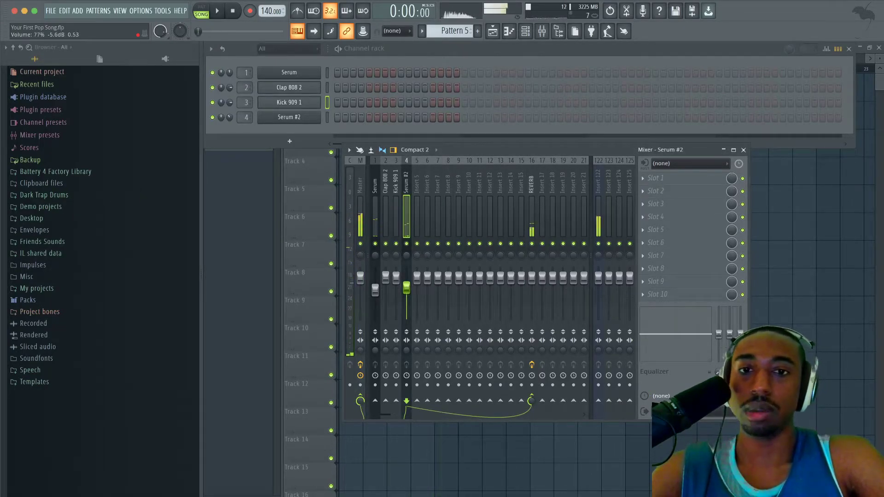
left_click(663, 178)
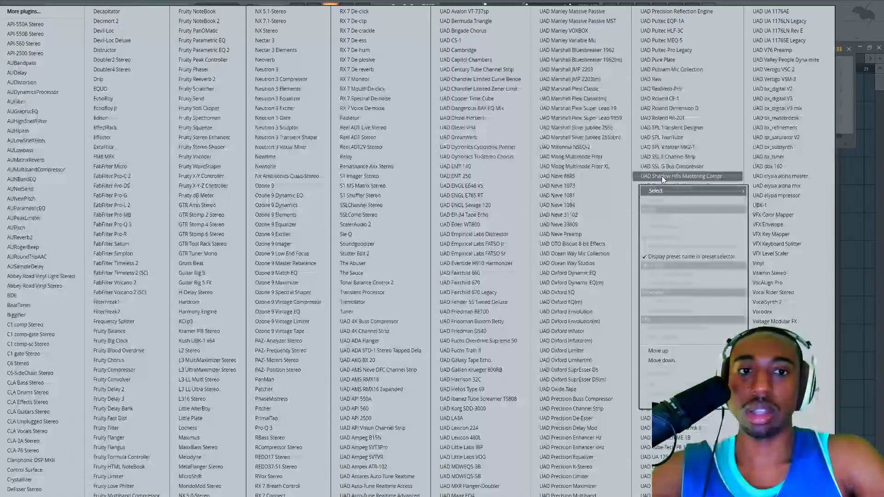
left_click(137, 398)
left_click(626, 121)
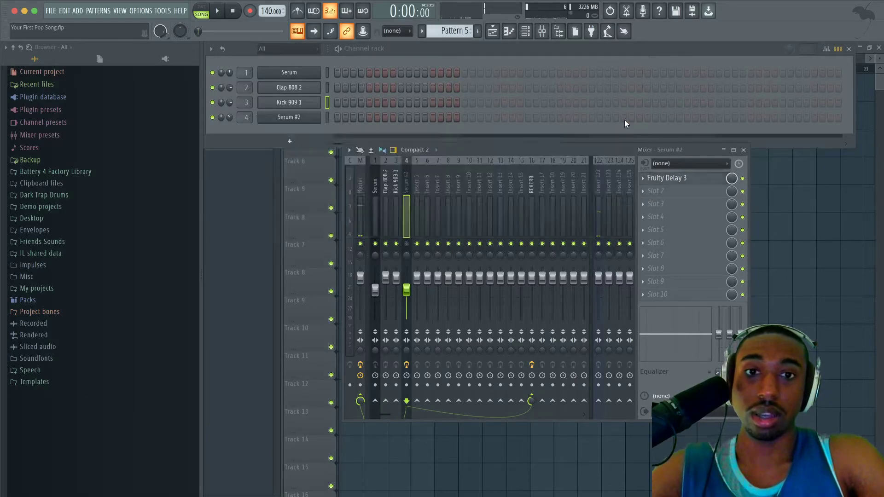
Automate the Fruity Delay 3 mix level to stay at zero until bar 9 and rise to full by bar 17
right_click(733, 180)
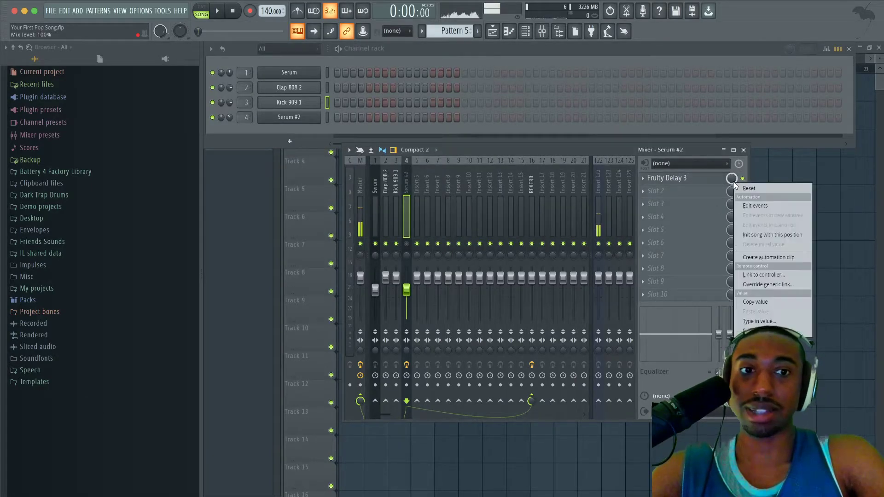
left_click(762, 257)
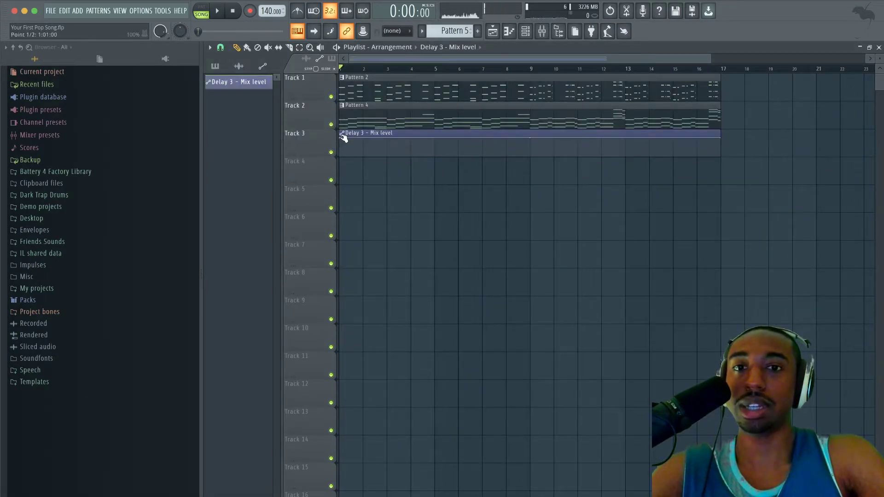
left_click_drag(343, 138, 331, 199)
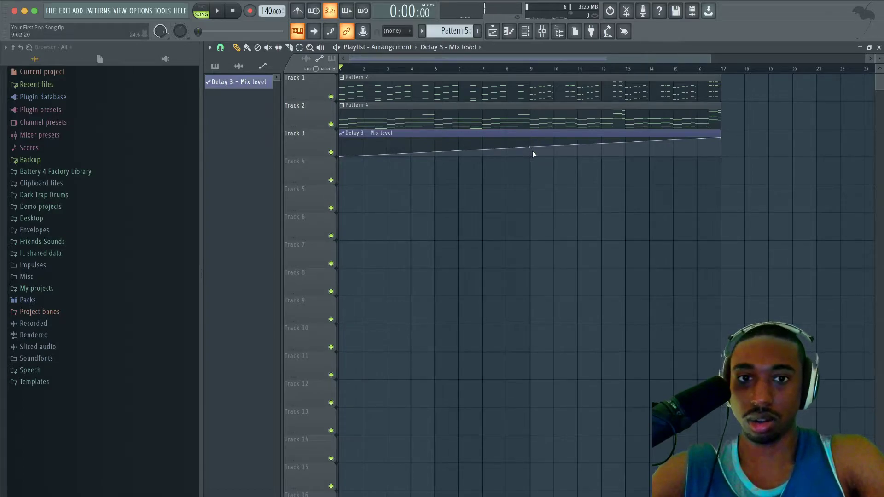
left_click_drag(533, 151, 537, 167)
scroll(585, 125, "down", 3)
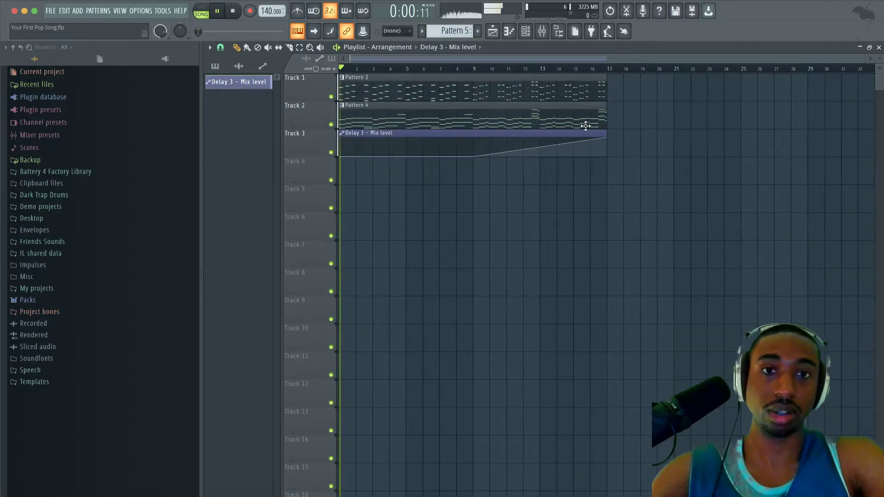
Lower the delay time and feedback level of Fruity Delay 3 on Serum #2 to their minimum and close it
left_click(542, 32)
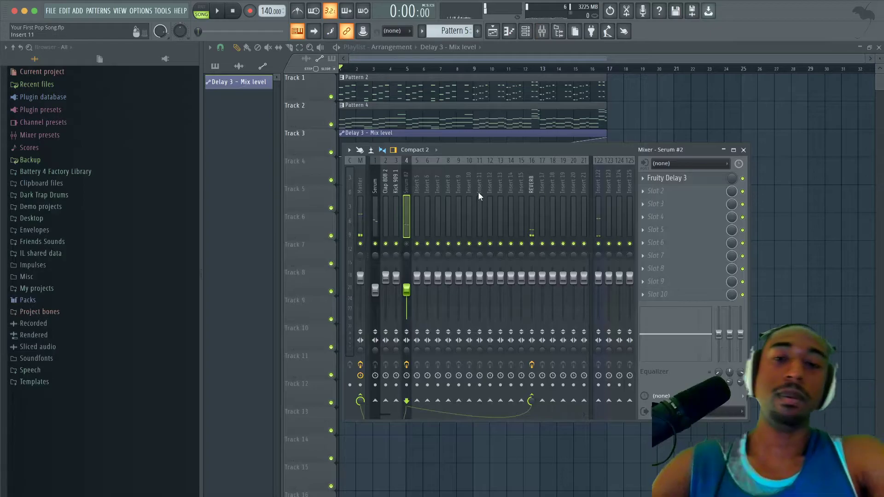
left_click(713, 178)
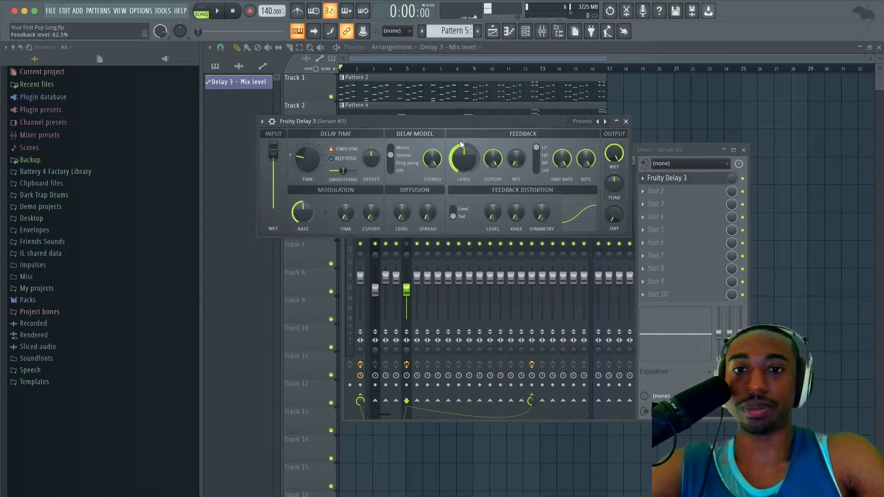
left_click_drag(307, 159, 307, 172)
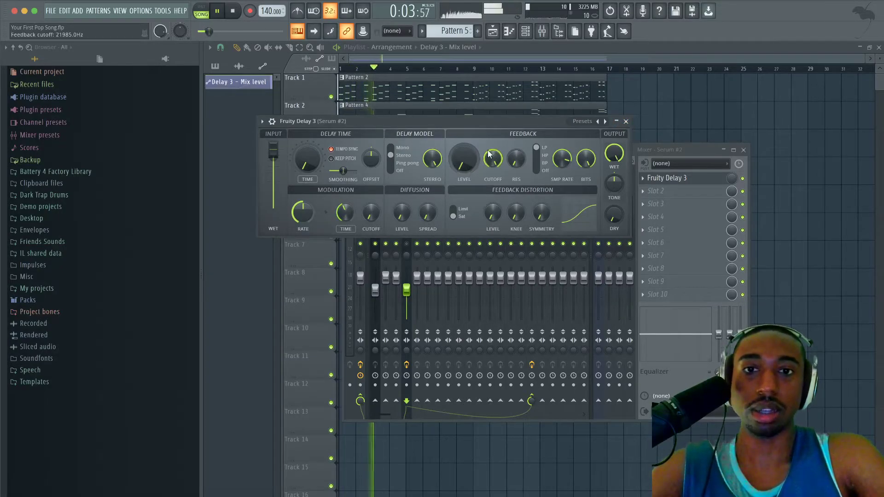
left_click(627, 122)
Play the song from bar 9, raise the Serum #2 mixer fader, and solo that track
key("F9")
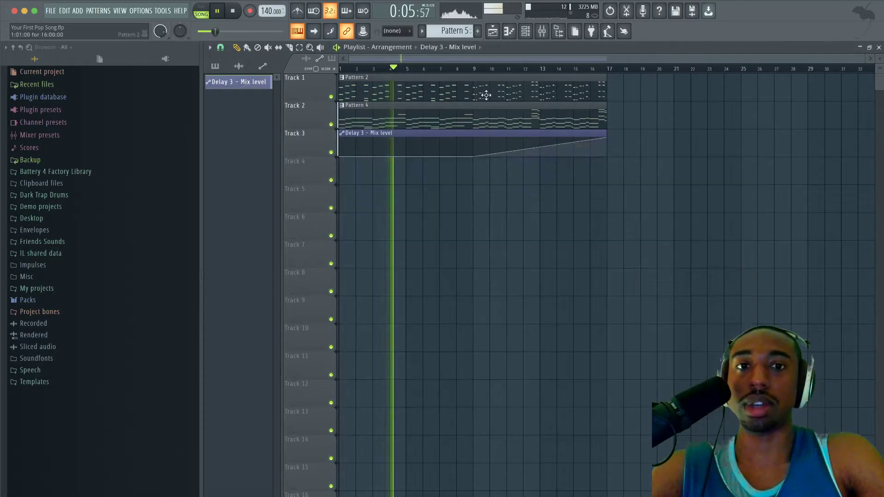
left_click(475, 68)
key("F9")
key("space")
key("space")
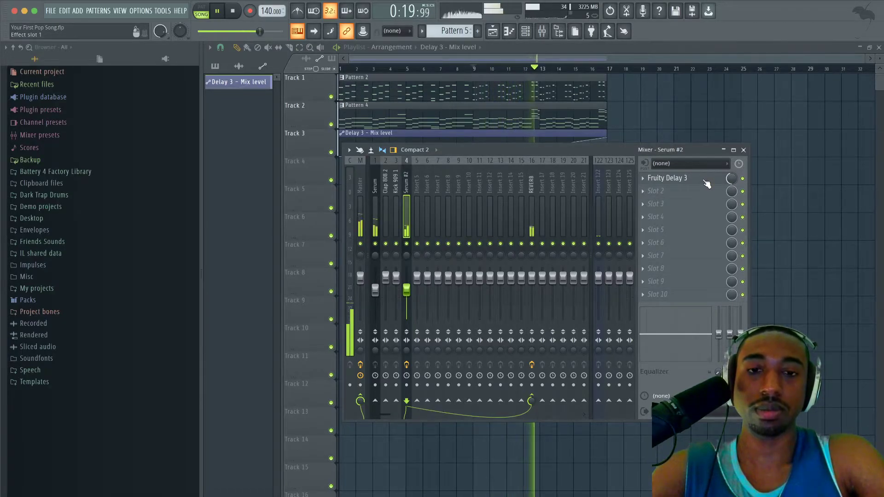
key("space")
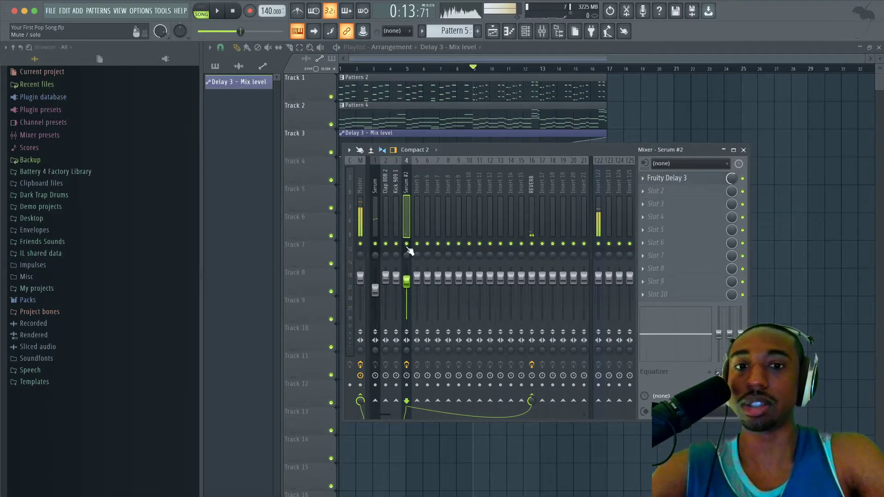
right_click(407, 247)
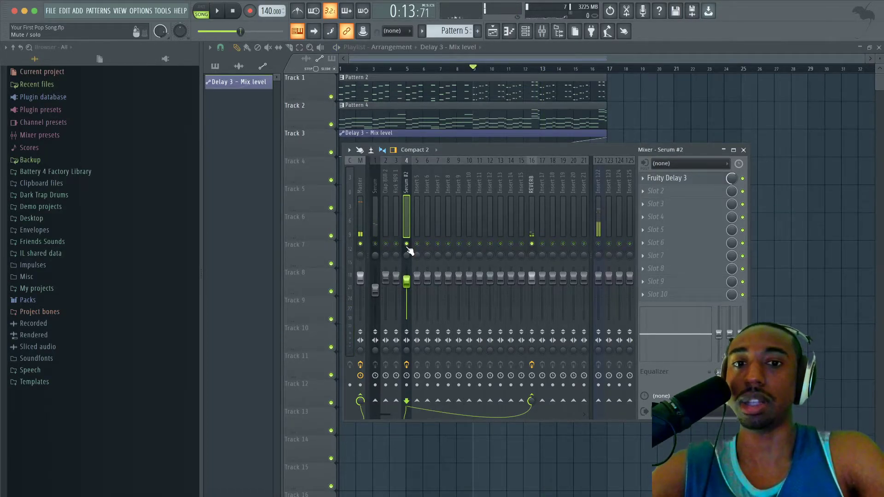
Play the song from bar 9 with Serum #2 soloed and check the master track's level in the mixer
left_click(357, 200)
key("space")
left_click(683, 128)
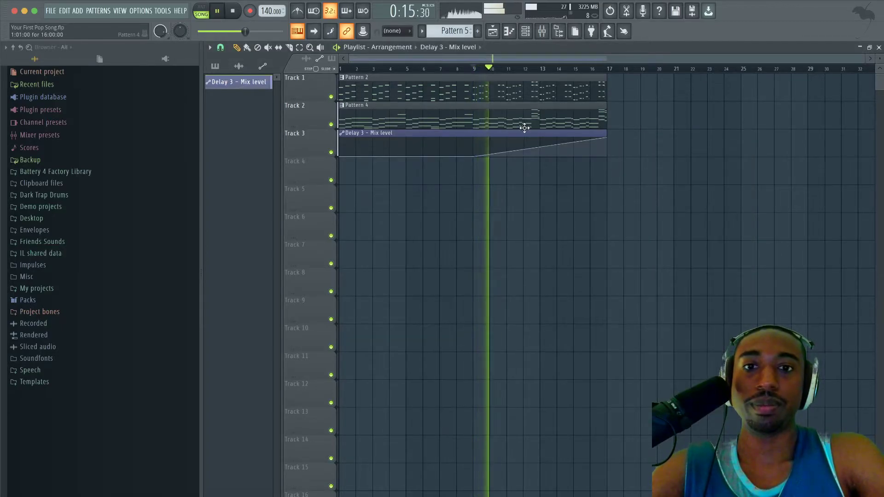
left_click(542, 31)
key("space")
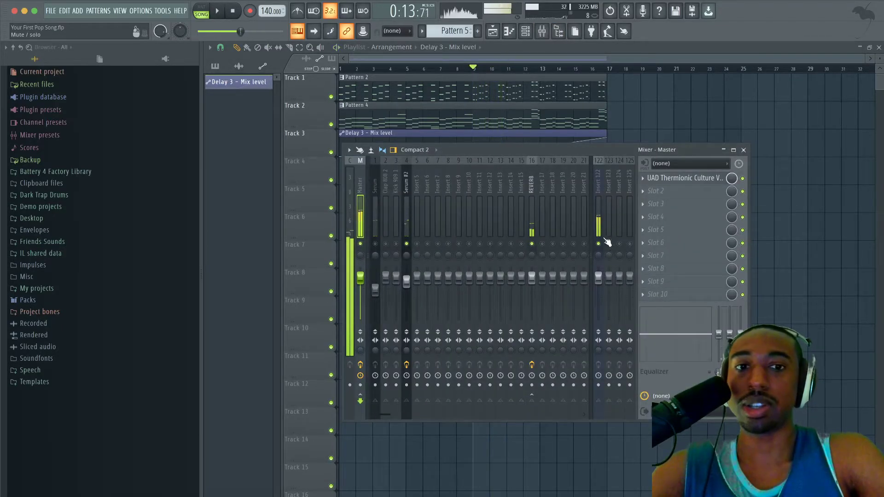
Add a point at bar 13 of the Delay 3 mix level automation and lower the clip's end point to the minimum
right_click(631, 131)
key("space")
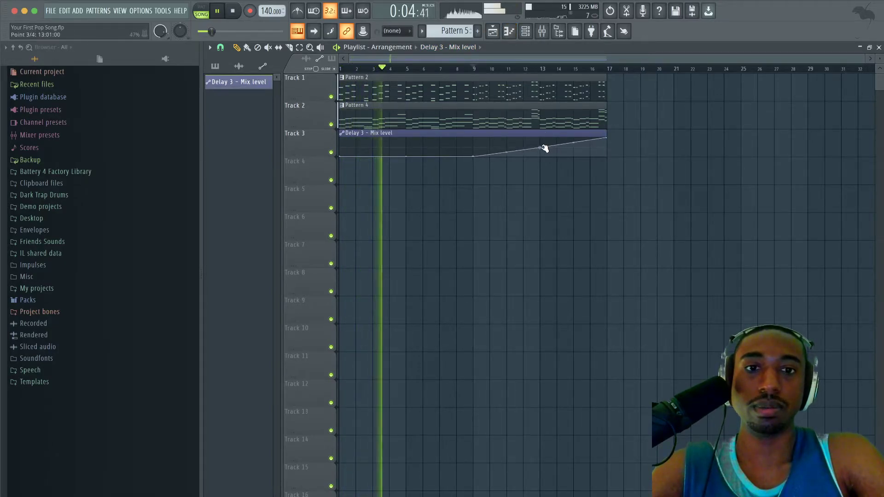
left_click_drag(608, 138, 610, 178)
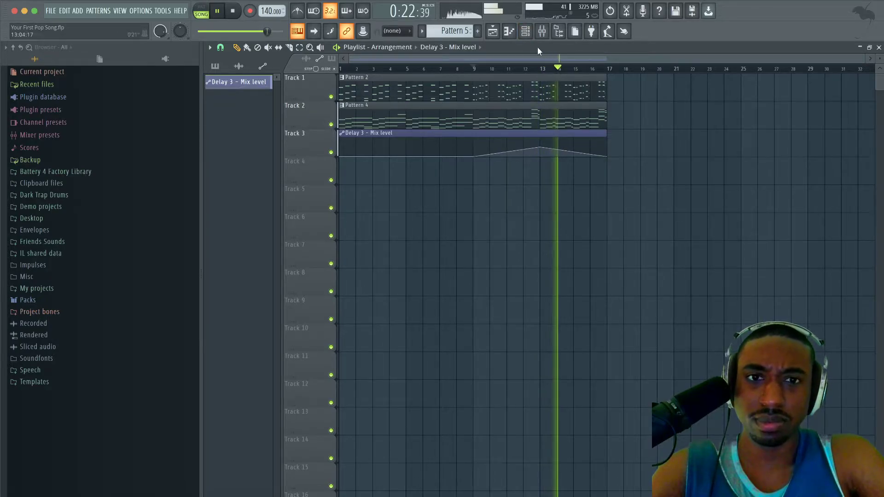
Open the Serum #2 instrument, enable oscillator B and stop playback
left_click(530, 36)
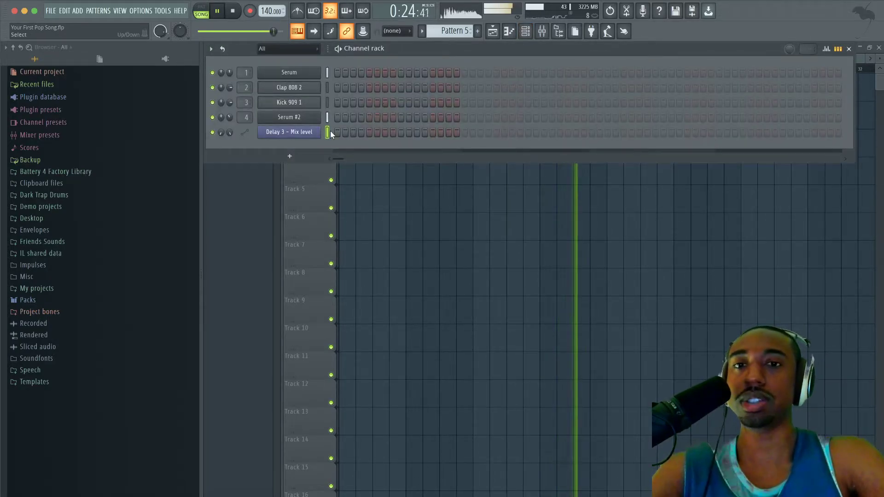
left_click(317, 120)
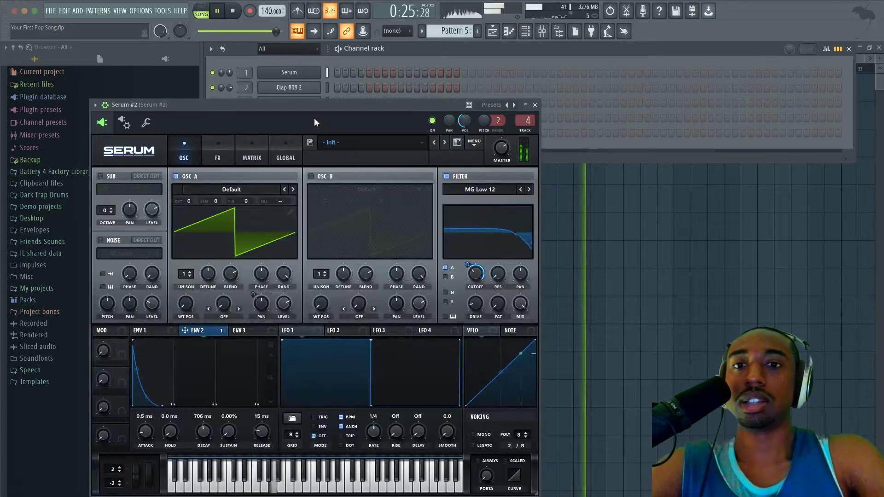
left_click(312, 176)
key("space")
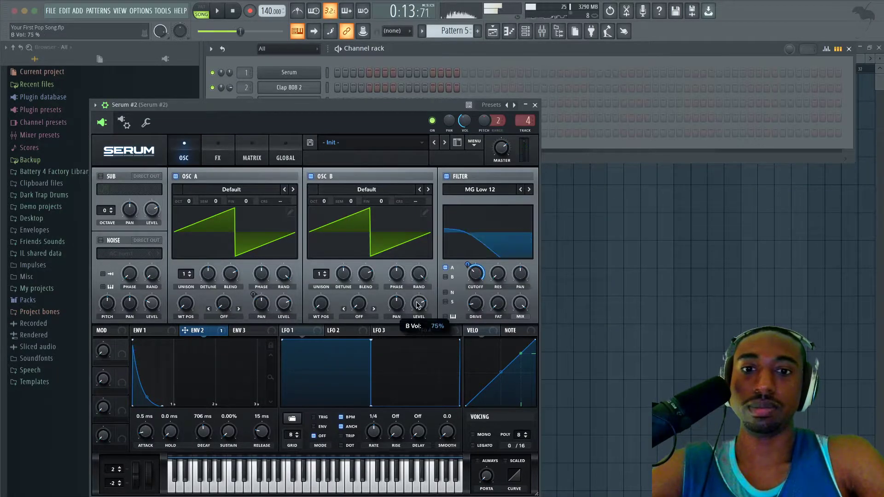
Load the Analog_BD_Sin analog wavetable into oscillator B and set its level to 0%
left_click(371, 190)
mouse_move(396, 200)
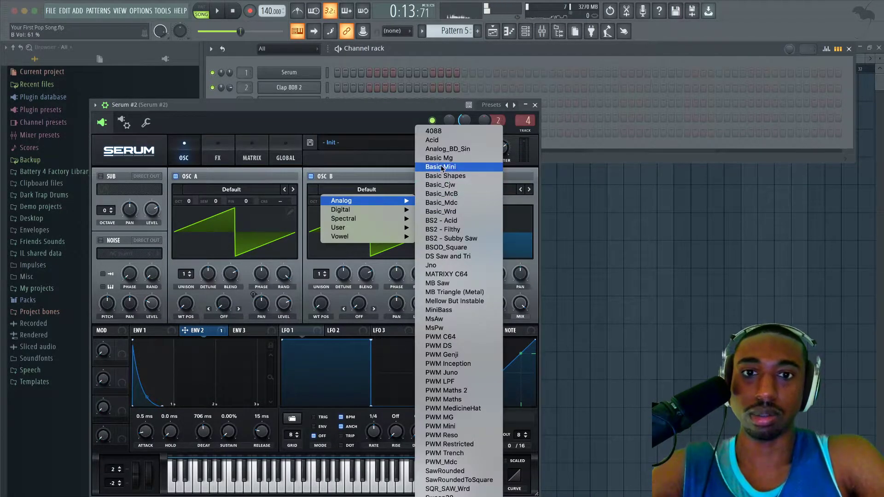
left_click(458, 150)
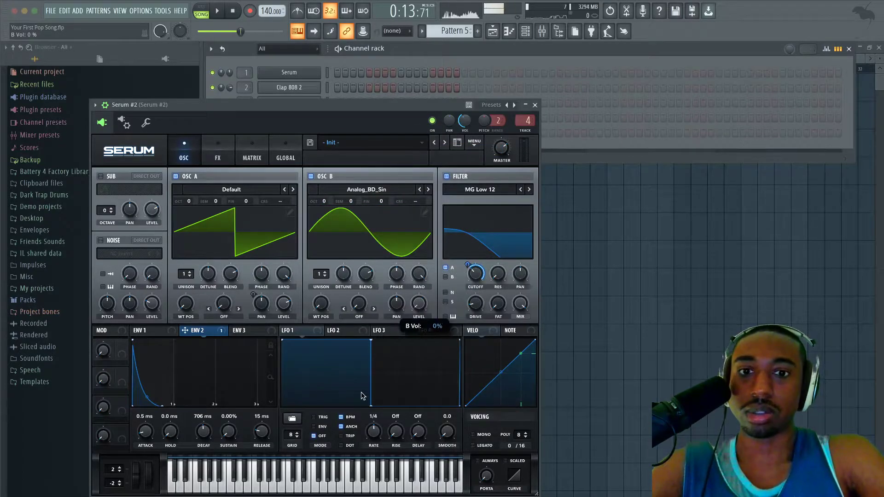
Set oscillator A's warp to FM (from B), raise the warp amount and set oscillator B's octave to +2 while listening, closing Serum #2 when done
left_click(224, 317)
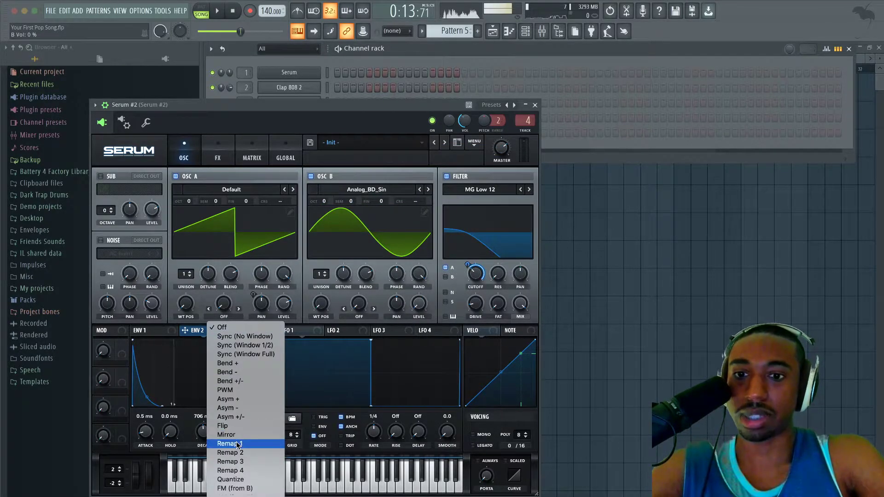
left_click(238, 462)
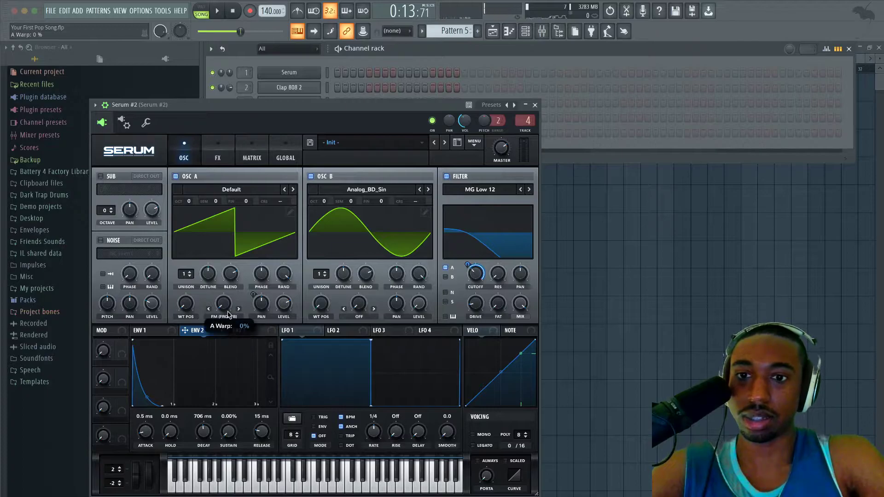
key("space")
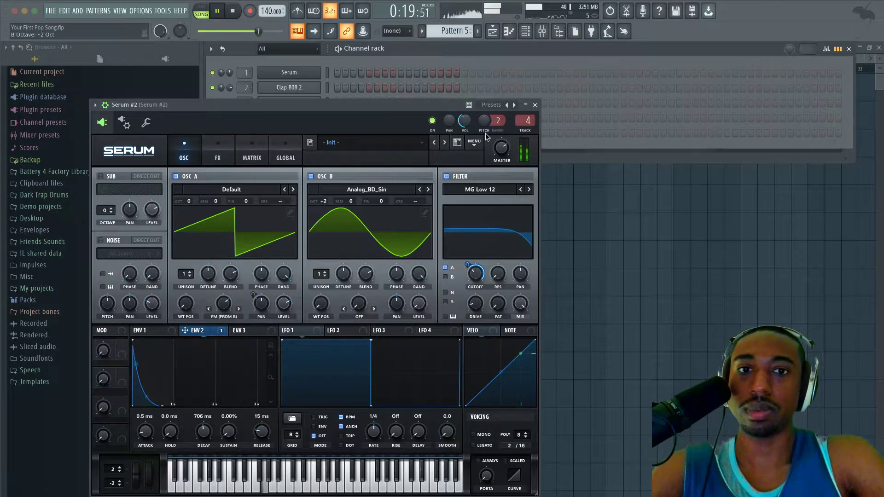
left_click(536, 105)
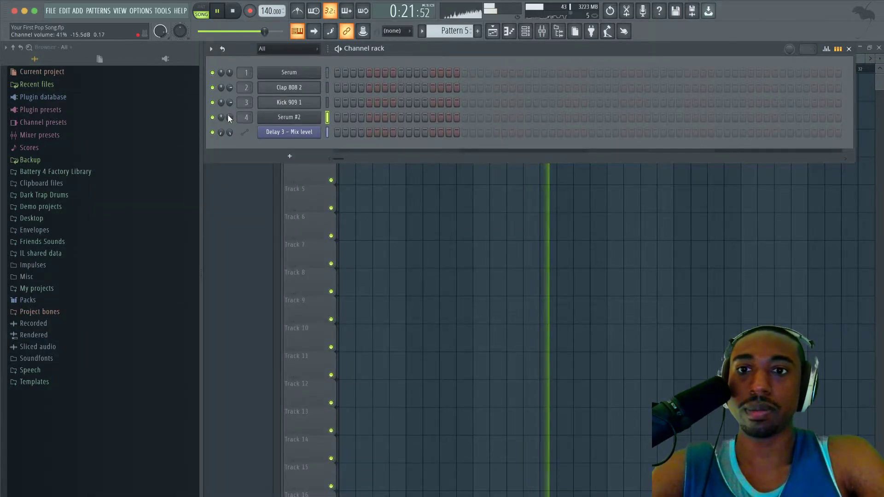
Unsolo the Serum #2 mixer track so all tracks play, and return to the playlist
key("F6")
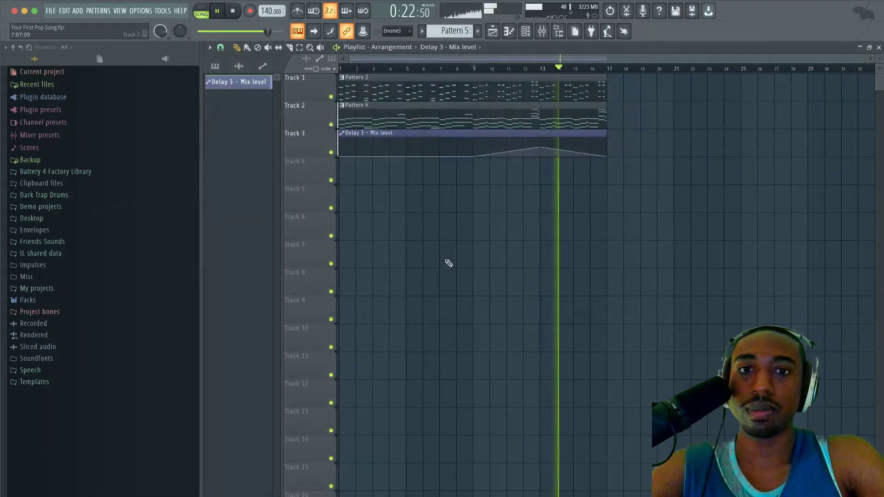
left_click(542, 31)
right_click(410, 246)
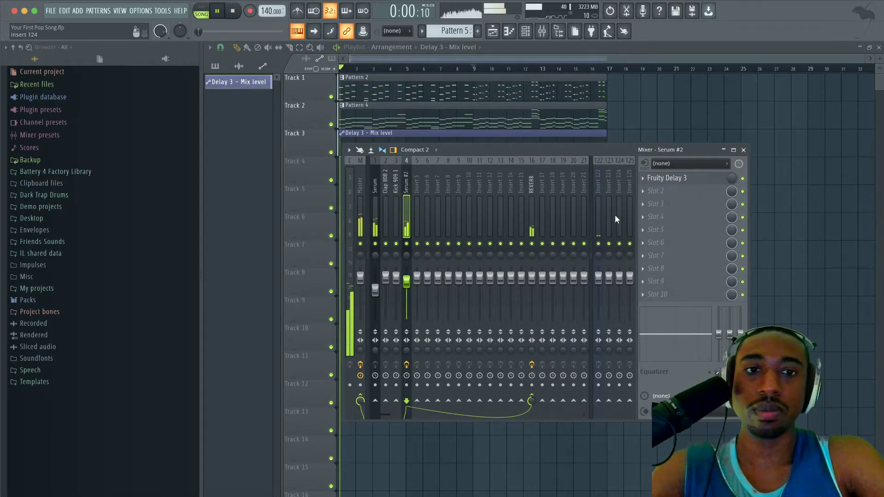
key("Escape")
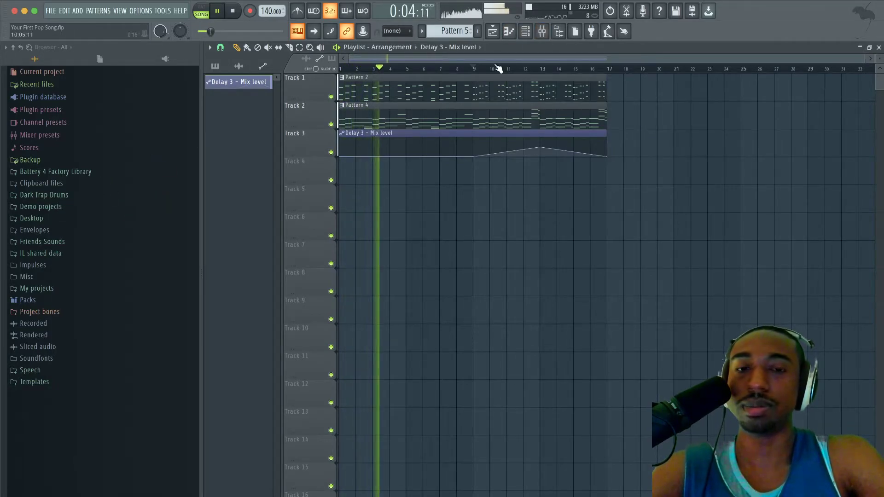
Browse to Friends Sounds > AAA Drums FAST > RnB and preview the 808 TIK TOK sample
left_click(526, 31)
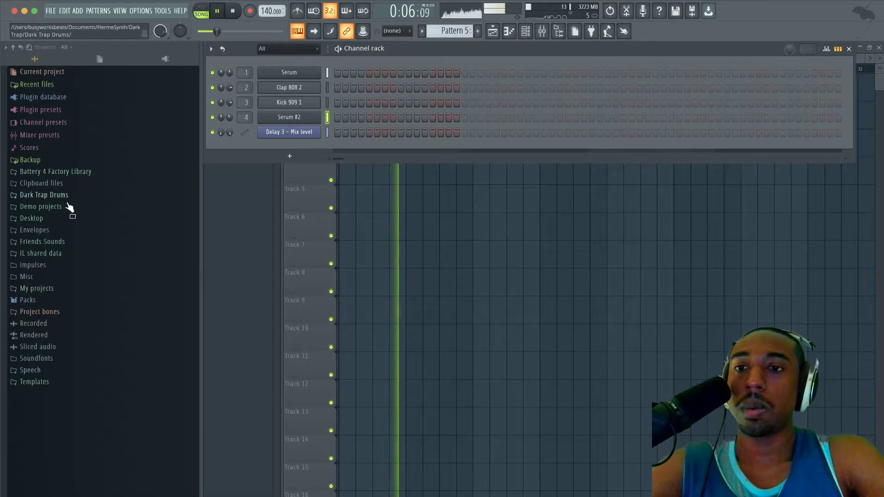
left_click(59, 242)
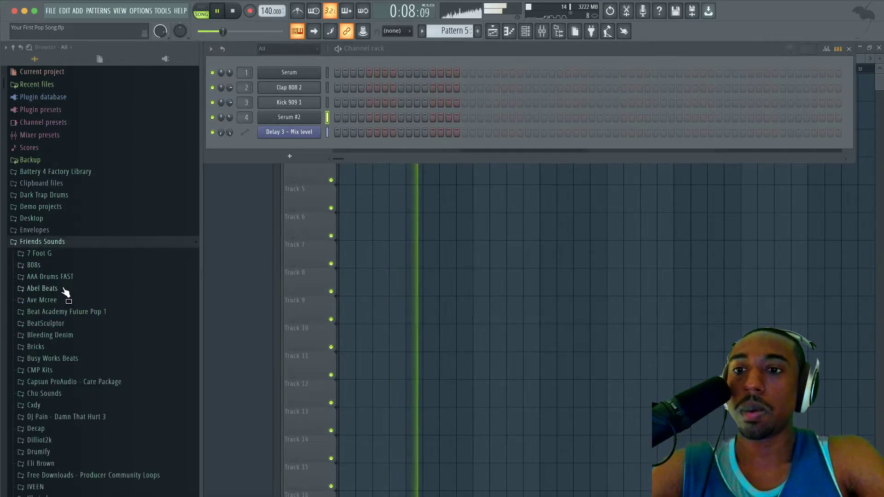
left_click(70, 277)
left_click(70, 300)
left_click(73, 310)
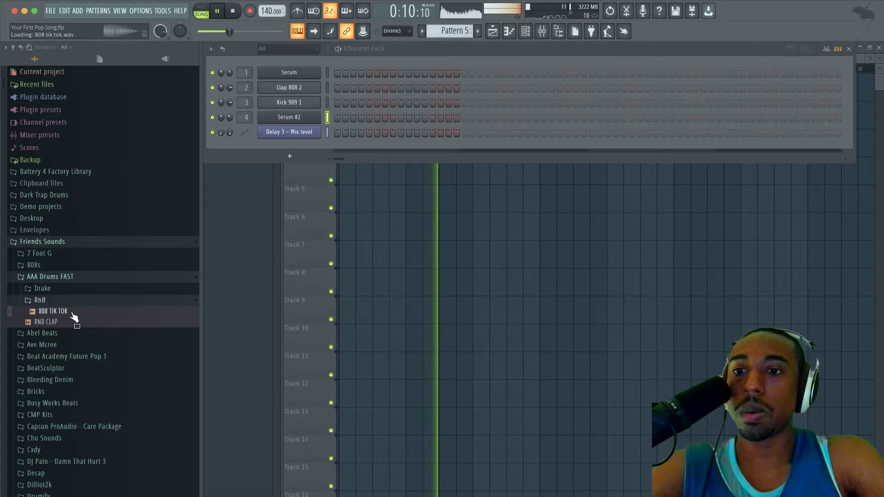
Load 808 TIK TOK into a new sampler channel and route it to mixer track 5
right_click(72, 311)
left_click(95, 323)
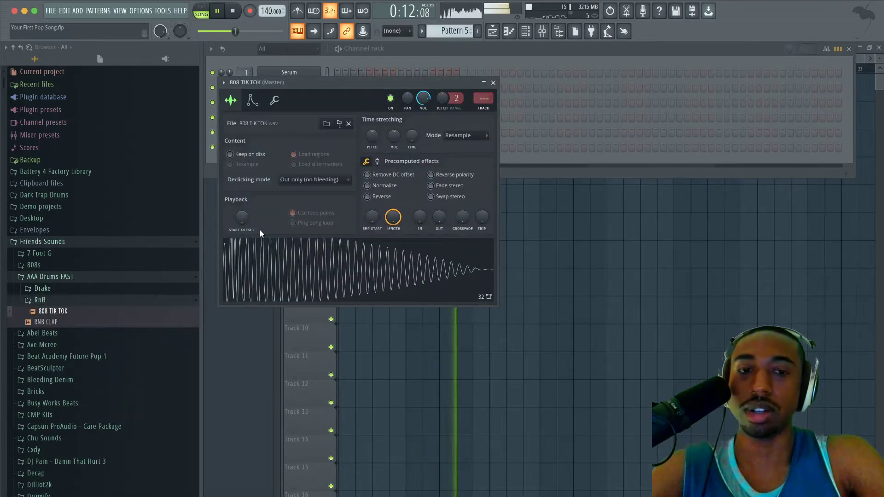
key("ctrl+l")
key("space")
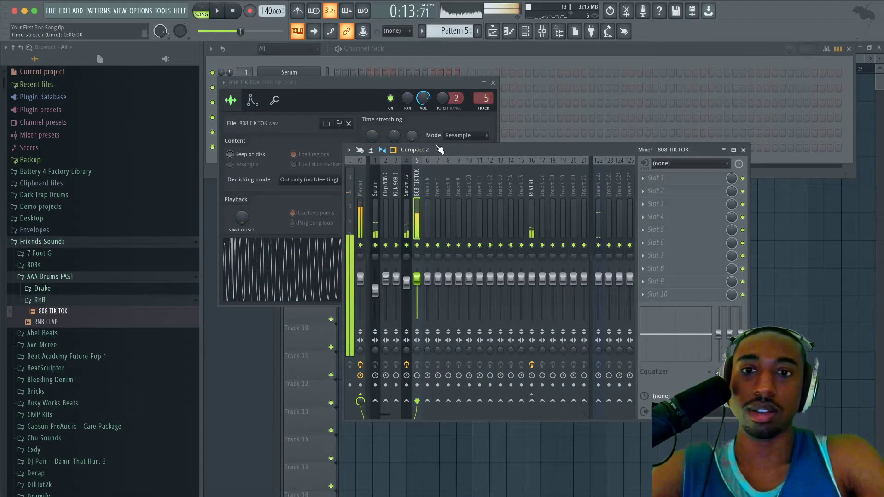
Add Fruity soft clipper to slot 2 of the master track and set its threshold to 0.0 dB
left_click(651, 192)
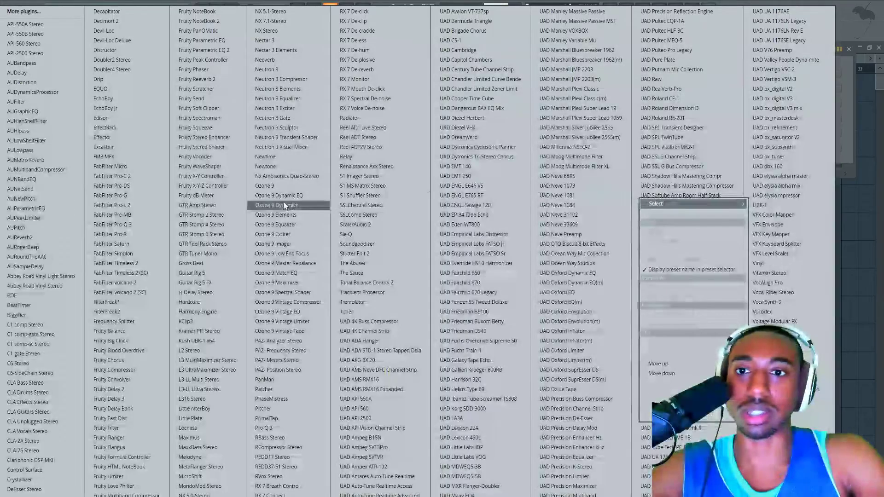
left_click(225, 108)
left_click_drag(250, 140, 250, 124)
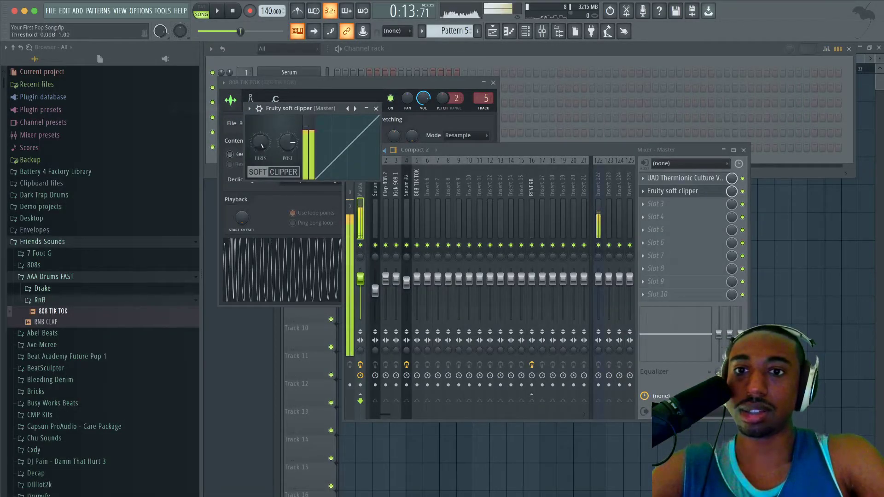
View the master's UAD Thermionic Culture Vulture settings, and close the plugin, channel and mixer windows
left_click(676, 178)
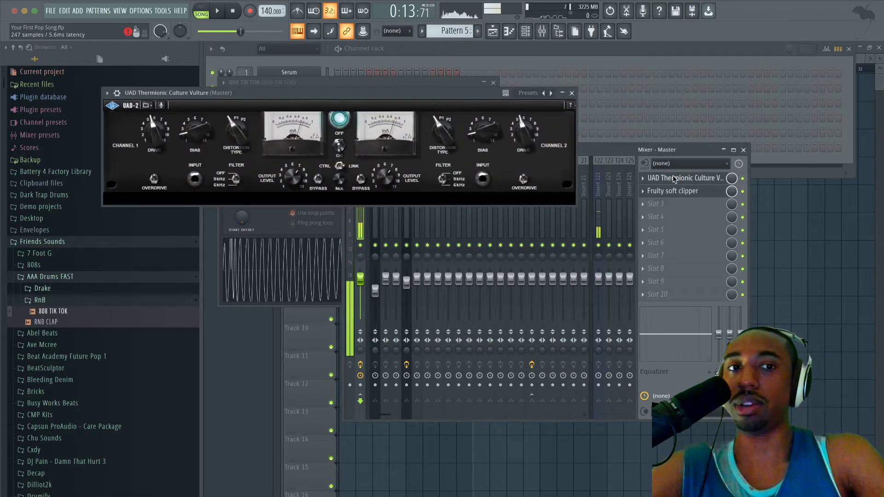
left_click(573, 93)
left_click(493, 83)
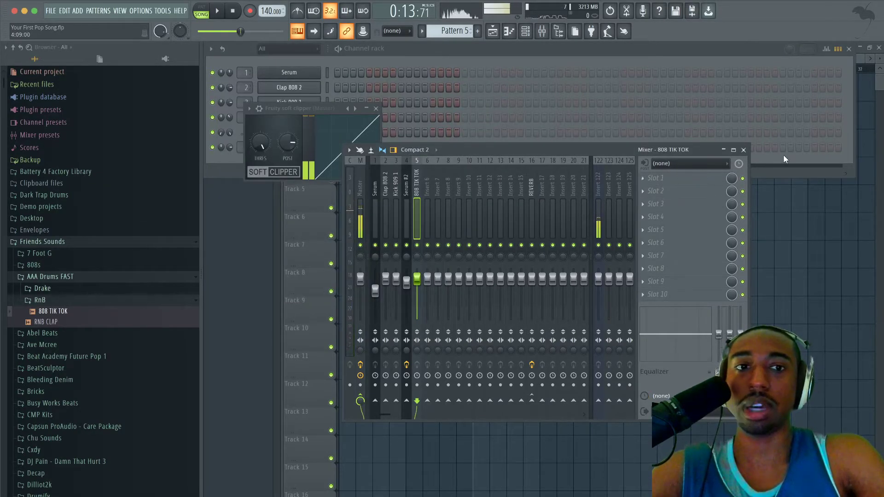
left_click(744, 150)
key("F12")
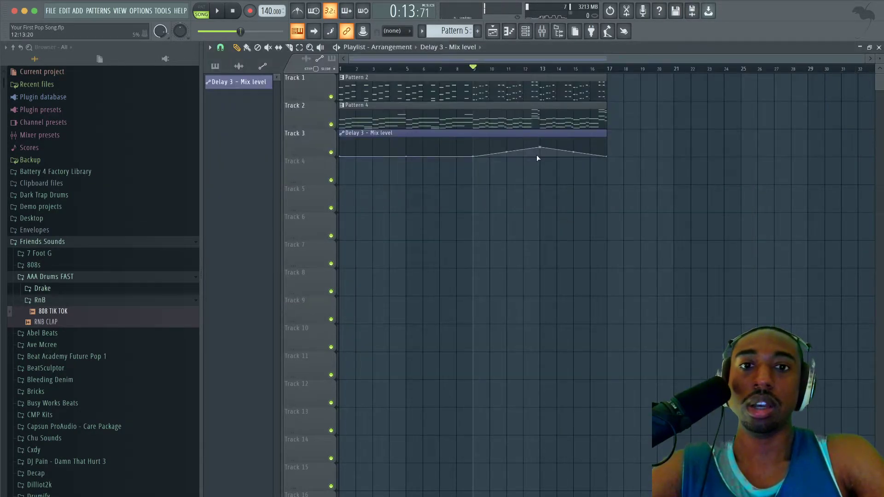
Record the 808 TIK TOK channel live into Pattern 5 while the song plays
left_click(527, 31)
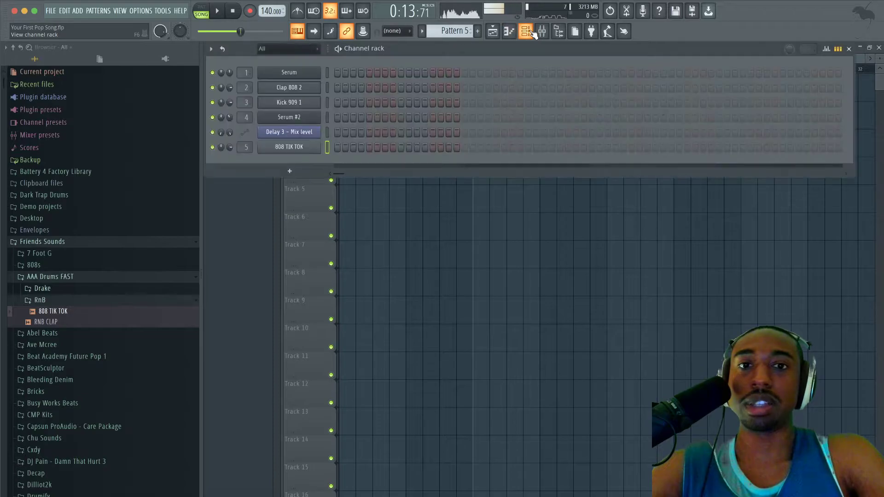
left_click(251, 12)
left_click(430, 308)
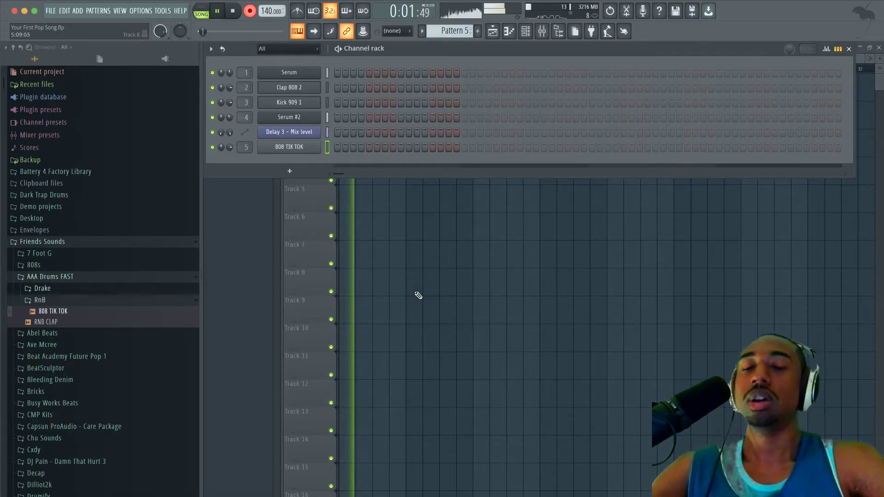
key("F6")
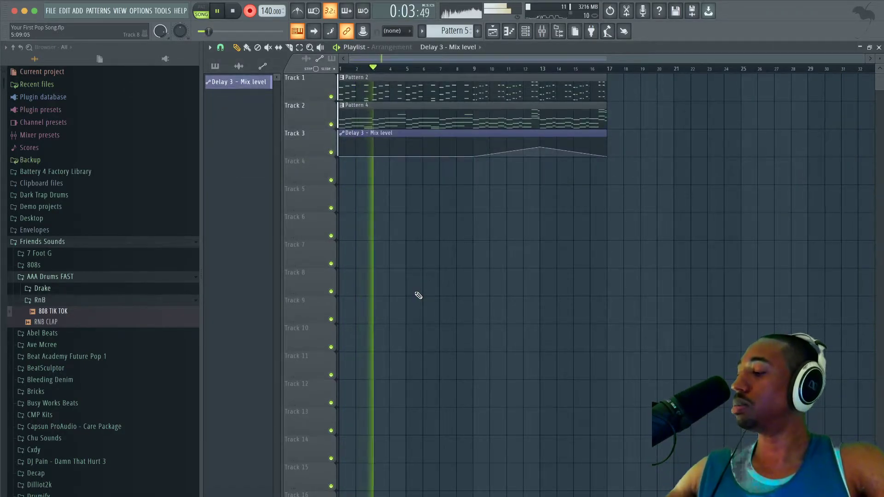
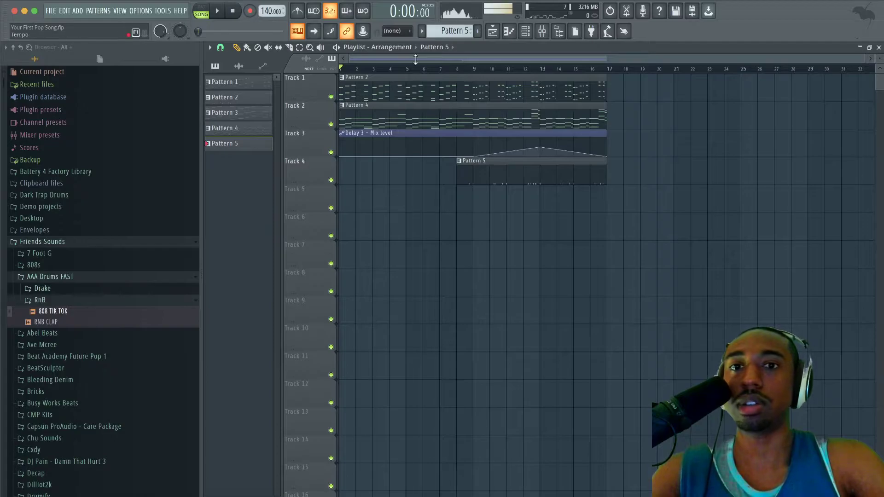
Quantize the recorded 808 TIK TOK notes in the piano roll, play the result and close the piano roll
left_click(525, 31)
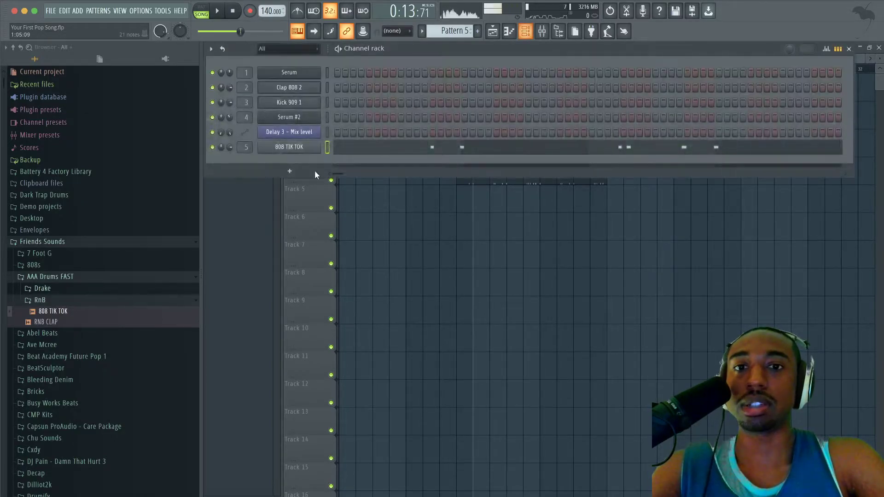
left_click(546, 35)
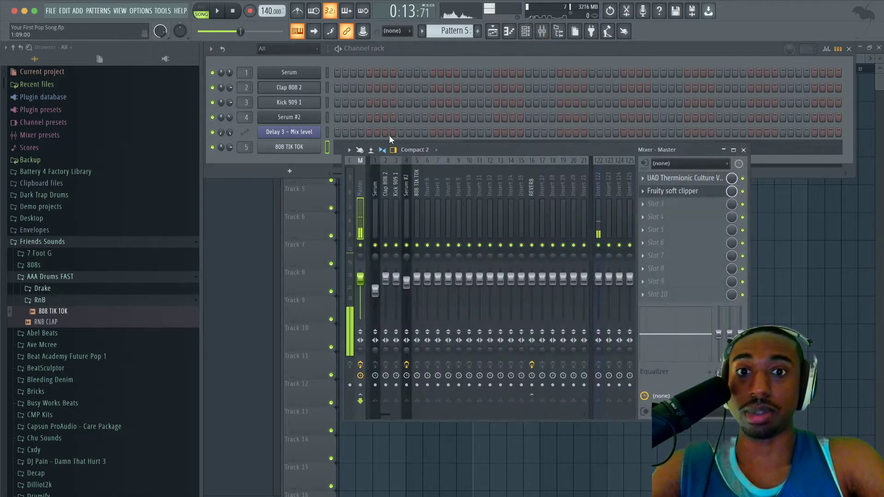
left_click(319, 158)
left_click(349, 150)
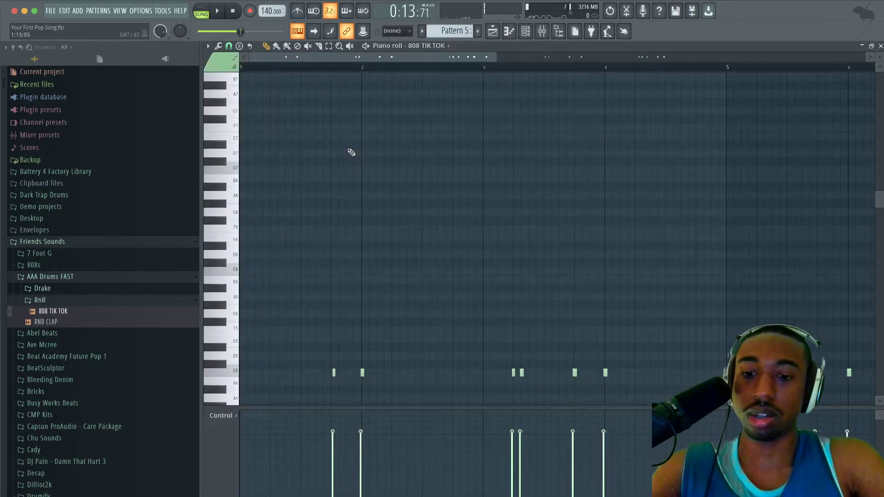
key("alt+q")
key("Return")
key("space")
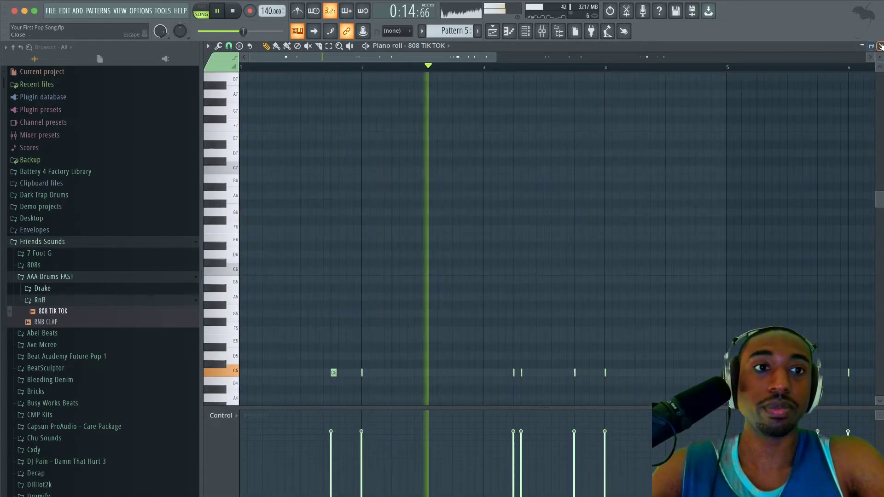
left_click(880, 46)
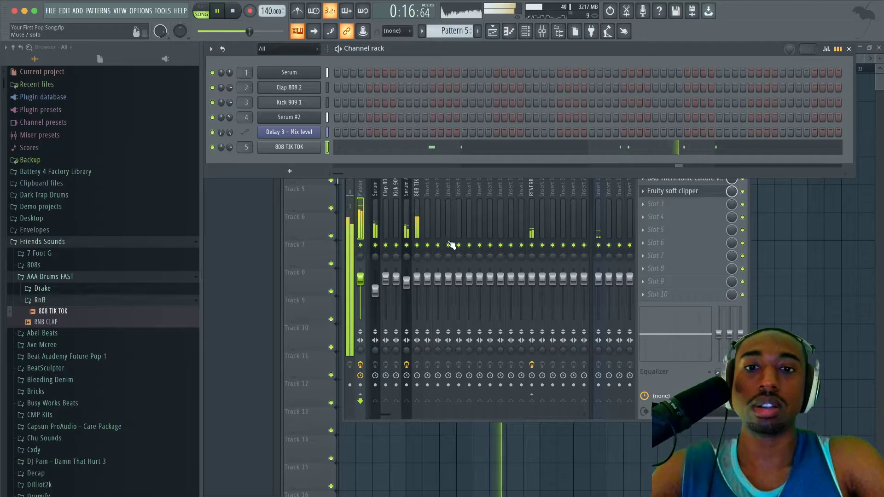
Lower the mixer volume of the 808 TIK TOK track slightly and close the mixer
left_click_drag(417, 278, 417, 288)
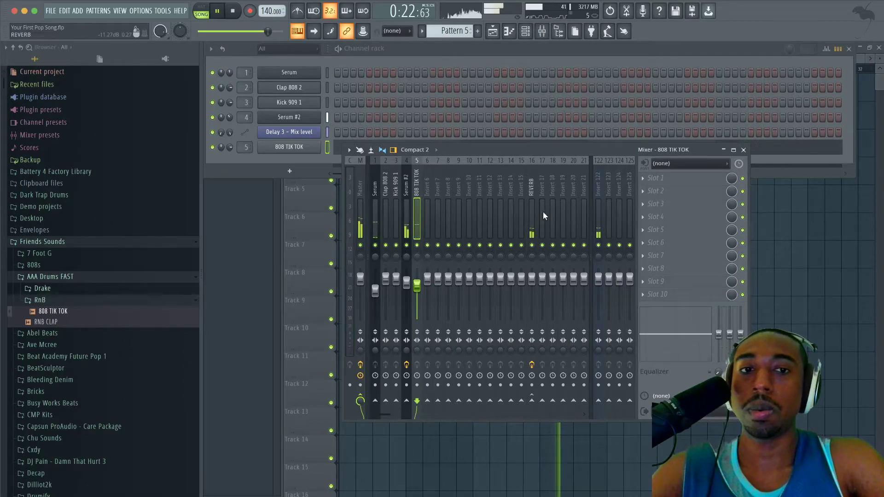
left_click(744, 150)
right_click(535, 236)
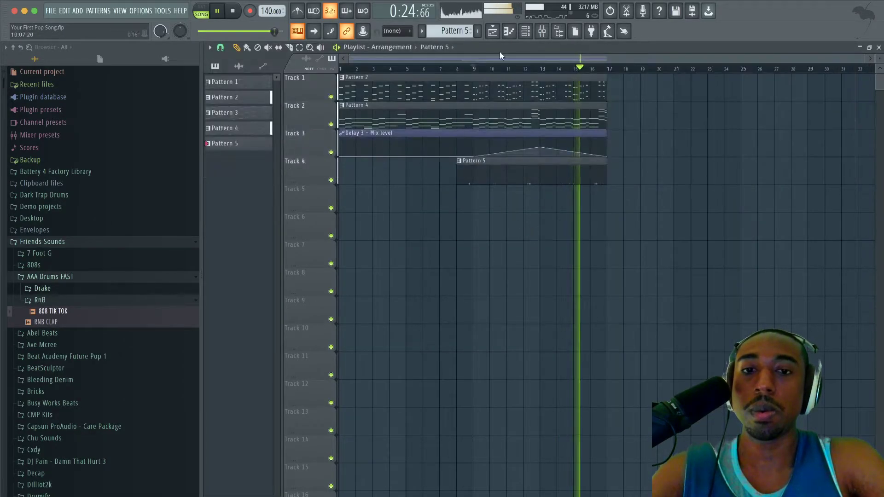
Delete the Clap 808 2 and Kick 909 1 channels from the channel rack
left_click(526, 31)
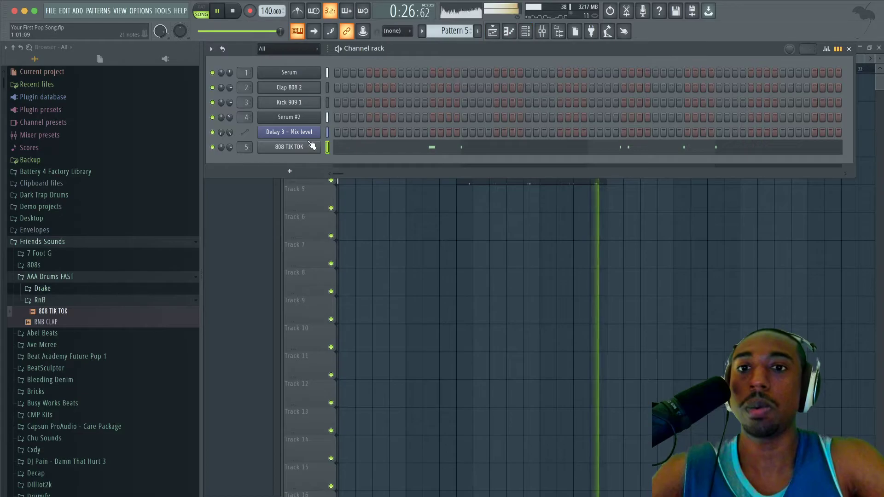
right_click(317, 92)
key("d")
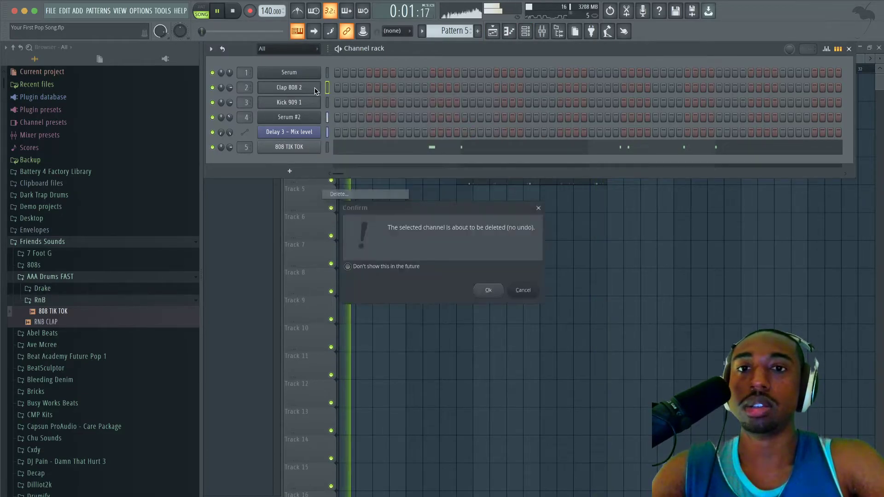
key("Return")
right_click(314, 88)
key("d")
key("Return")
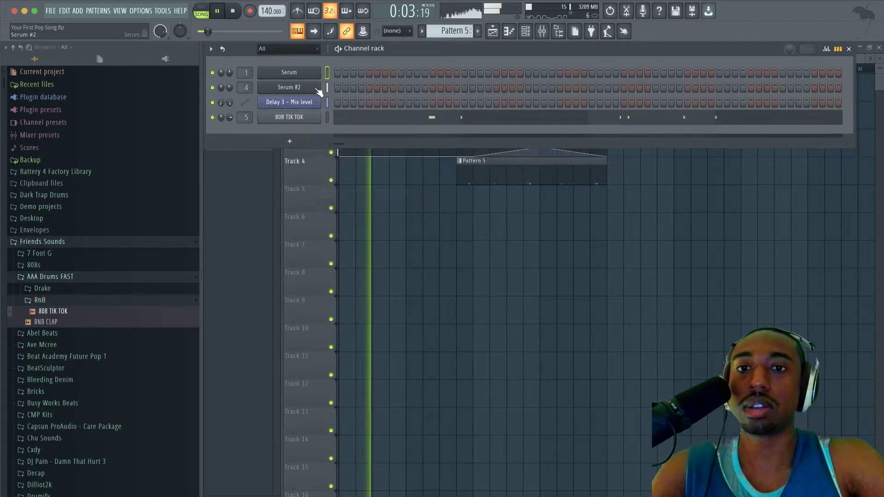
Load the RNB CLAP sample into a new channel, route it to mixer track 6 and close its settings
left_click(68, 322)
right_click(68, 322)
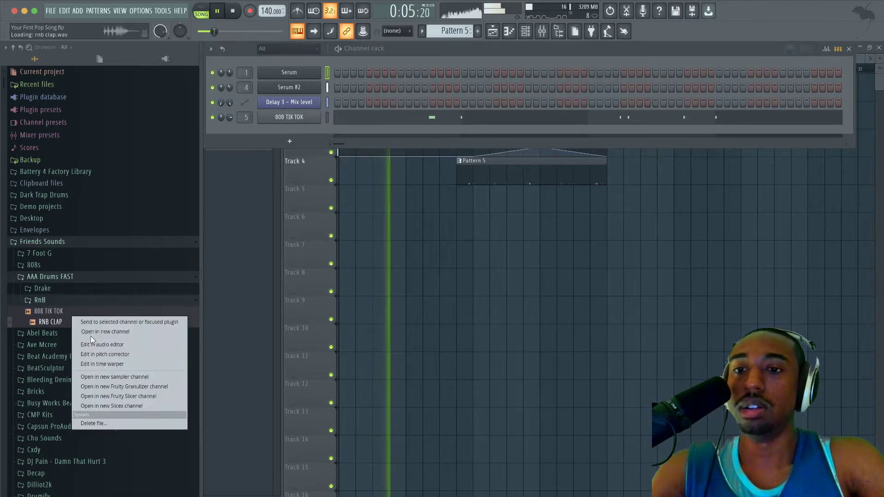
left_click(112, 330)
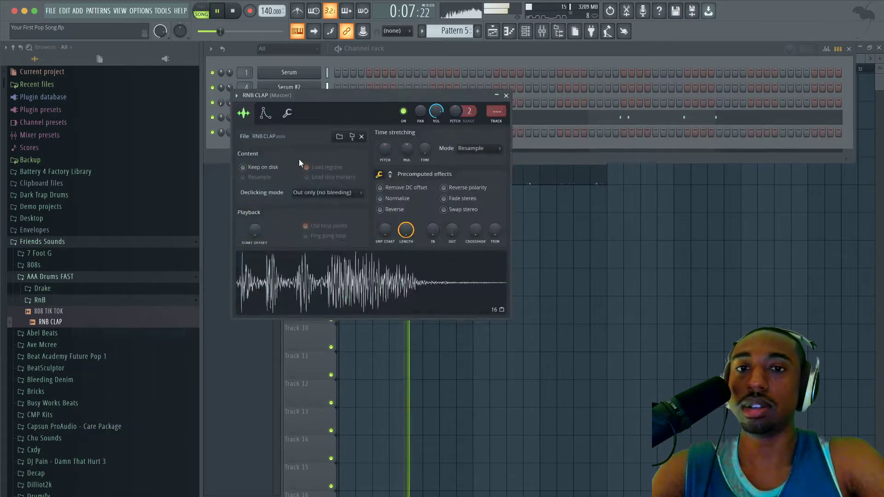
key("ctrl+l")
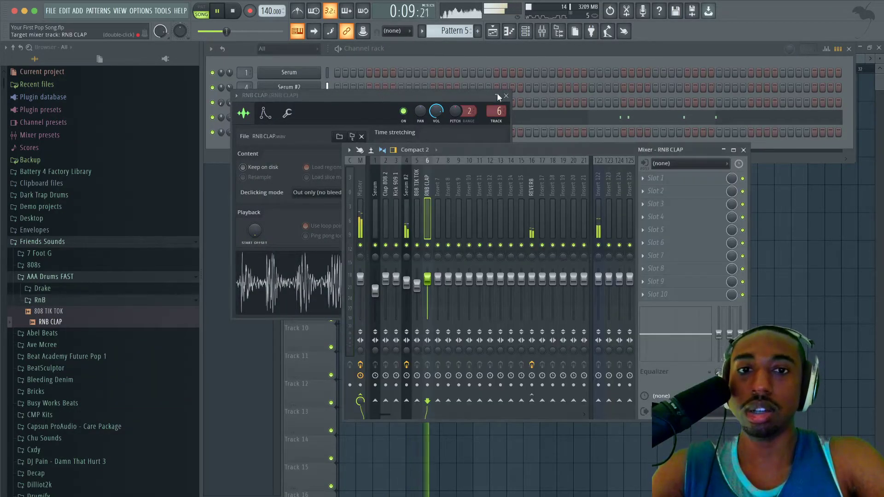
left_click(507, 96)
Switch to the empty Pattern 6 and place RNB CLAP hits on steps 9 and 25
left_click_drag(454, 30, 453, 26)
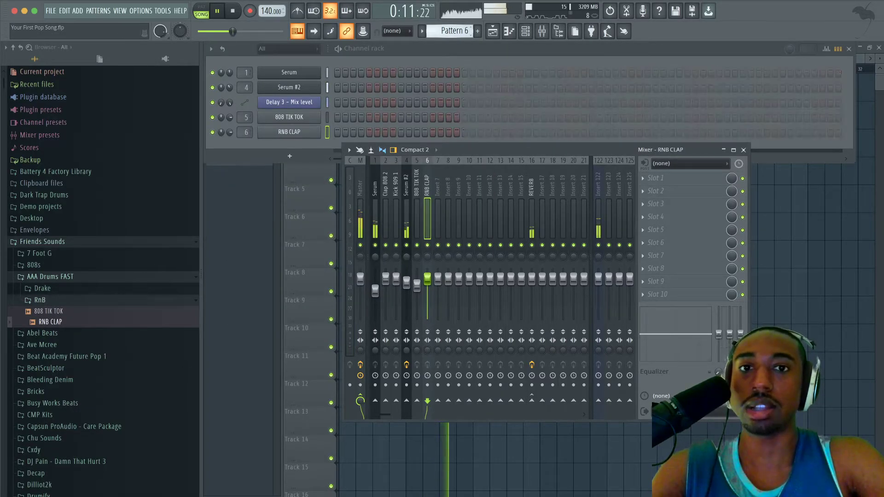
left_click(400, 132)
left_click(528, 132)
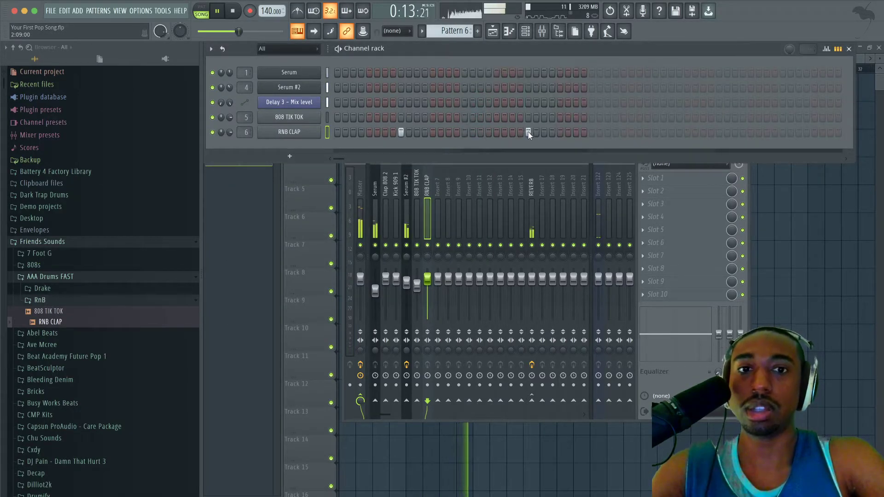
Place four consecutive Pattern 6 clips on Track 5 from bar 9 to bar 17, with playback moved to bar 8
right_click(782, 244)
left_click(458, 205)
left_click_drag(473, 70, 456, 69)
key("F6")
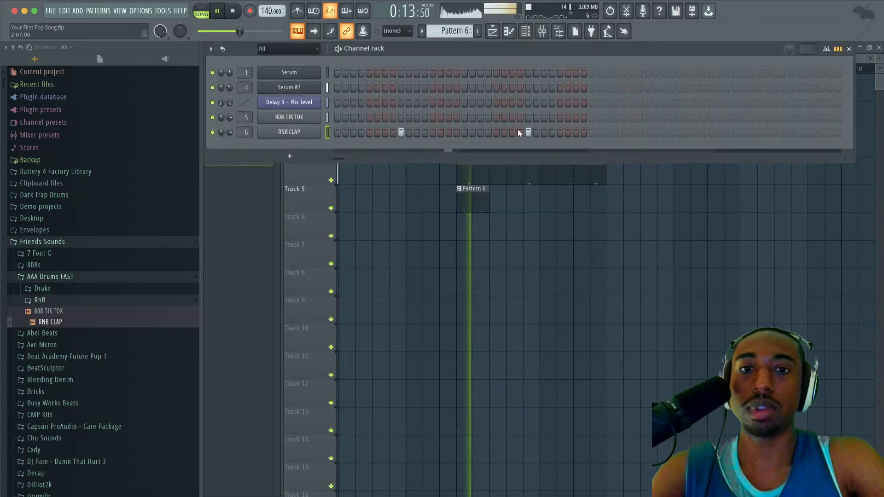
left_click_drag(480, 198, 494, 197)
left_click(513, 198)
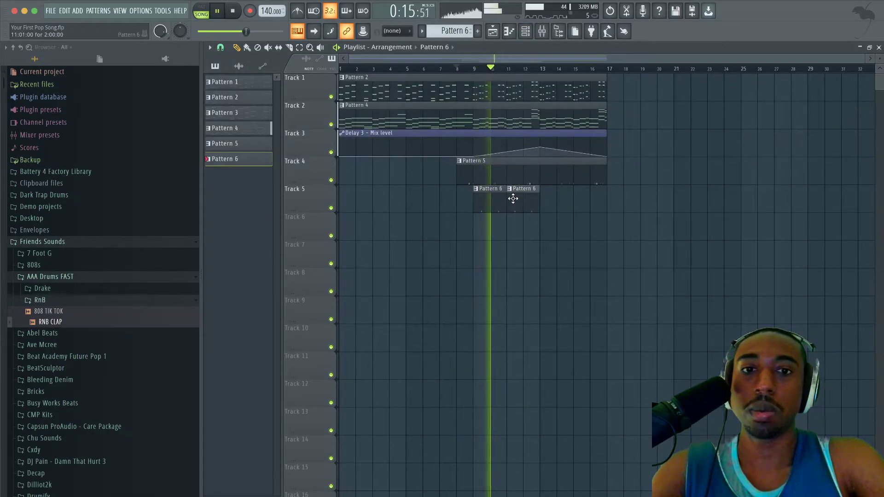
left_click(547, 204)
left_click(582, 203)
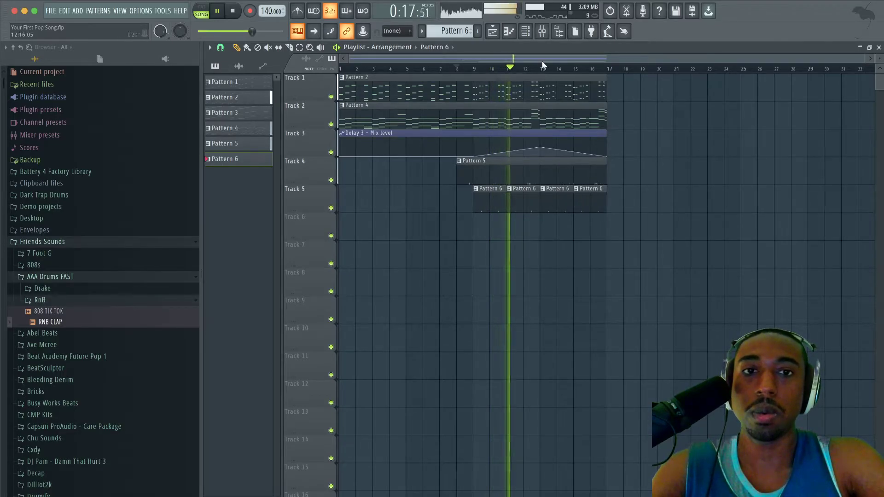
Select the 808 TIK TOK mixer track and load the Dark Trap Drums sample Hi Hat - Trap Closed Noise Short into a new channel
left_click(543, 32)
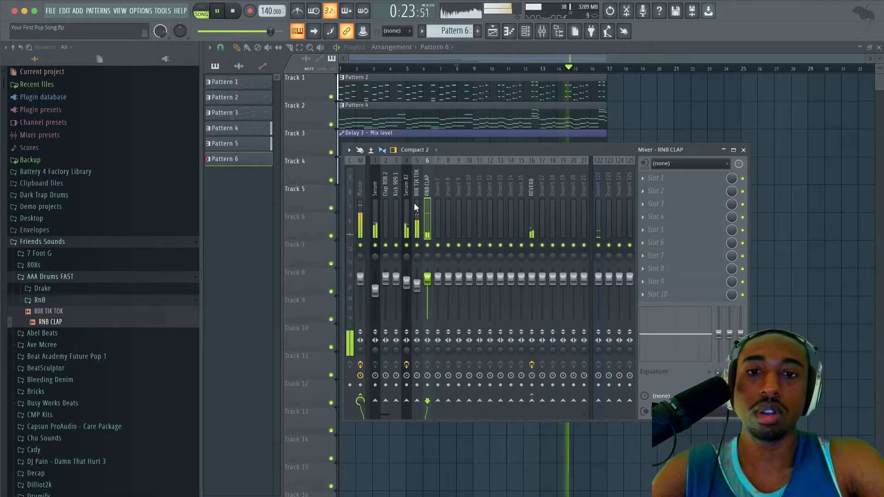
left_click(419, 215)
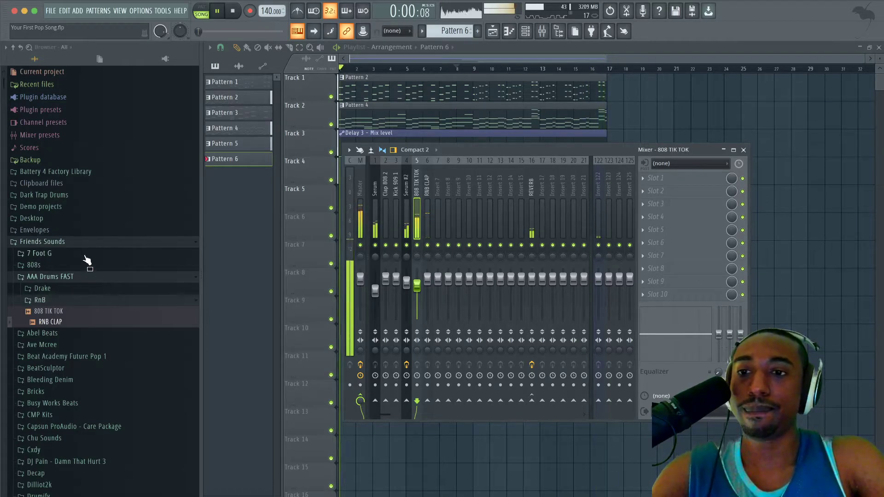
left_click(83, 196)
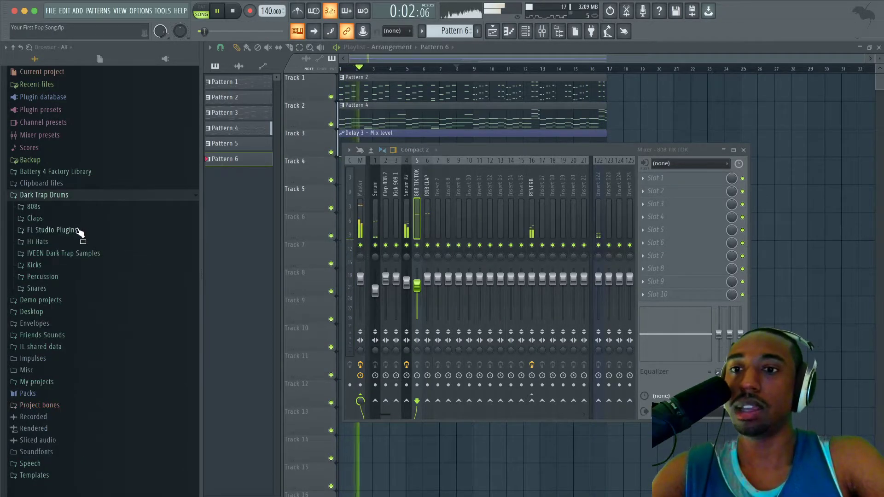
left_click(70, 243)
right_click(95, 275)
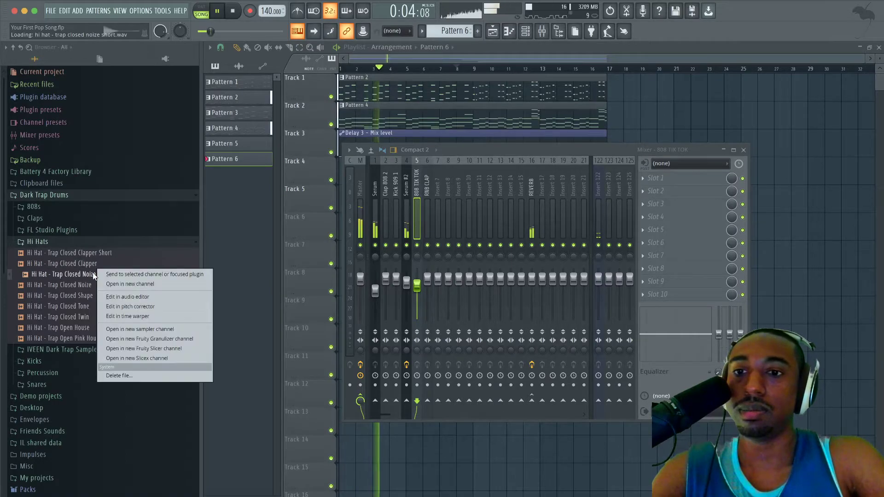
left_click(114, 286)
left_click(87, 242)
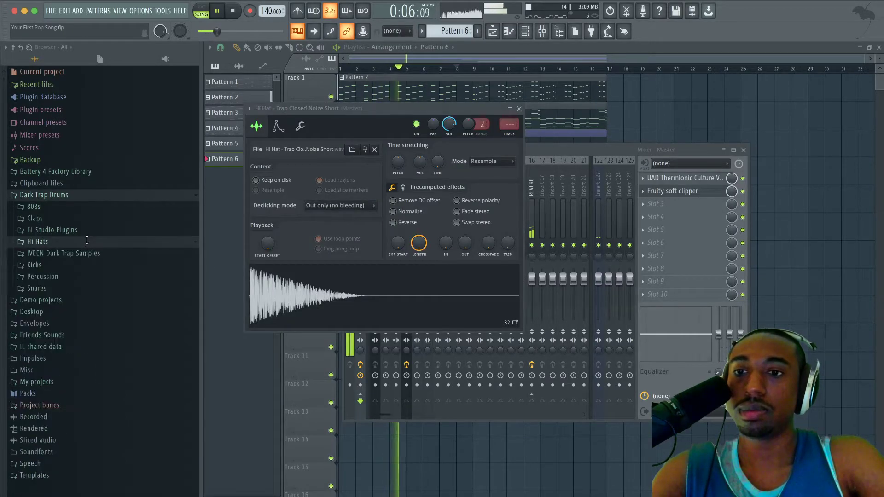
Audition the Dark Trap Drums percussion samples and load Percussion - Trap Rims into a new channel
left_click(73, 289)
left_click(74, 288)
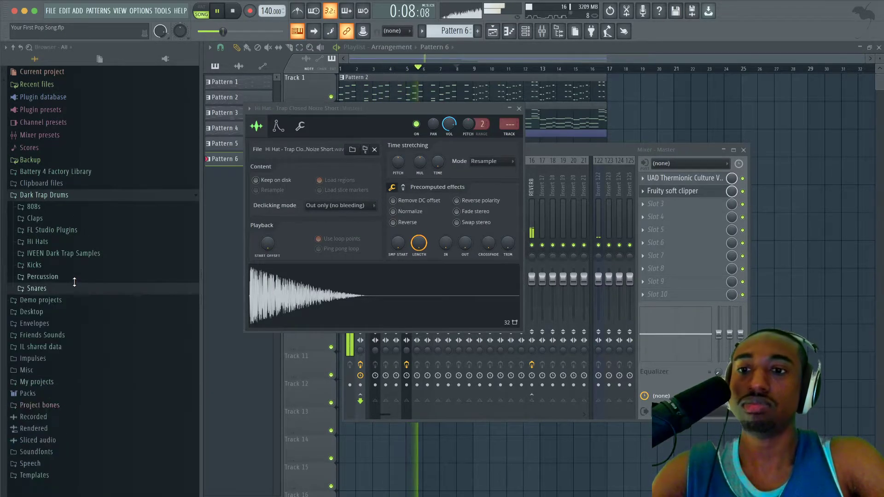
left_click(75, 277)
left_click(75, 298)
left_click(76, 298)
left_click(91, 320)
left_click(90, 331)
left_click(89, 341)
left_click(86, 310)
right_click(87, 310)
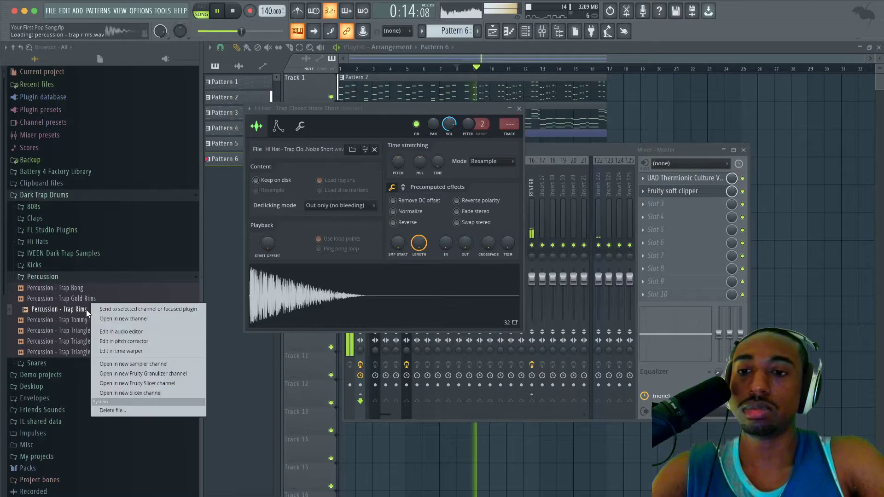
left_click(106, 320)
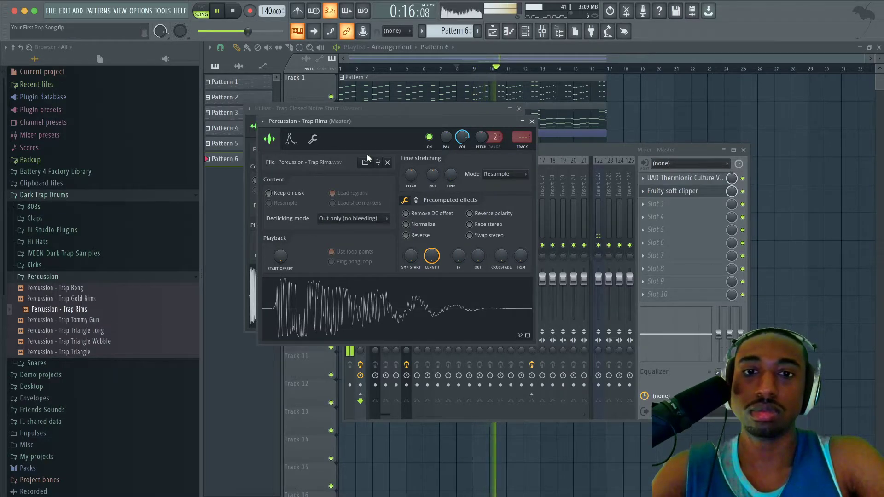
Route the new Trap Rims and Trap Closed Noise Short channels to their own mixer tracks and close their settings
left_click(371, 107)
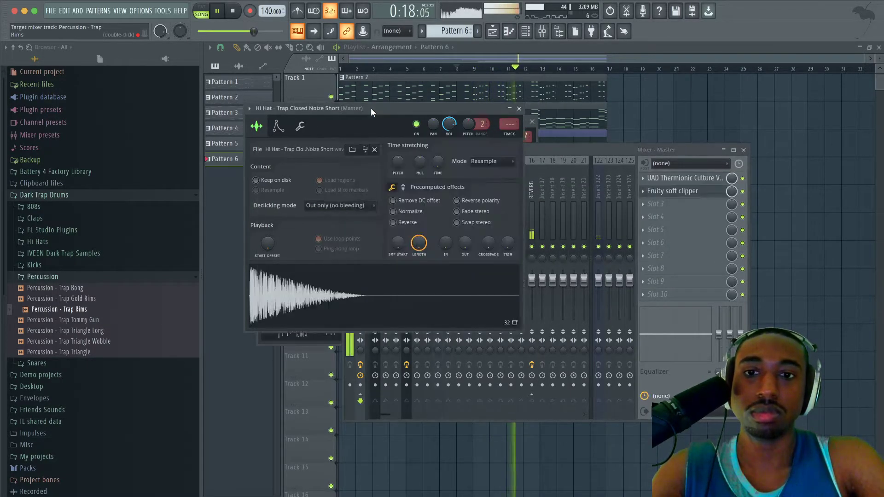
key("ctrl+l")
left_click(677, 103)
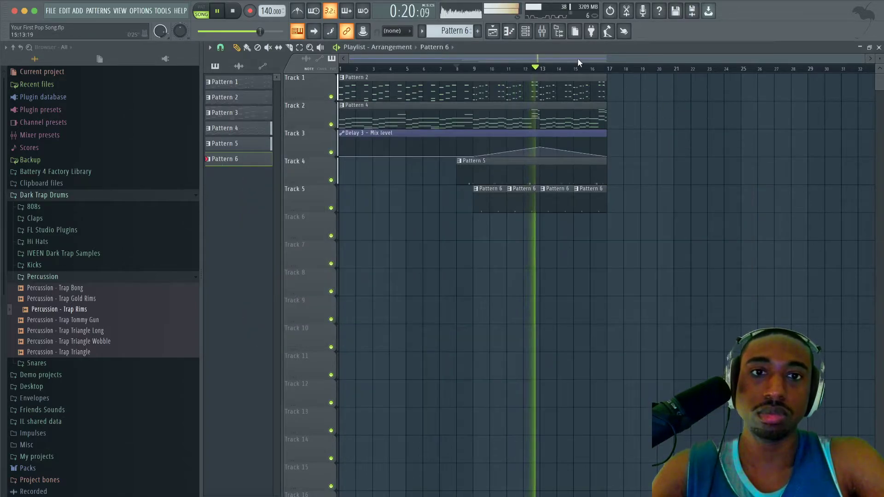
Stop the song and add UAD Thermionic Culture Vulture to slot 1 of the 808 TIK TOK mixer track
left_click(544, 33)
key("space")
left_click(420, 195)
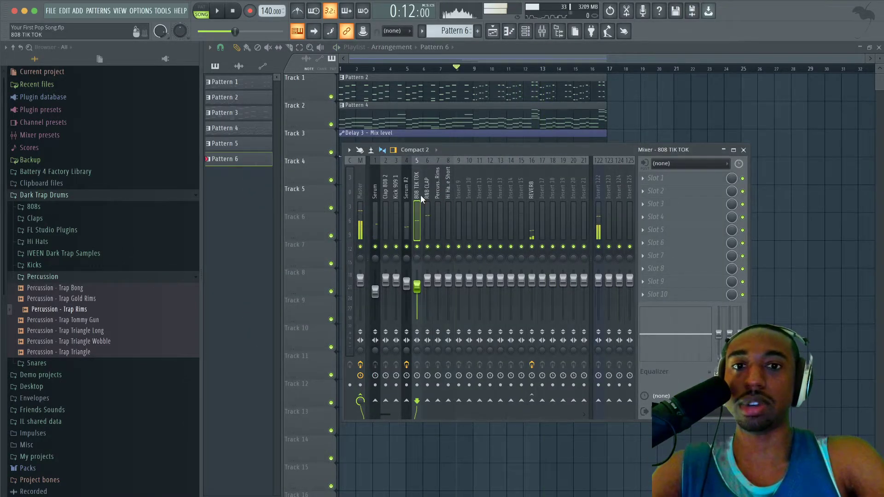
left_click(690, 183)
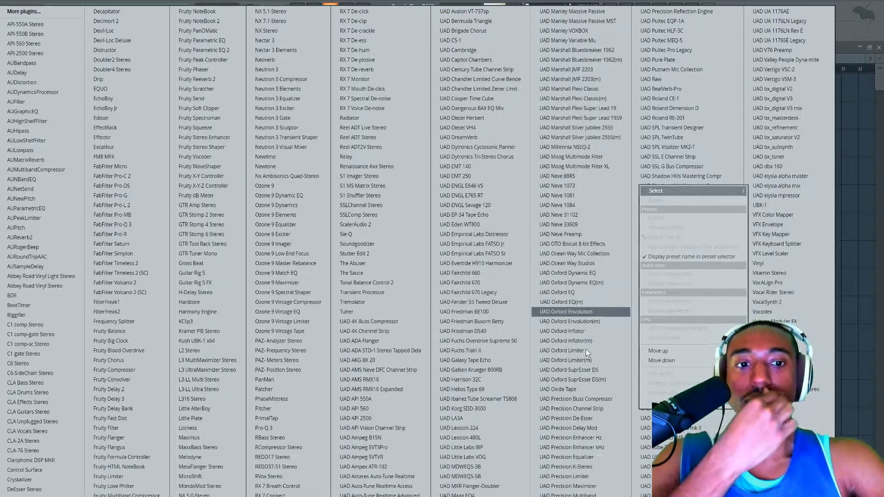
left_click(677, 370)
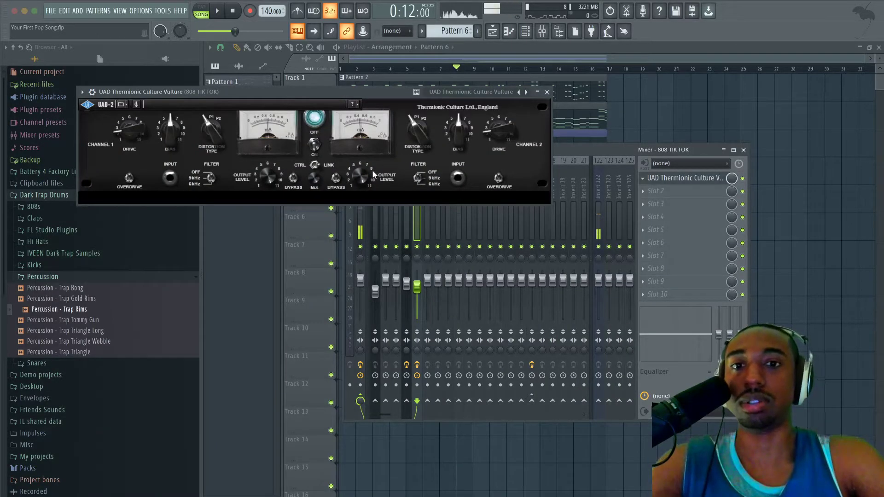
Set the 808's Culture Vulture drive to about 4.1 during playback and its mixer volume to 83%, and close both windows
key("space")
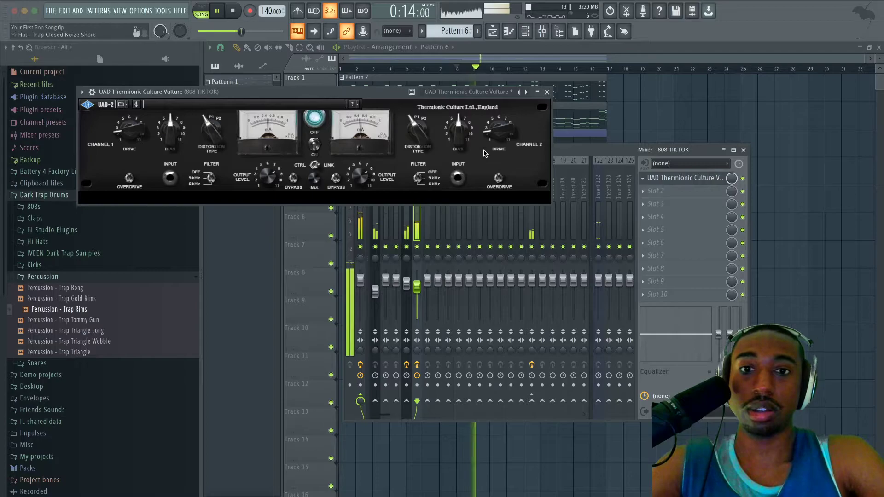
mouse_move(507, 124)
left_mouse_down()
mouse_move(511, 104)
mouse_move(507, 114)
left_mouse_up()
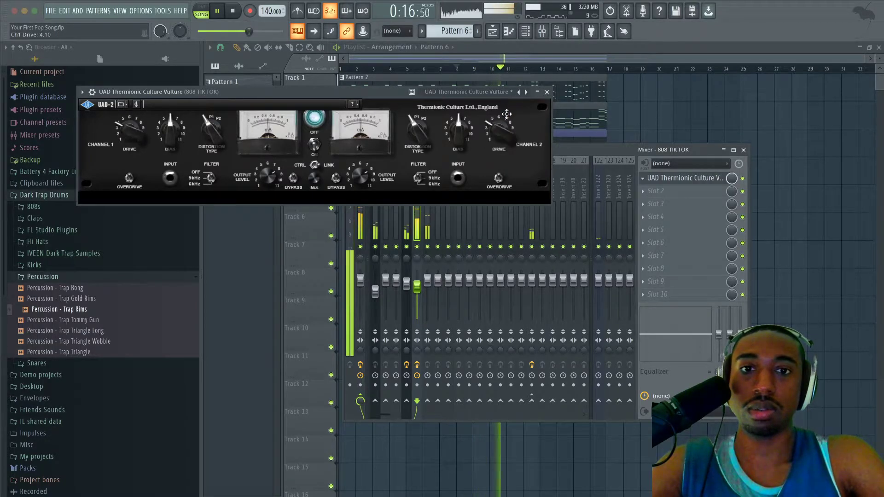
left_click(547, 92)
left_click_drag(416, 286, 417, 285)
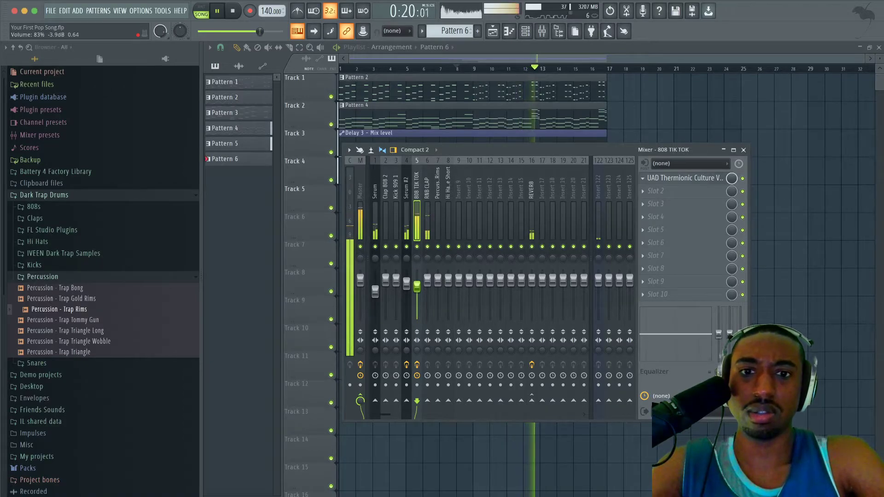
left_click(743, 149)
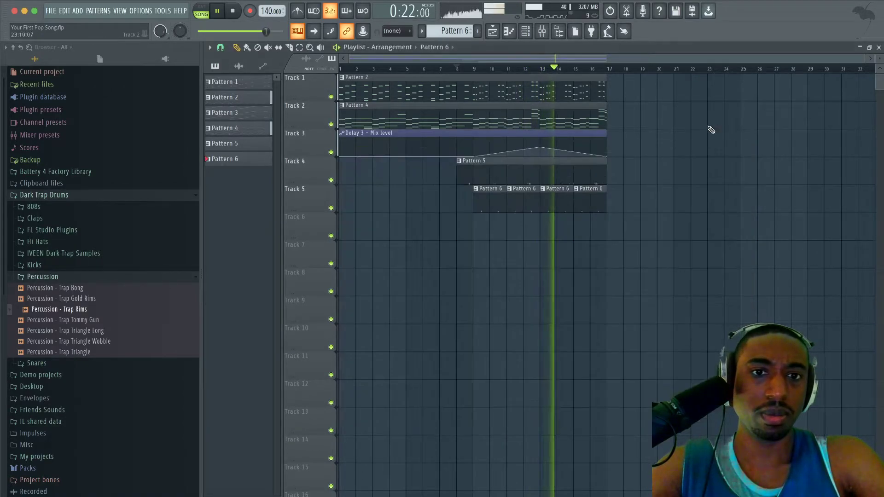
Try Percussion - Trap Rims hits on steps 15 and 19 of Pattern 6 against the playing song
left_click(525, 31)
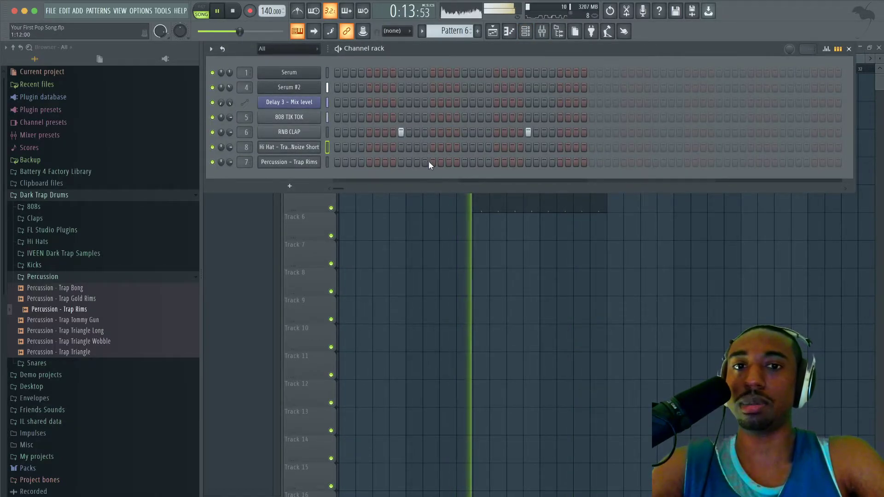
left_click(449, 162)
left_click(480, 163)
key("space")
key("space")
Raise the fade-out amount of the Percussion - Trap Rims sample and close its settings
left_click(306, 162)
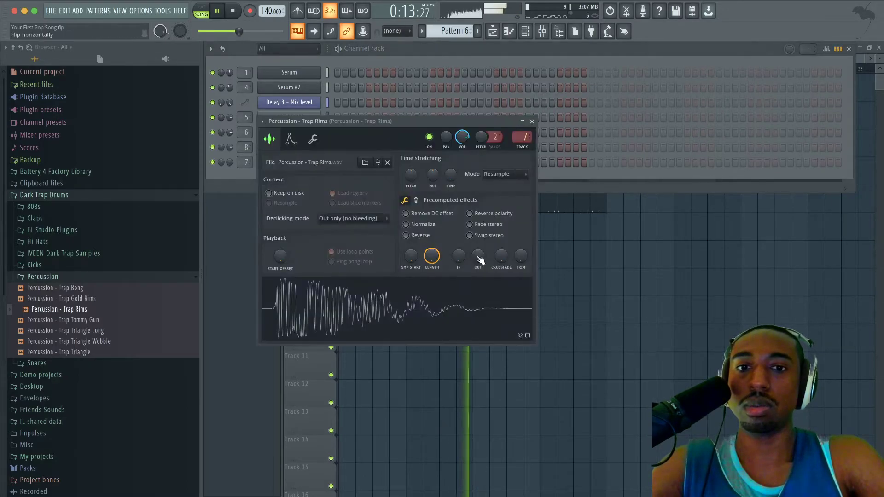
left_click_drag(482, 256, 482, 249)
left_click(533, 122)
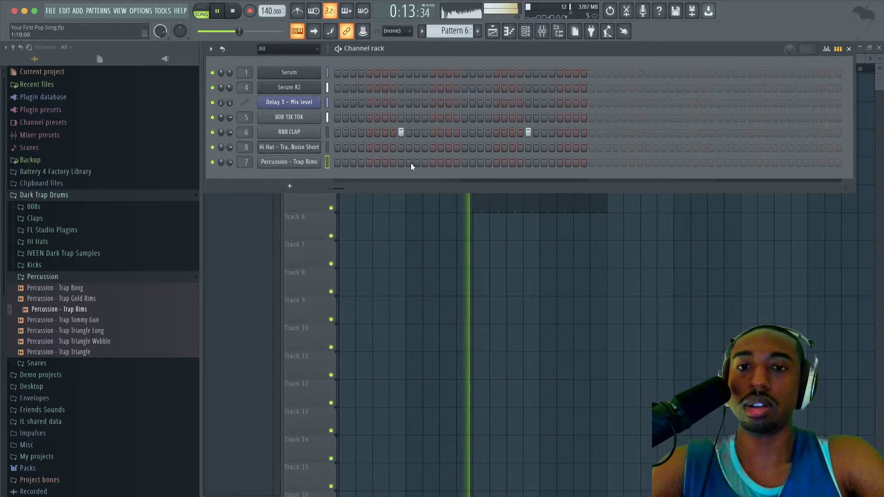
Add Percussion - Trap Rims hits on steps 4, 7, 12, 15, 20, 23, 28 and 31 of Pattern 6 during playback
left_click(362, 162)
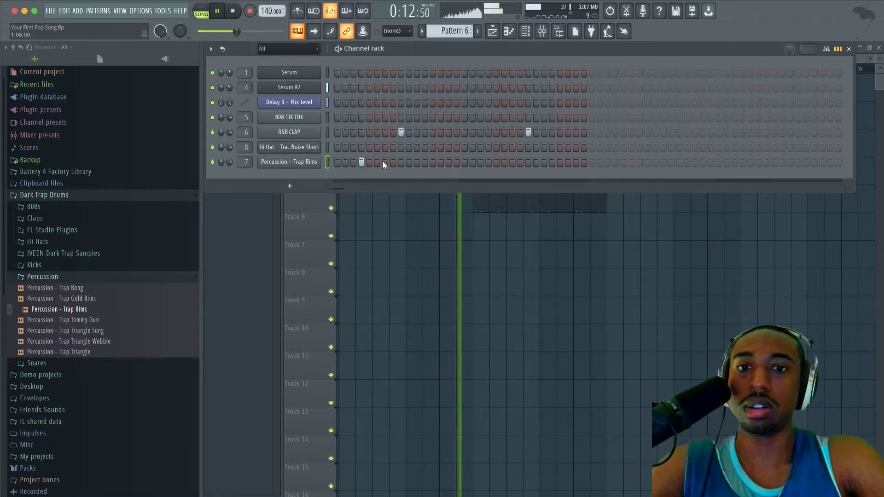
left_click(385, 162)
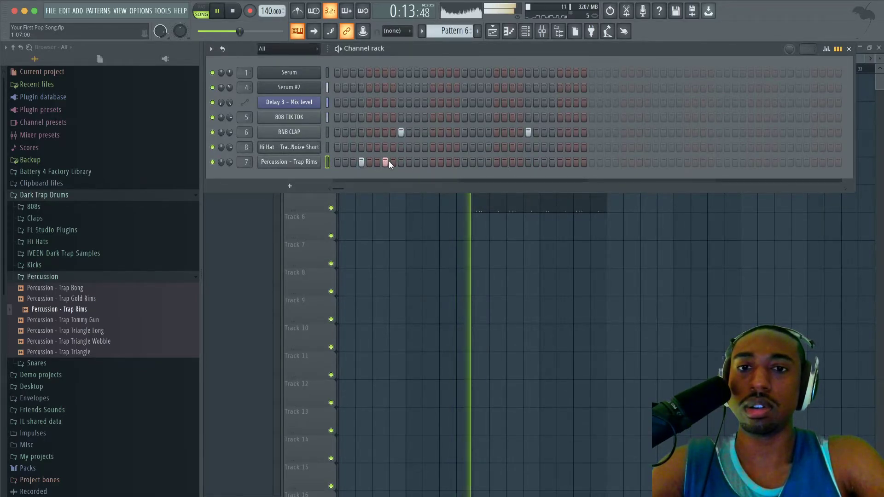
left_click(423, 161)
left_click(456, 162)
left_click(457, 162)
left_click(449, 162)
left_click(488, 162)
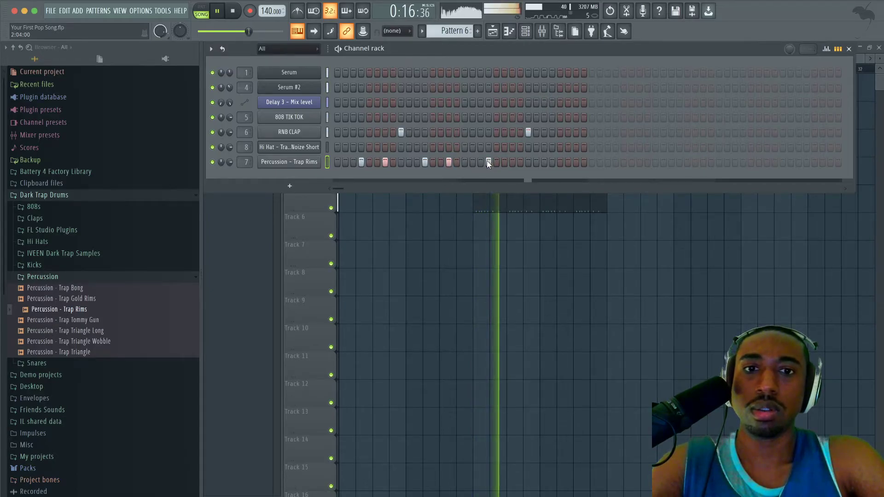
left_click(512, 162)
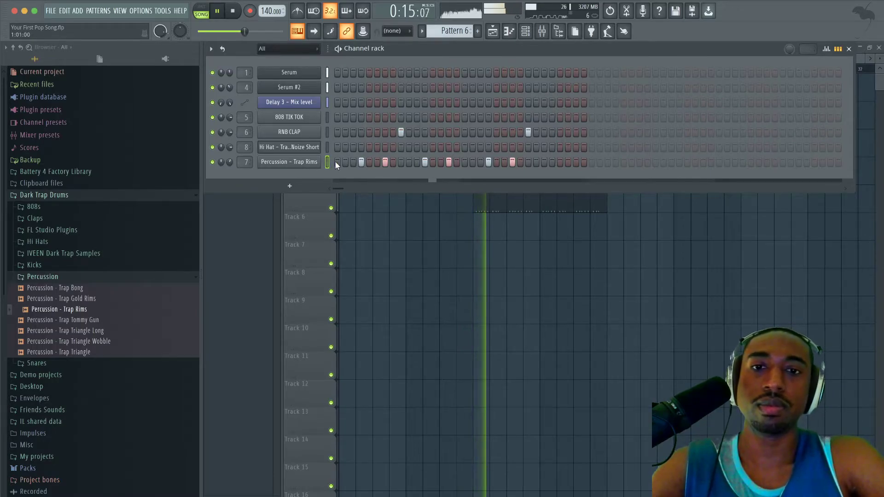
left_click(552, 162)
left_click(576, 162)
Remove the Percussion - Trap Rims hits on steps 4 and 7 of Pattern 6 and close the channel rack
left_click(358, 162)
left_click(383, 162)
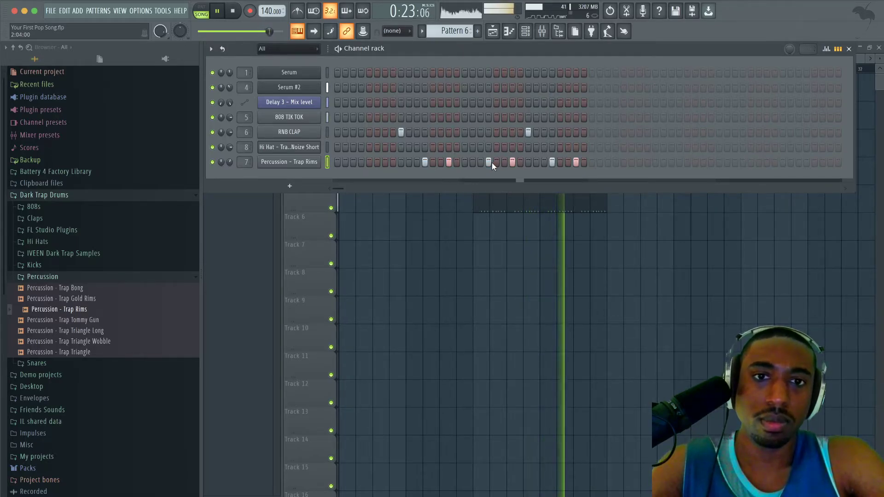
right_click(475, 232)
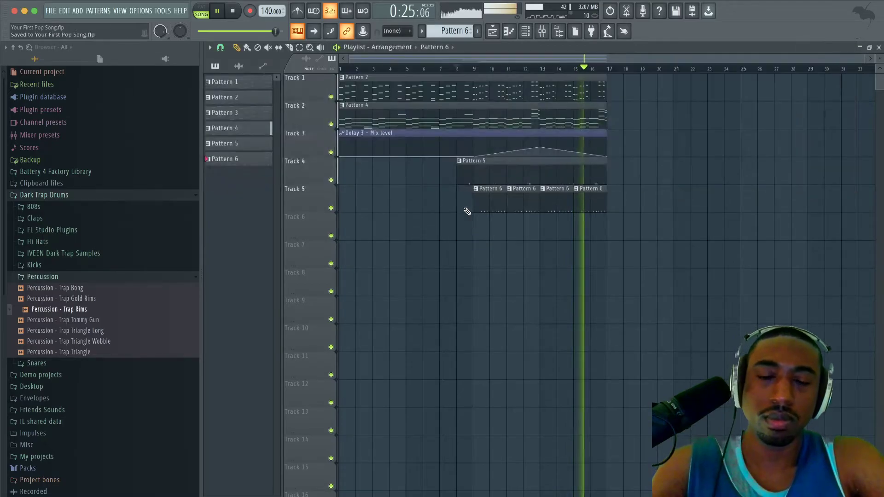
Check the Culture Vulture settings on the 808 TIK TOK mixer track while the song plays
left_click(509, 31)
left_click(512, 31)
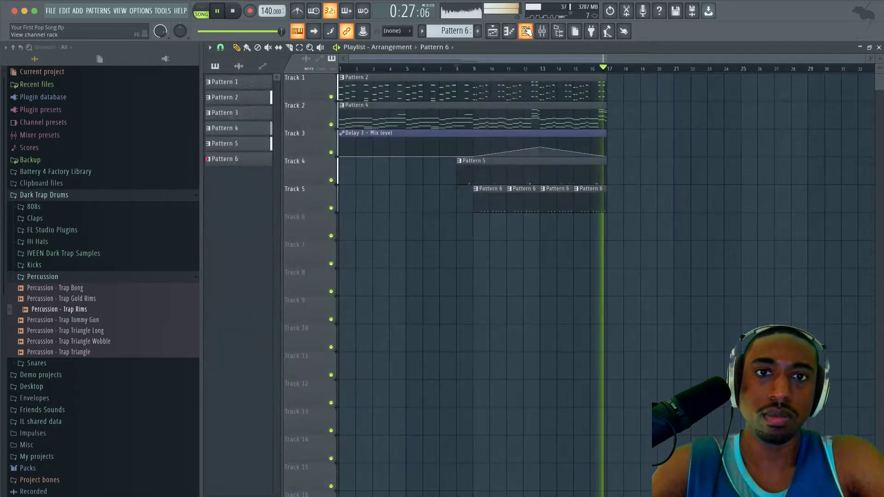
left_click(525, 30)
left_click(542, 31)
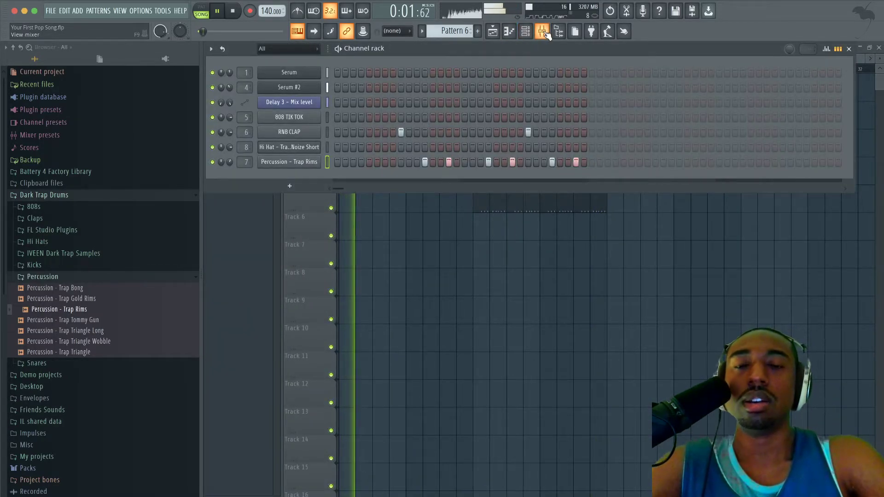
left_click(416, 289)
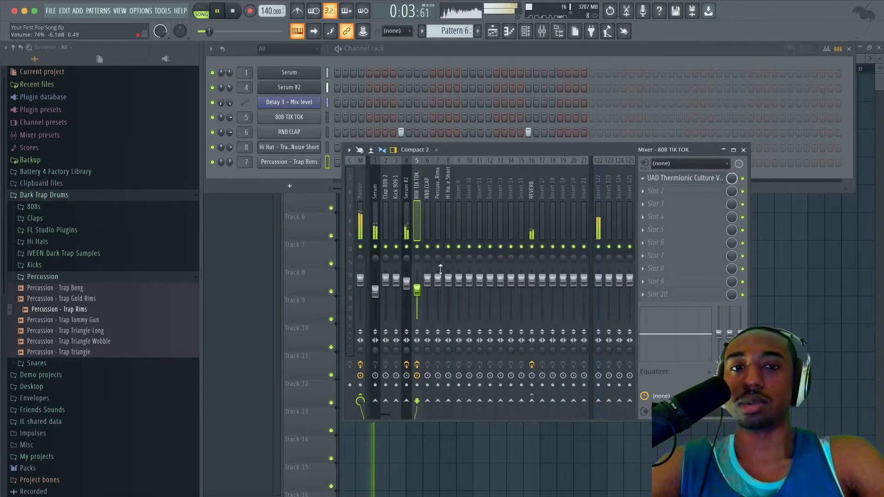
left_click(678, 183)
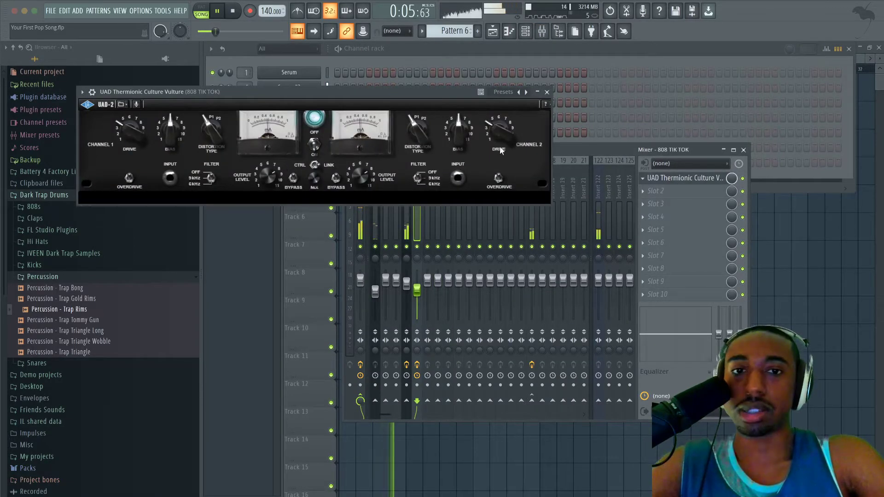
key("F5")
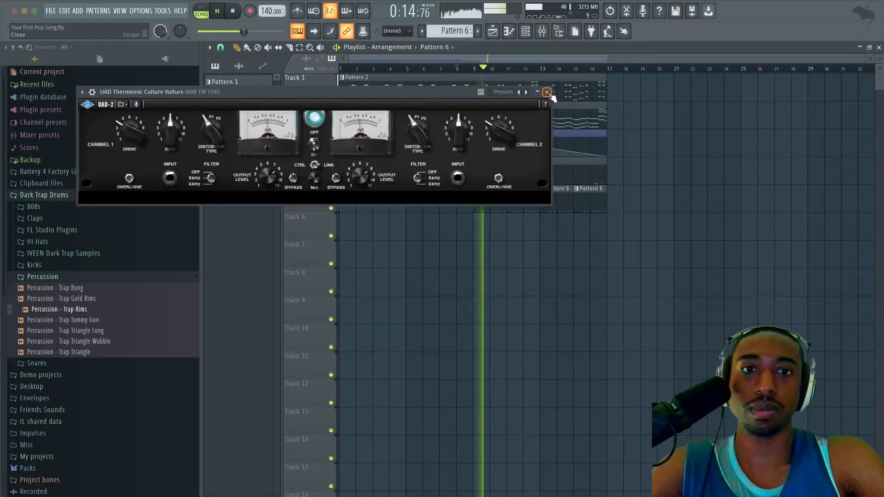
Set the 808 TIK TOK track's Culture Vulture mix to about 88% and close the plugin and mixer
left_click(542, 31)
left_click(525, 31)
left_click(525, 30)
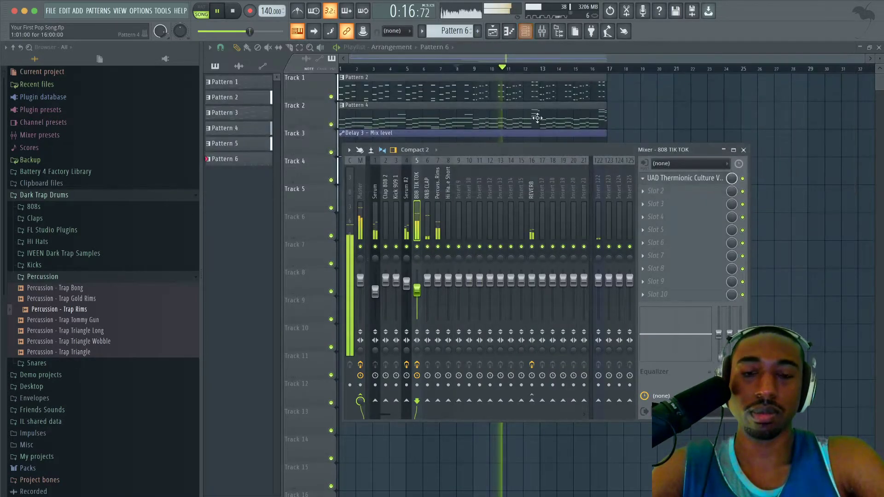
left_click(680, 178)
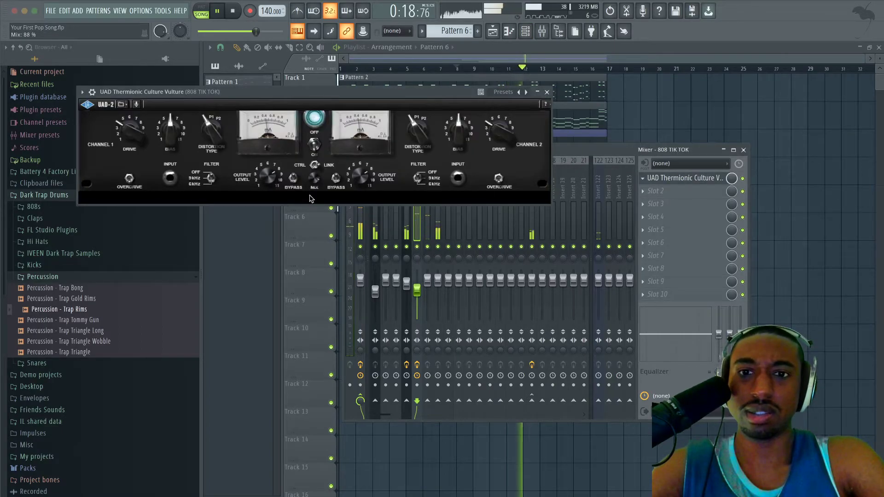
left_click(548, 93)
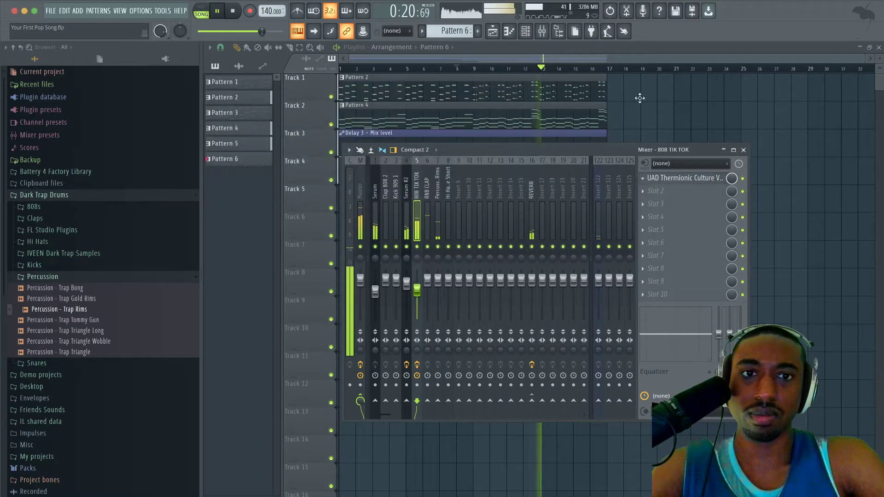
key("F9")
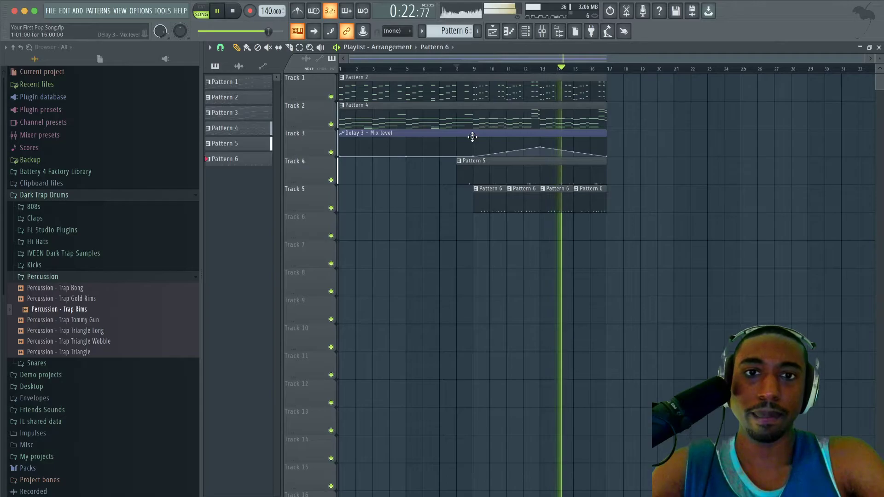
Select bars 9 to 17 of the playlist as the playback loop and open Pattern 5's 808 TIK TOK notes
left_click_drag(478, 70, 609, 76)
left_click(457, 69)
double_click(495, 174)
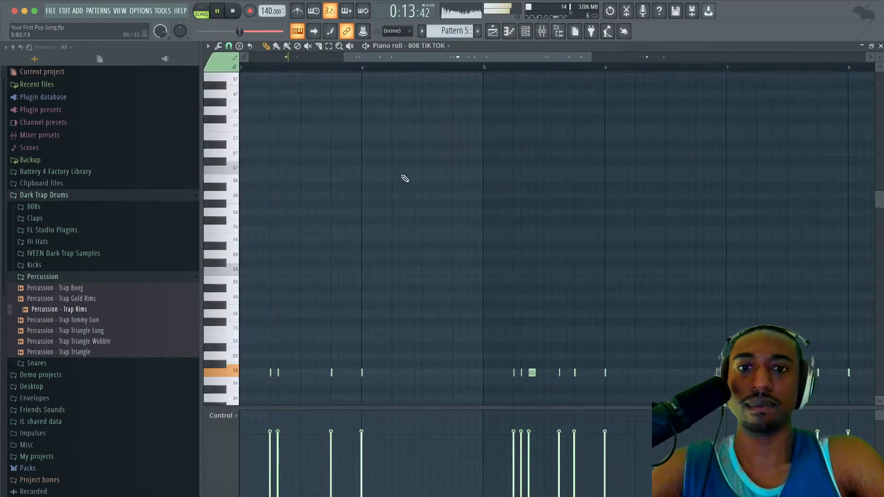
key("space")
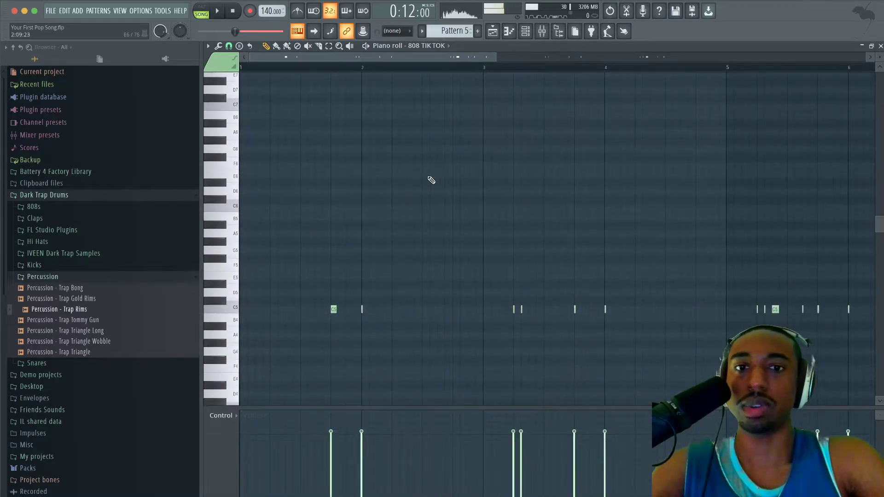
Add 808 TIK TOK notes to Pattern 5: G6 at 2:13, 4:11 and 4:12, D6 at 4:13 and C5 at 4:15
key("space")
left_click_drag(430, 148, 463, 149)
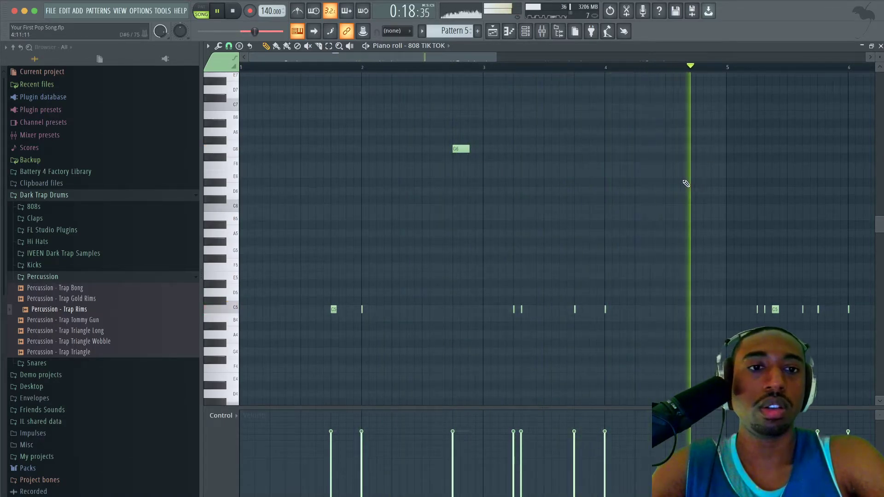
key("space")
left_click(669, 148)
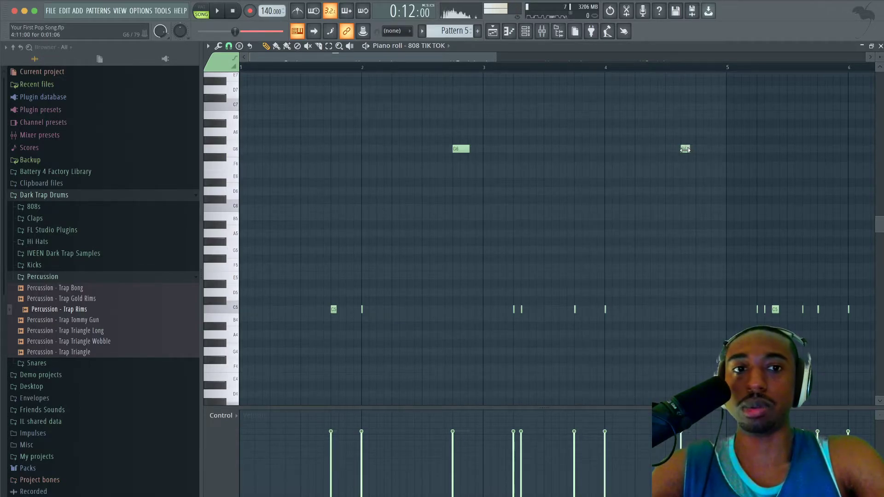
key("space")
left_click(696, 191)
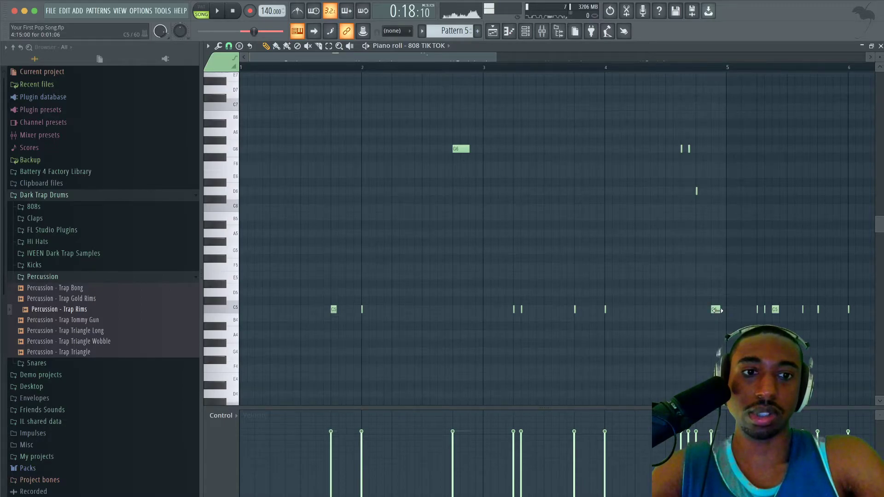
Turn the 808's C5 note at 4:15 into a slide note and lengthen it to a duration of 0:05:06
double_click(716, 310)
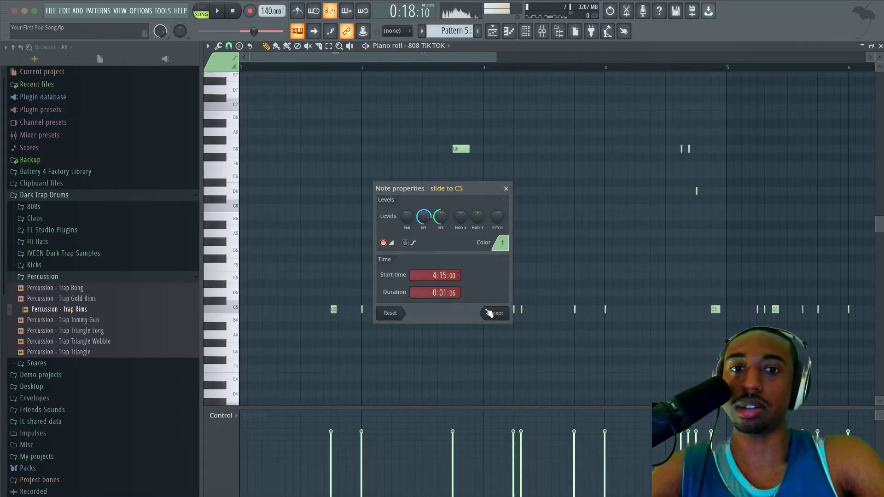
left_click(490, 313)
key("space")
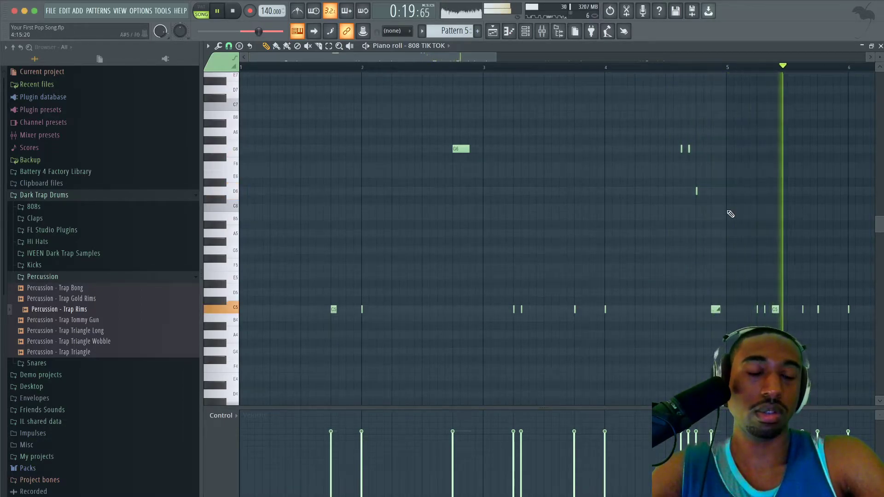
left_click_drag(721, 309, 748, 311)
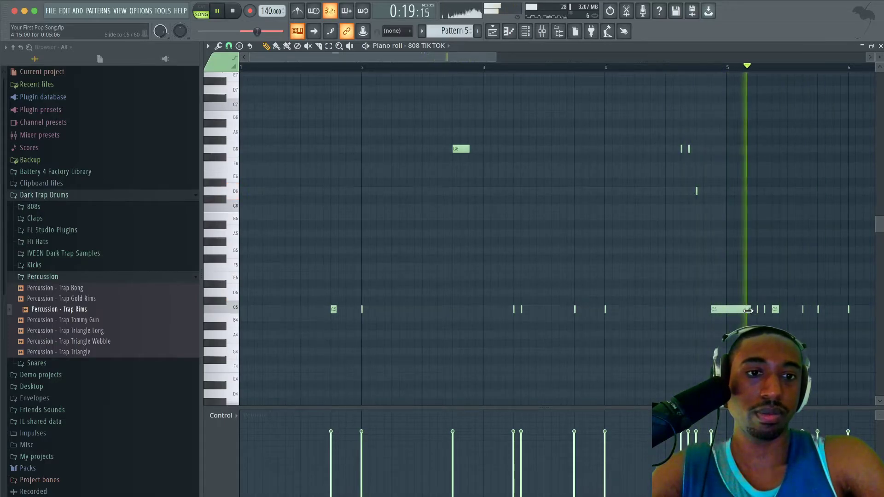
left_click(459, 67)
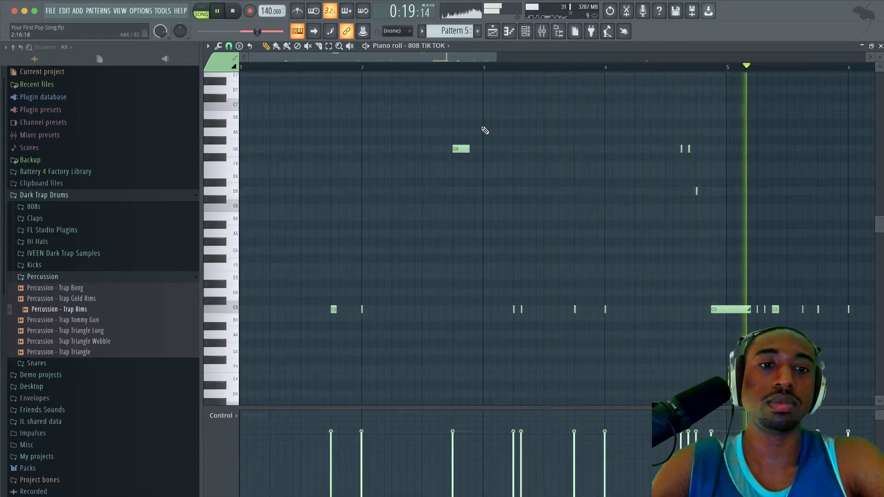
Add a short 808 TIK TOK note on A6 at 6:13 in Pattern 5
scroll(635, 210, "right", 1)
scroll(636, 210, "down", 1)
scroll(635, 210, "right", 5)
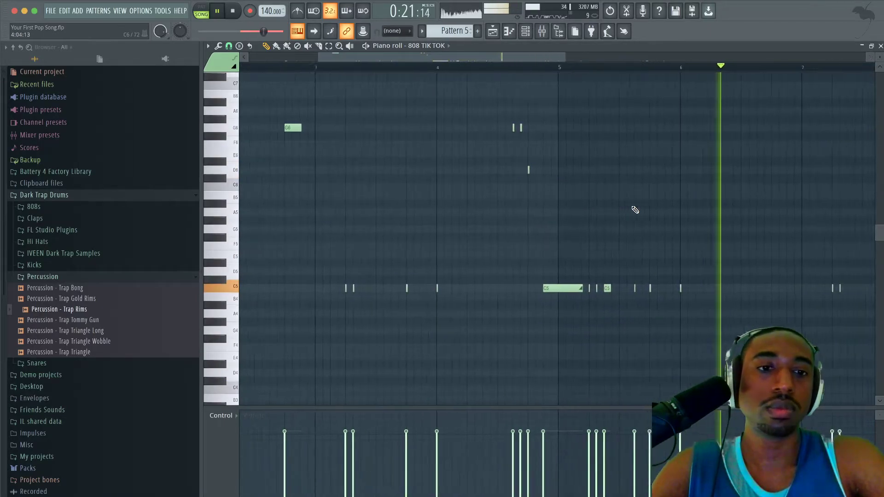
scroll(635, 210, "up", 3)
key("space")
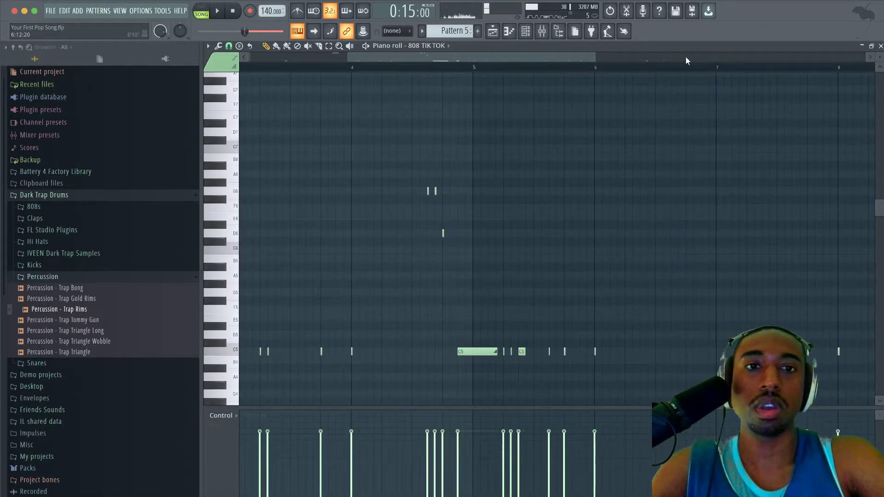
key("space")
left_click(687, 146)
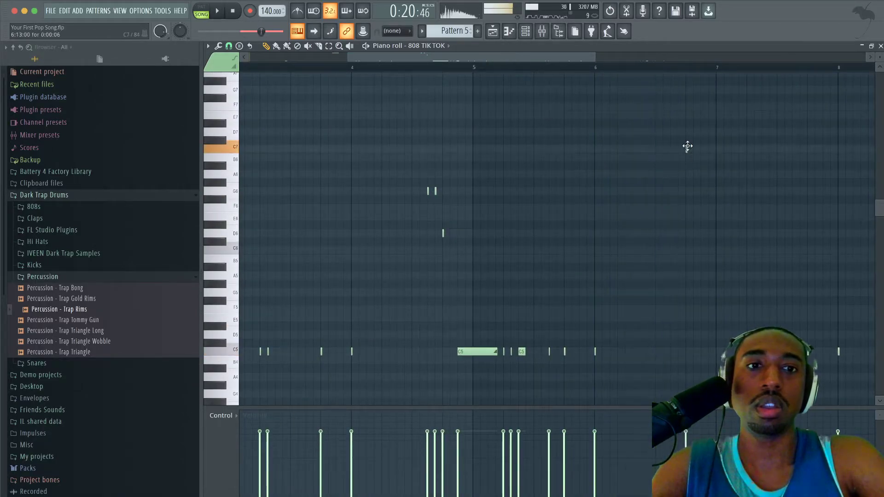
left_click_drag(684, 184, 684, 174)
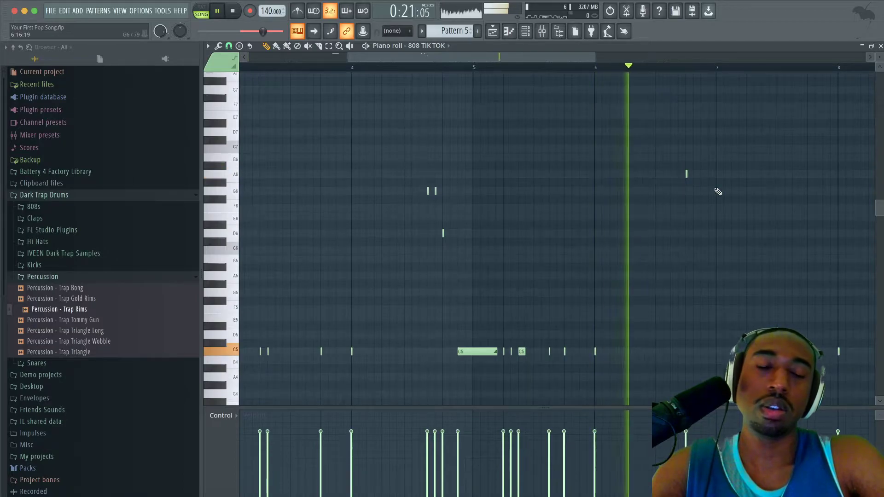
Add a short 808 TIK TOK note on E6 at 7:01 in Pattern 5 and close the piano roll
scroll(712, 191, "right", 1)
key("space")
left_click(672, 216)
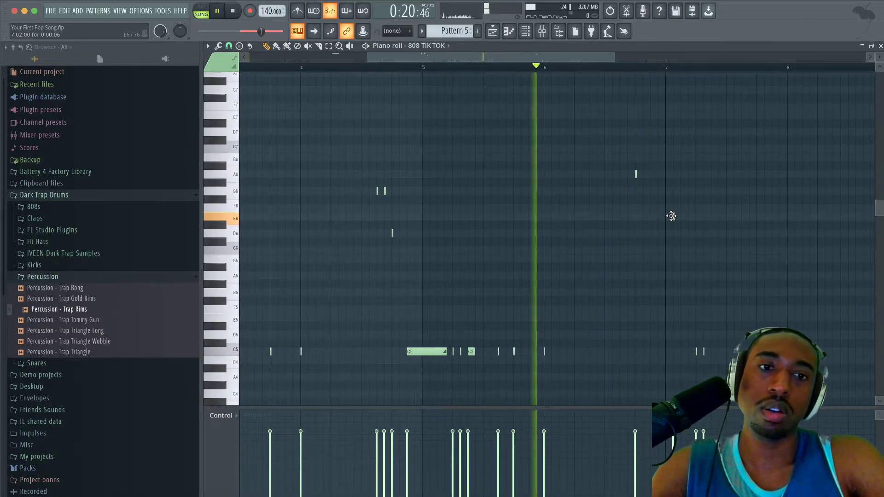
key("space")
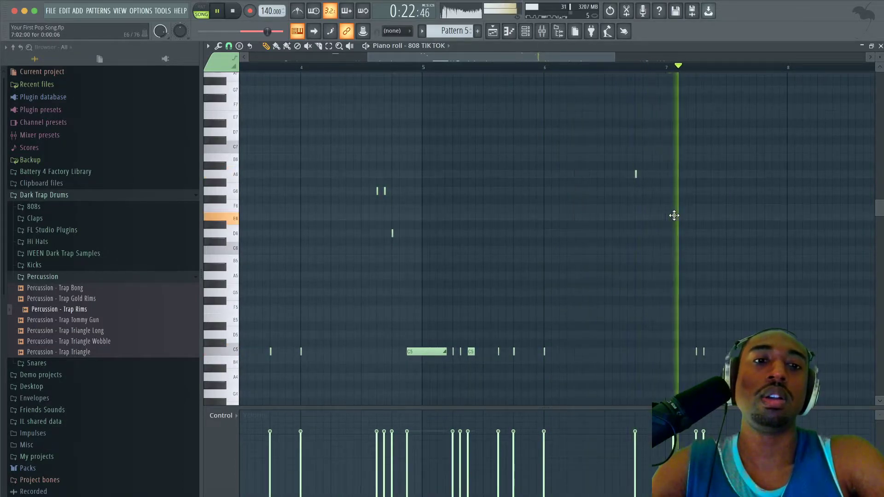
scroll(667, 215, "down", 3)
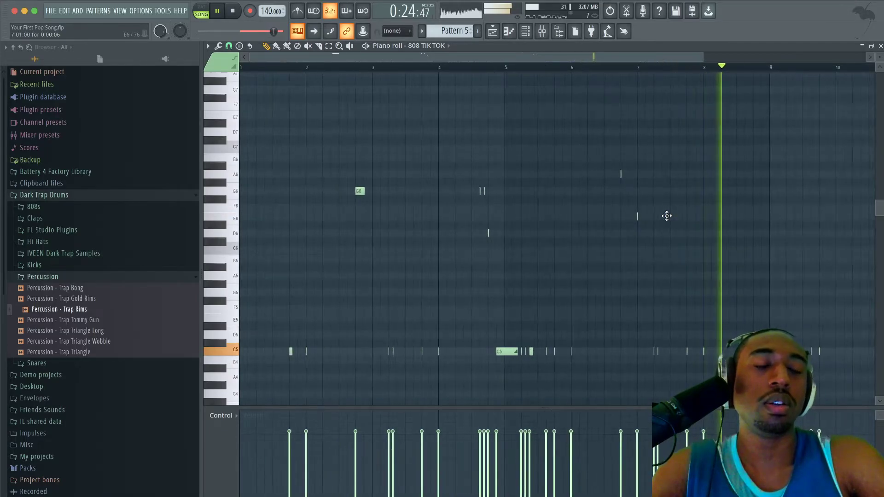
scroll(752, 228, "right", 2)
left_click(881, 46)
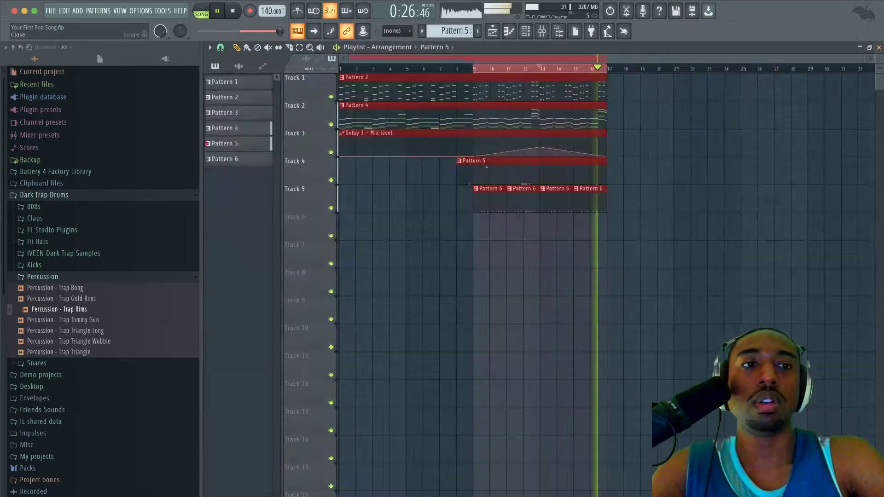
Stop the song with the playlist time selection cleared, and save the project as Your First Pop Song_2.flp
scroll(533, 71, "up", 4)
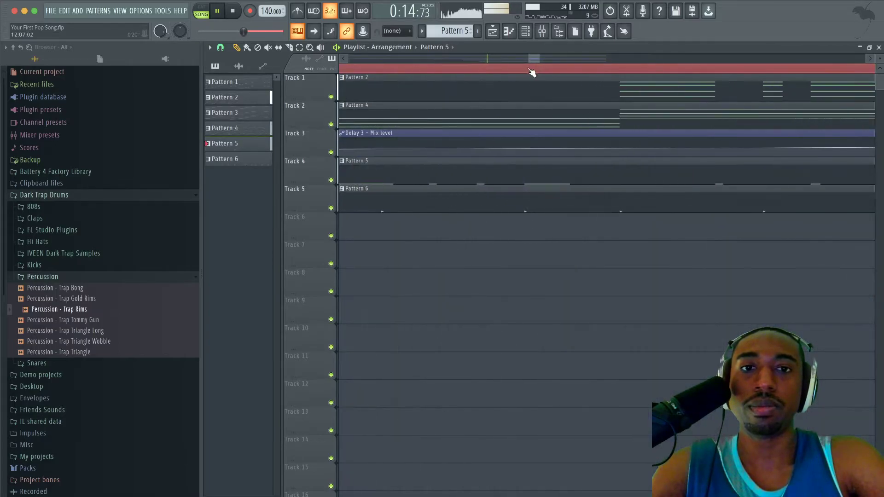
scroll(533, 71, "down", 5)
left_click(233, 11)
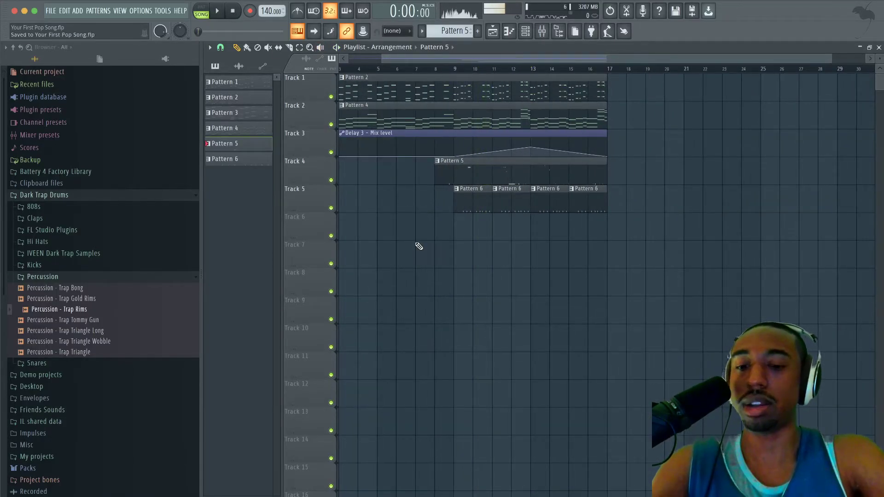
scroll(469, 78, "down", 2)
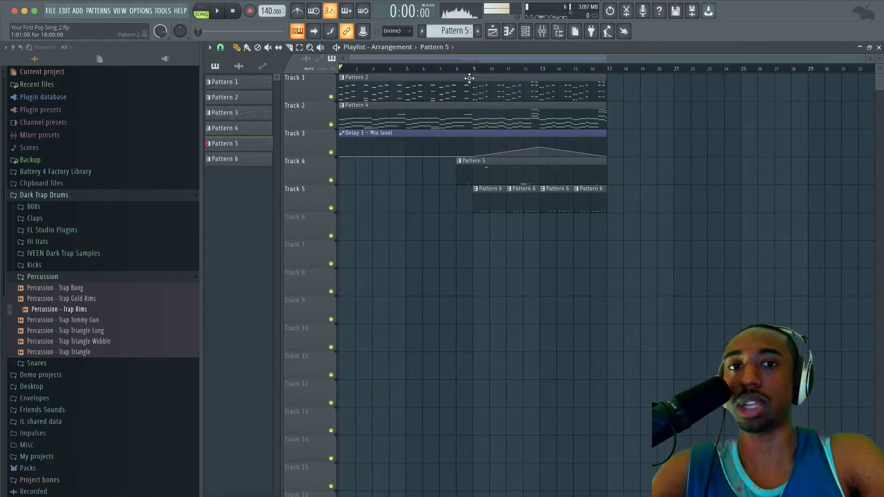
Play the song from the start to check the mixer levels and the 808 pattern in the channel rack, and stop playback
key("space")
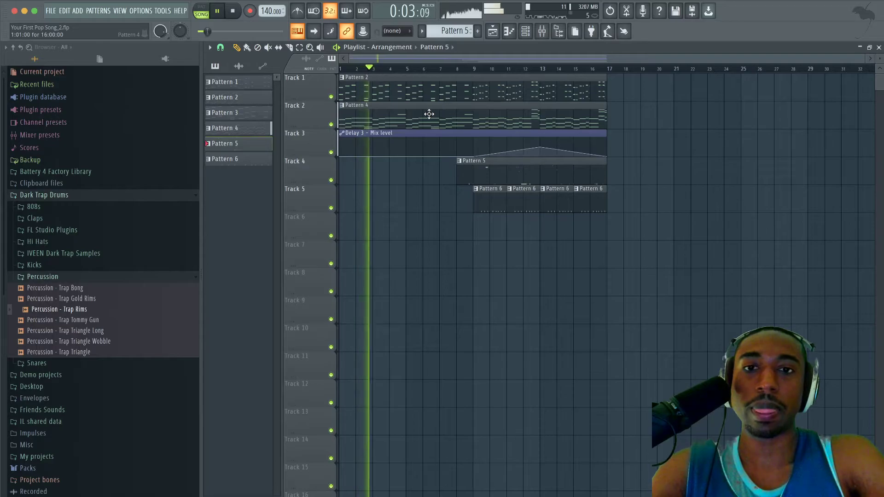
left_click(543, 31)
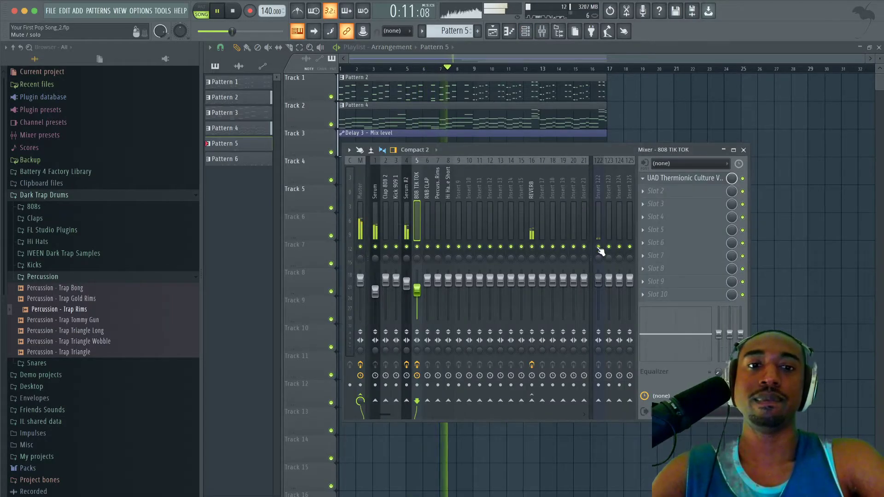
left_click(373, 210)
right_click(803, 234)
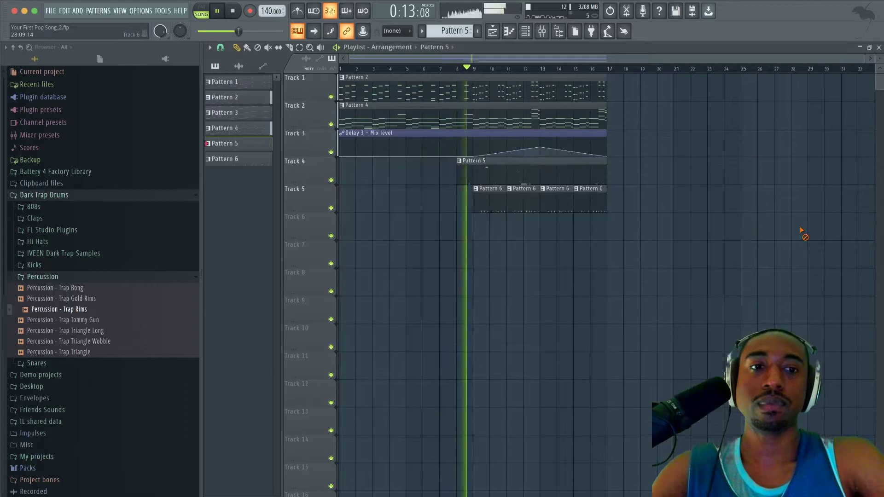
left_click(526, 31)
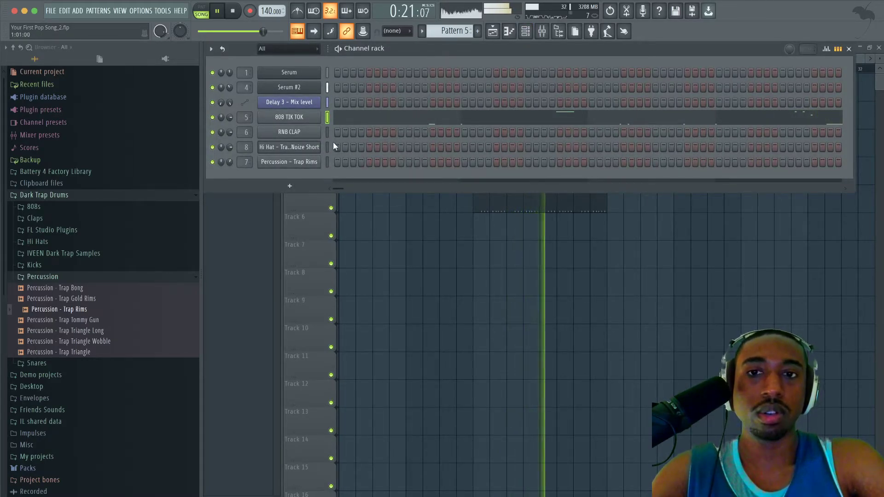
key("space")
Place the new Pattern 7 on Track 6 at bar 9, with bars 9 to 17 selected for looping, and open the channel rack
scroll(460, 34, "down", 1)
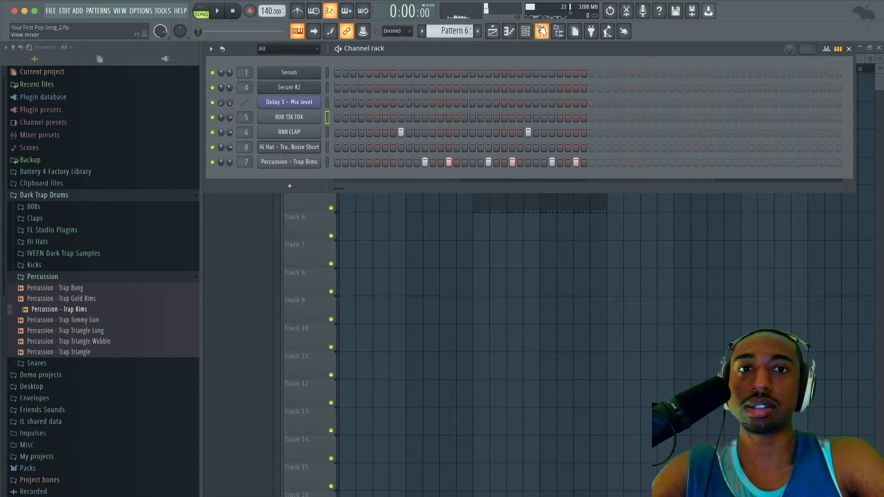
left_click(542, 31)
scroll(467, 31, "down", 1)
key("F12")
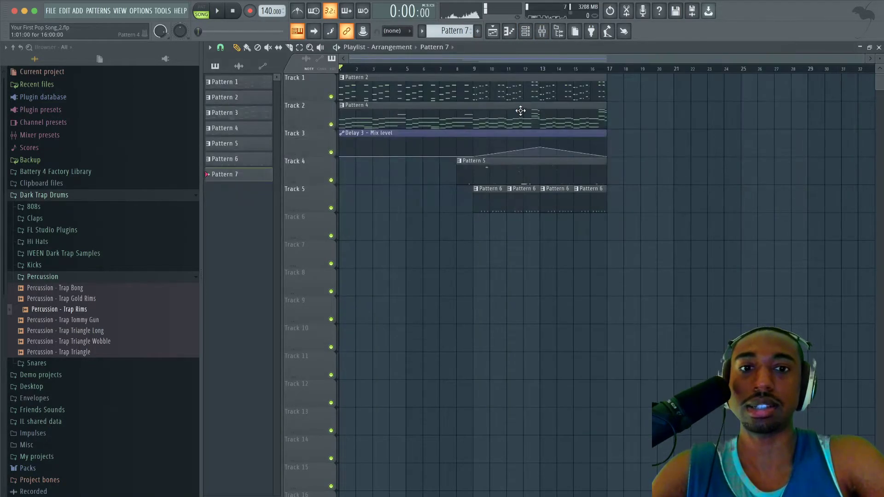
left_click(477, 73)
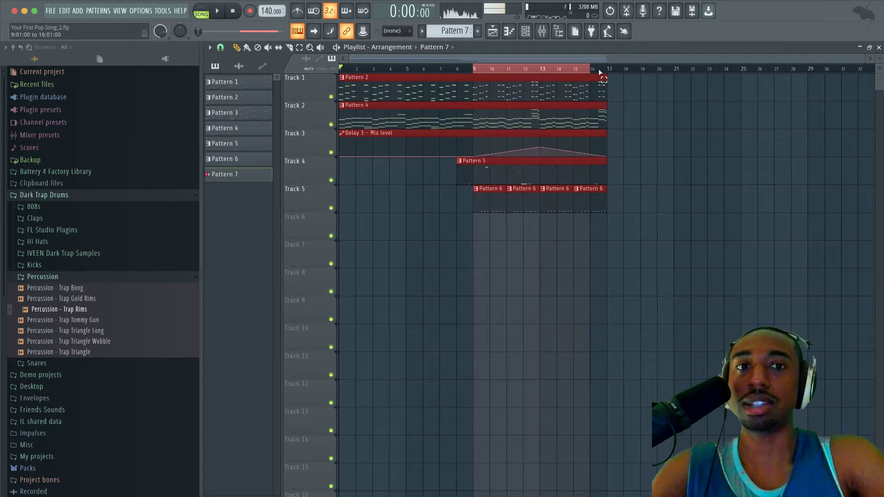
left_click(490, 225)
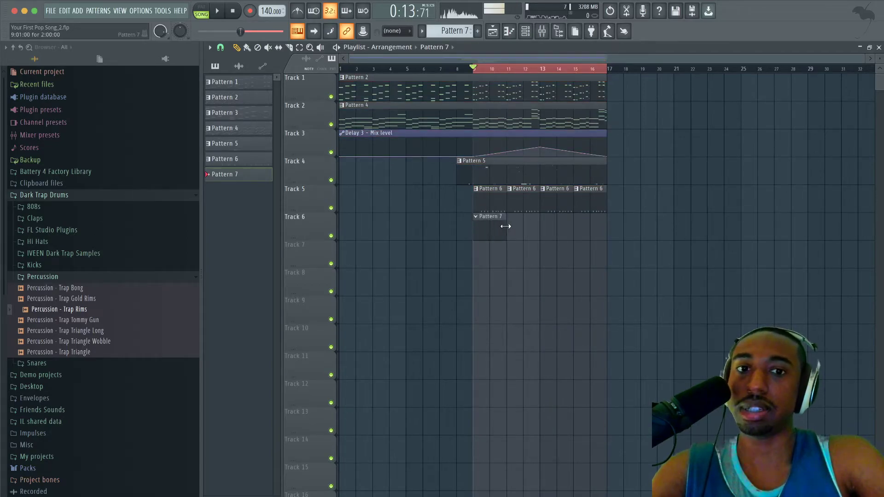
left_click(526, 31)
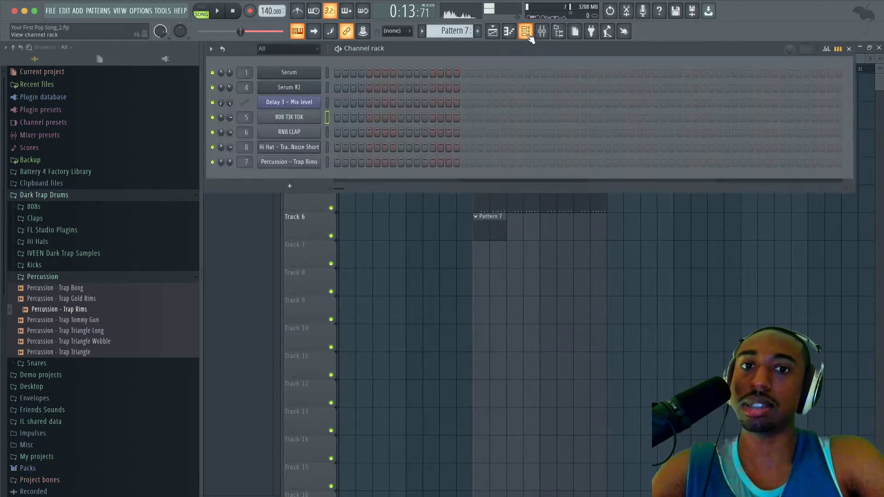
right_click(318, 143)
left_click(331, 145)
scroll(255, 212, "down", 2)
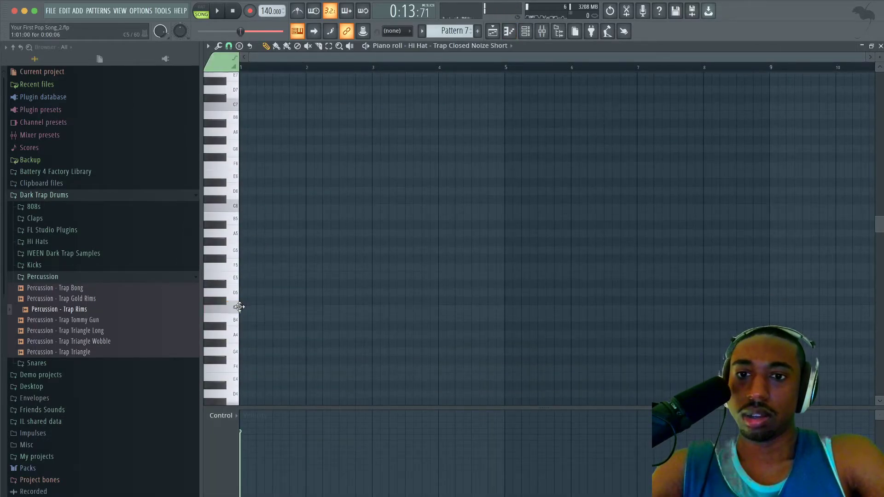
left_click_drag(255, 307, 257, 308)
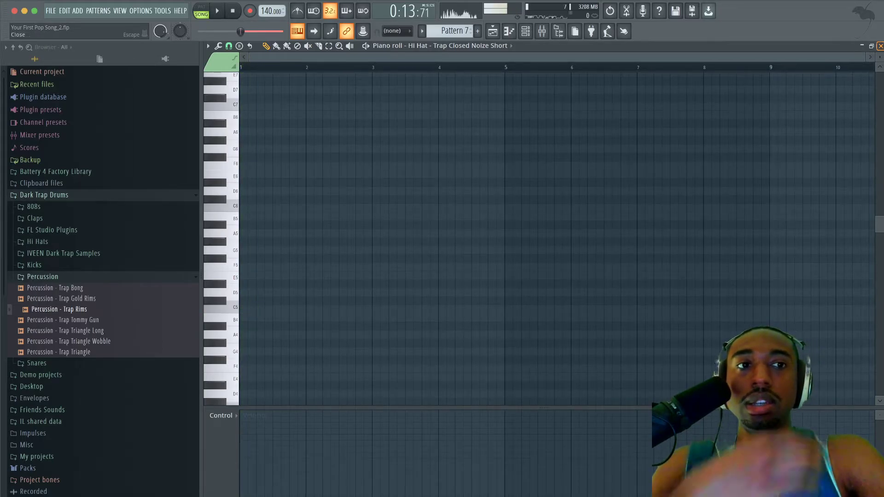
left_click(880, 46)
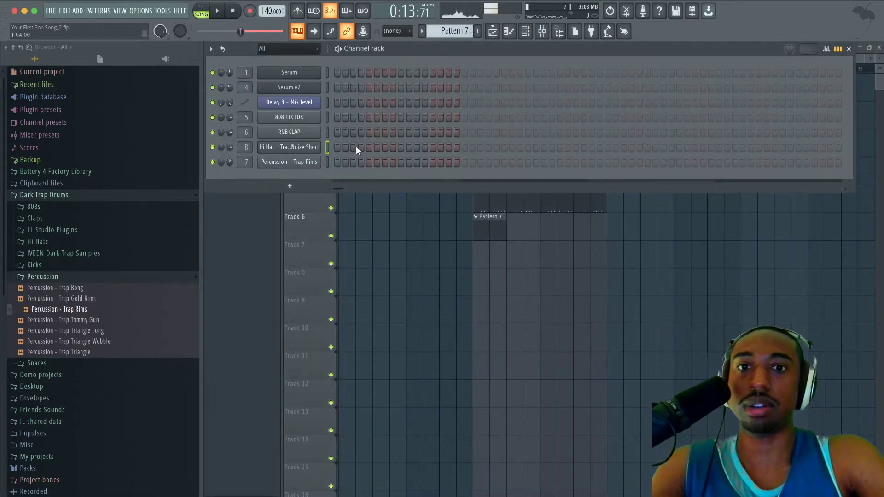
Fill every step of the Hi Hat - Trap Closed Noize Short channel across two bars of Pattern 7 and audition it
left_click_drag(338, 147, 582, 148)
key("space")
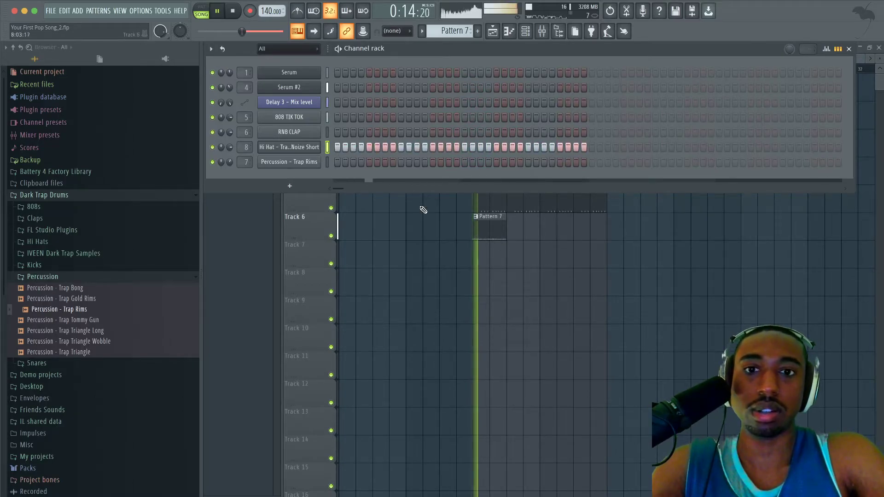
key("space")
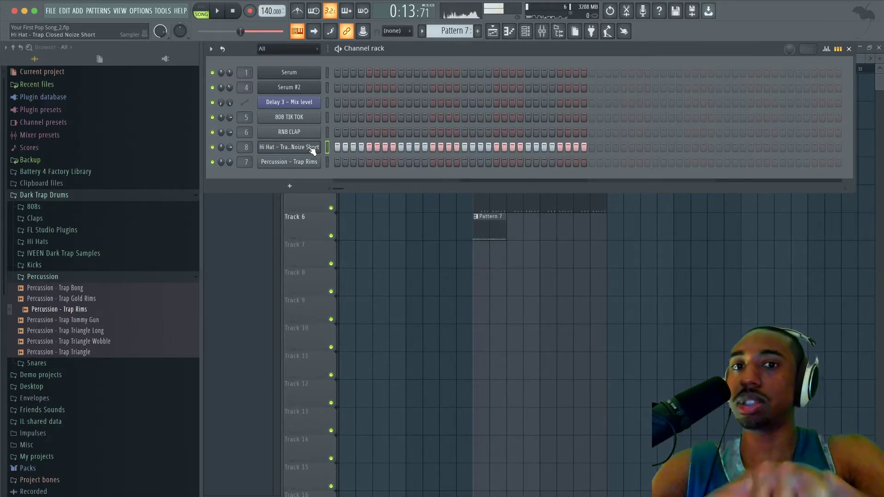
Delete the second and fourth hi-hat hits of Pattern 7 in the piano roll and lengthen the first note to 0:02:00
right_click(312, 151)
left_click(339, 150)
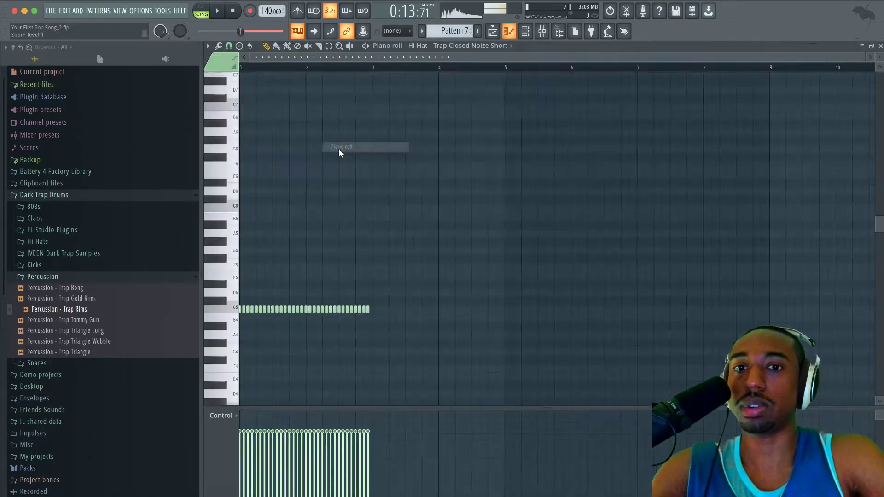
scroll(290, 199, "up", 4, "ctrl")
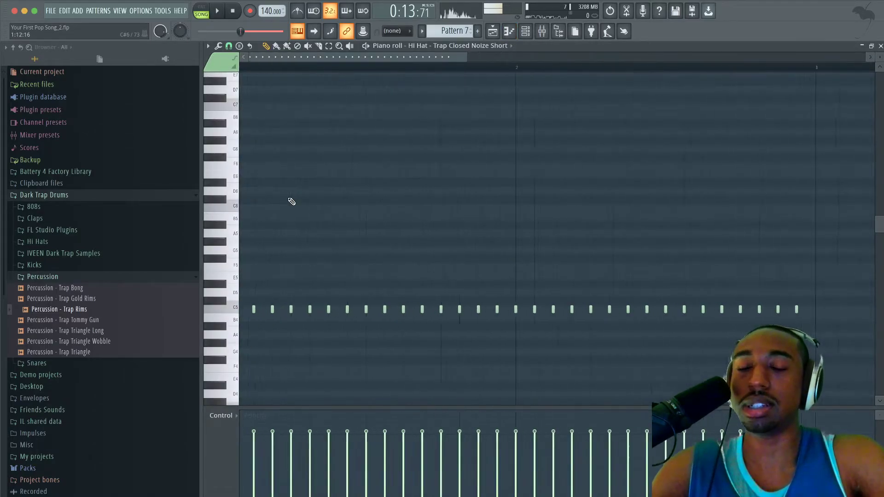
scroll(271, 276, "up", 1)
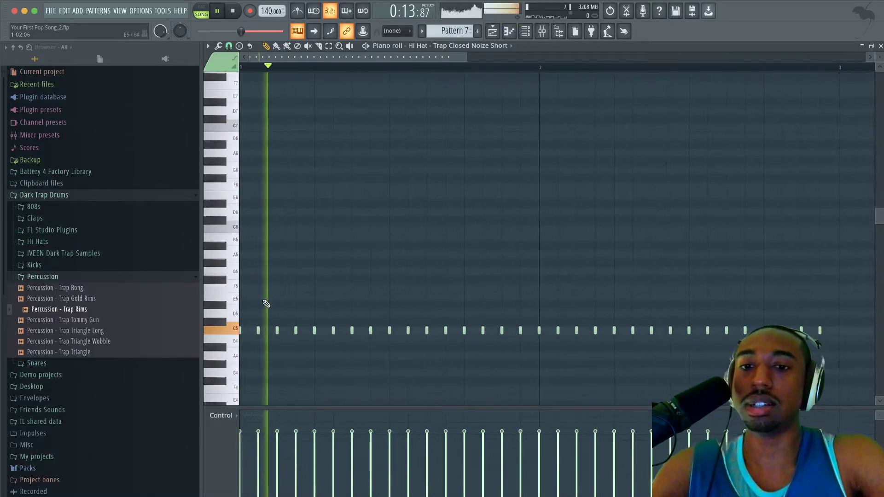
key("space")
key("space")
right_click(297, 331)
key("space")
key("space")
left_click(297, 330)
key("space")
key("space")
right_click(297, 331)
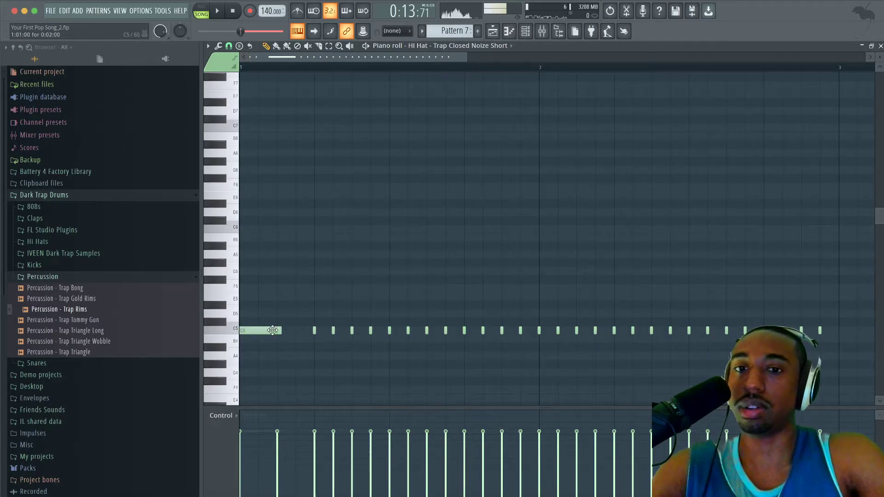
Chop the long hi-hat note into fast hits with the arpeggiator and repeat those hits through the first beat
key("alt+a")
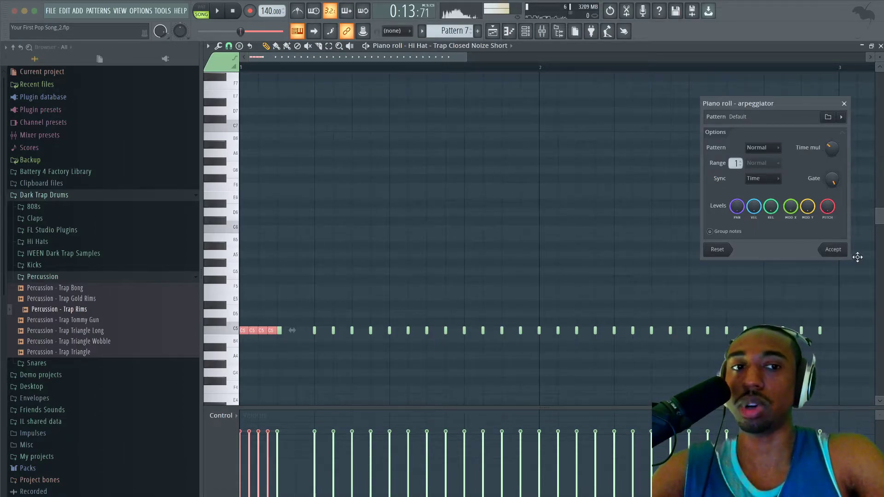
left_click(834, 250)
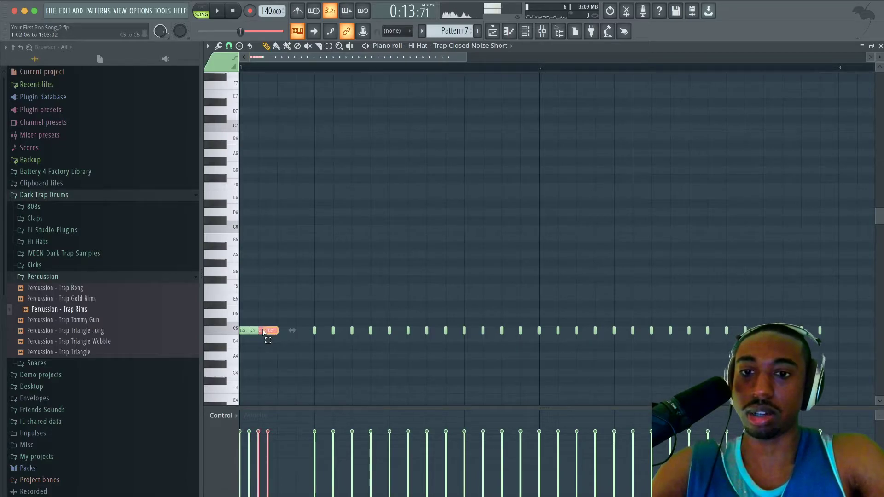
left_click_drag(278, 331, 292, 330)
key("space")
key("space")
right_click(306, 315)
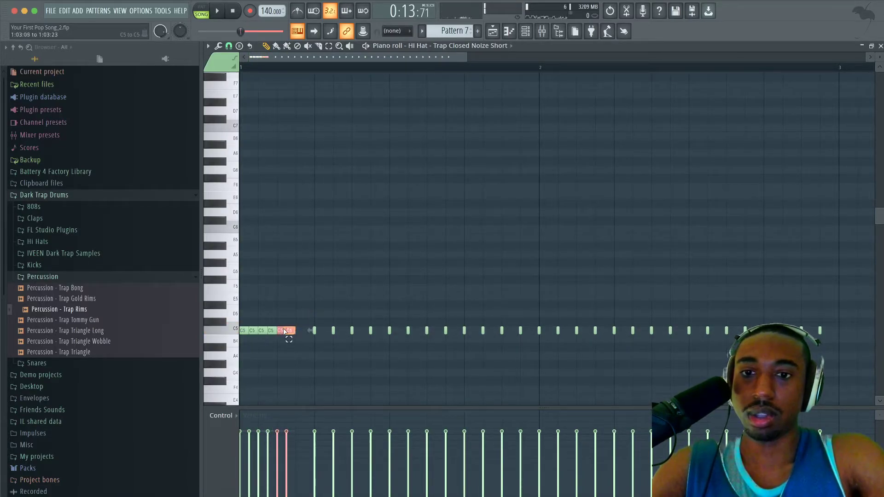
key("space")
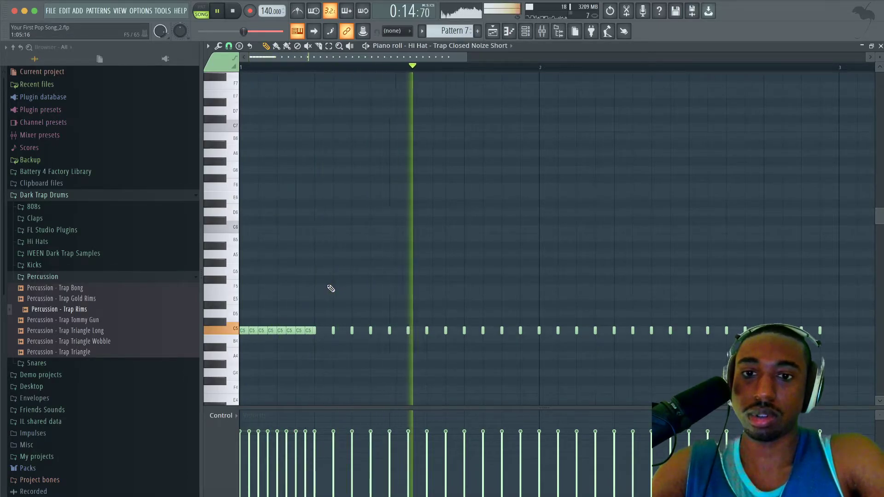
scroll(331, 288, "down", 3)
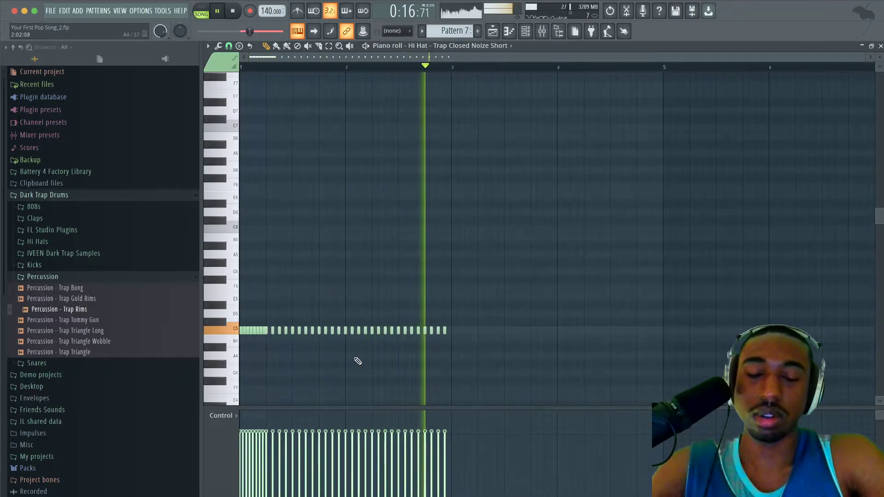
key("space")
key("space")
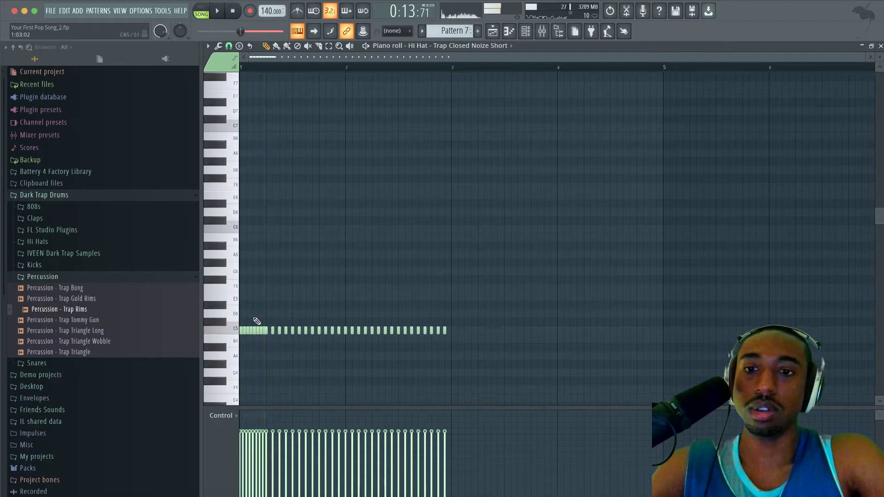
Delete the fourth and fifth fast hits from the hi-hat roll in the first beat and audition the change
scroll(256, 321, "up", 3)
key("space")
key("space")
right_click(266, 331)
right_click(273, 331)
key("space")
key("space")
key("space")
key("space")
Thin the remainder of the first-beat roll to one hit per step, restoring the third step's hit, and close the piano roll
right_click(281, 331)
right_click(288, 331)
left_click(288, 332)
key("space")
key("space")
key("space")
left_click(273, 331)
key("space")
key("space")
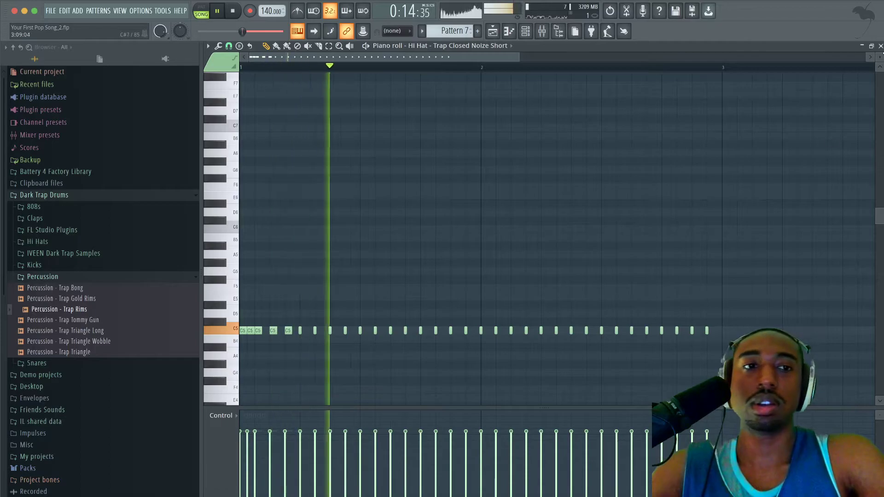
left_click(881, 46)
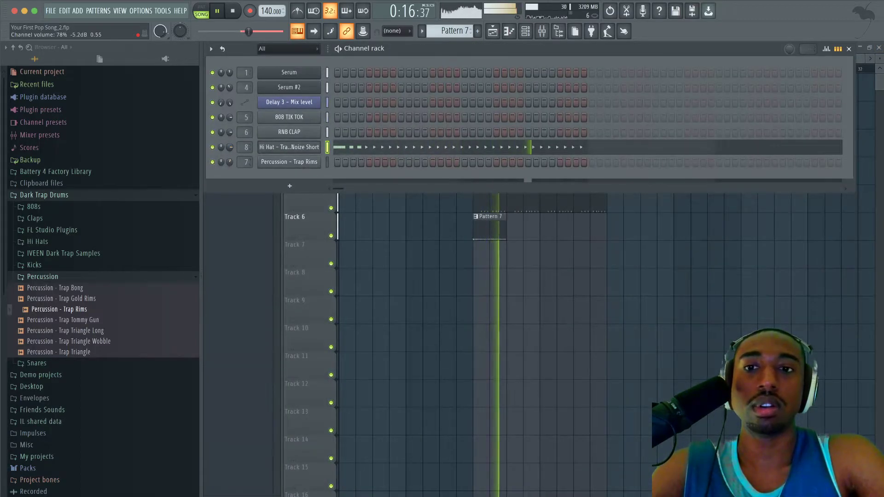
Repeat the Pattern 7 hi-hat clip along Track 6 so that four copies fill bars 9 to 17
key("F6")
left_click(487, 230, "super")
key("super+b")
left_click(523, 230, "super")
left_click_drag(516, 230, 494, 230)
left_click_drag(494, 230, 562, 228)
left_click(551, 280, "super")
Listen to the looped drum section and check the channel levels in the mixer
key("F9")
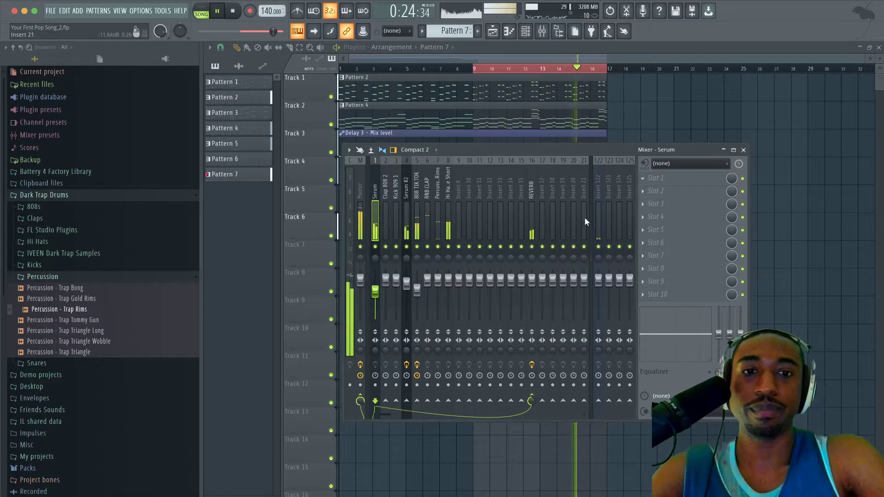
key("F9")
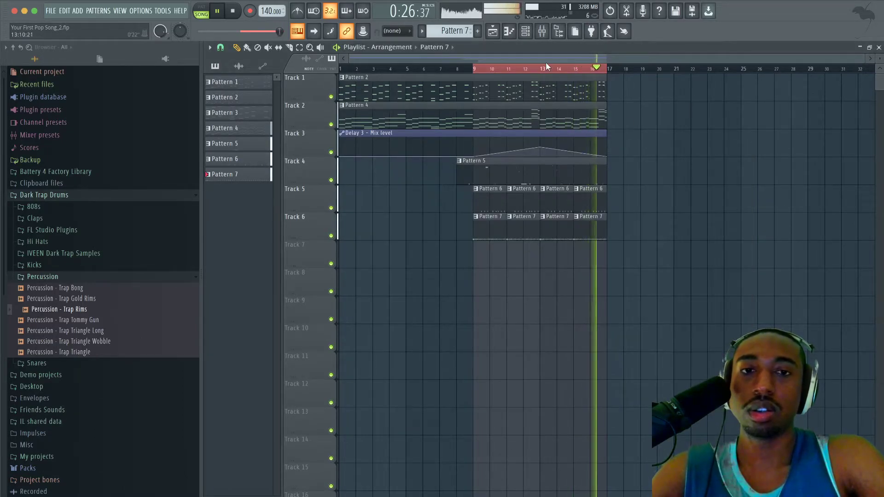
left_click(542, 31)
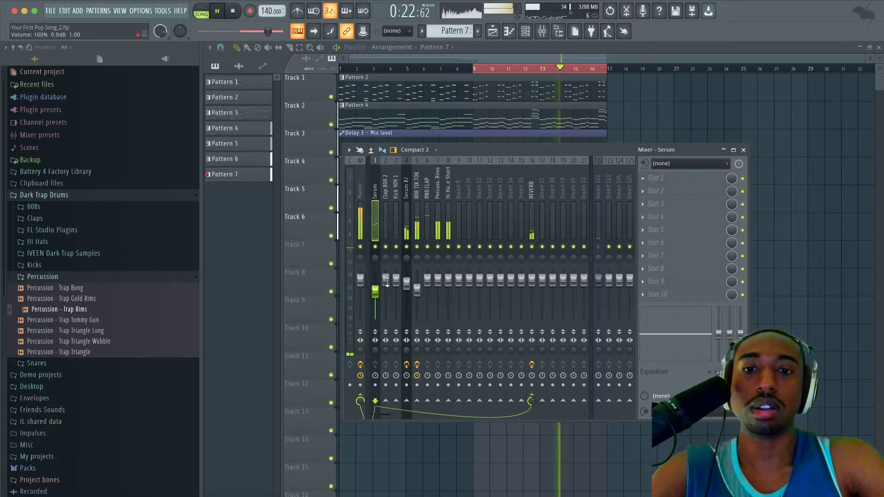
left_click(743, 149)
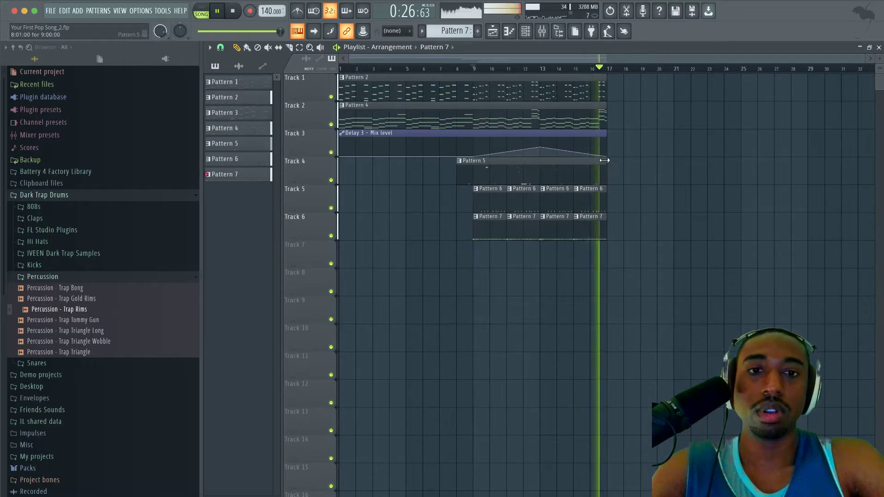
Lower the mixer faders of Serum #2 and the hi-hat during playback, and close the mixer
left_click(545, 33)
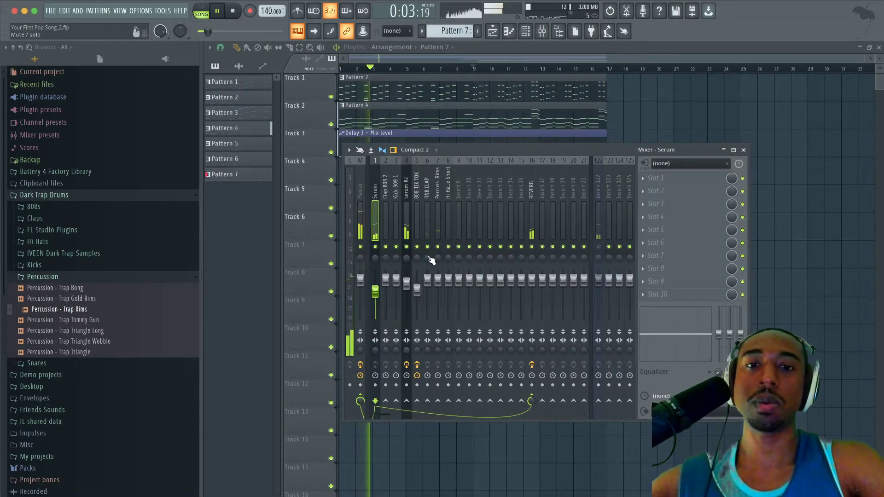
left_click_drag(406, 283, 406, 290)
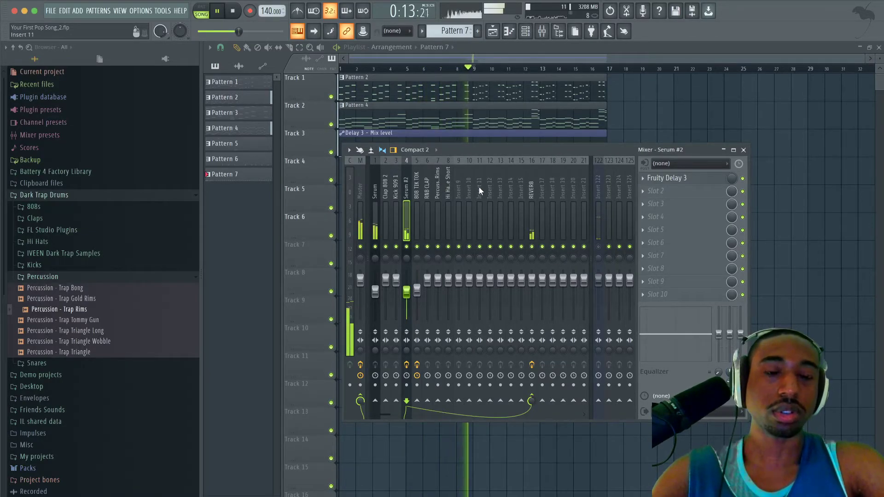
left_click_drag(452, 281, 452, 287)
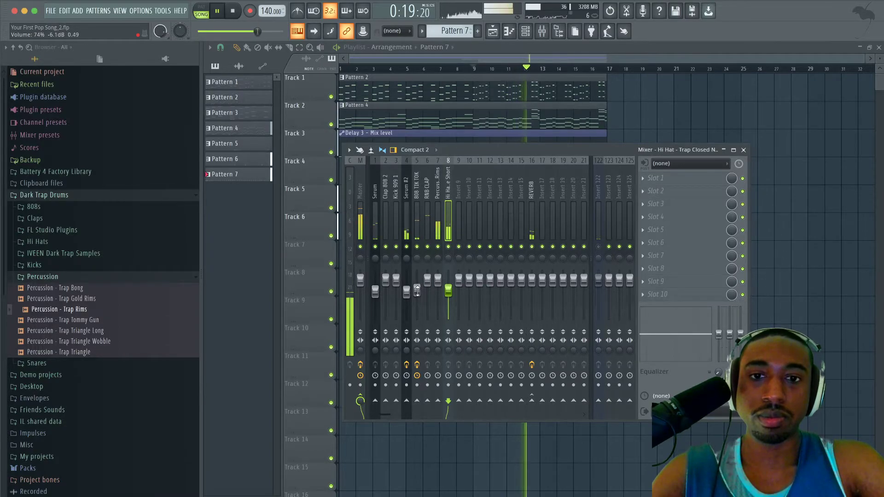
left_click(419, 222)
left_click(744, 150)
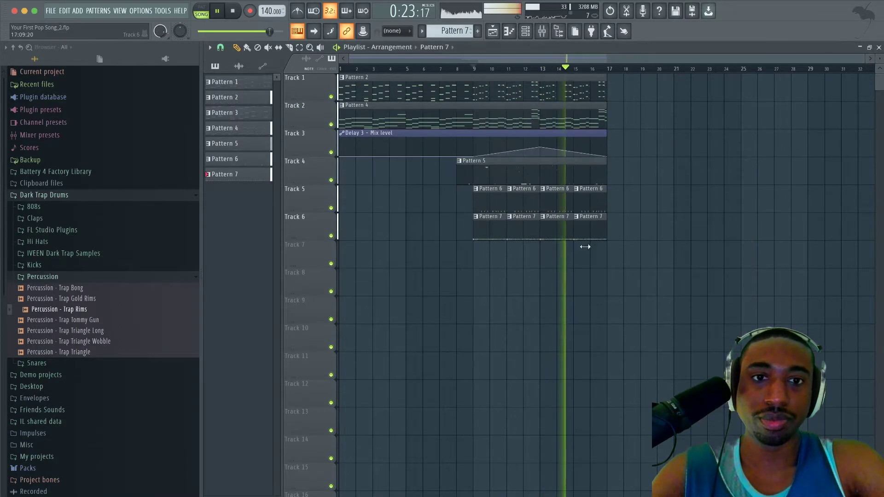
Duplicate the Pattern 2 clip on Track 1 so that the copy fills bars 17 to 33
left_click_drag(629, 239, 477, 85)
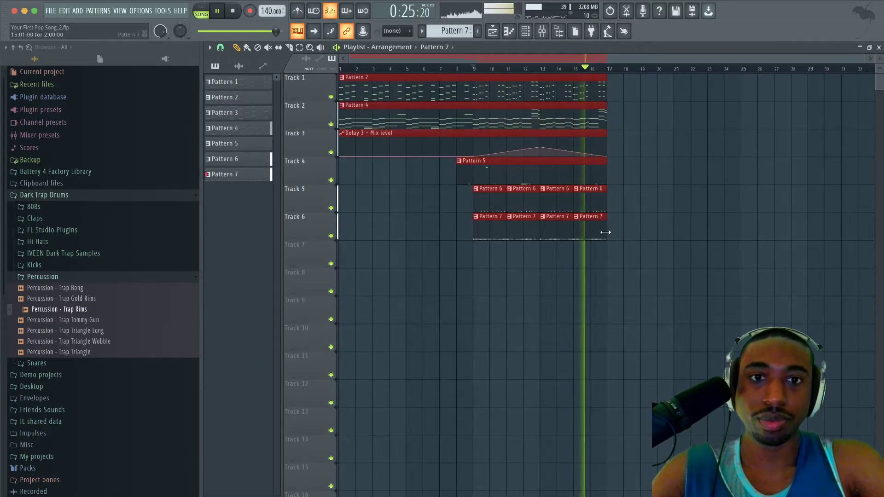
left_click(360, 90)
key("ctrl+b")
Split the Delay 3 - Mix level automation clip on Track 3 at bar 9
left_click_drag(606, 268, 484, 130)
left_click(289, 48)
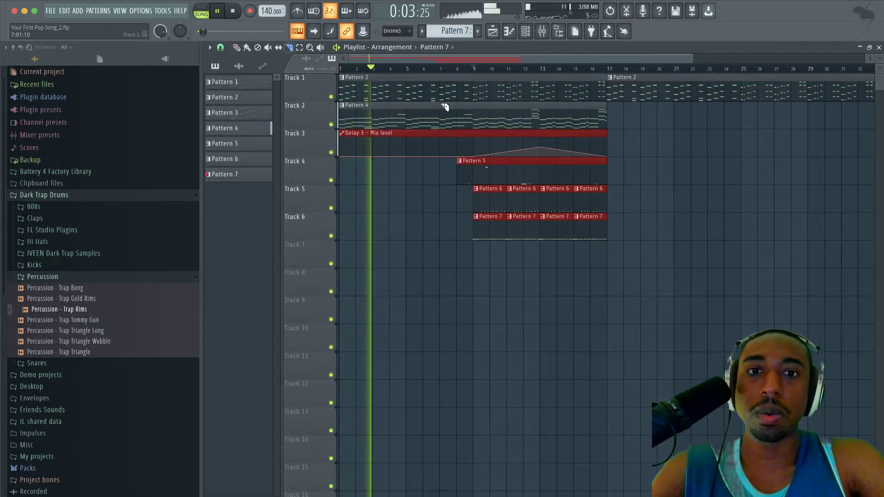
left_click(469, 146)
left_click(248, 47)
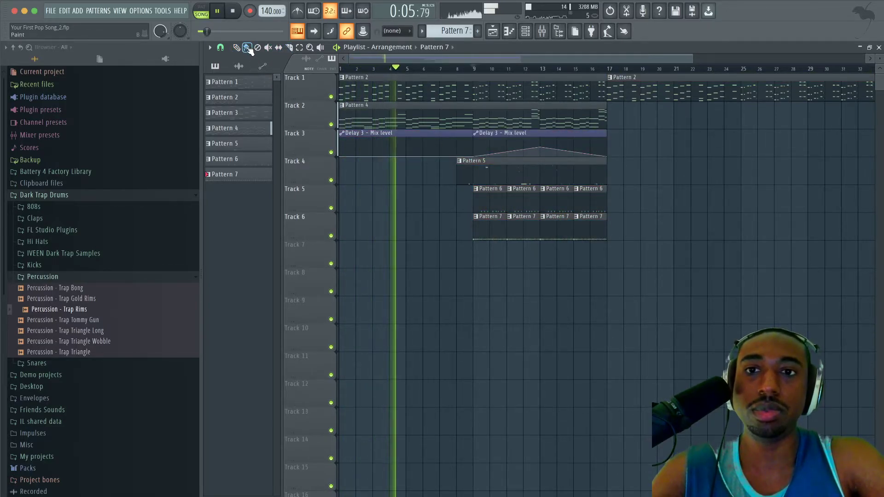
Duplicate the Pattern 5, 6 and 7 drum clips to bars 17 to 25, with the Pattern 5 copy starting at bar 17
mouse_move(496, 171)
left_mouse_down()
mouse_move(562, 219)
mouse_move(651, 221)
mouse_move(634, 222)
left_mouse_up()
key("ctrl+b")
left_click(616, 163, "ctrl")
left_click(593, 161)
left_click(647, 140)
left_click_drag(592, 164, 608, 166)
scroll(602, 130, "down", 3, "ctrl")
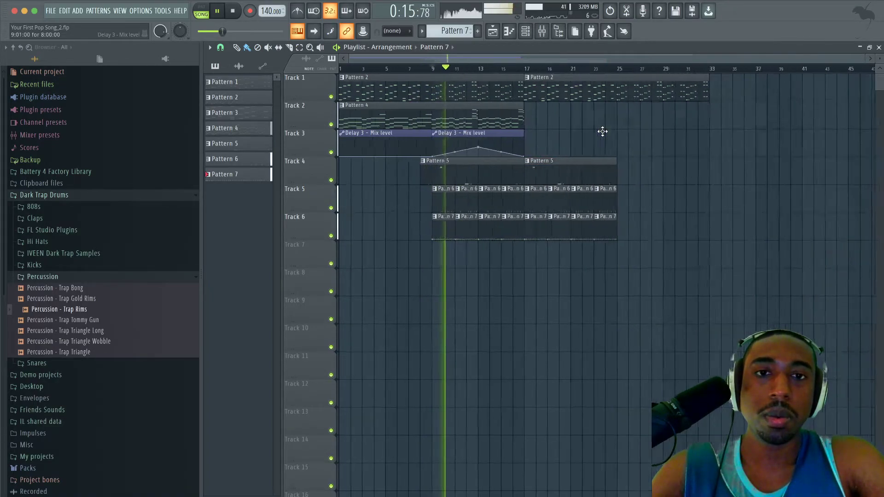
On the master's UAD Thermionic Culture Vulture, set the drive to 5.90 and the output level to 6.50, and close the plugin and mixer
left_click(542, 30)
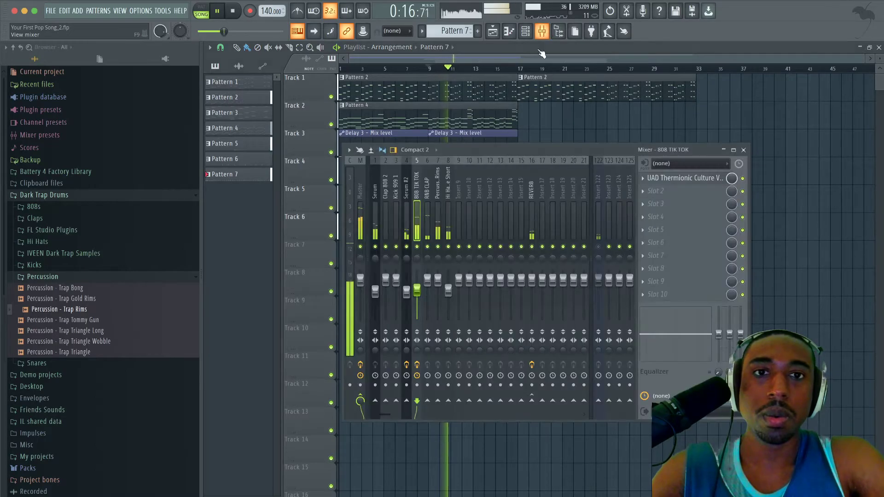
left_click(361, 207)
left_click(691, 178)
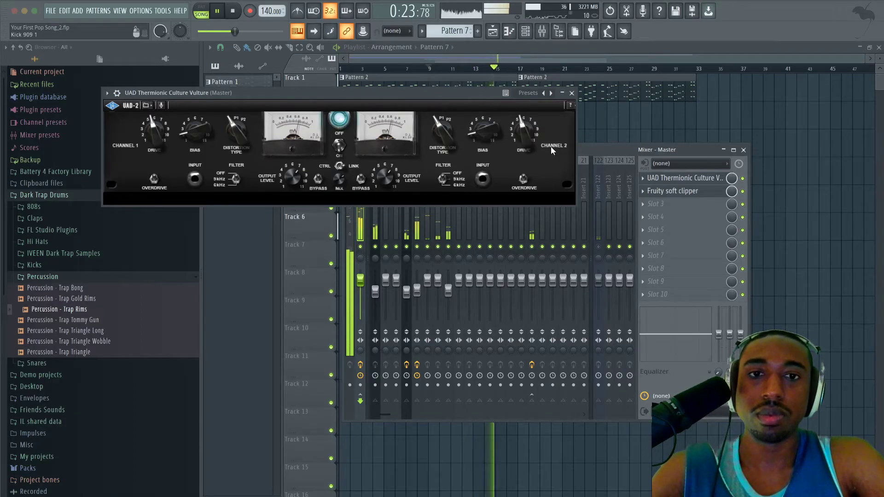
left_click_drag(519, 137, 520, 134)
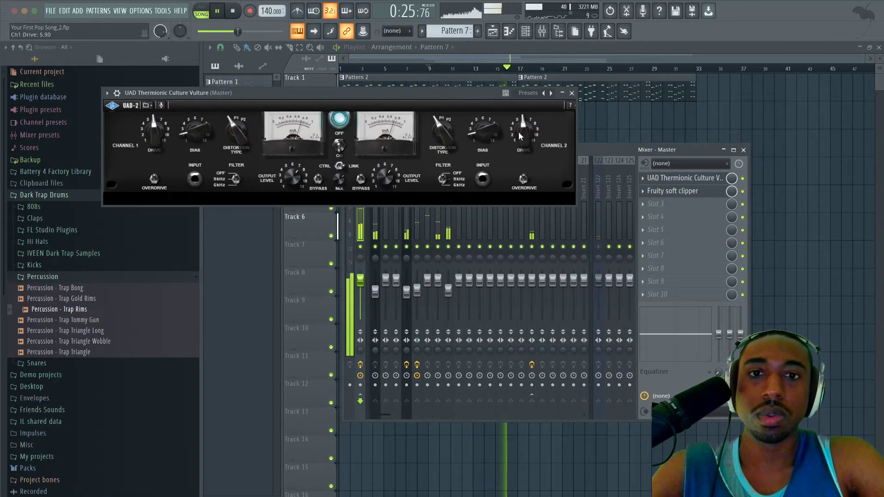
left_click_drag(383, 173, 391, 175)
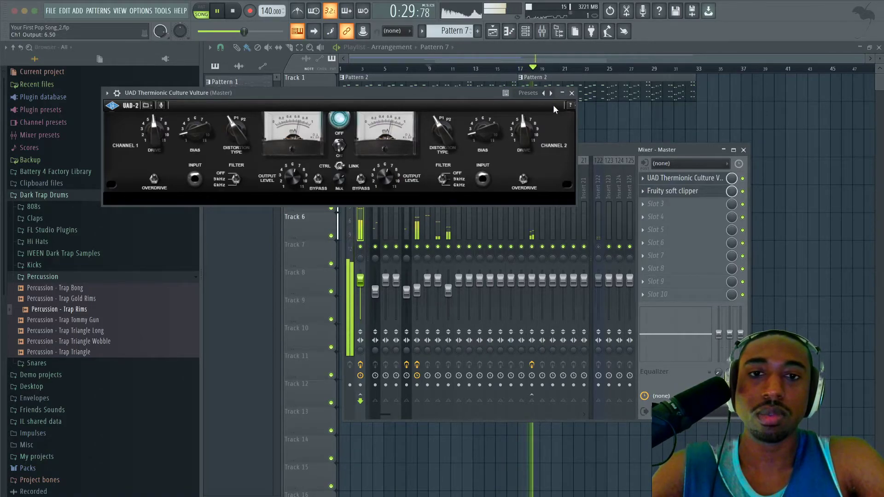
left_click(570, 92)
key("F9")
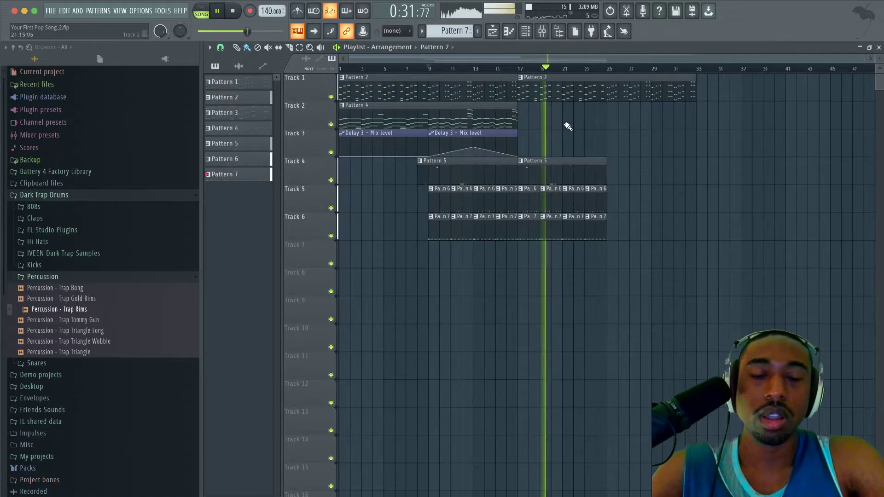
Copy the Pattern 5, 6 and 7 drum clips of bars 17 to 25 to bars 25 to 33
left_click_drag(606, 160, 538, 223)
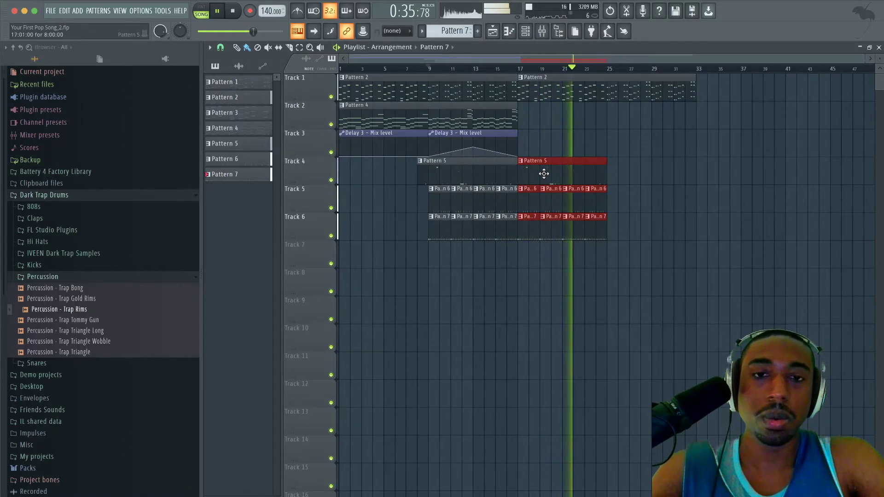
left_click_drag(545, 174, 638, 171, "shift")
left_click_drag(523, 139, 430, 132, "super")
Split the Pattern 4 clip on Track 2 at bar 9
left_click(290, 48)
left_click(237, 47)
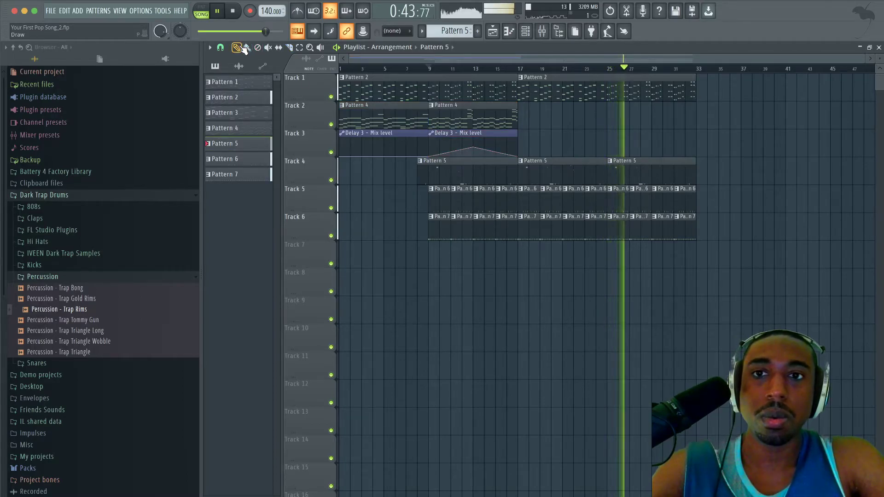
left_click_drag(514, 239, 435, 87, "super")
left_click(247, 48)
left_click_drag(519, 266, 505, 239, "super")
left_click_drag(615, 164, 697, 247, "super")
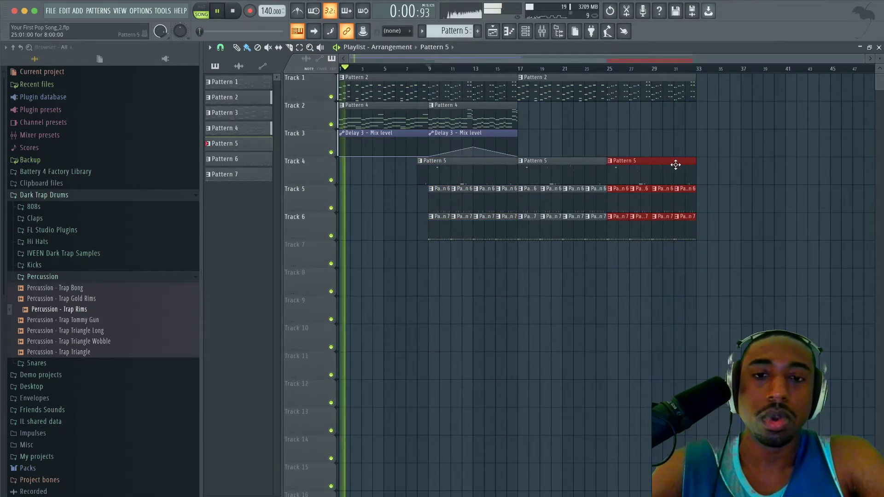
left_click_drag(671, 166, 762, 175, "shift")
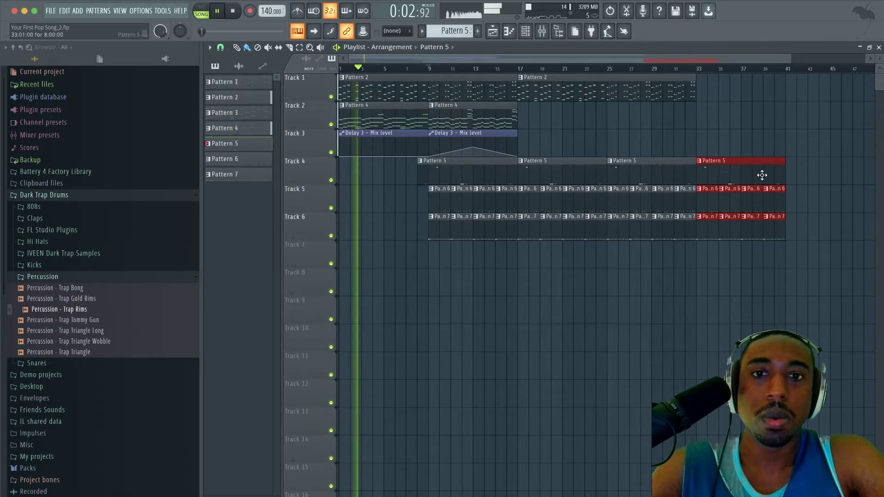
right_click(726, 177)
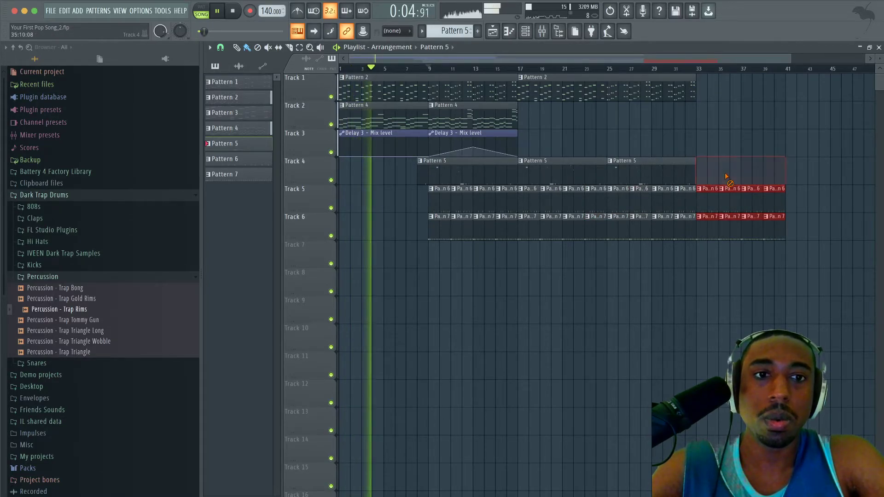
right_click(726, 196)
right_click(713, 203)
right_click(712, 226)
right_click(729, 226)
right_click(753, 200)
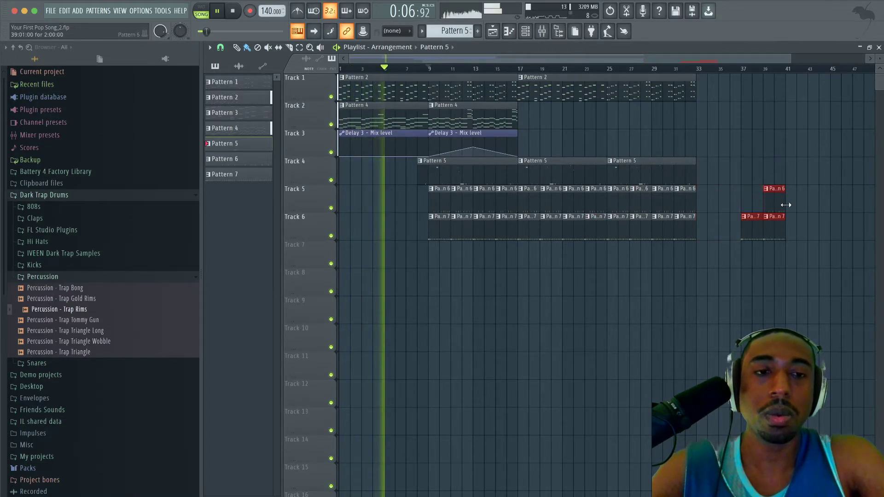
right_click(780, 224)
left_click_drag(768, 202, 726, 251)
key("Delete")
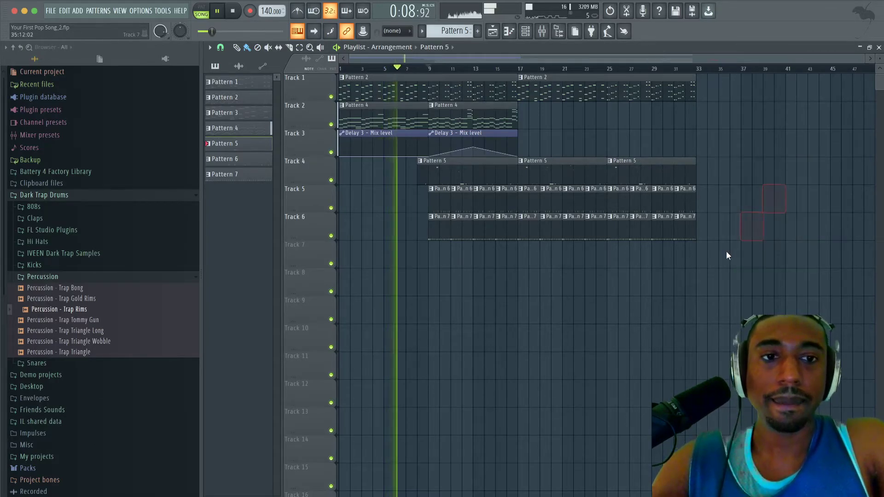
Copy the first drum section with its Pattern 5 pickup to bars 32 to 41, and trim the preceding drum clips to end at bar 32
left_click_drag(504, 238, 706, 167)
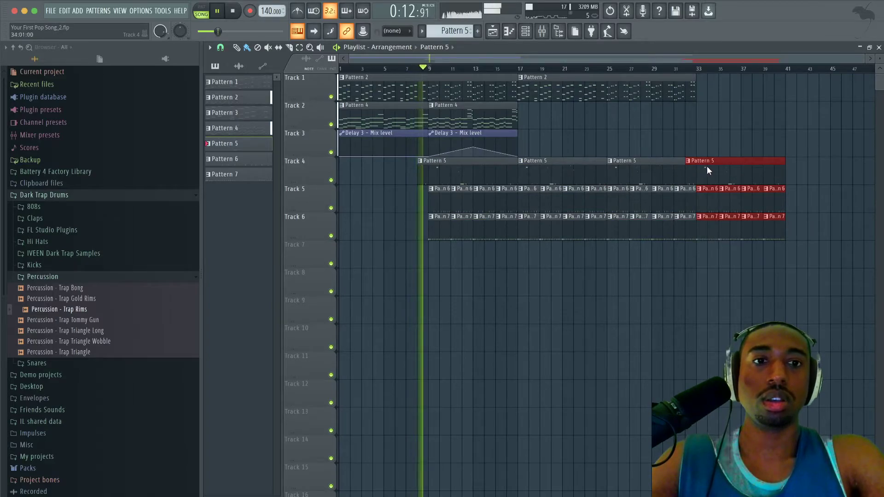
left_click(675, 167)
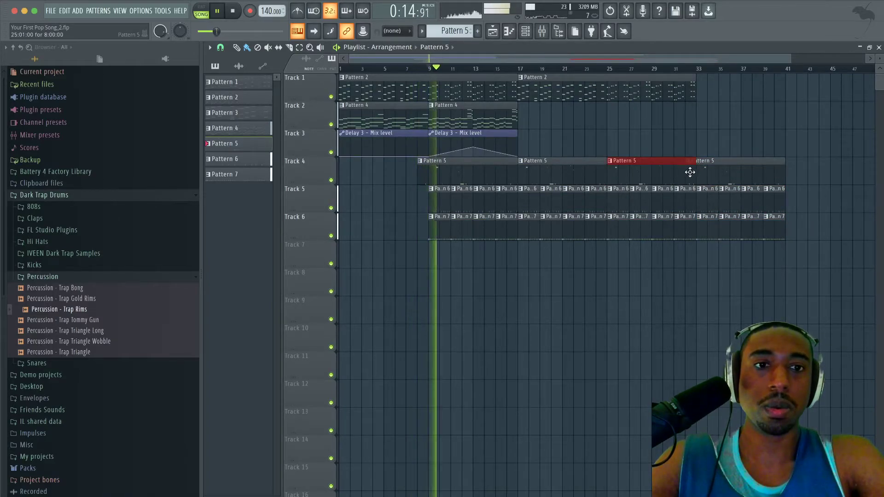
left_click_drag(690, 199, 684, 226)
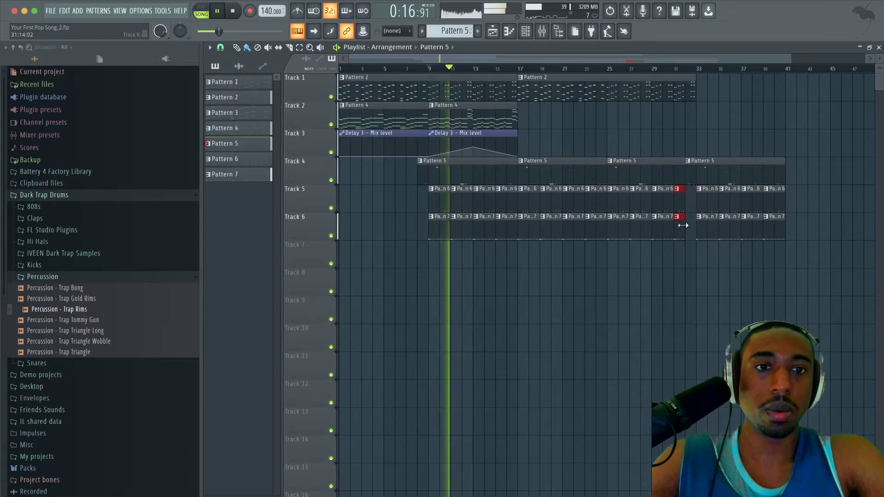
left_click(679, 177, "ctrl")
left_click_drag(693, 163, 685, 163)
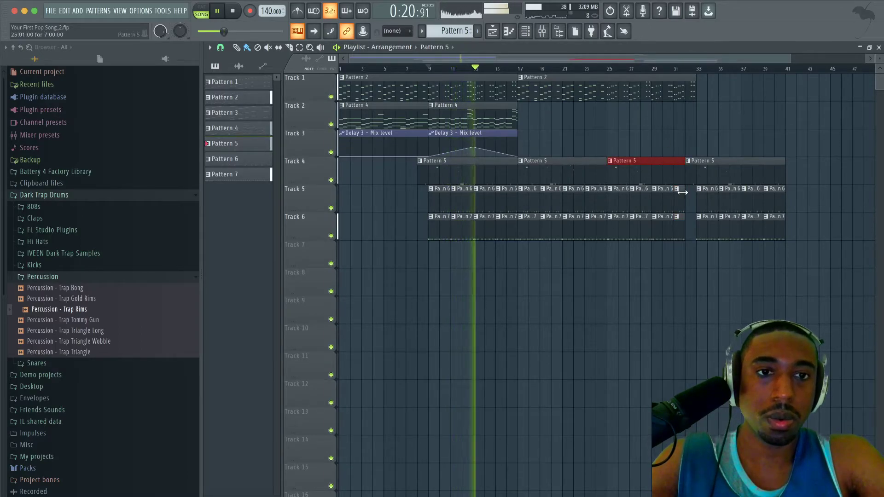
Extend the shortened Pattern 6 and Pattern 7 clips into bar 32, ending just before bar 33
scroll(681, 203, "up", 3)
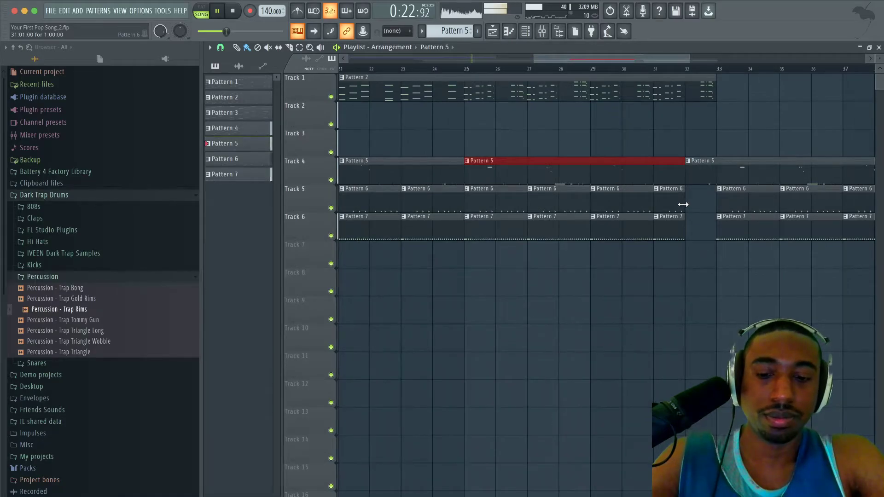
left_click_drag(683, 204, 698, 206)
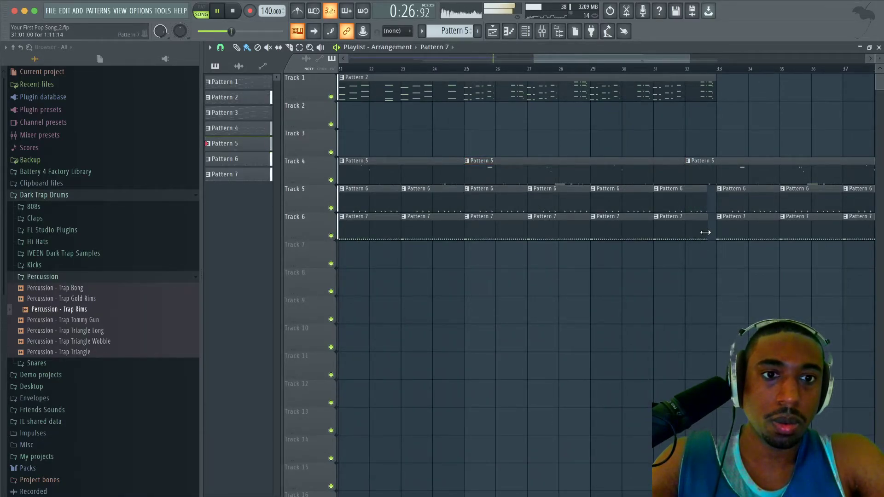
scroll(706, 233, "down", 3)
Copy the Pattern 2, Pattern 4 and Delay 3 - Mix level clips of bars 1 to 17 to bars 33 to 49
scroll(669, 196, "down", 1)
left_click_drag(514, 156, 381, 120)
left_click_drag(478, 75, 685, 110)
Copy the Pattern 5, 6 and 7 drum clips of bars 17 to 25 to bars 41 to 49
left_click(743, 168)
left_click_drag(743, 169, 681, 225)
left_click(599, 168, "super")
left_click_drag(599, 169, 644, 239)
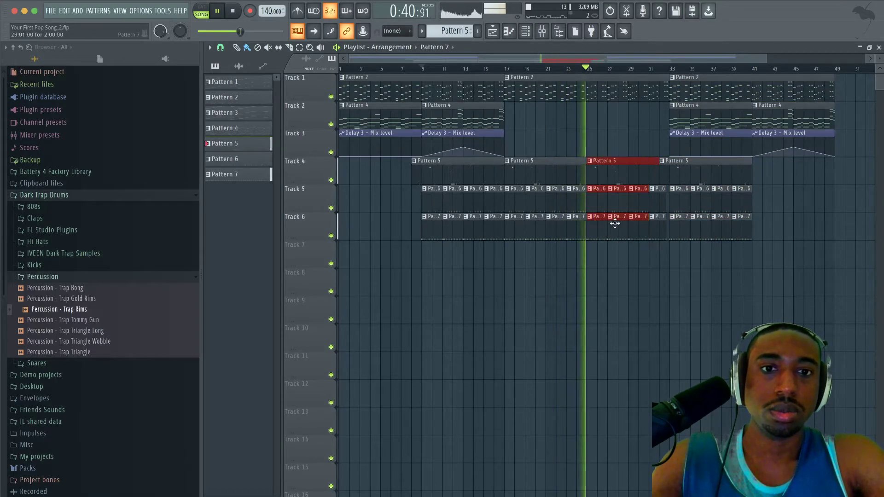
left_click_drag(511, 158, 580, 230)
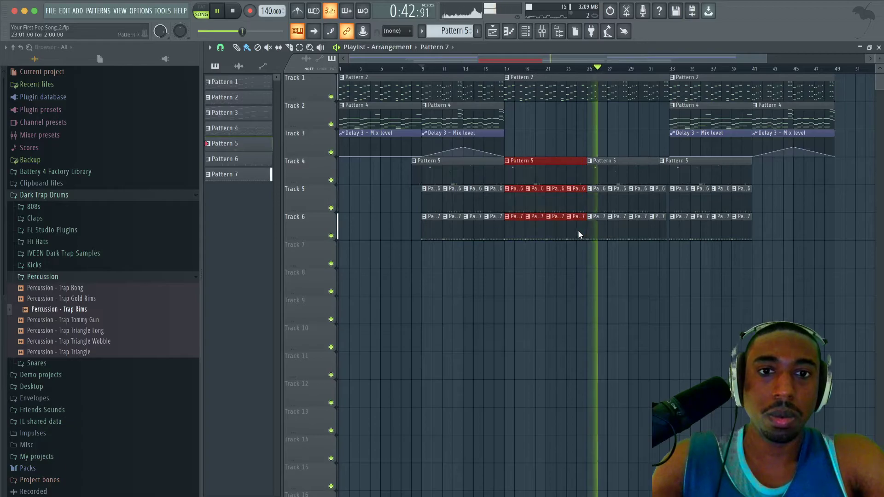
mouse_move(529, 177)
left_mouse_down("shift")
mouse_move(791, 178)
mouse_move(759, 182)
left_mouse_up("shift")
left_click(746, 280)
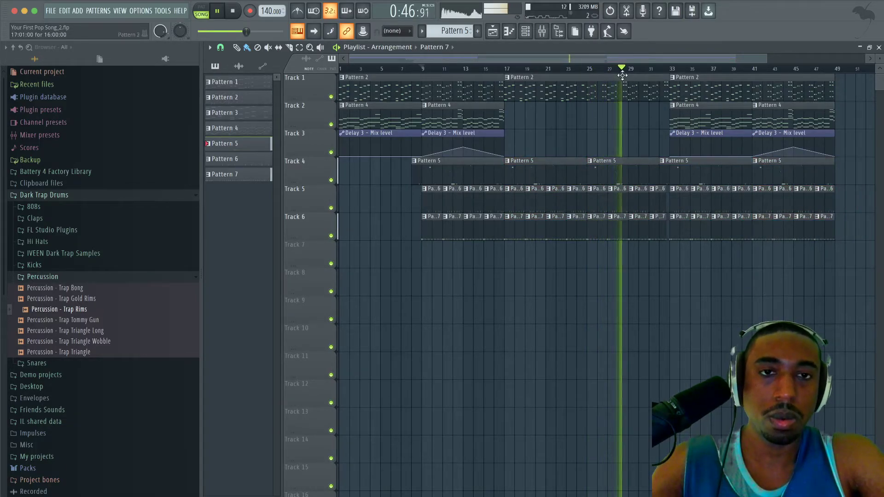
Listen to the extended arrangement and check the channel levels in the mixer
left_click(542, 31)
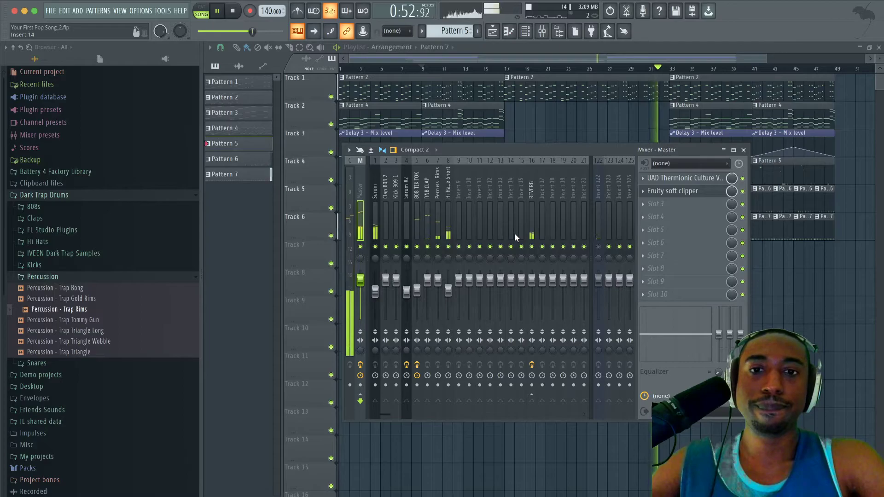
key("F9")
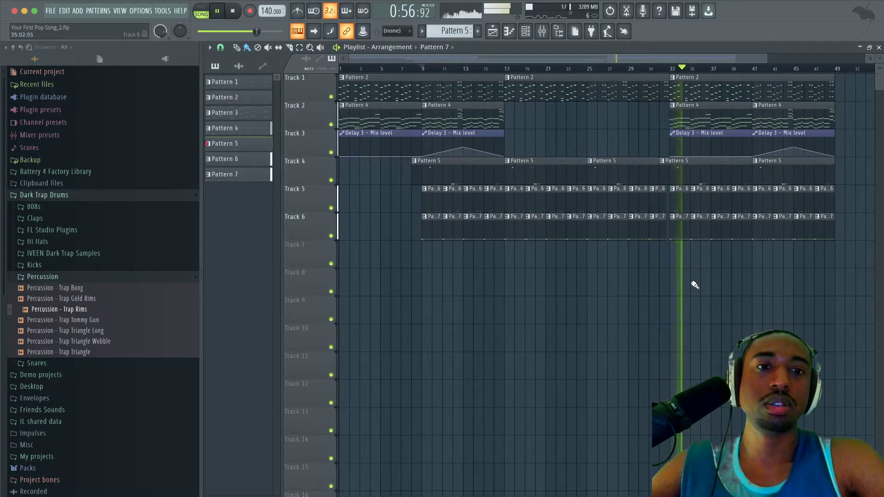
left_click(542, 32)
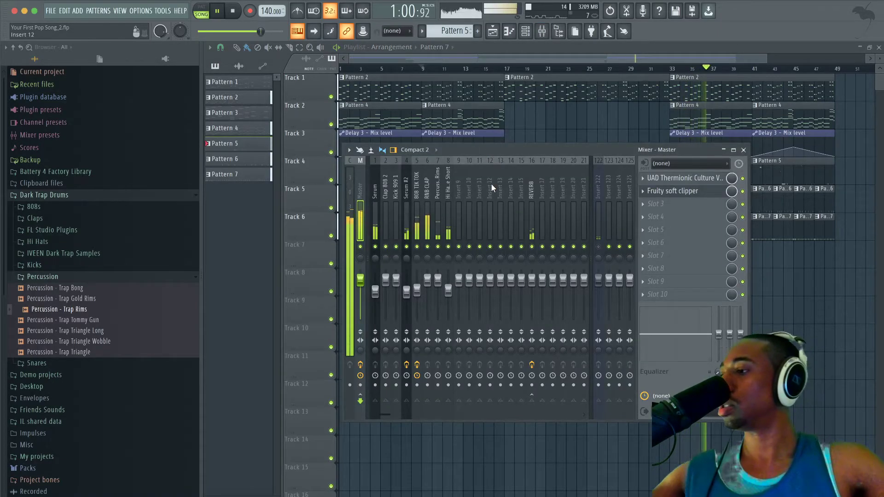
left_click(743, 149)
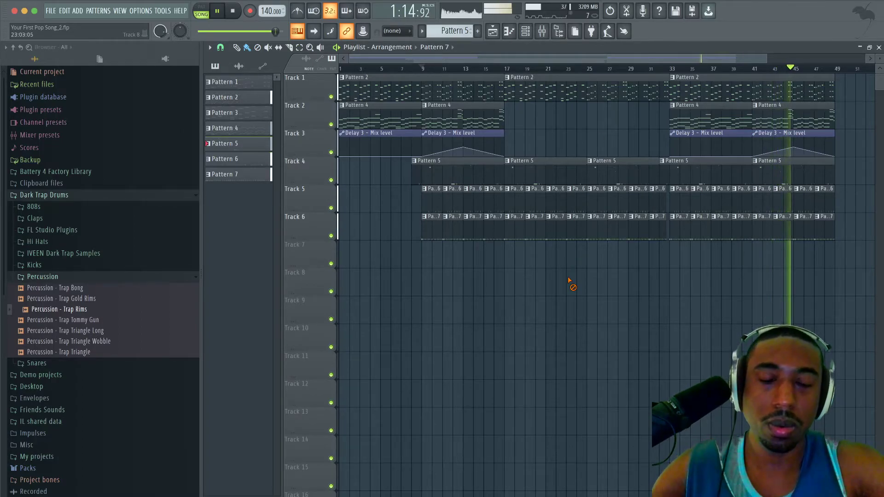
Stop playback and add Gross Beat to the master's third effect slot
left_click(543, 35)
key("space")
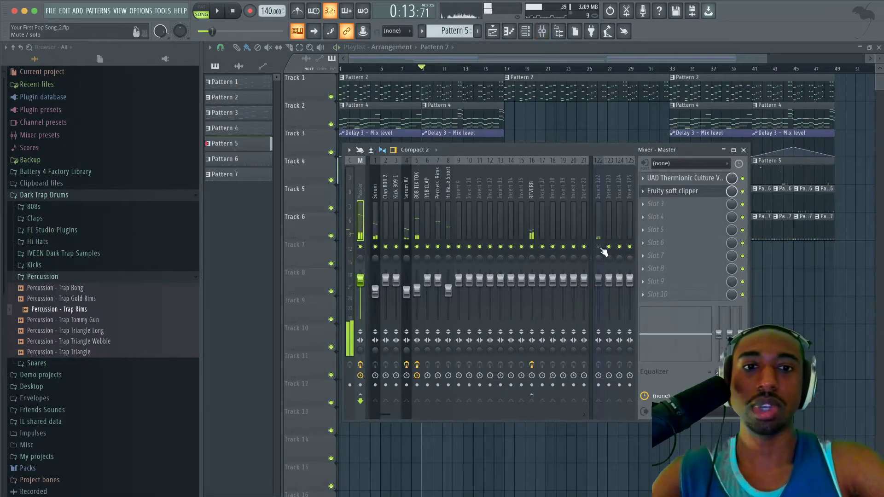
left_click(693, 206)
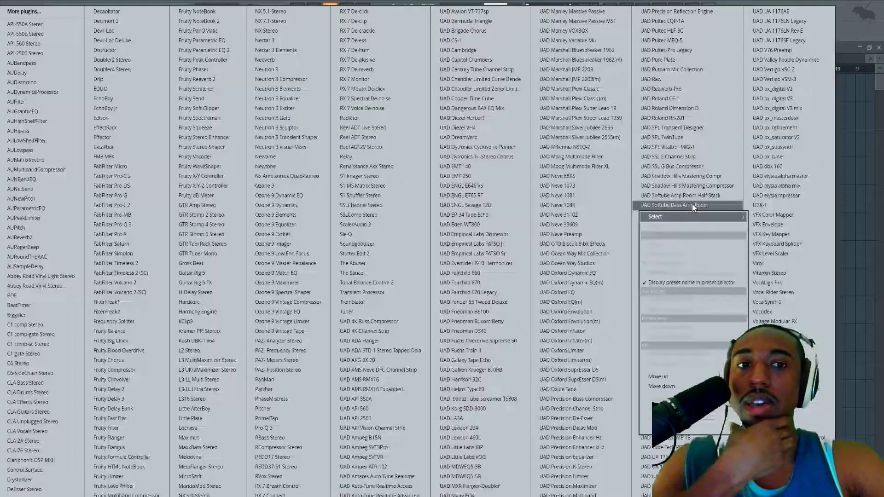
left_click(210, 265)
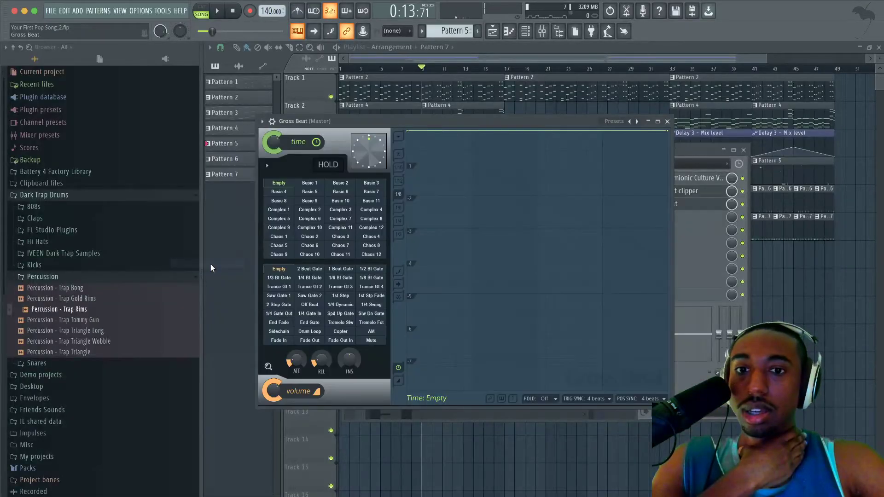
Load Gross Beat's Momentary preset, choose the 1/2 Speed time effect, and close the plugin
left_click(626, 123)
left_click(646, 149)
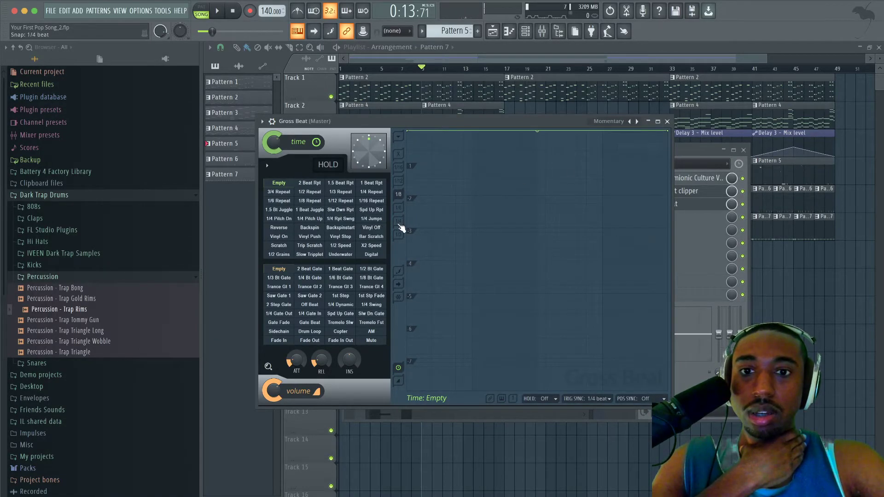
left_click(617, 123)
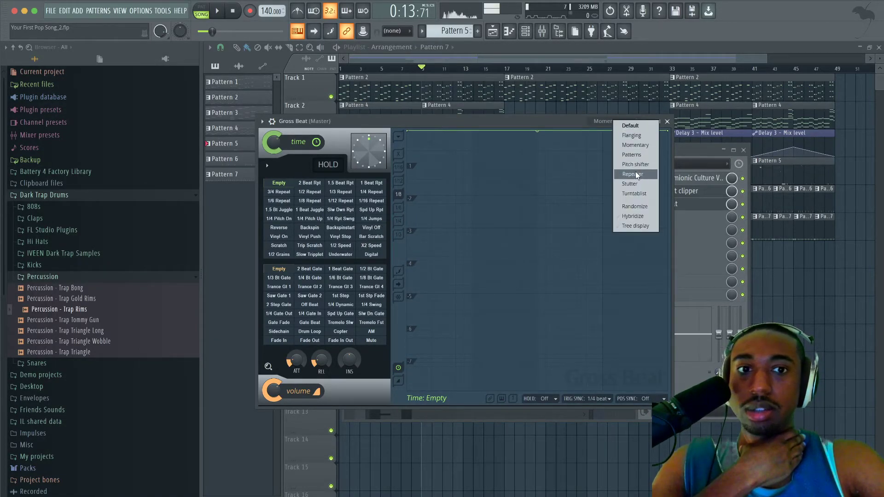
left_click(350, 244)
left_click(343, 245)
left_click(667, 122)
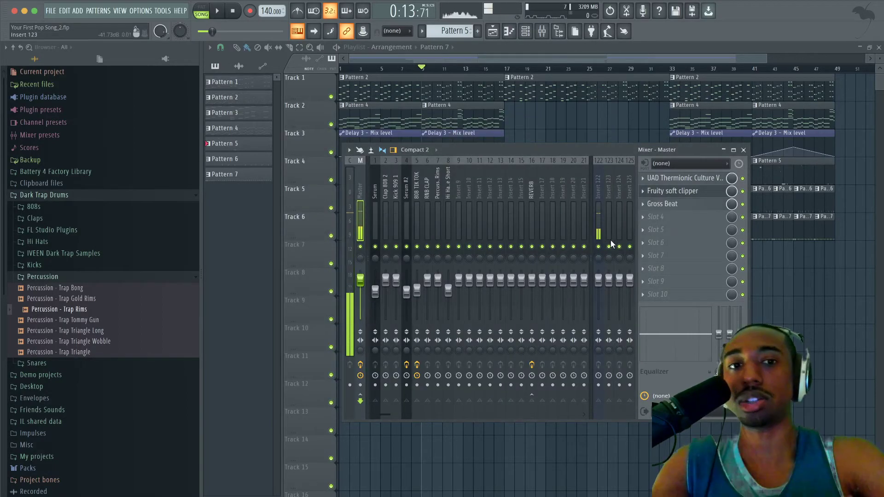
Create an automation clip for the mix level of Gross Beat on the master
key("space")
key("space")
key("space")
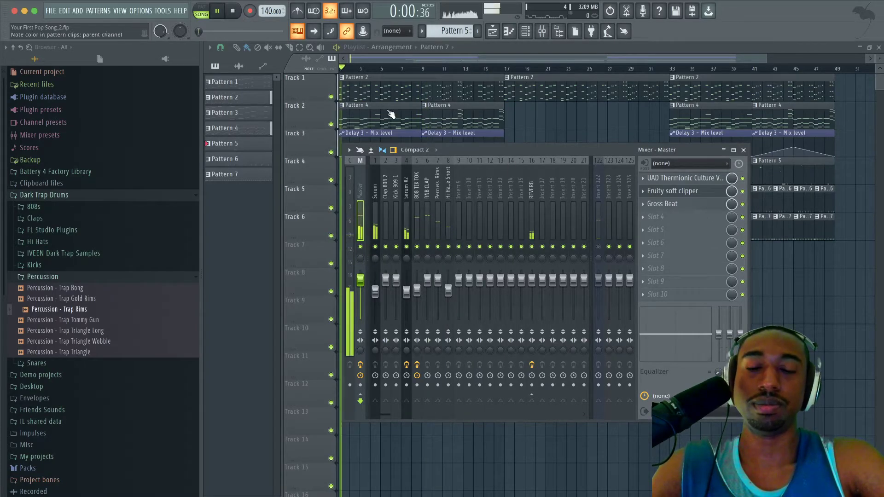
right_click(732, 207)
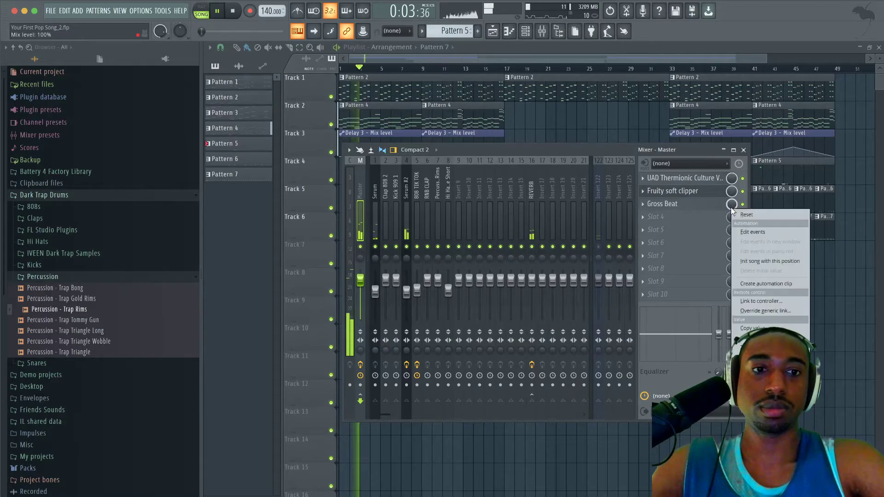
left_click(756, 282)
key("space")
key("space")
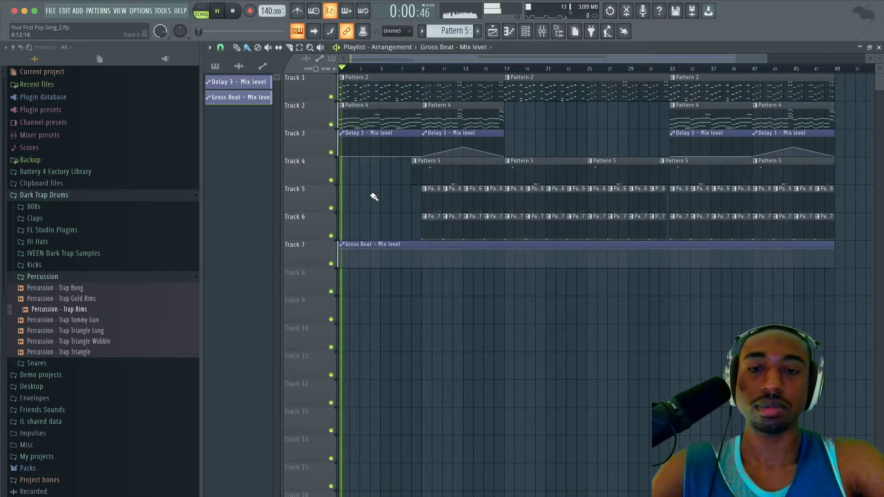
Copy the Pattern 2, Pattern 4 and Delay 3 clips of bars 33 to 49 to bars 49 to 65, and extend the Gross Beat clip to bar 65
left_click_drag(496, 148, 849, 87)
scroll(849, 87, "down", 1)
key("space")
scroll(520, 264, "down", 2)
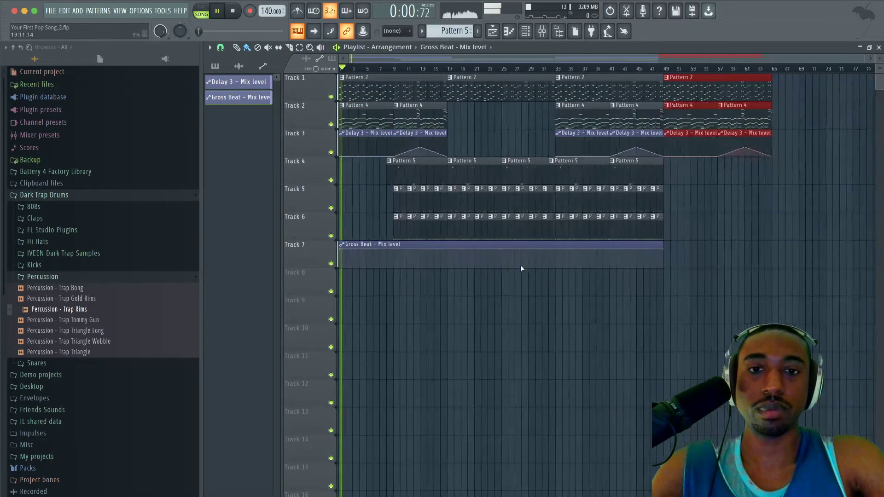
left_click_drag(658, 243, 765, 244)
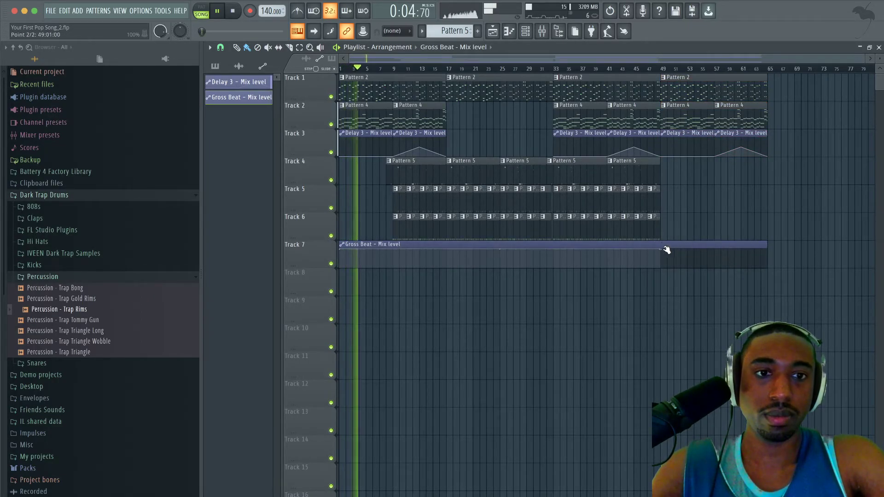
Shape the Gross Beat mix automation to stay at minimum from bar 1 and jump to full level at bar 49
key("space")
left_click(542, 31)
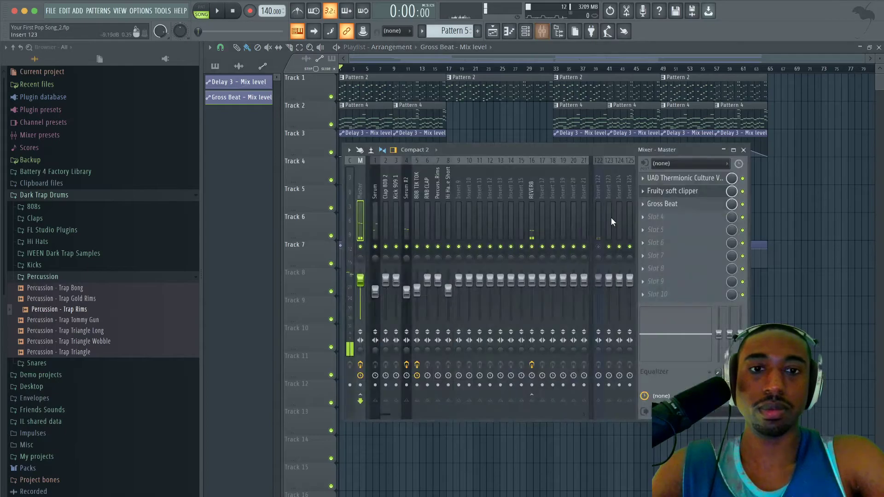
key("F9")
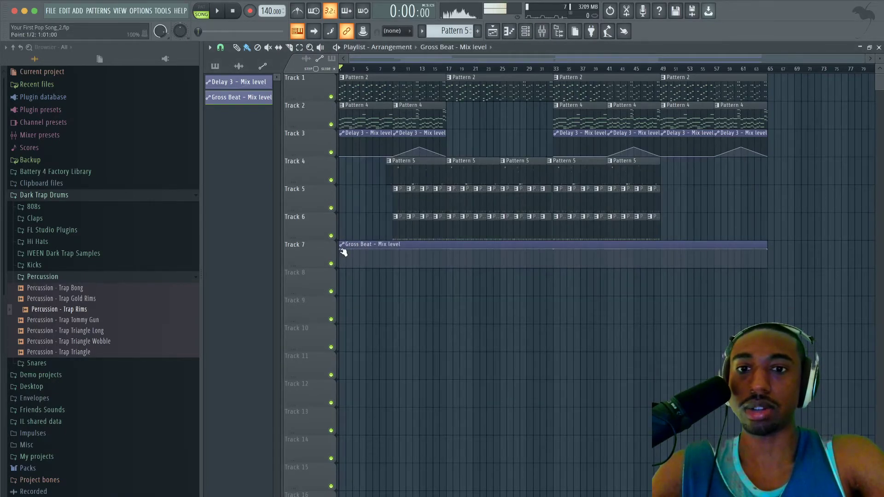
left_click_drag(343, 251, 338, 309)
left_click_drag(674, 252, 670, 217)
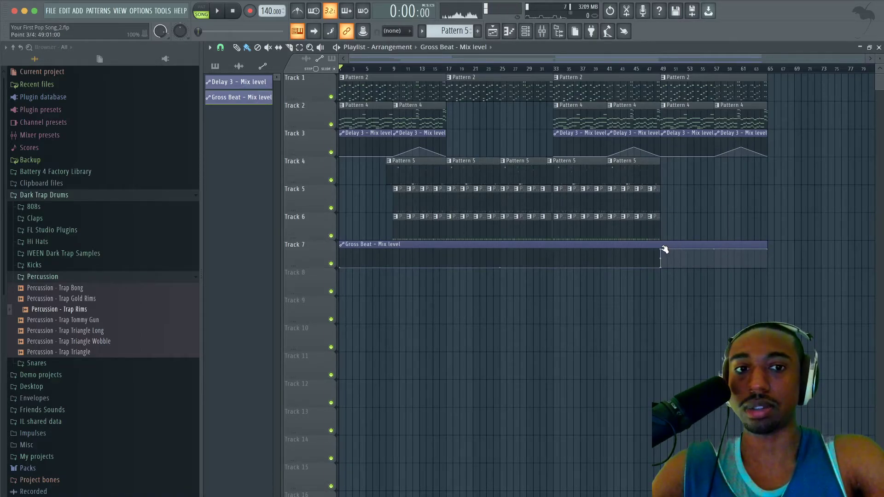
Play the song from bar 49 to hear the Gross Beat effect
key("space")
key("space")
left_click(661, 68)
key("space")
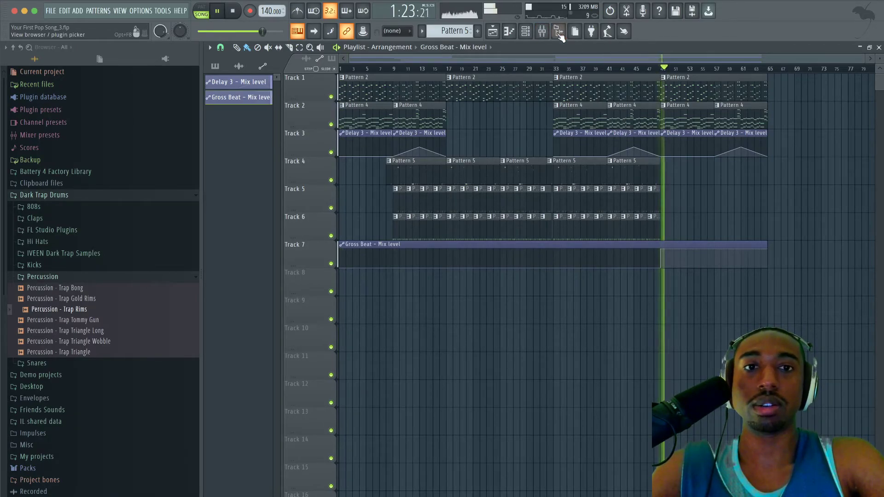
Copy the Pattern 5, 6 and 7 drum clips of bars 41 to 49 to bars 57 to 65
left_click_drag(656, 238, 609, 157)
left_click(544, 33)
key("space")
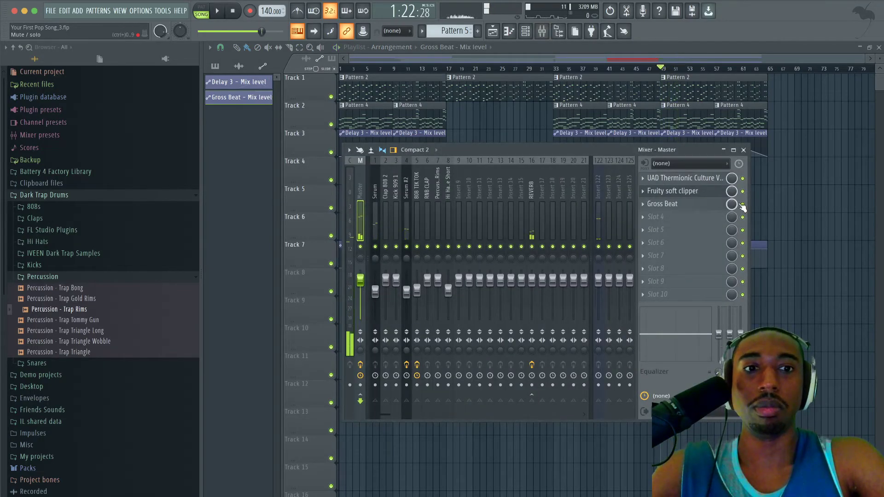
key("F9")
left_click_drag(656, 221, 613, 167)
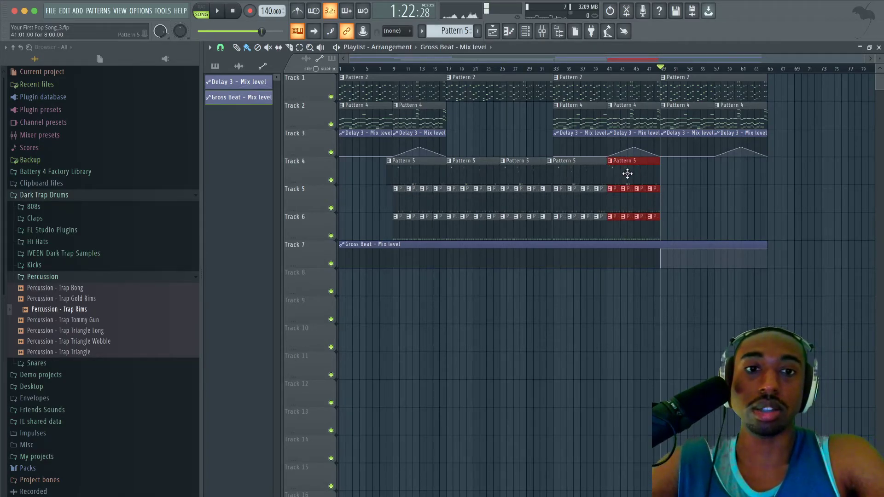
left_click_drag(624, 173, 730, 171)
left_click(688, 183)
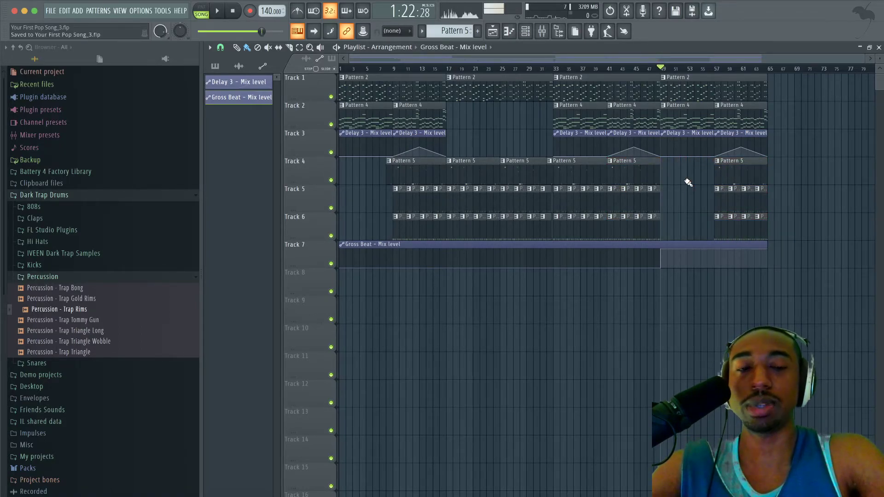
Check the Gross Beat slot on the master and listen to the half-speed section from bar 49
left_click(543, 32)
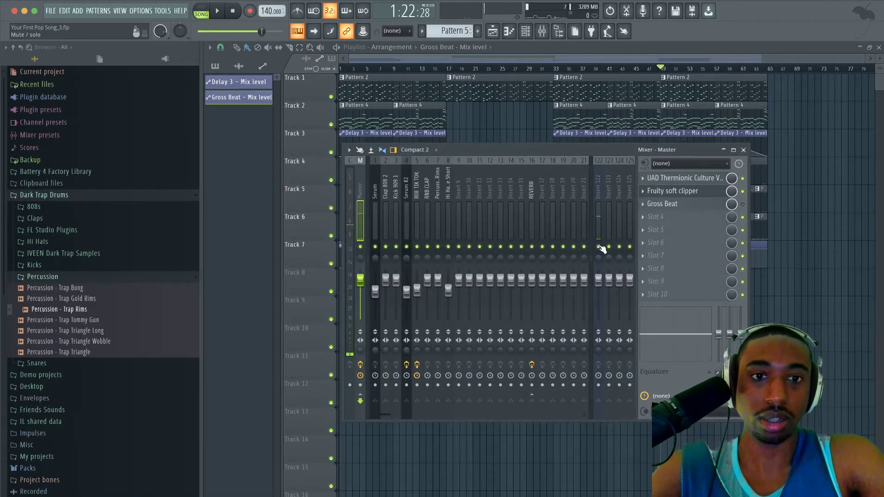
key("space")
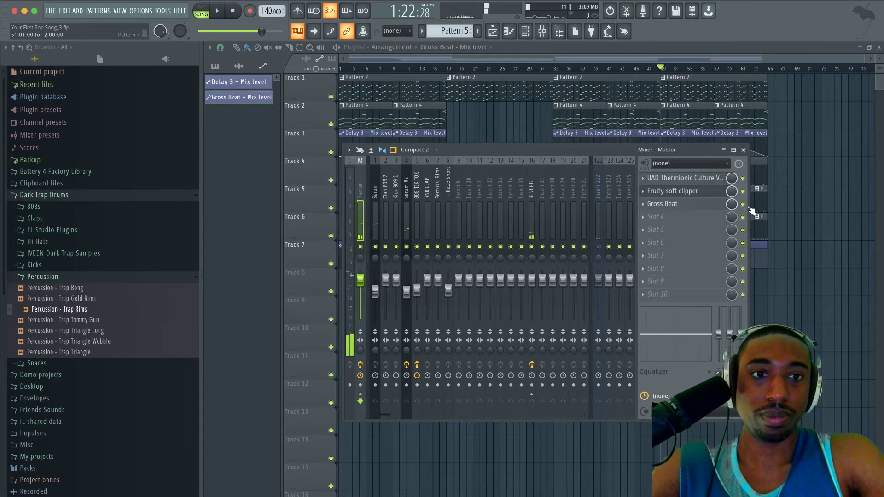
left_click(770, 302)
key("space")
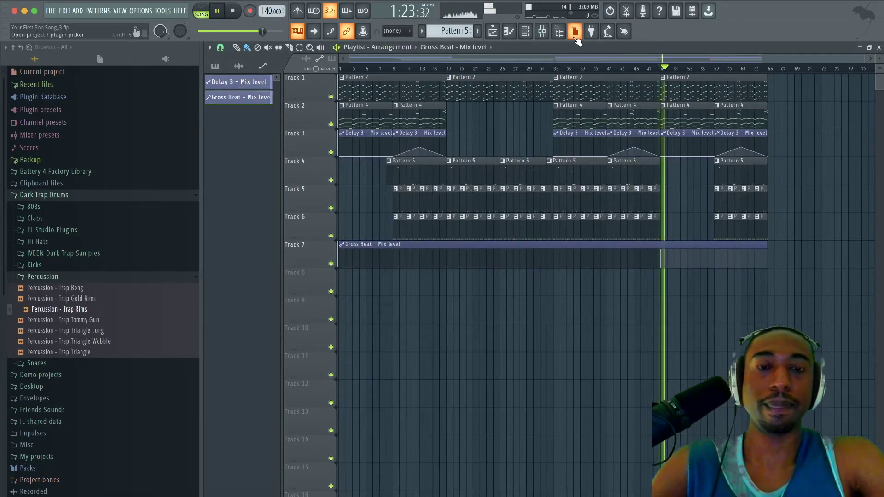
scroll(678, 145, "up", 3, "ctrl")
scroll(678, 146, "up", 1, "ctrl")
scroll(736, 182, "right", 2)
scroll(735, 183, "down", 1, "ctrl")
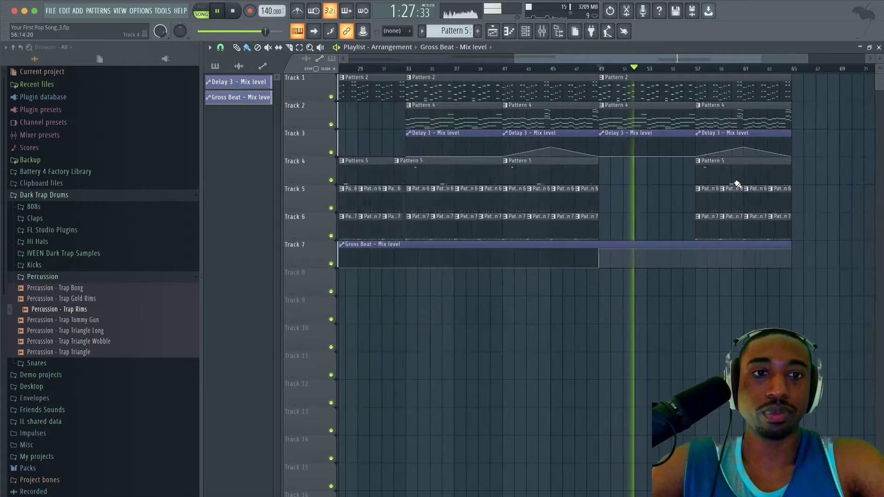
scroll(735, 182, "down", 1, "ctrl")
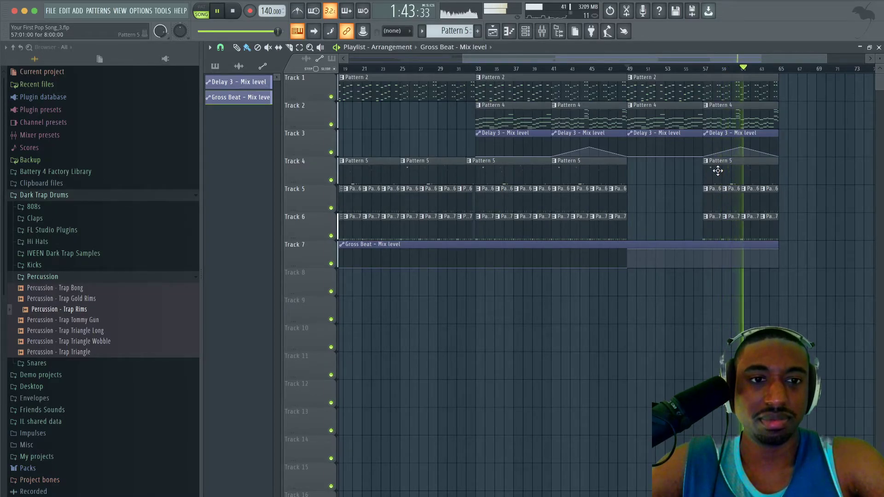
Make the Pattern 5 clip at bar 57 on Track 4 unique and open its 808 notes in the piano roll
scroll(718, 171, "down", 3)
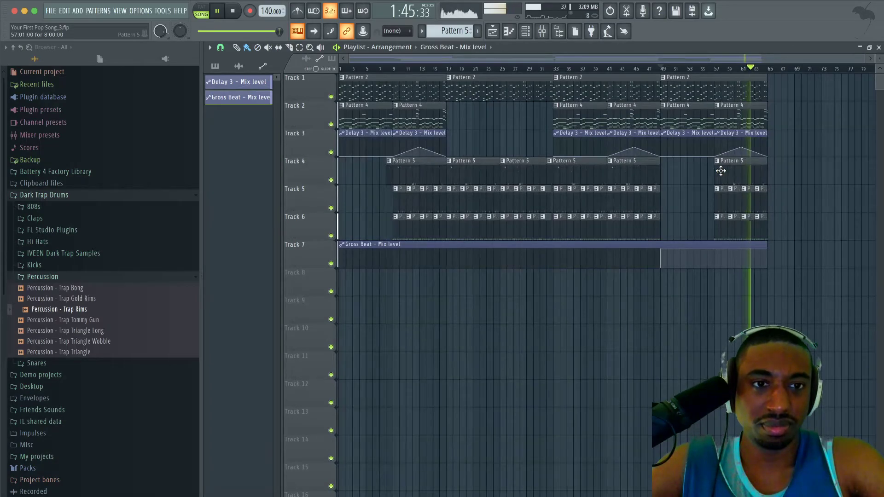
left_click(717, 164)
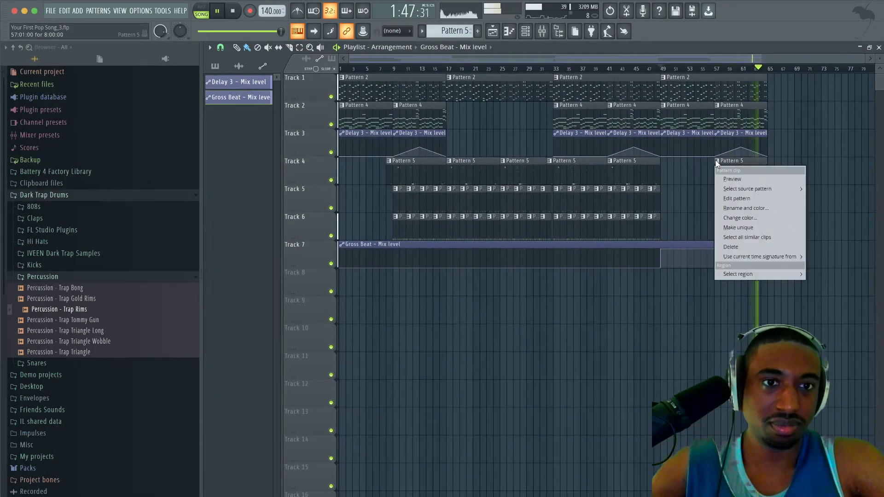
left_click(731, 230)
key("space")
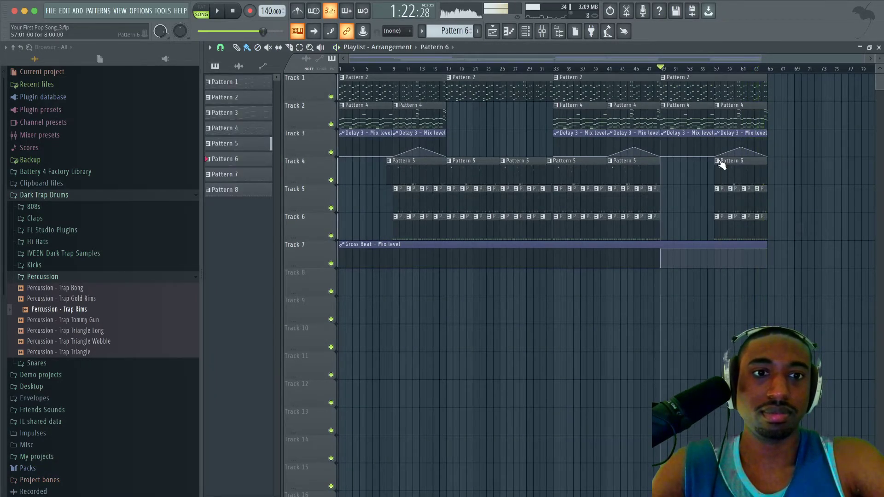
double_click(727, 166)
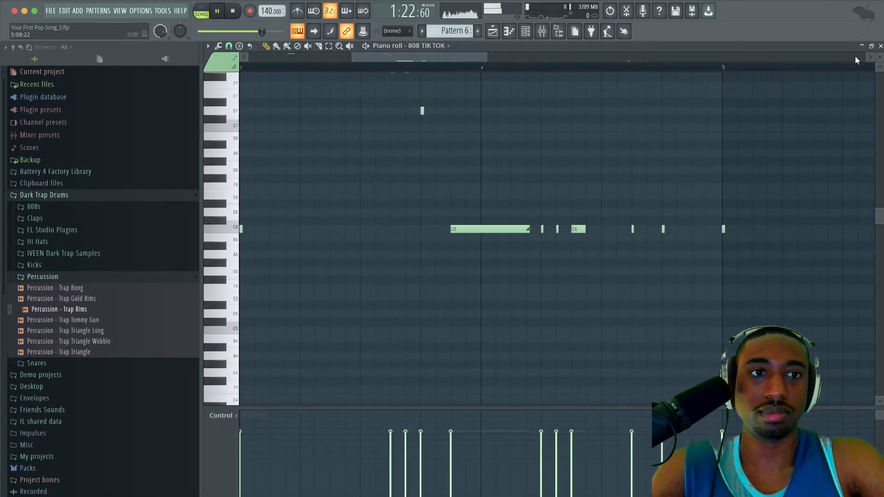
left_click(880, 46)
Listen to the section from bar 57 and the song's opening, checking the master effects and channel levels in the mixer
right_click(690, 307)
key("space")
left_click(715, 69)
key("space")
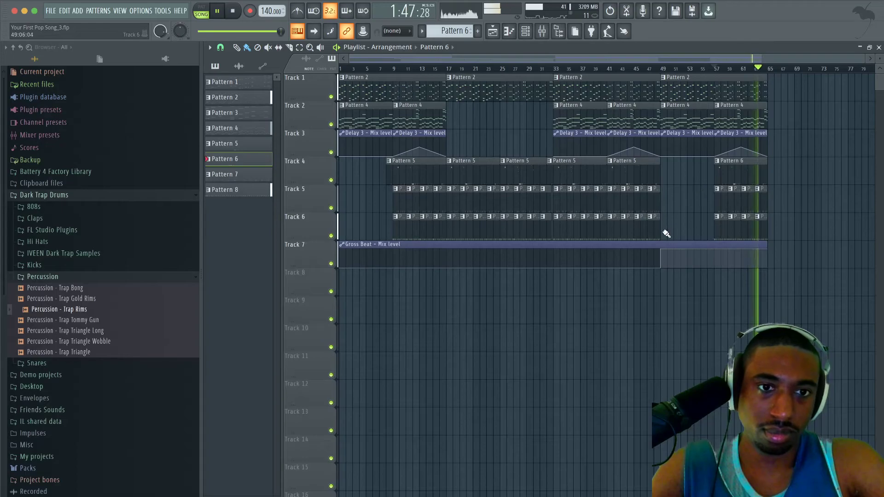
key("F9")
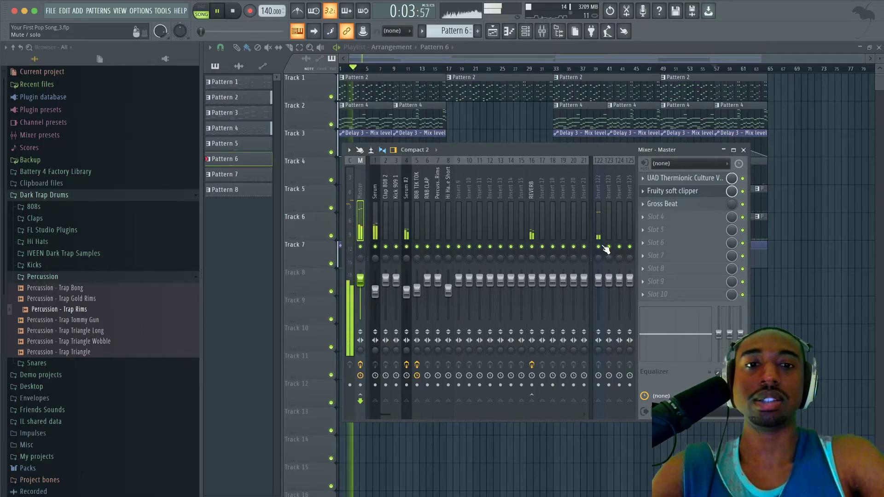
key("F9")
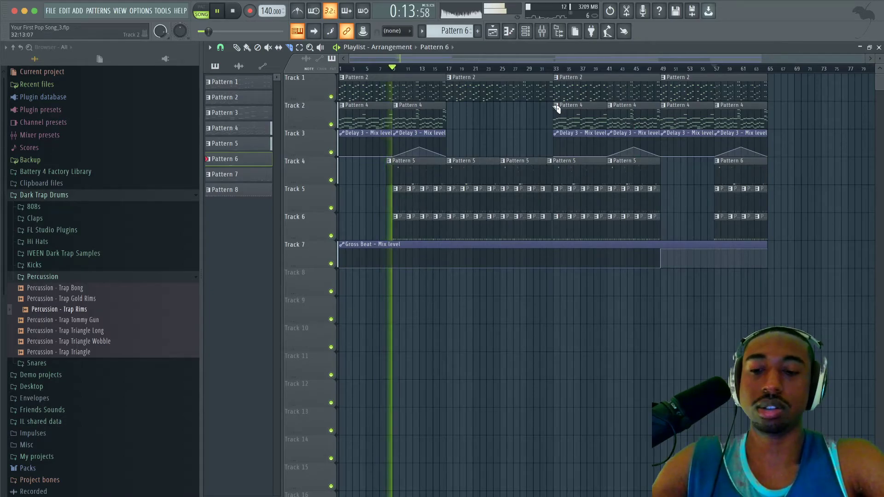
Slice the Gross Beat automation clip at bars 33 and 49, and copy all clips between those bars to bars 65 to 81
left_click(551, 257)
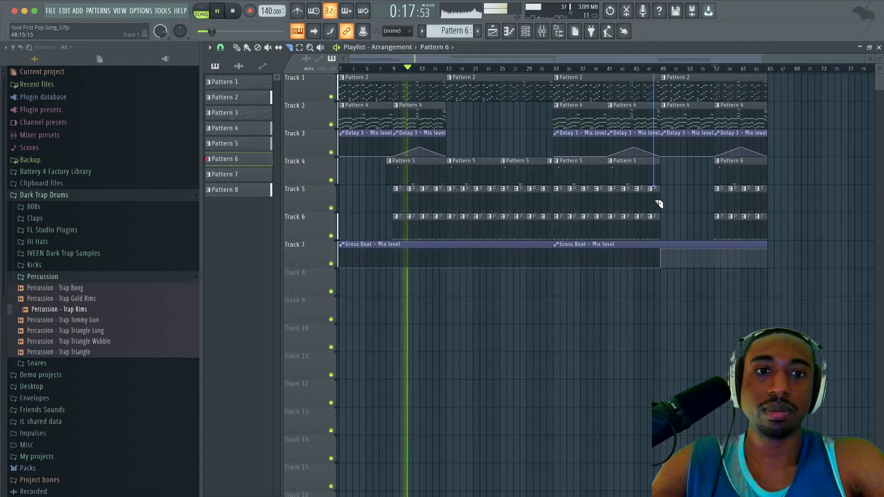
left_click(661, 258)
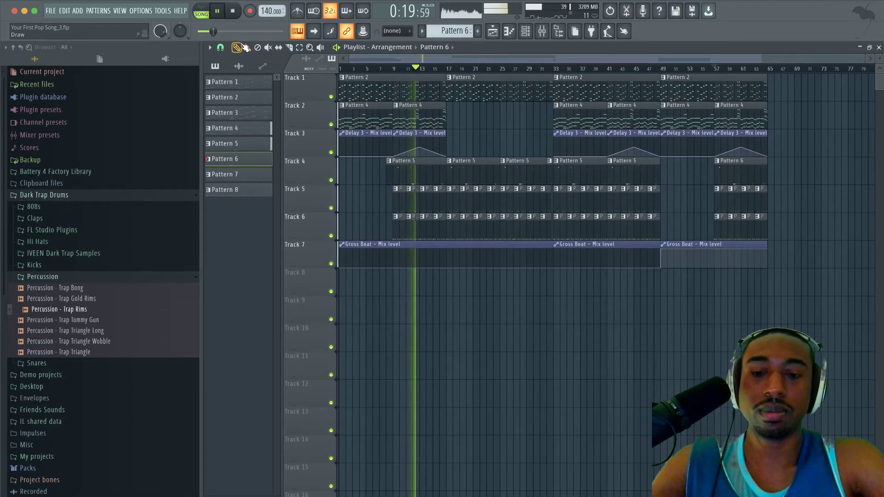
left_click_drag(659, 295, 778, 97)
left_click(822, 136, "super")
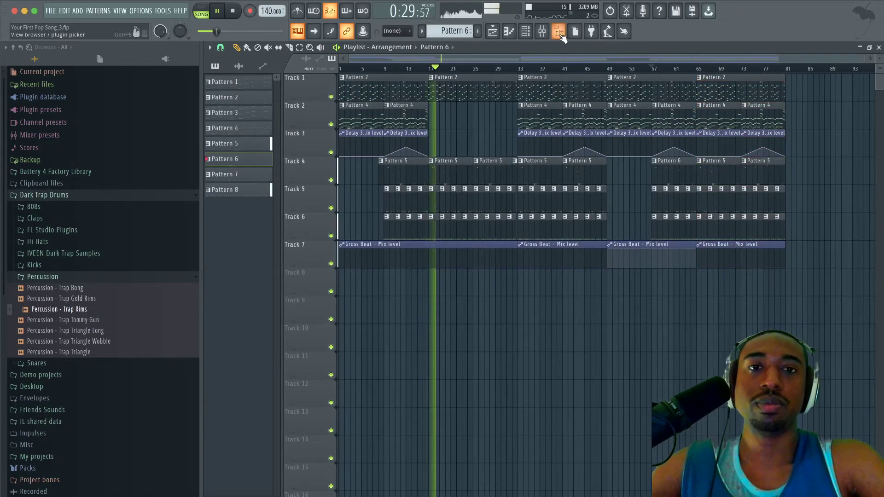
Lower the RNB CLAP fader slightly, and shape the Percussion - Trap Rims track with Fruity Parametric EQ 2 in its first slot
key("F9")
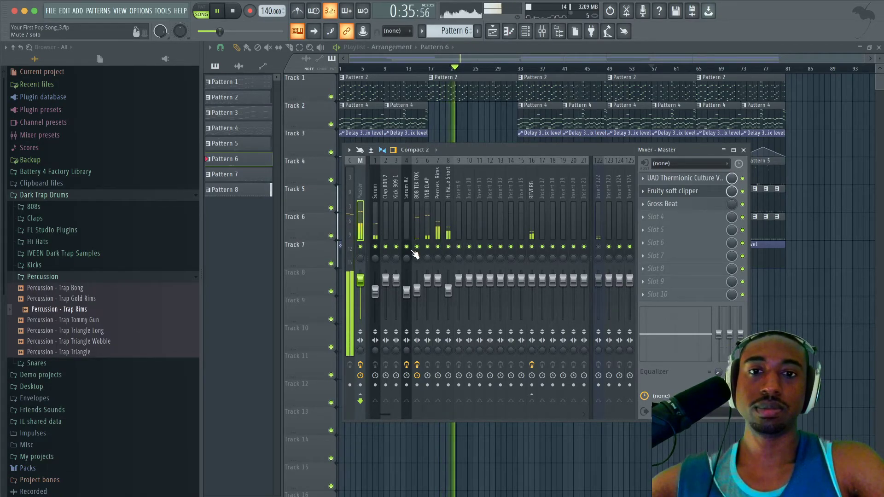
left_click_drag(428, 280, 427, 285)
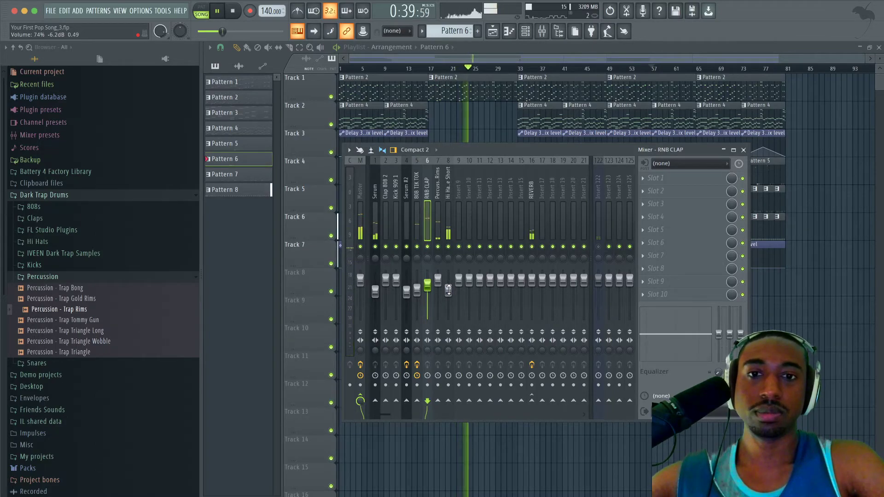
left_click(677, 180)
mouse_move(682, 191)
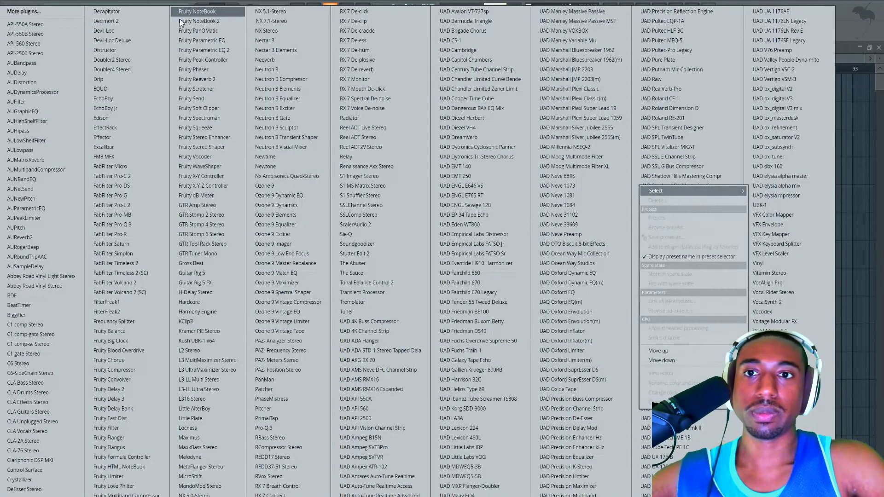
left_click(201, 49)
left_click_drag(277, 180, 300, 244)
left_click(576, 96)
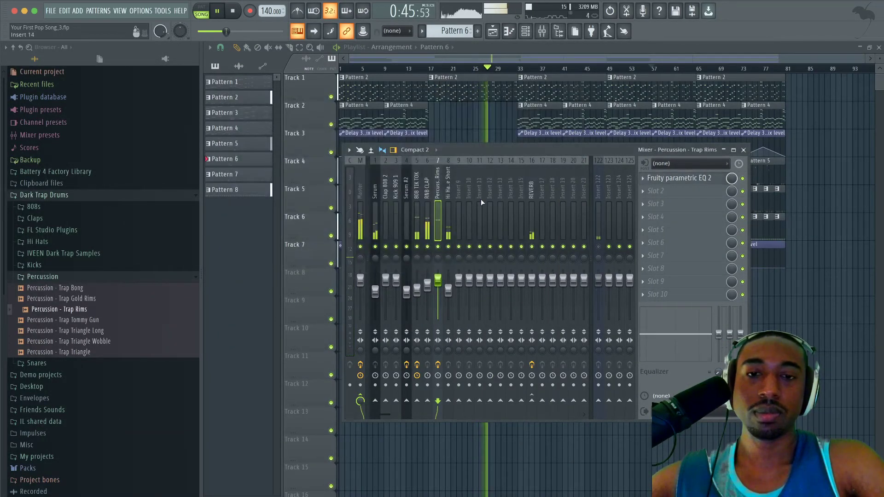
Add Fruity Parametric EQ 2 to the Serum track's first slot and cut band 7 by about 3.7 dB near 6881 Hz
left_click(376, 195)
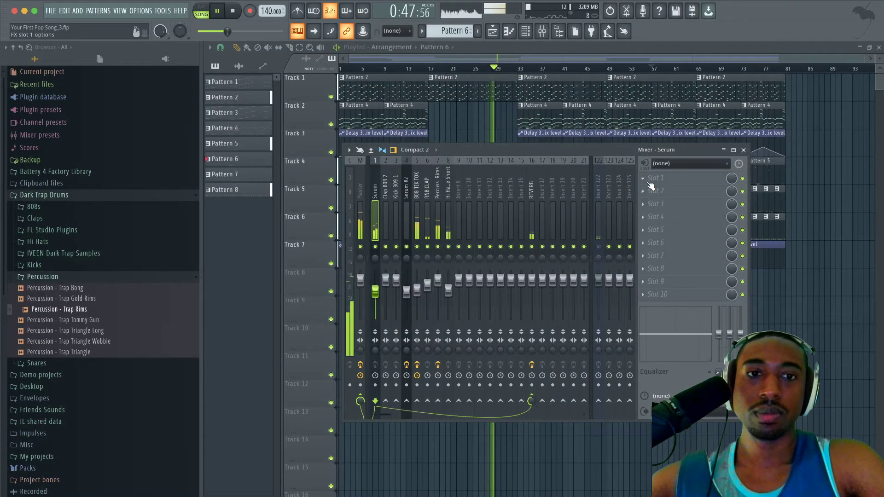
left_click(647, 179)
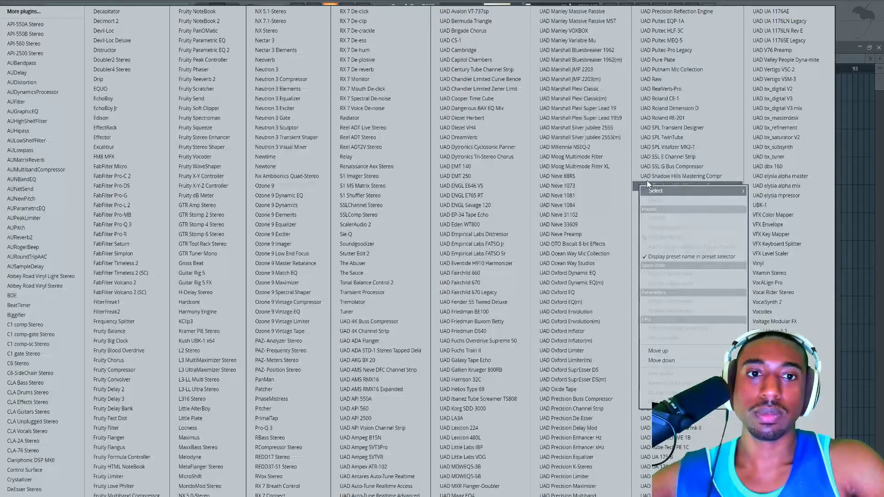
left_click(226, 50)
left_click_drag(521, 244, 515, 249)
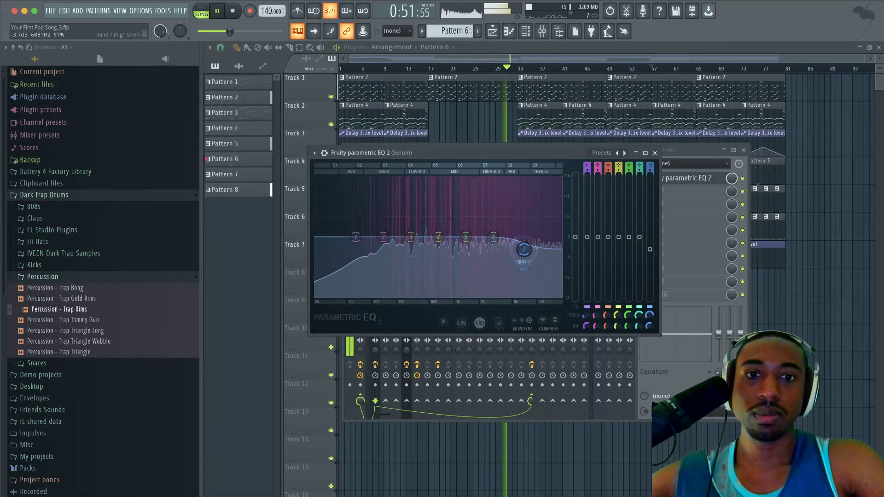
left_click(654, 153)
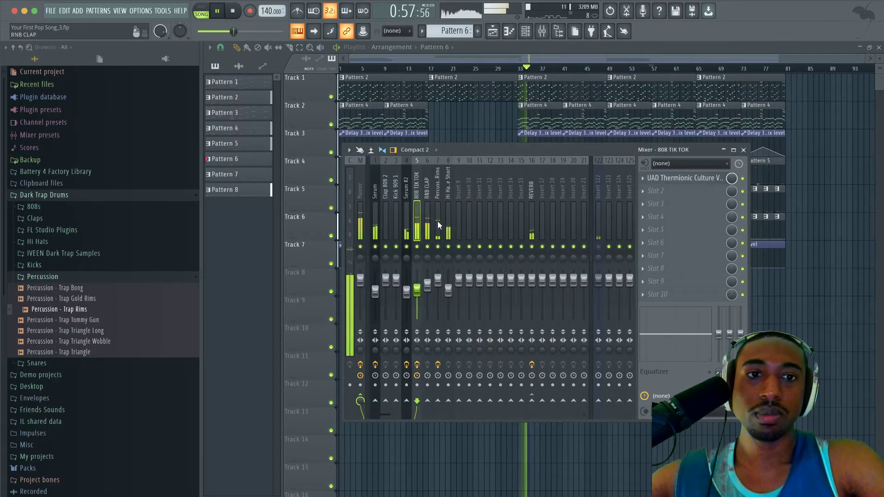
Save the project and lower the Serum mixer track's fader to about -10.6 dB
left_click(743, 150)
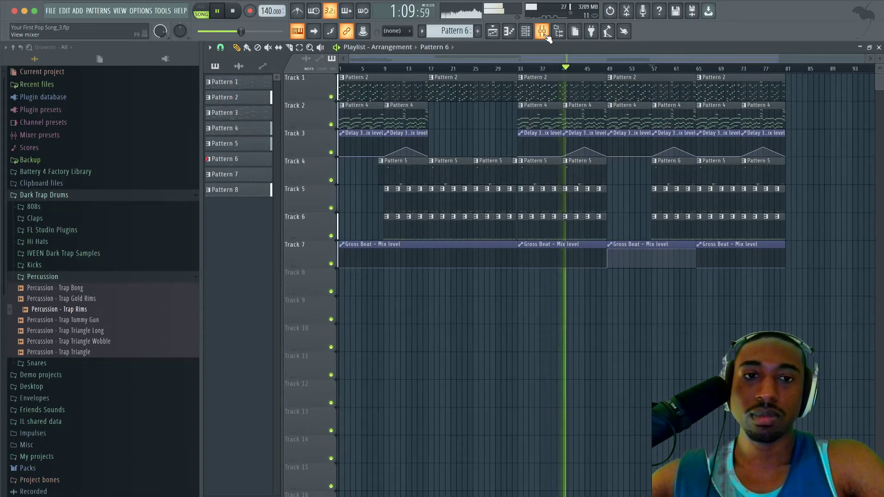
key("ctrl+s")
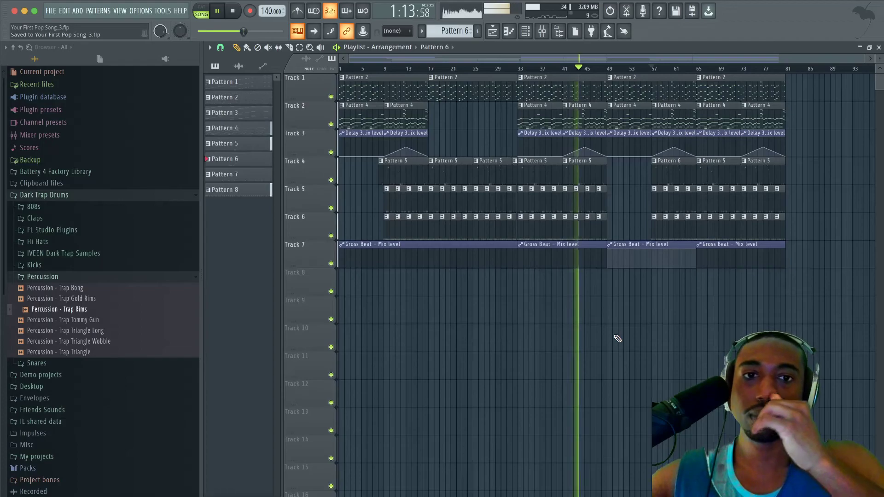
left_click(546, 33)
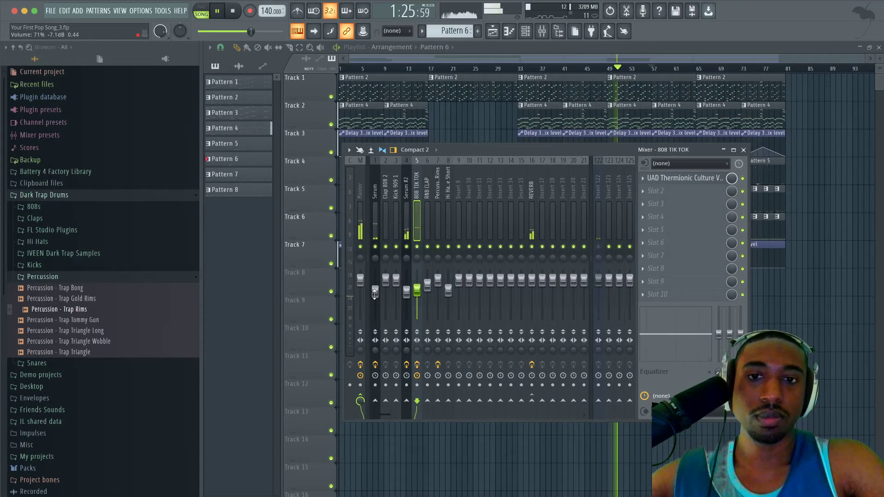
left_click_drag(374, 294, 374, 299)
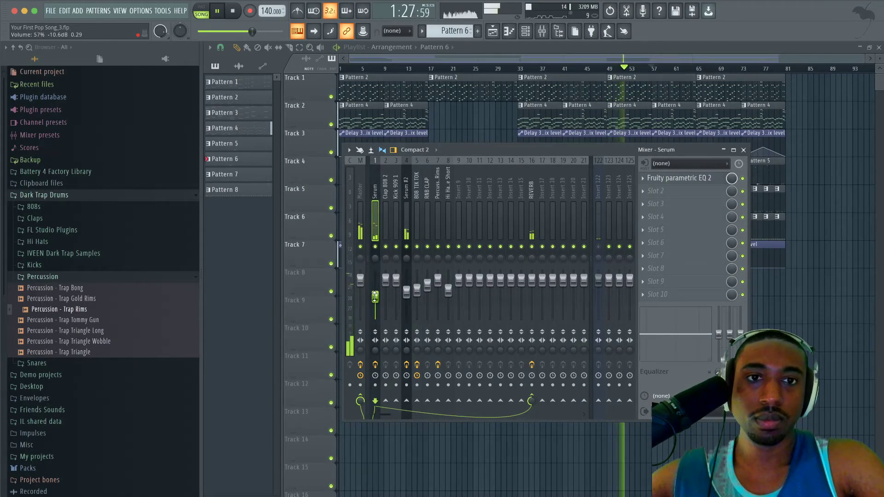
left_click(800, 322)
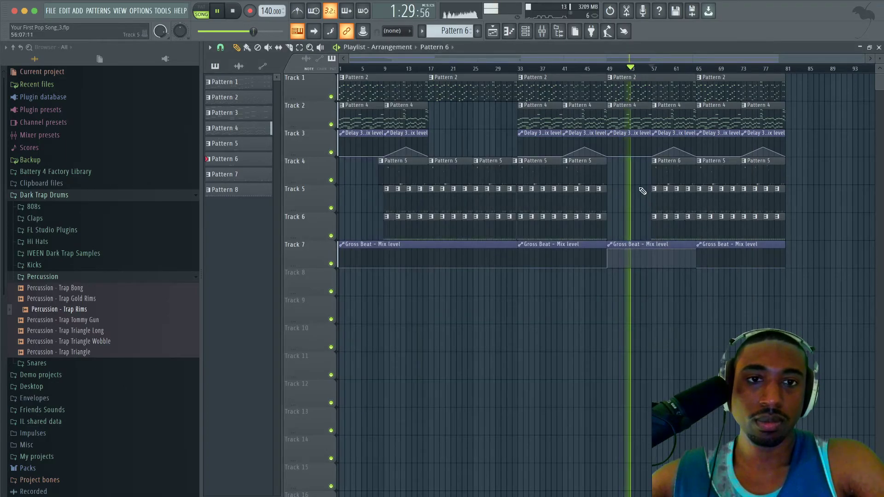
Listen to the arrangement from bar 49 and lower the 808 TIK TOK mixer track's fader slightly
left_click(610, 71)
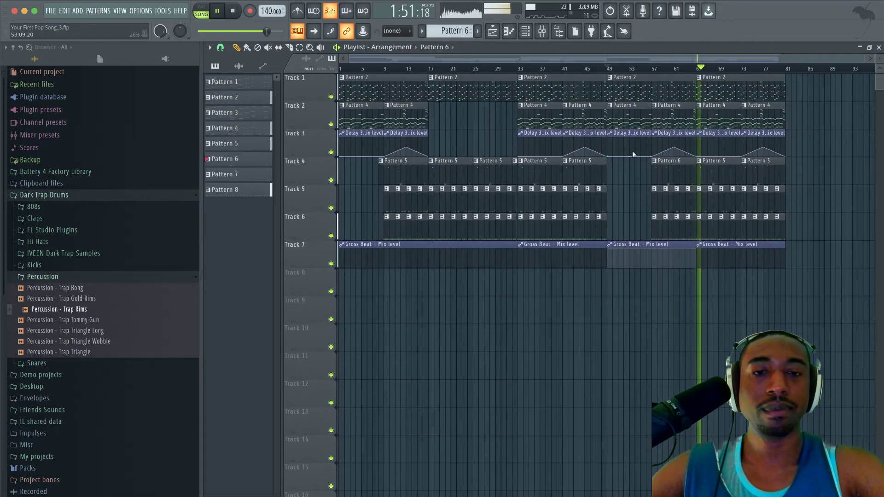
left_click(543, 32)
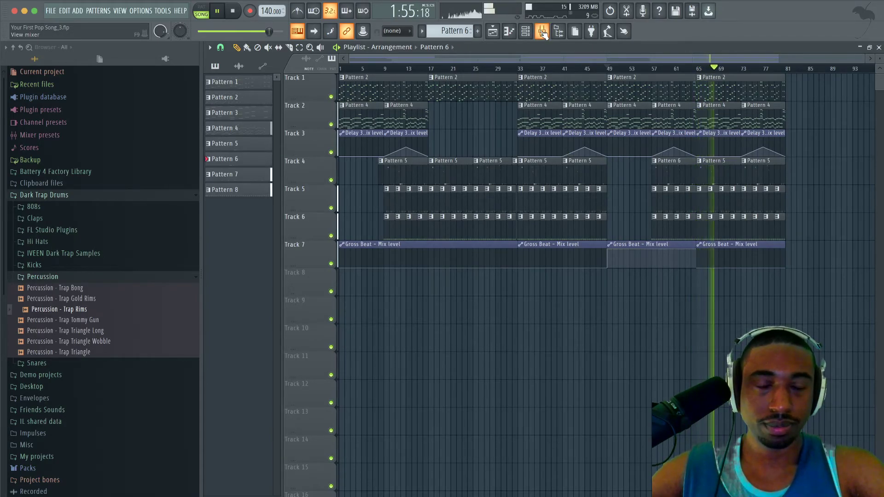
left_click(543, 34)
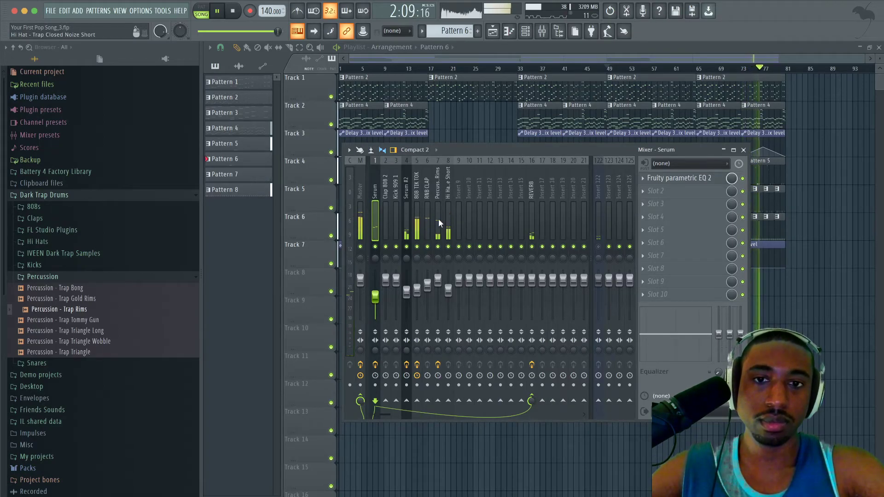
left_click_drag(417, 288, 418, 296)
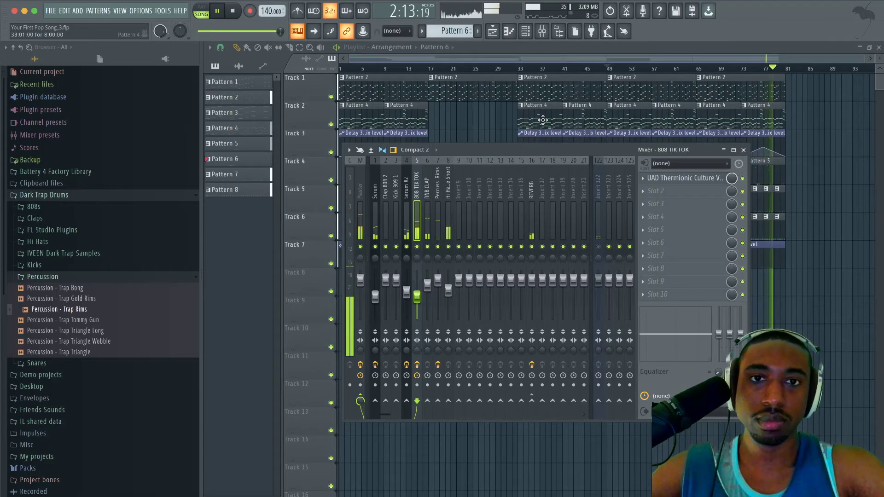
Review the time, polyphony and root note settings of the 808 TIK TOK sampler channel
left_click(527, 31)
left_click(309, 117)
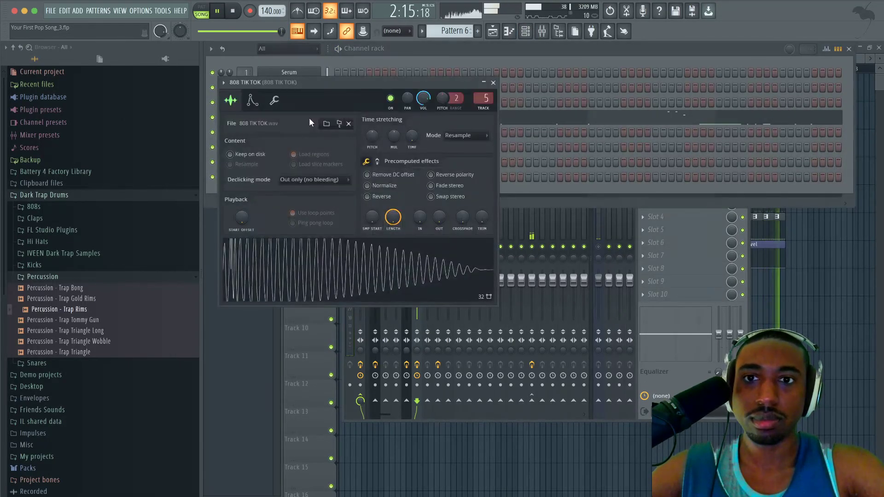
left_click(275, 100)
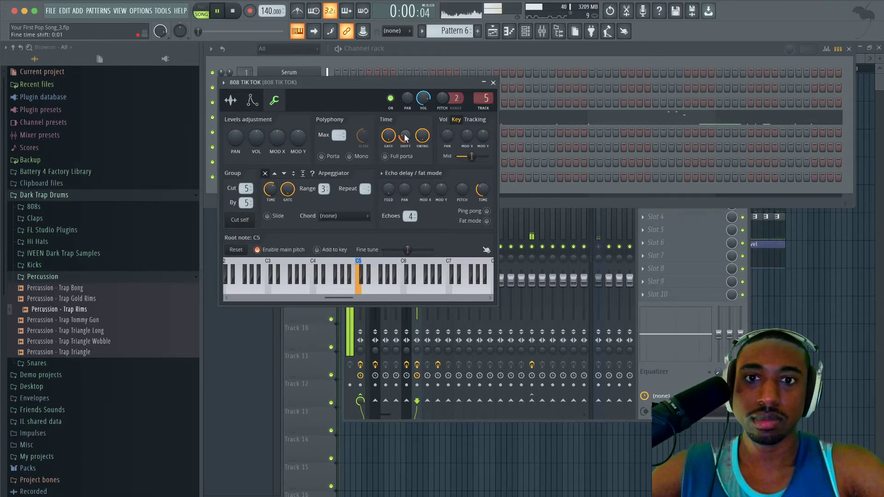
left_click(494, 83)
Lower the Serum #2 fader to about -9.8 dB and readjust the Fruity Parametric EQ 2 curve on the Serum track
left_click_drag(406, 291, 406, 296)
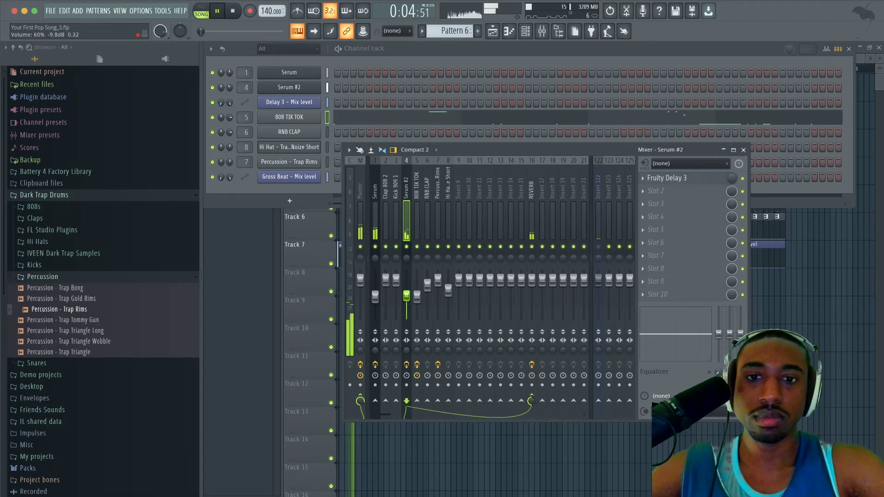
left_click(599, 247)
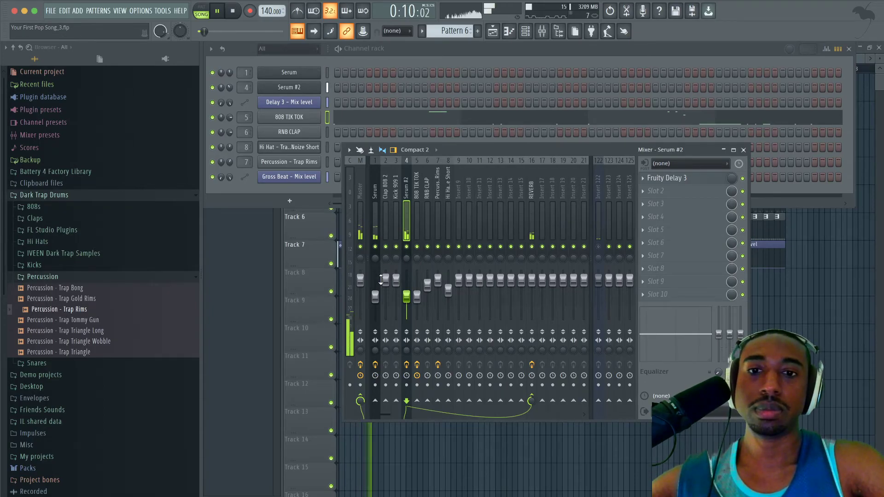
left_click(374, 213)
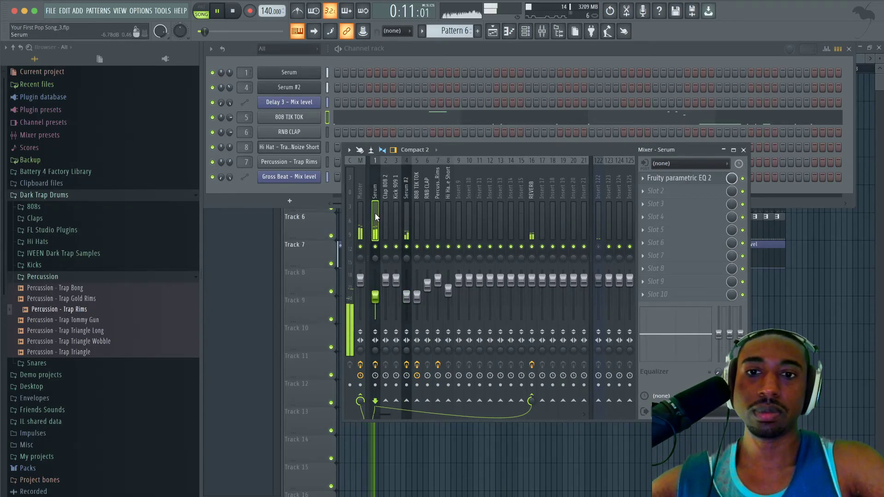
left_click(696, 179)
left_click_drag(356, 238, 343, 277)
left_click(654, 152)
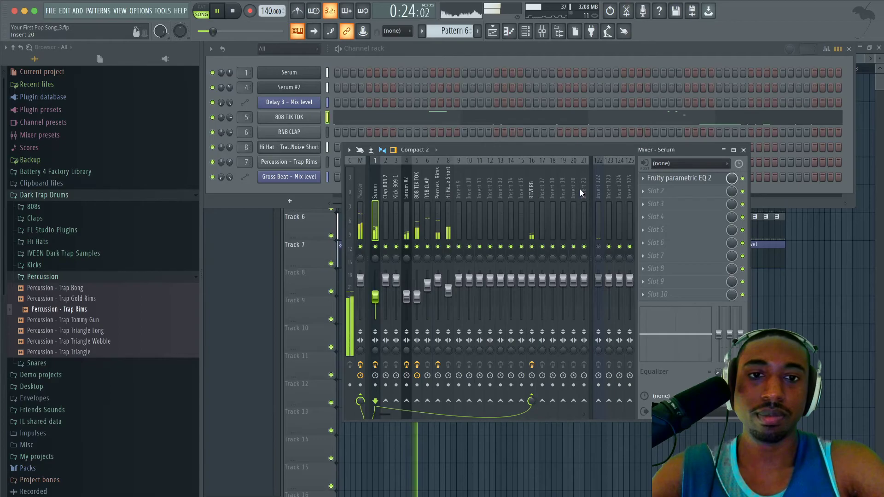
Clear the mixer and channel rack from view and save the project
left_click(743, 149)
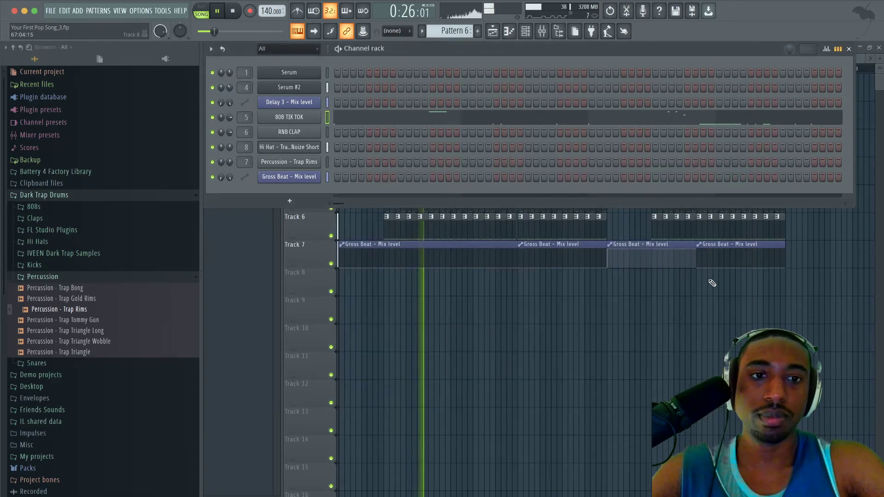
key("F6")
key("ctrl+s")
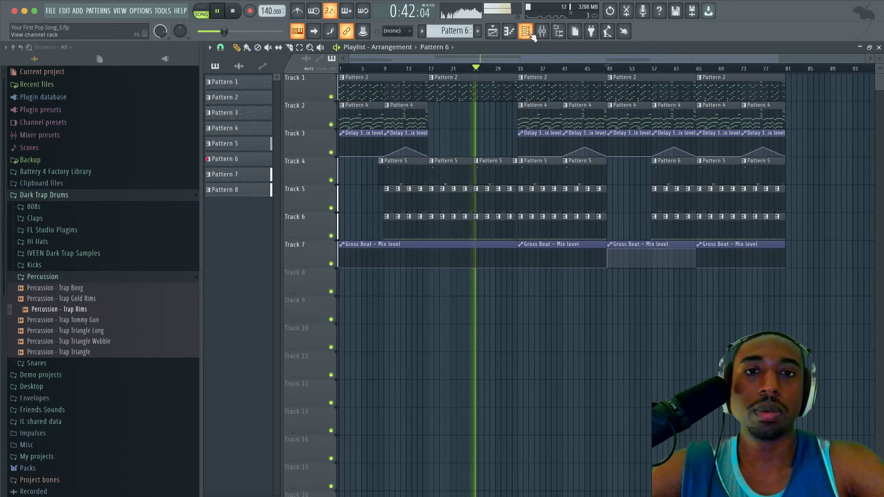
Check the channel levels in the mixer during playback and save the project again
left_click(541, 32)
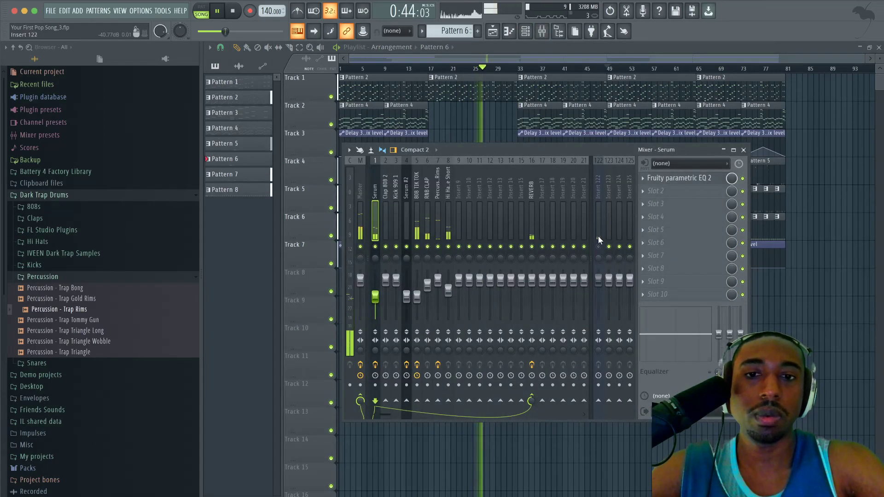
left_click(743, 150)
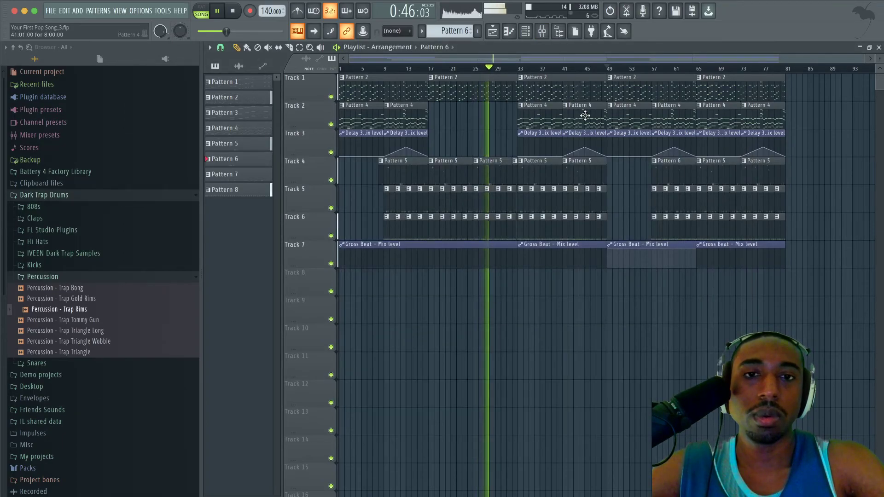
left_click(541, 34)
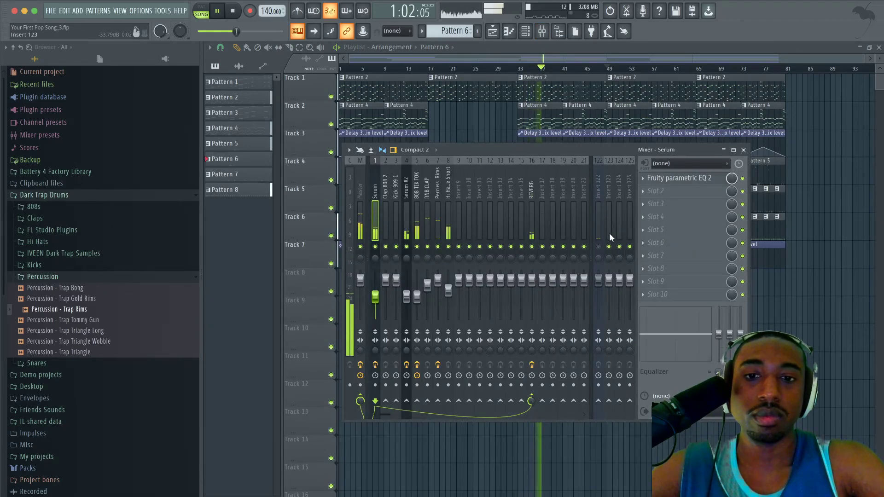
key("F9")
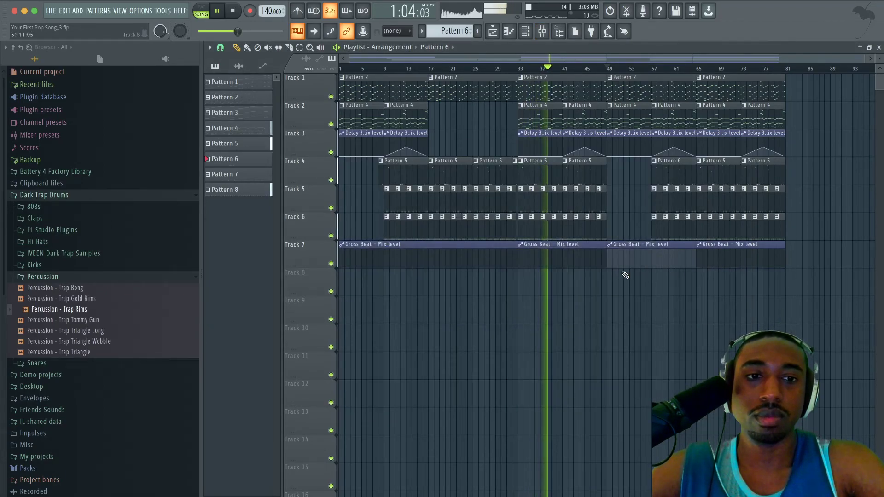
key("ctrl+s")
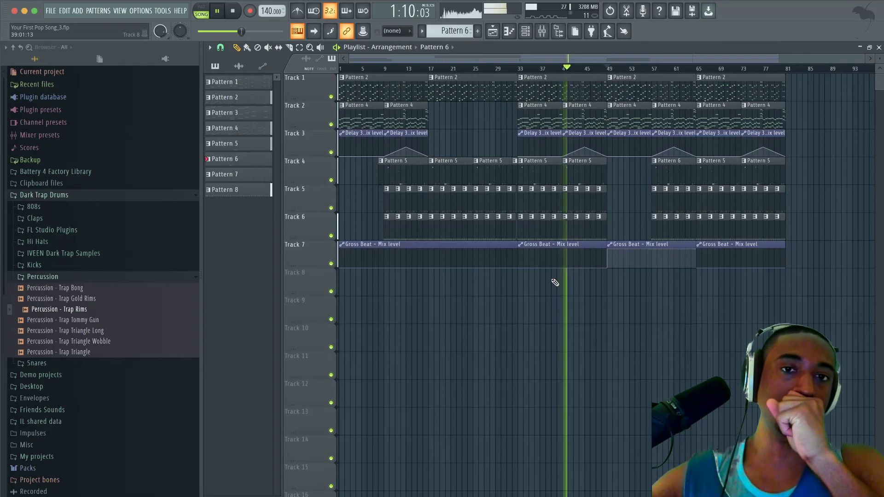
Raise the 808 TIK TOK track's fader to about -8.5 dB
key("F9")
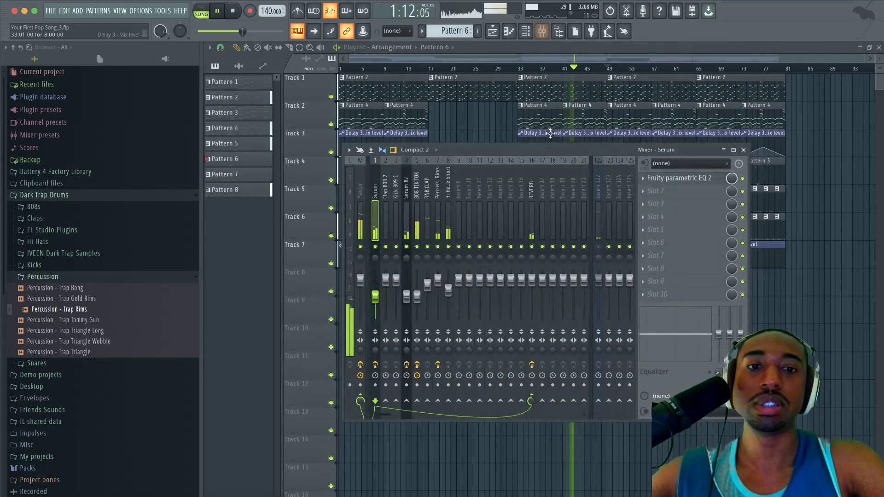
left_click(420, 193)
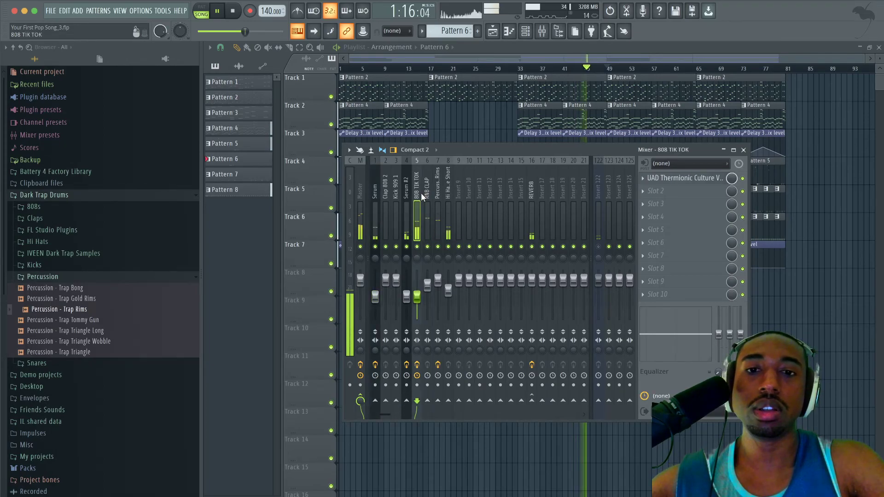
left_click_drag(417, 297, 416, 295)
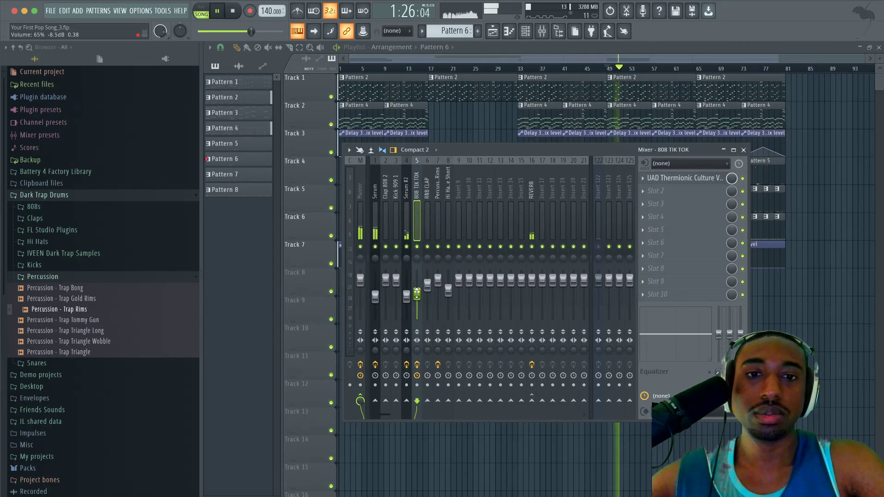
Set the high cut of Fruity Reeverb 2 on the REVERB track to about 4.7 kHz
left_click(377, 214)
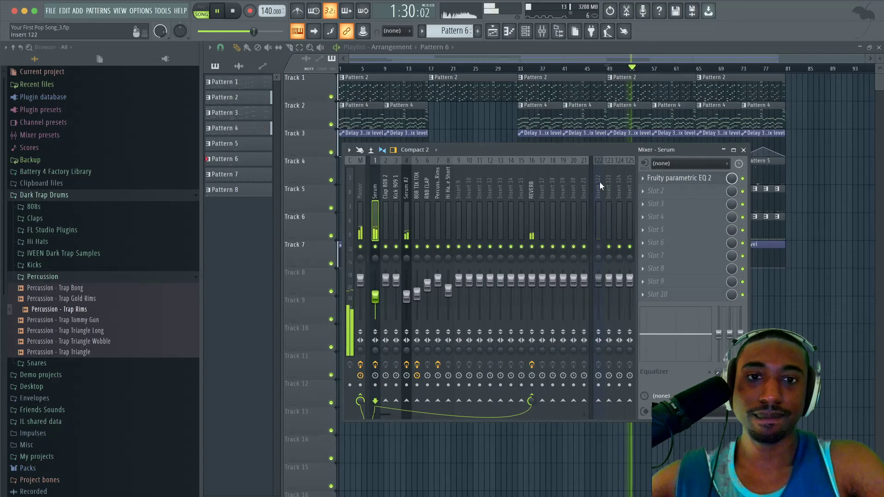
left_click(534, 190)
left_click(670, 177)
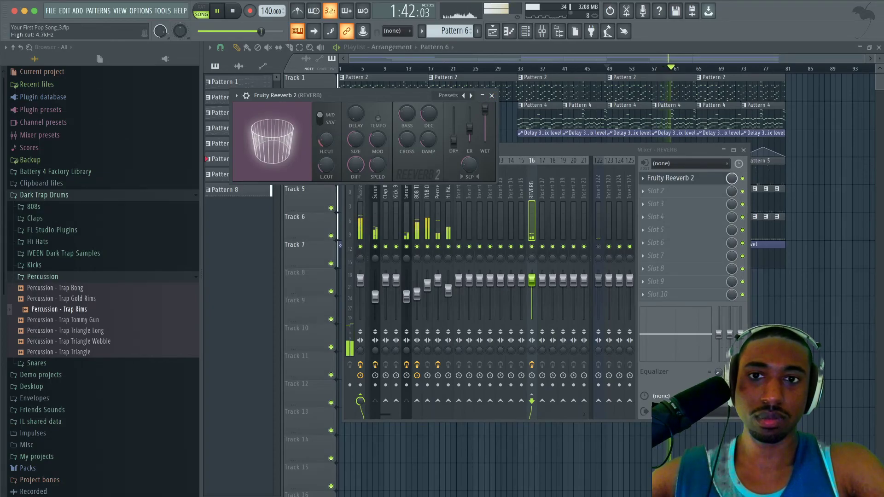
left_click(492, 96)
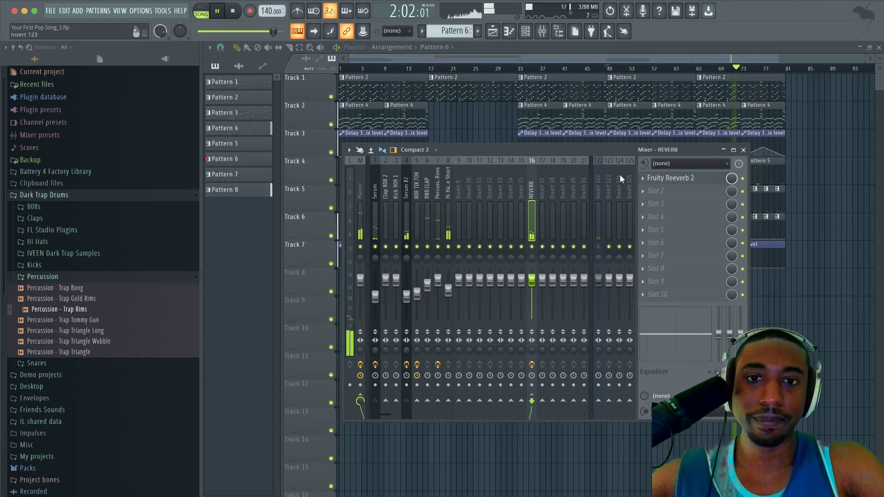
Check the Percussion - Trap Rims track in the mixer during the song's final section, and stop playback
left_click(439, 190)
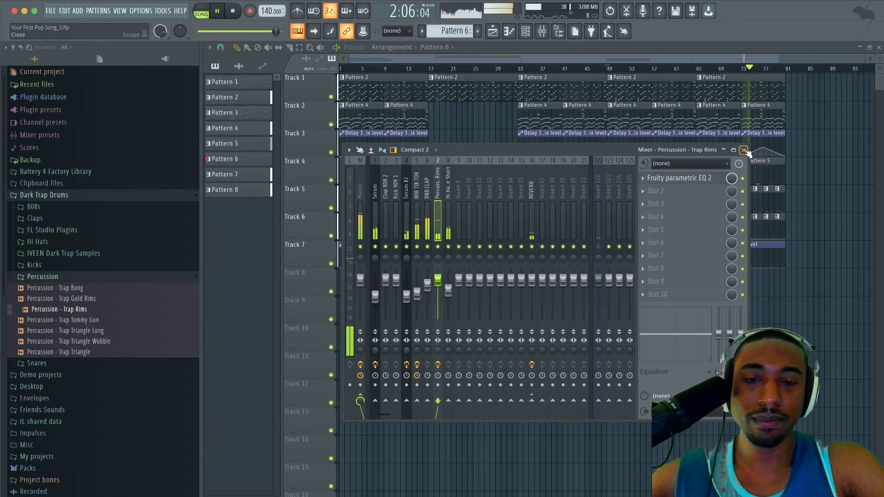
key("F9")
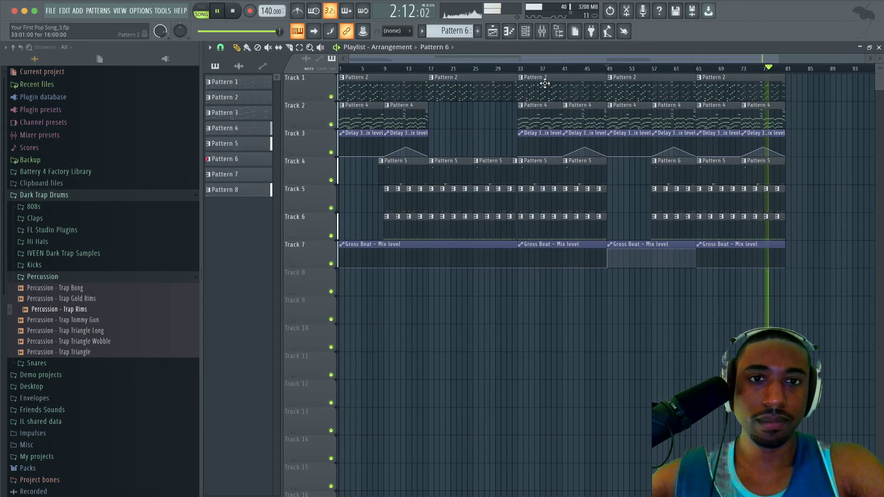
left_click(544, 31)
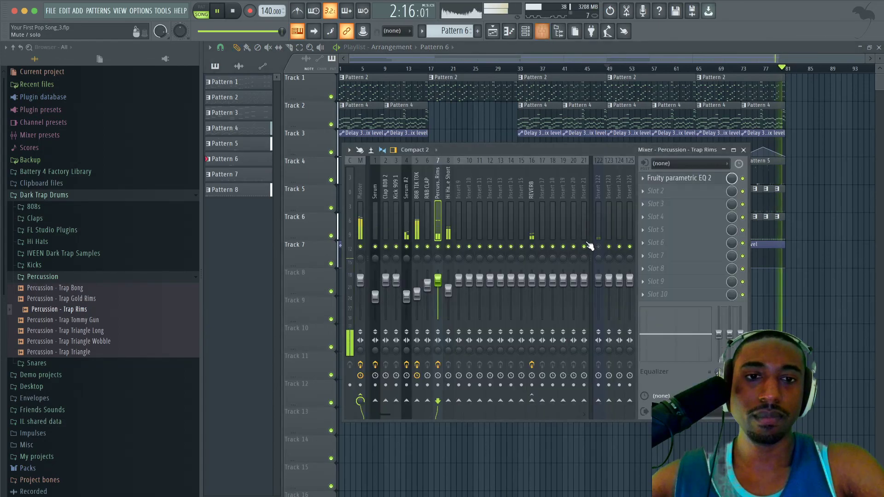
key("space")
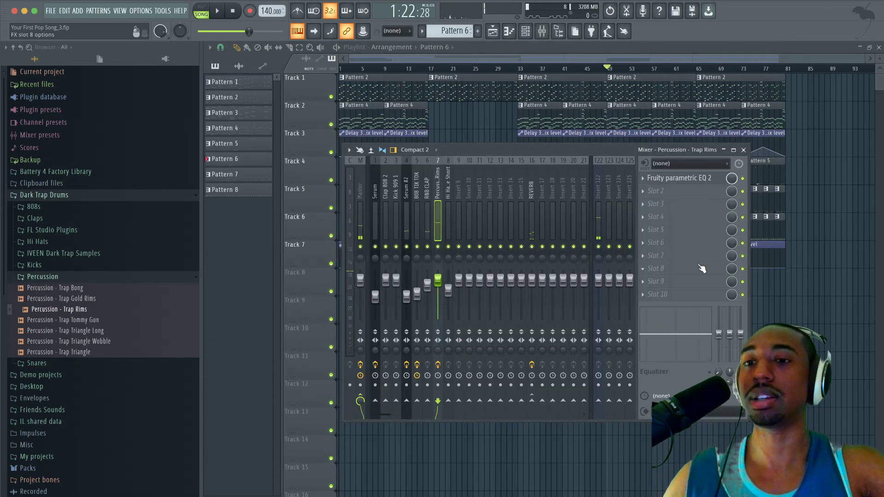
key("F9")
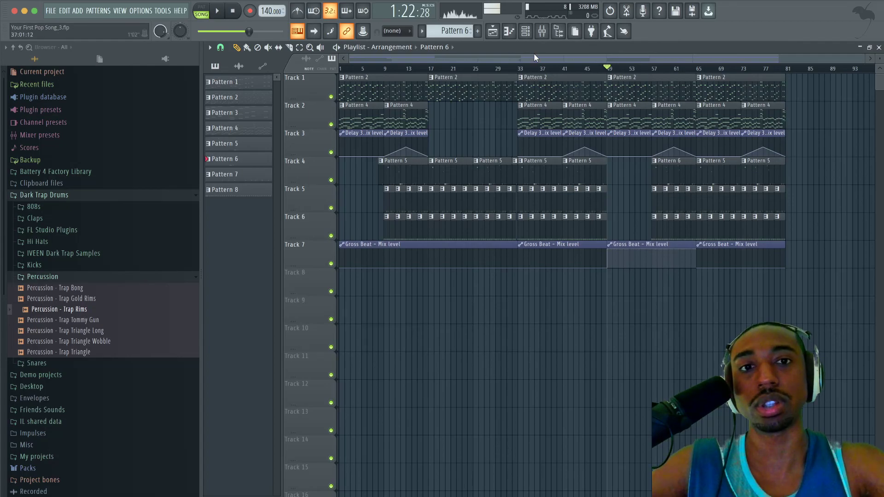
Review the Master track's effect chain in the mixer and return to the arrangement
left_click(547, 35)
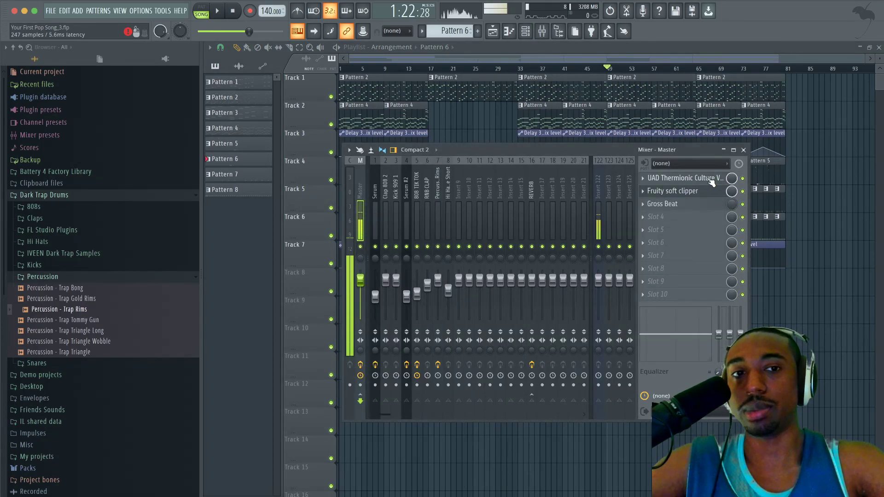
mouse_move(445, 190)
left_mouse_down()
mouse_move(372, 189)
mouse_move(492, 200)
mouse_move(529, 193)
mouse_move(490, 176)
mouse_move(408, 177)
mouse_move(534, 188)
mouse_move(429, 187)
left_mouse_up()
left_click(744, 150)
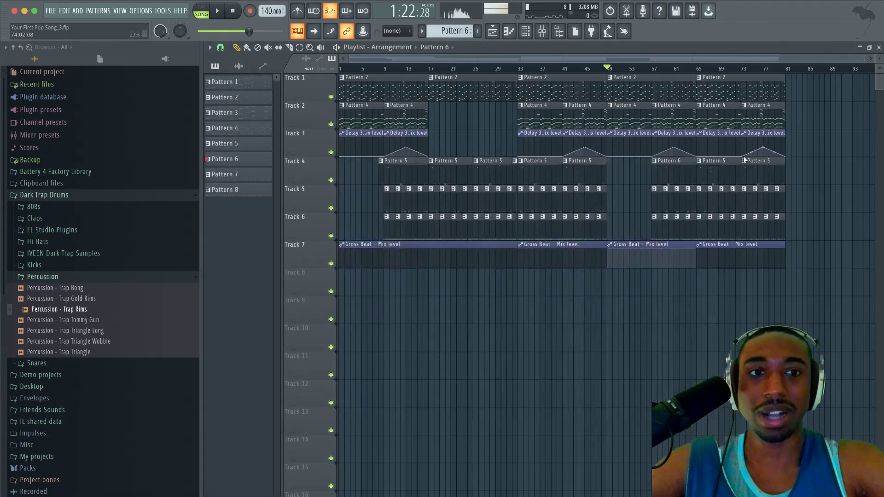